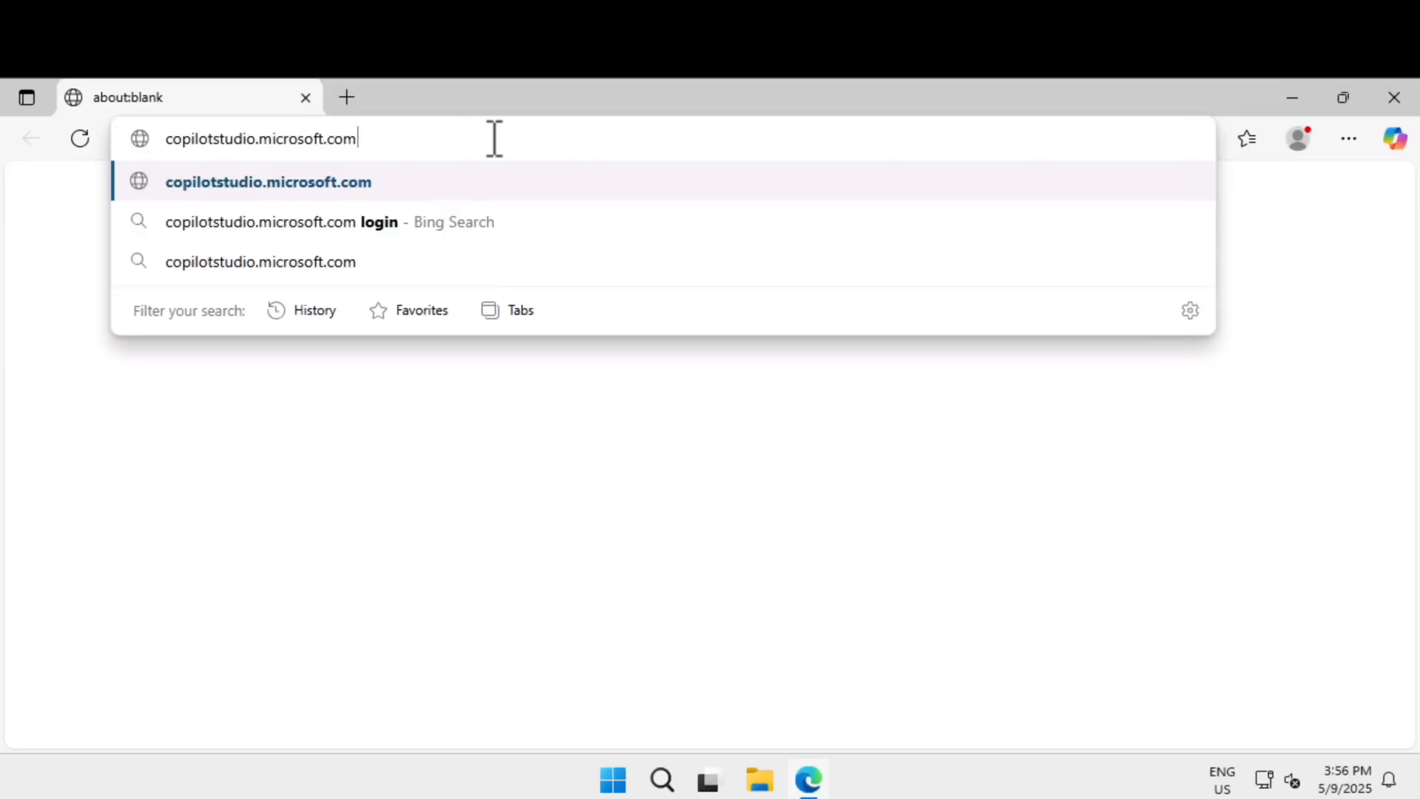
Open copilotstudio.microsoft.com, stay signed in, and start the free trial with United States as the country/region.
key("Return")
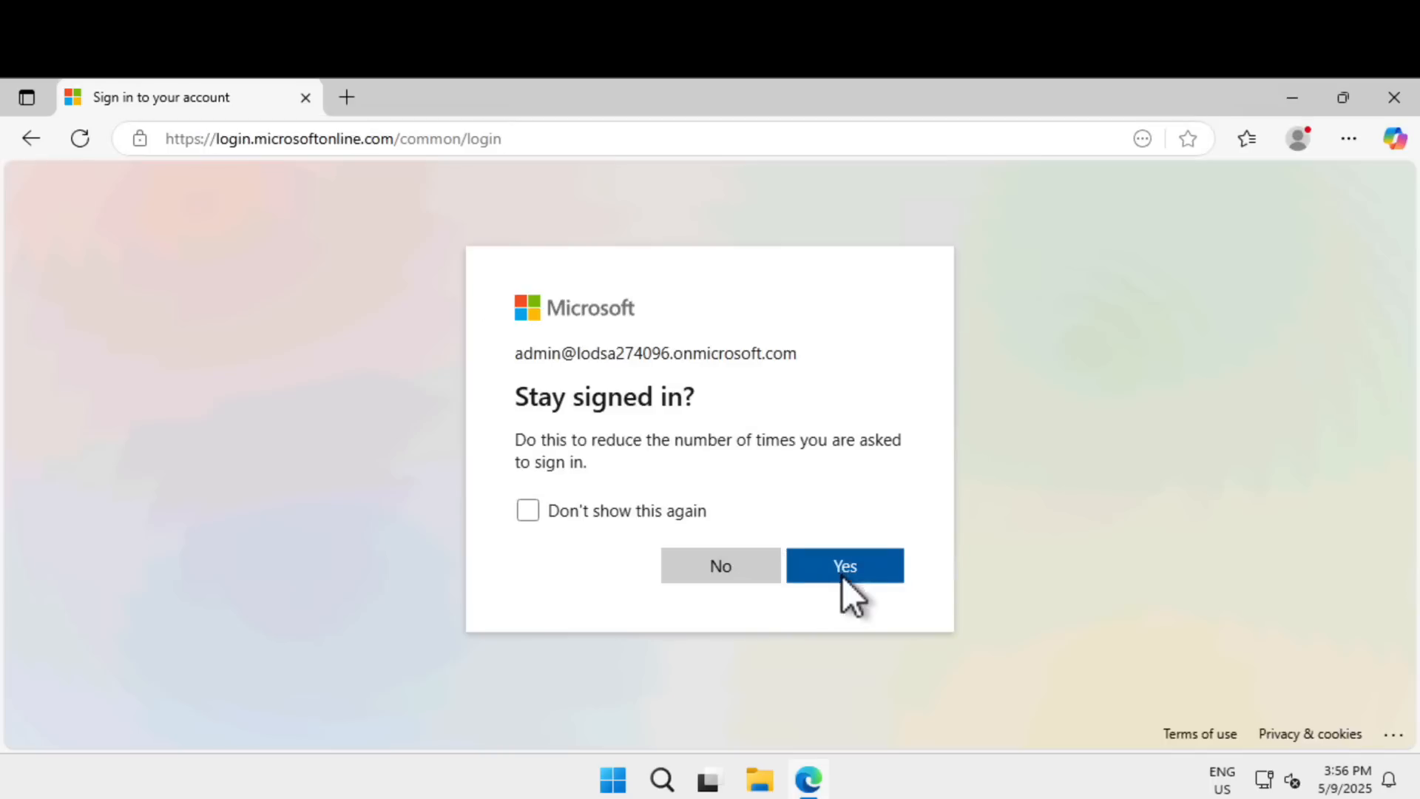
left_click(843, 570)
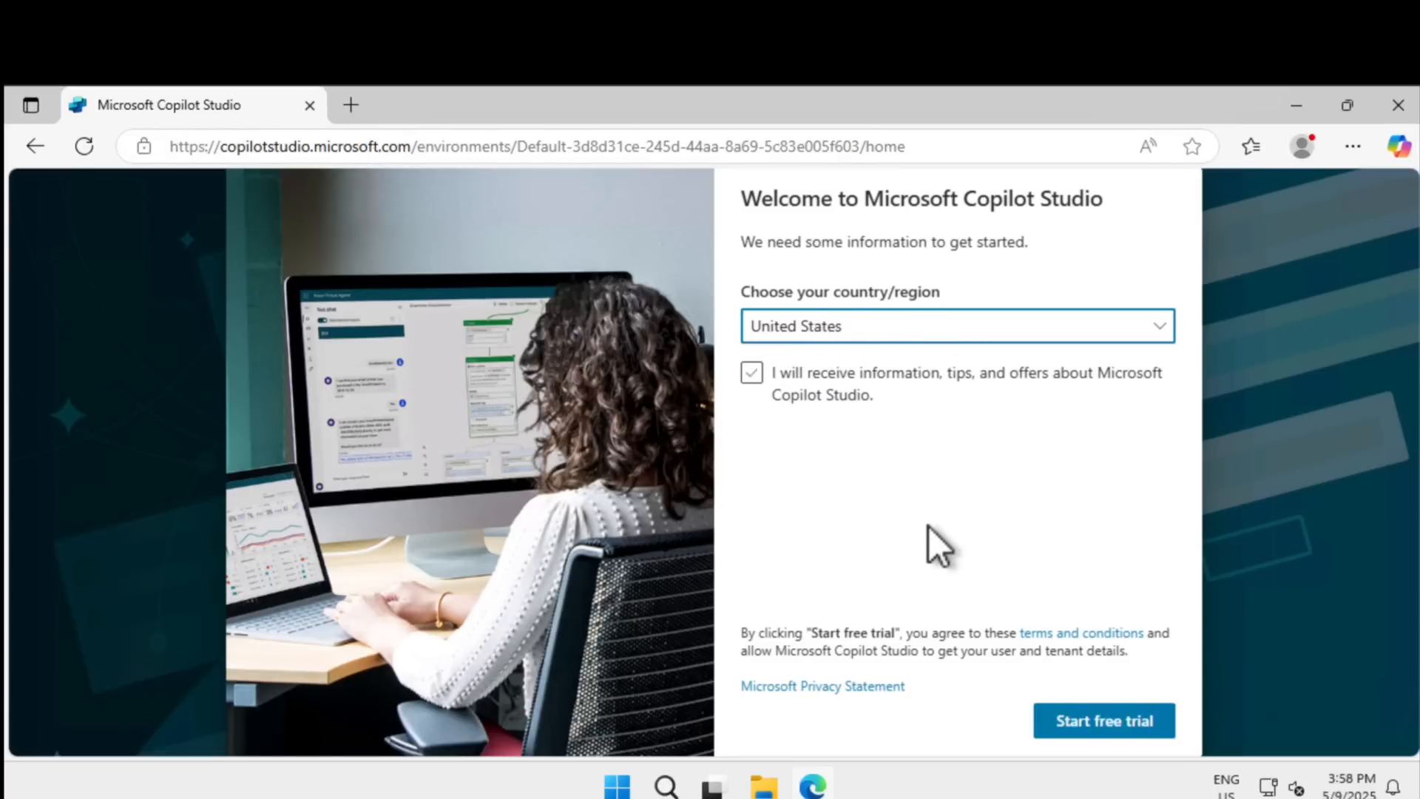
left_click(1102, 722)
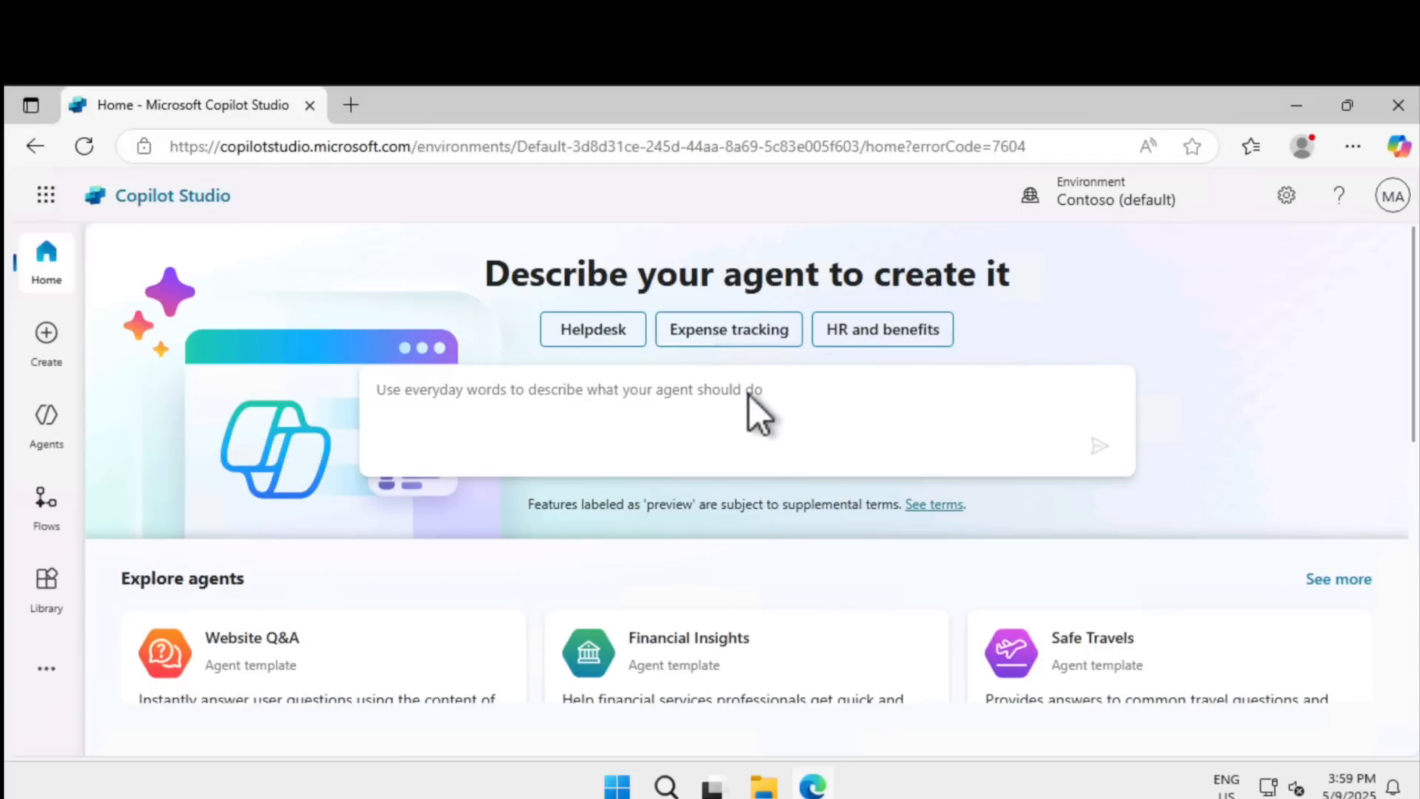
Examine the home page's agent description box, the agent templates under Explore agents, and the learning resources.
left_click(717, 400)
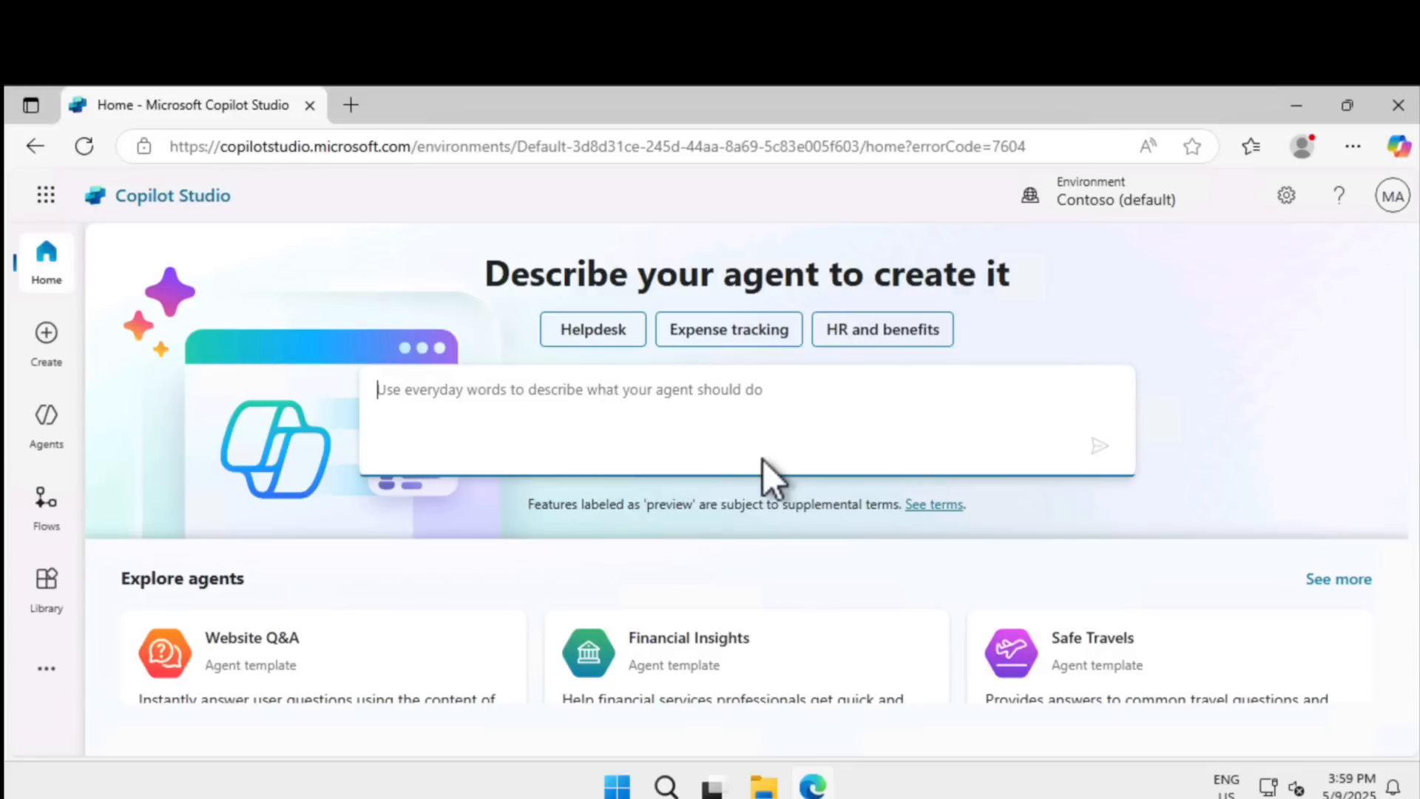
scroll(1317, 369, "down", 8)
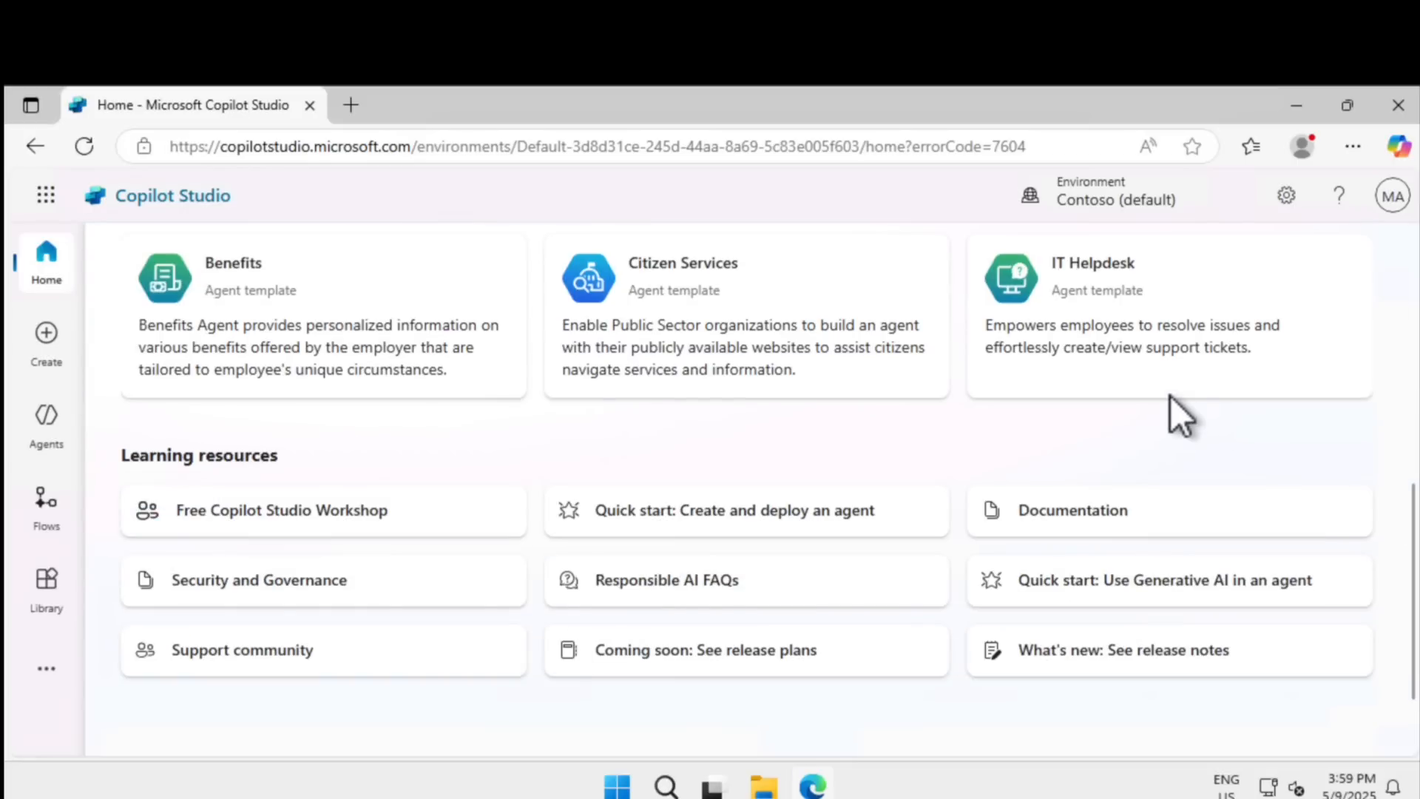
scroll(1145, 421, "up", 5)
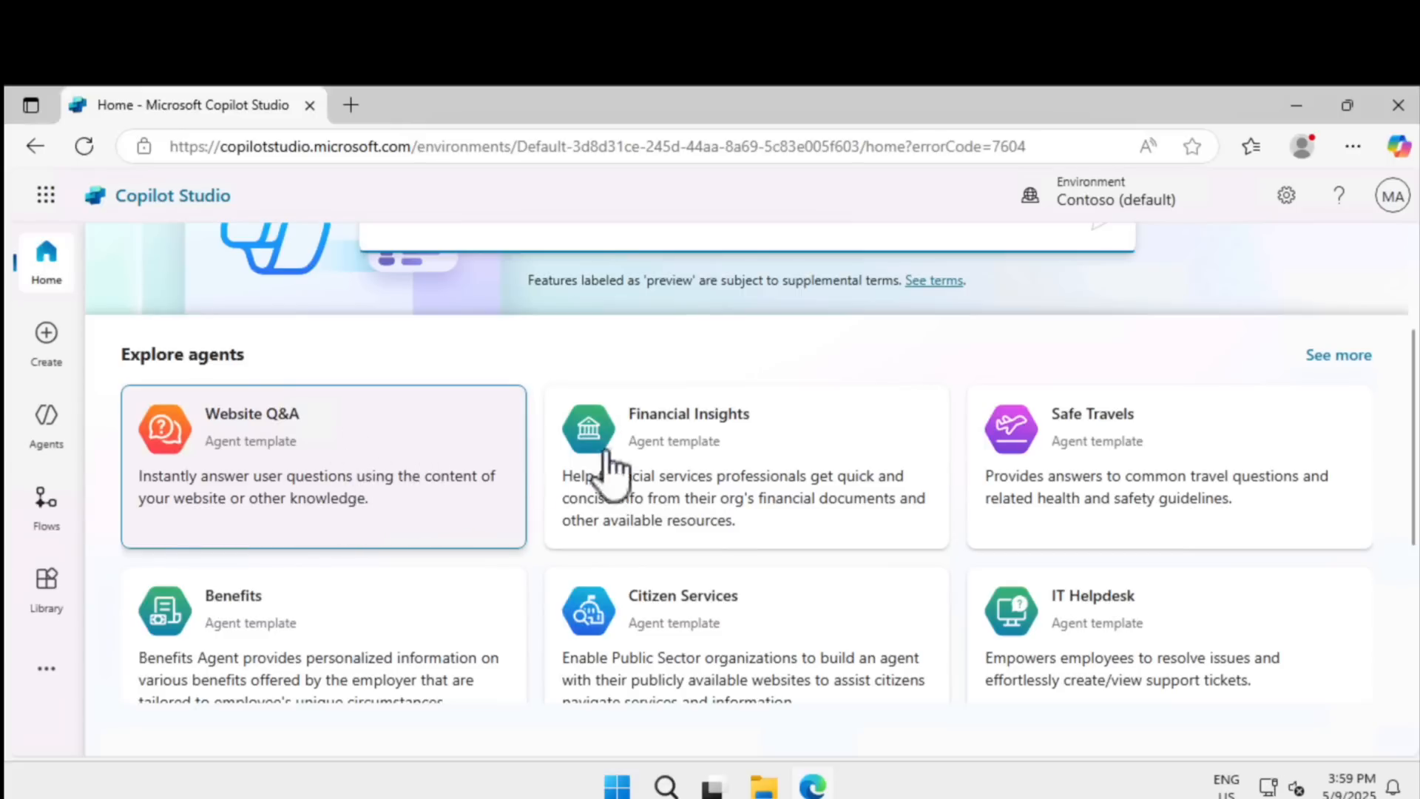
scroll(873, 511, "down", 5)
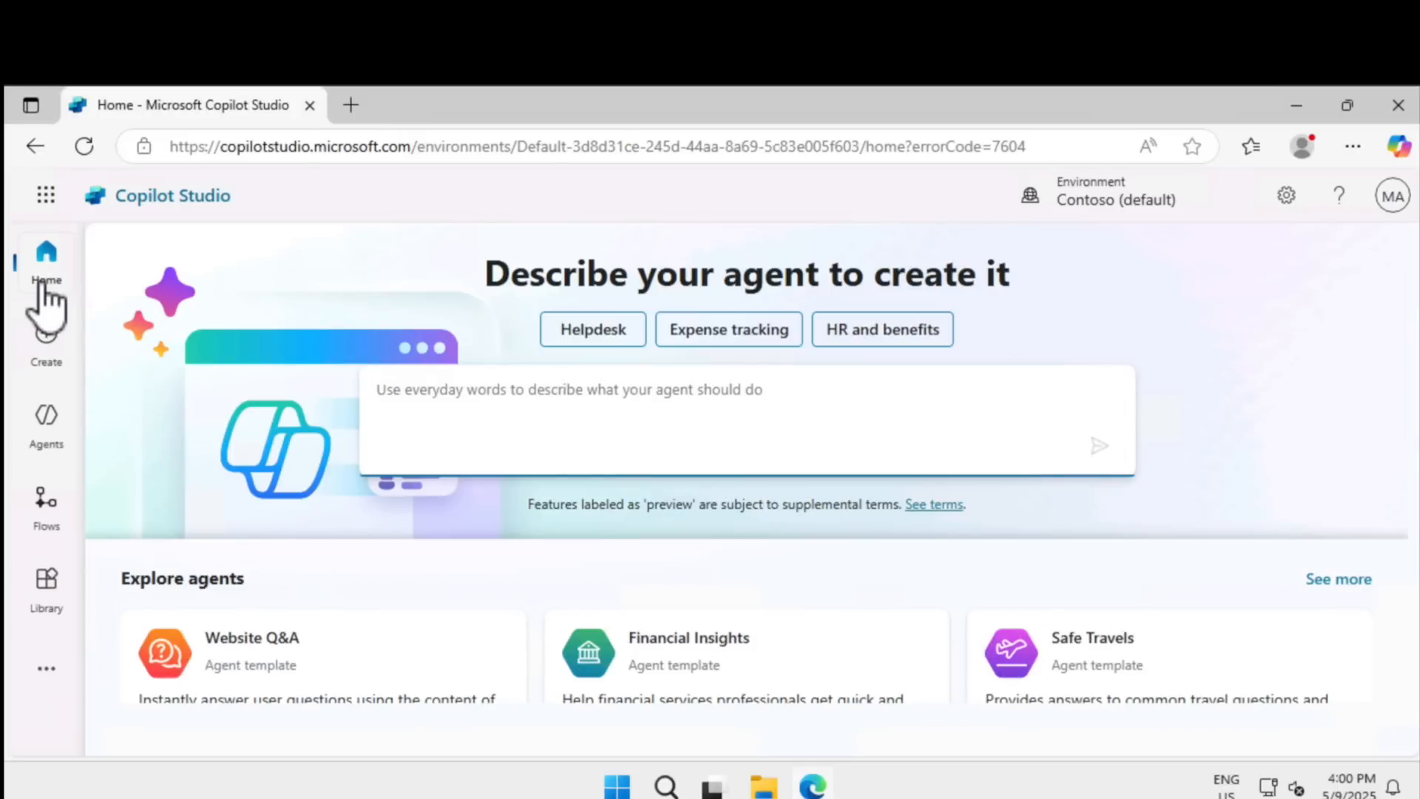
Look through the Create, Agents, Flows and Library pages, including the list of connectors in the Library.
left_click(52, 334)
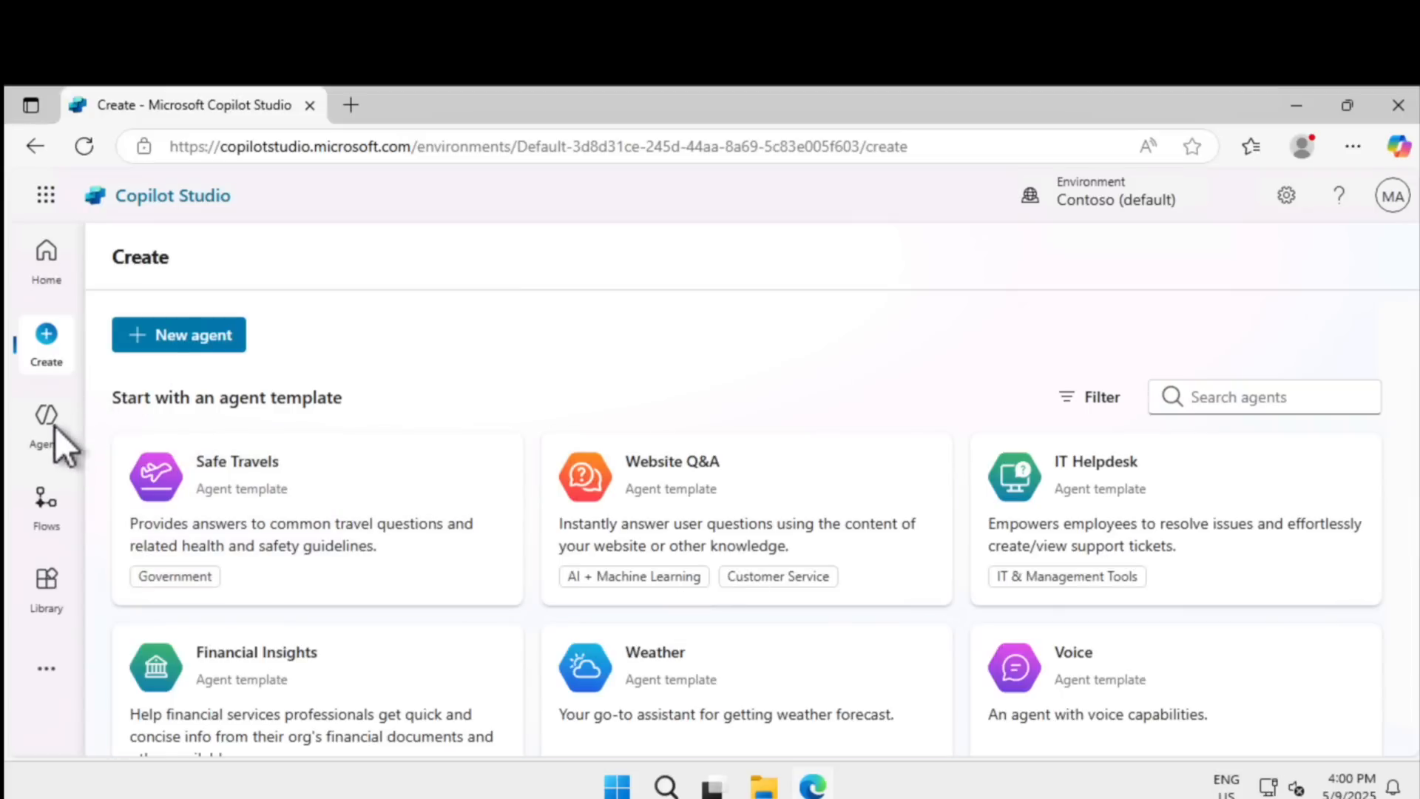
left_click(53, 440)
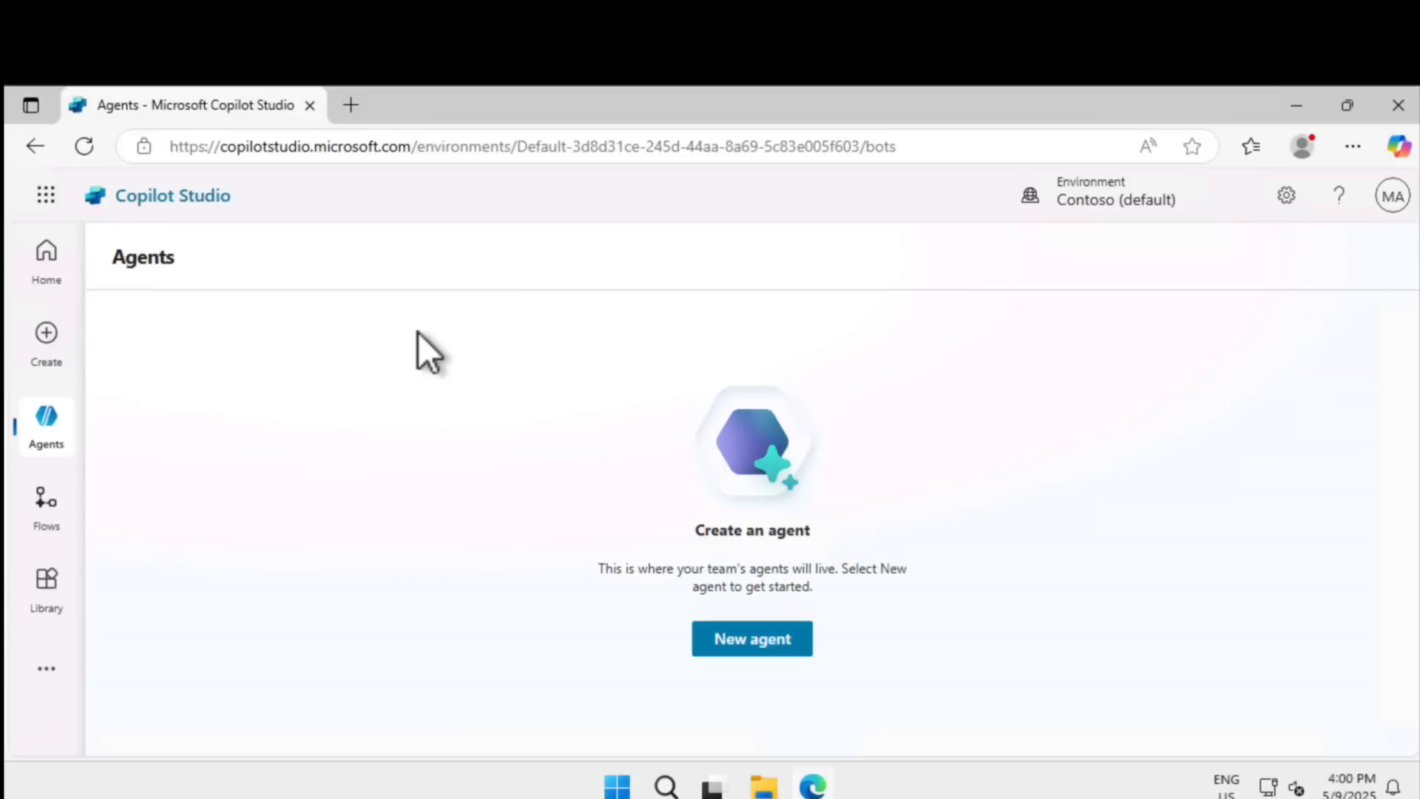
left_click(47, 518)
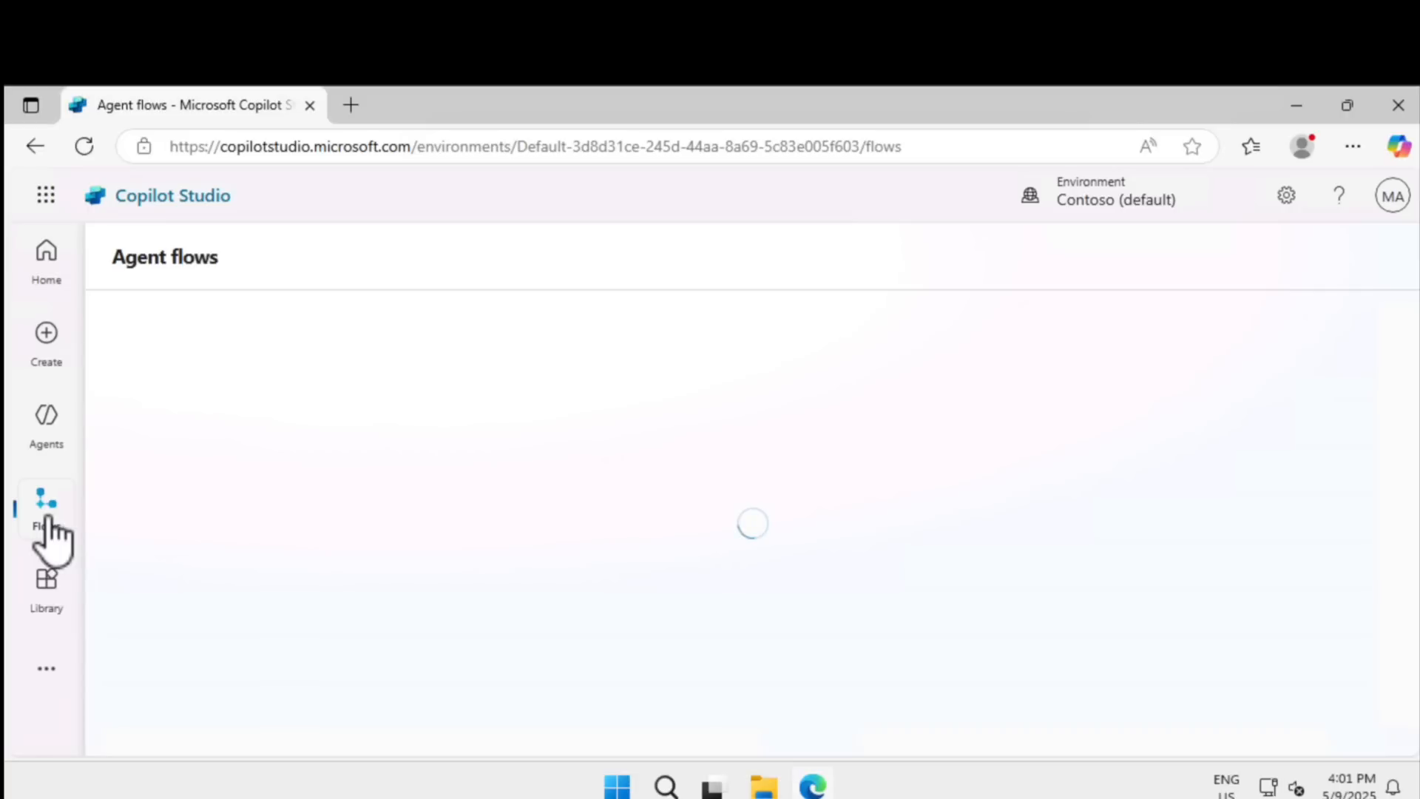
left_click(43, 588)
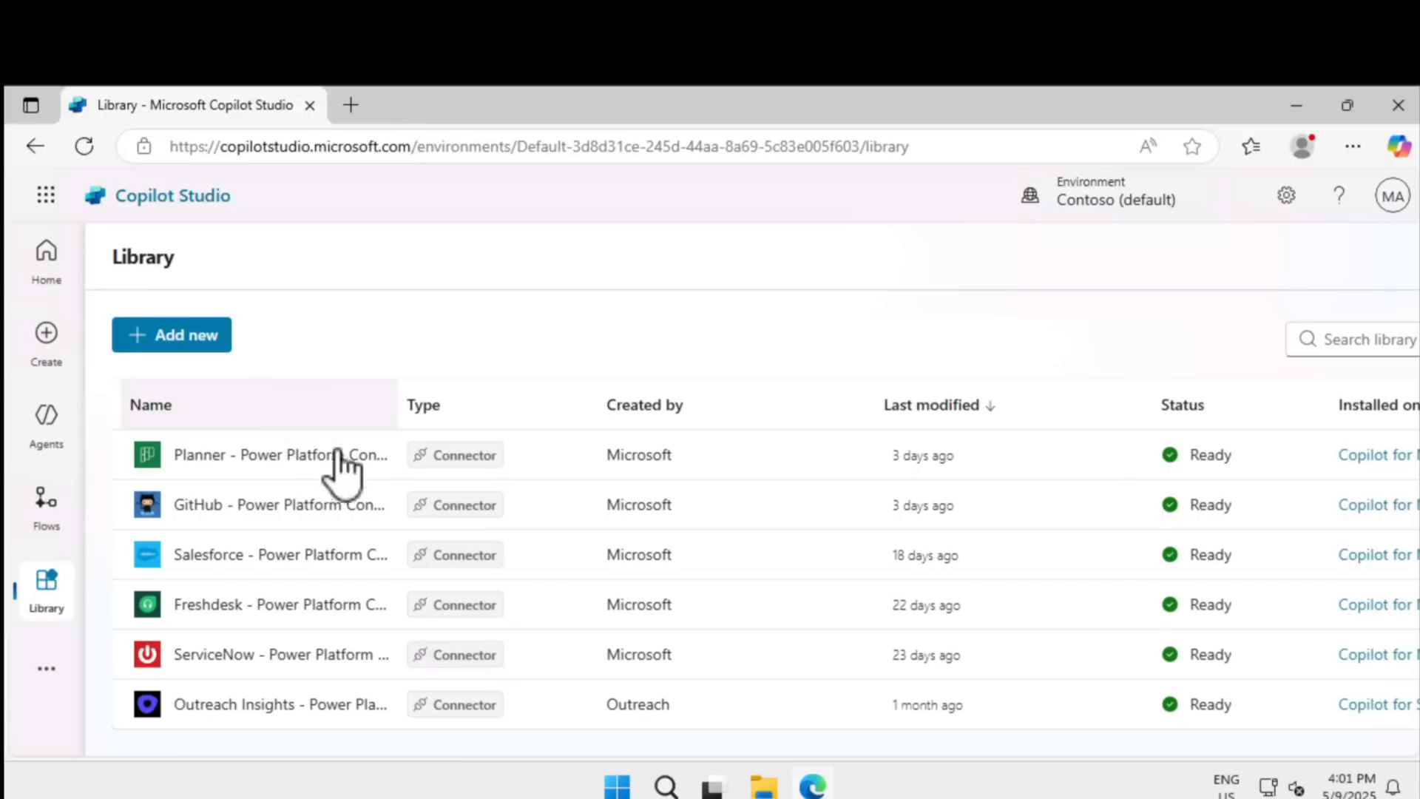
scroll(885, 606, "down", 10)
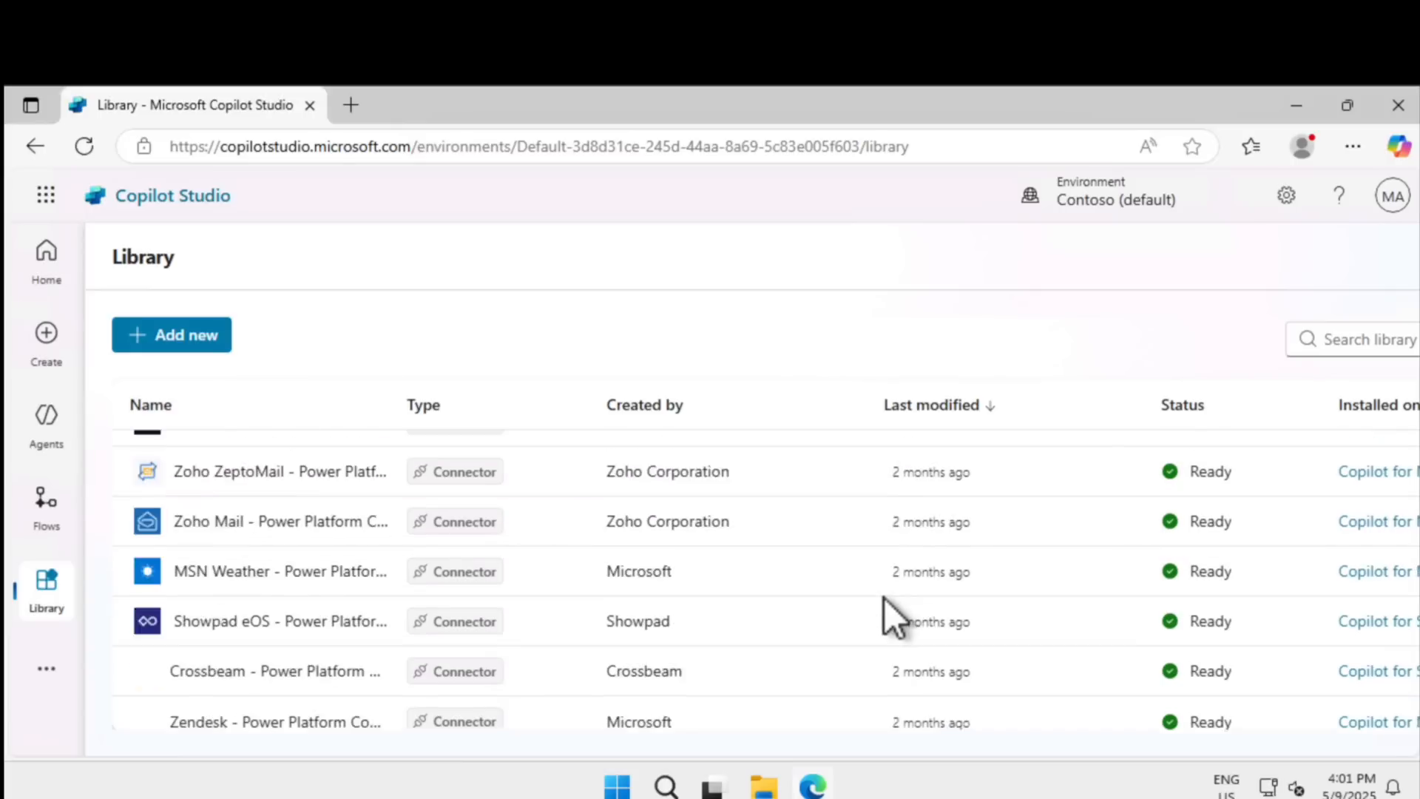
scroll(885, 598, "down", 5)
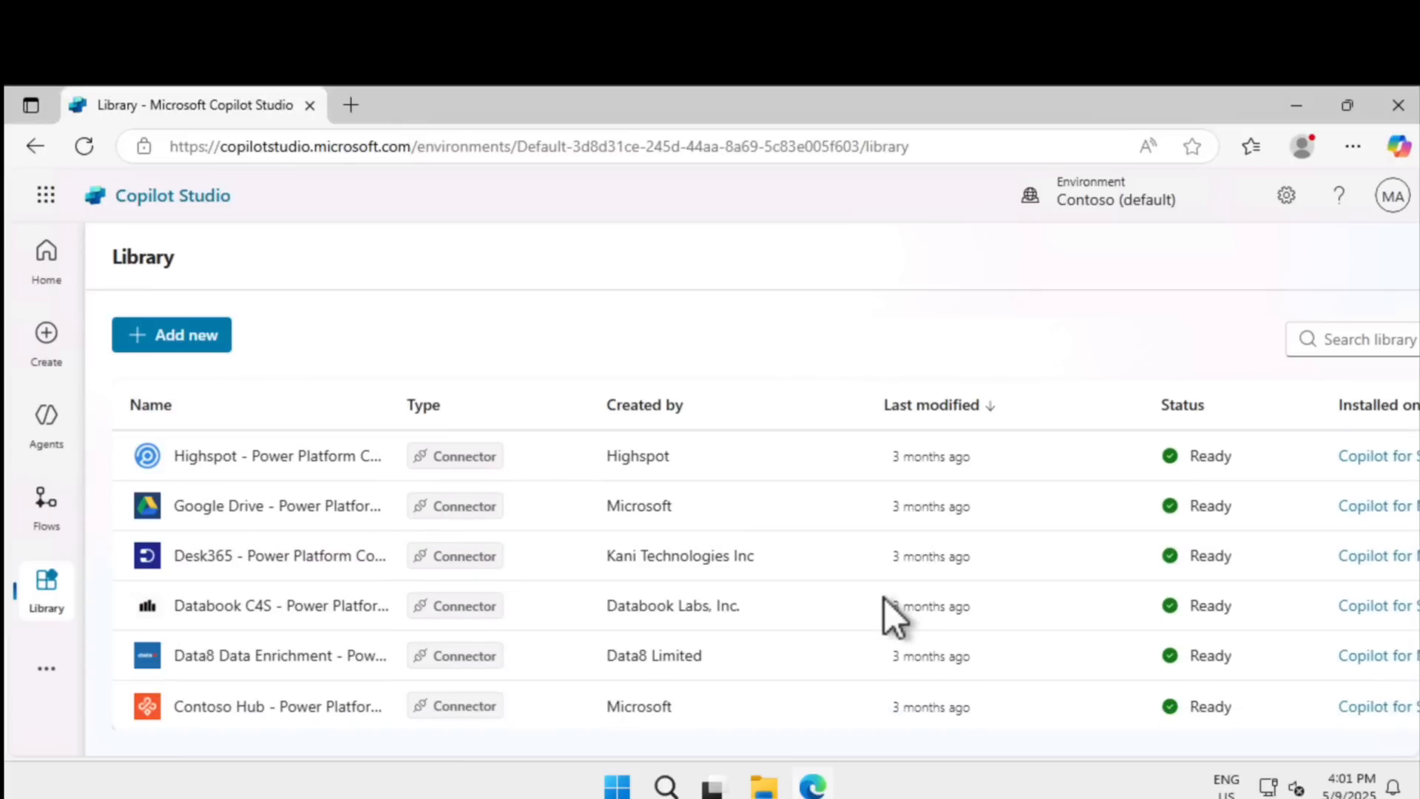
scroll(885, 598, "up", 15)
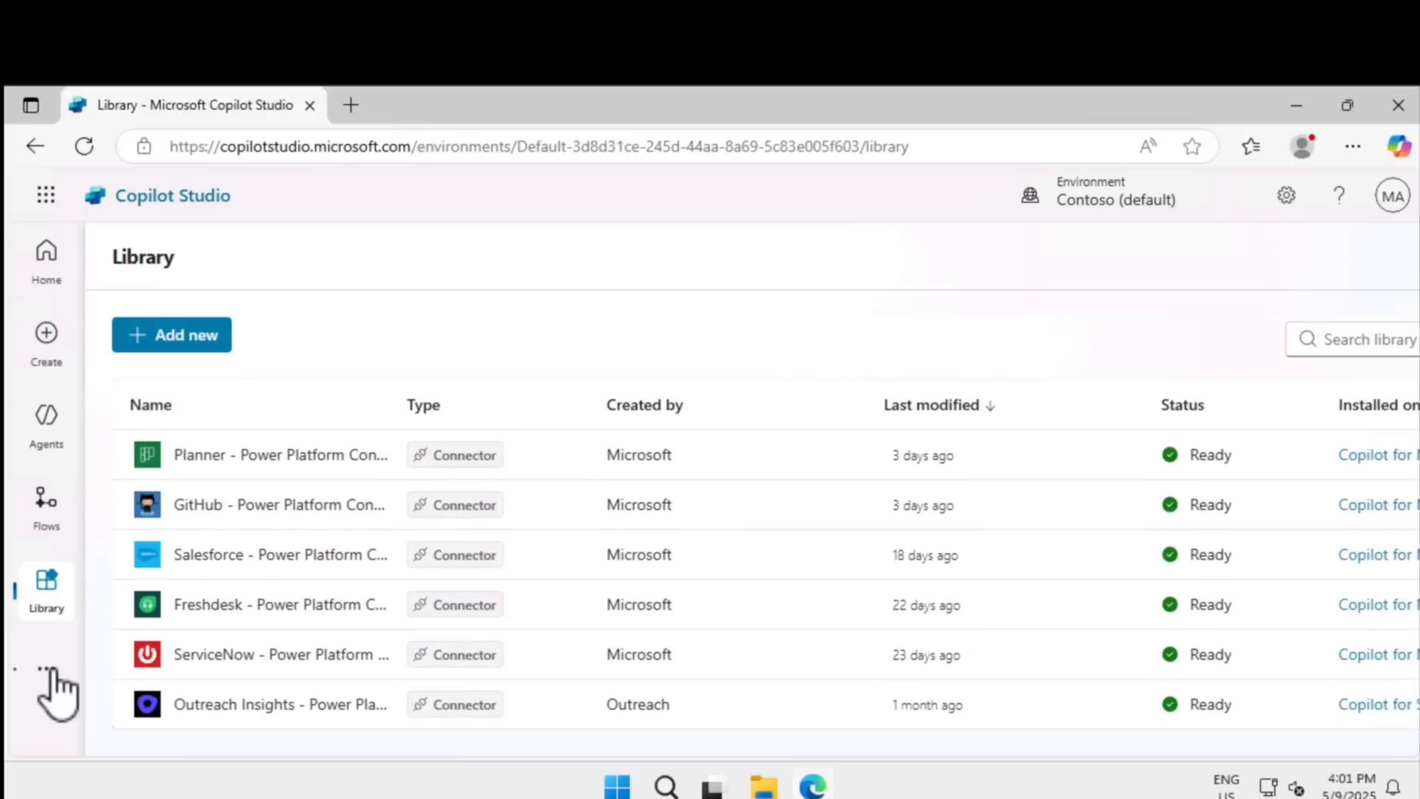
left_click(46, 668)
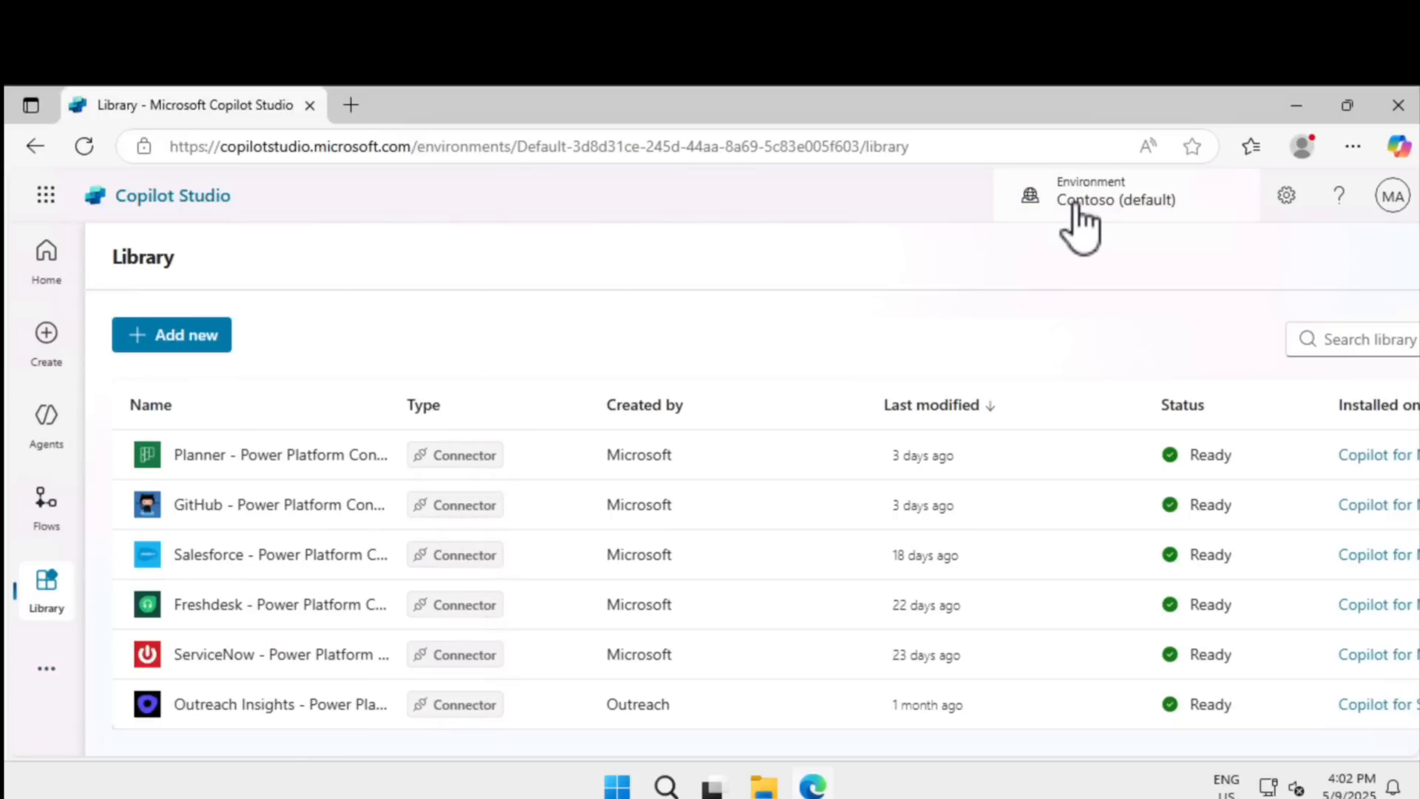
Switch from the default environment to Dev One and go through the welcome tour to its end.
left_click(1074, 201)
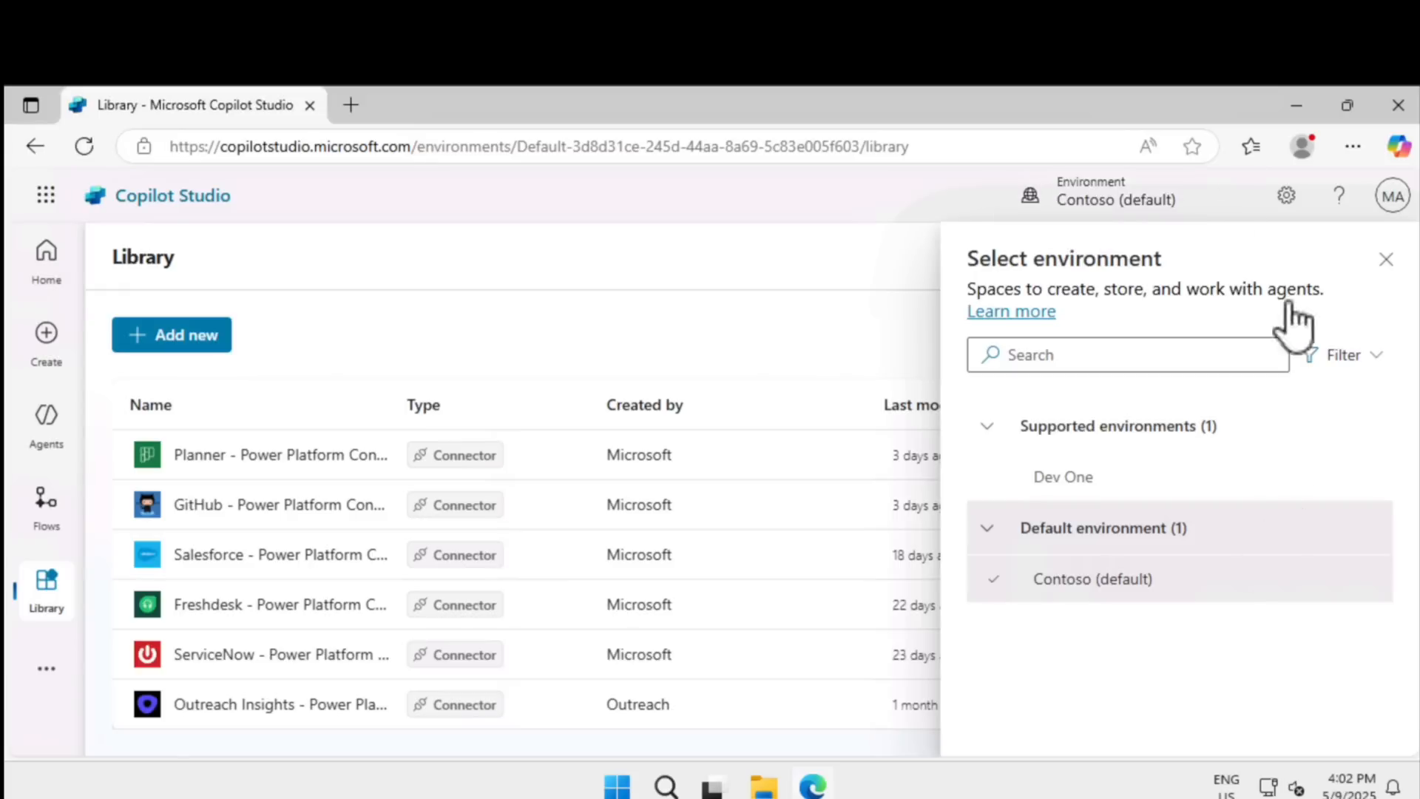
left_click(1072, 483)
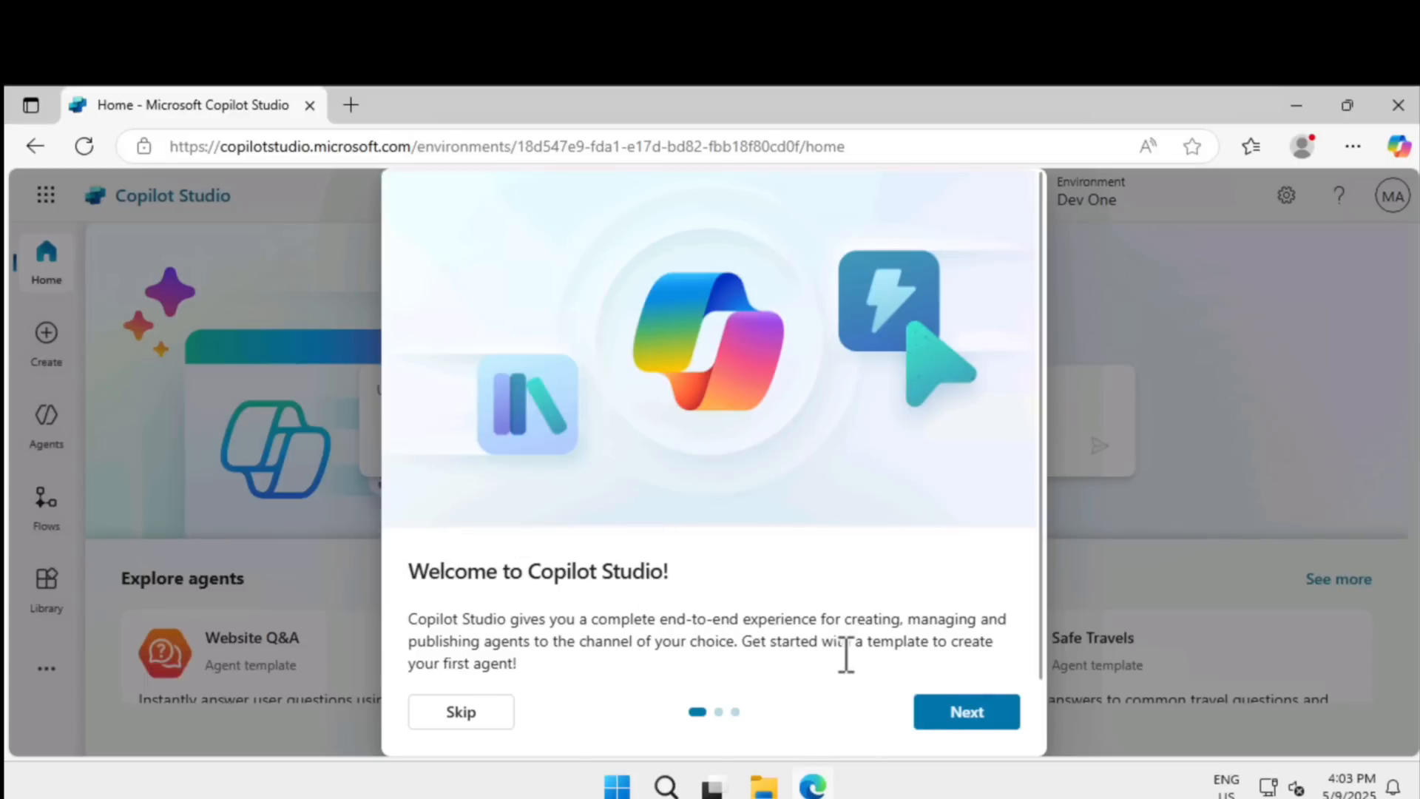
left_click(952, 712)
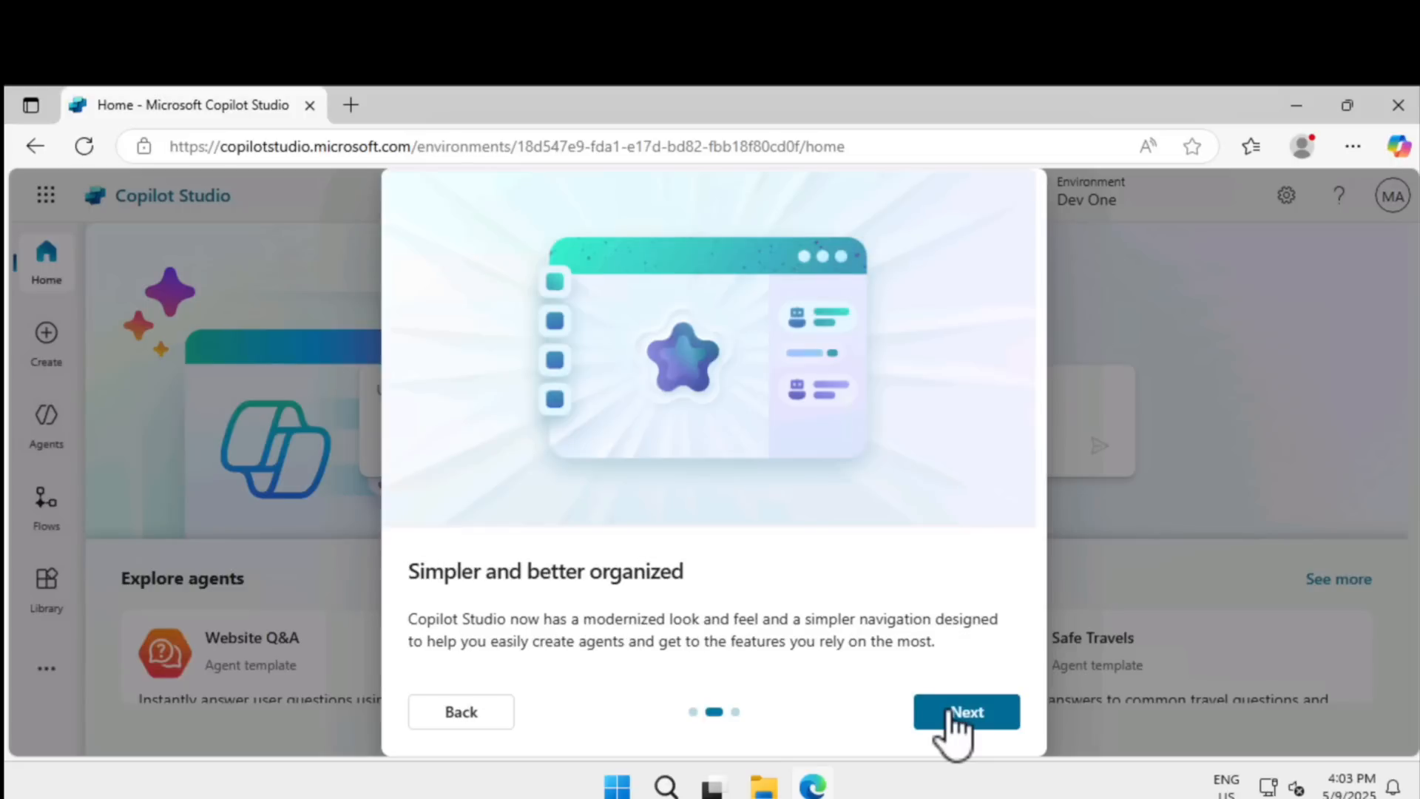
left_click(952, 712)
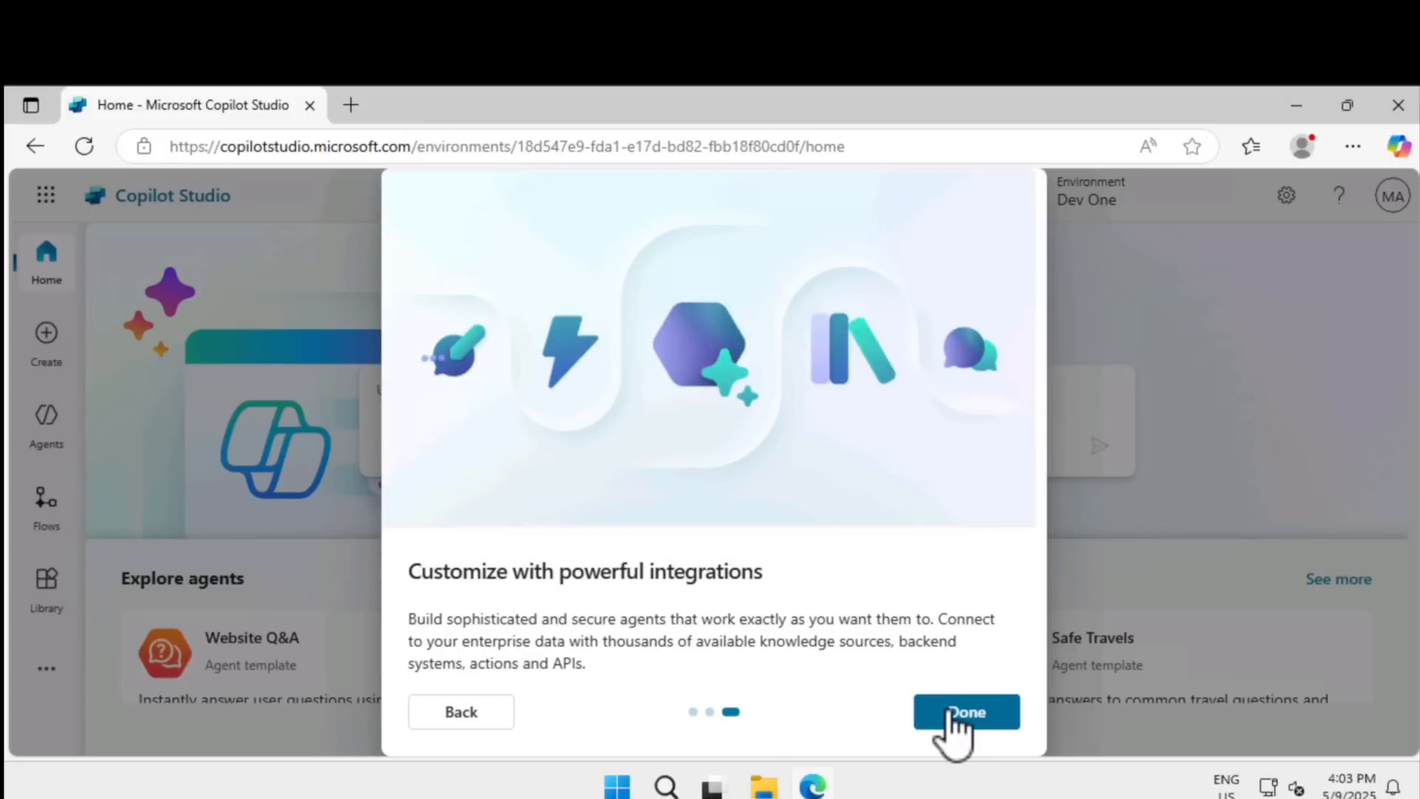
left_click(950, 711)
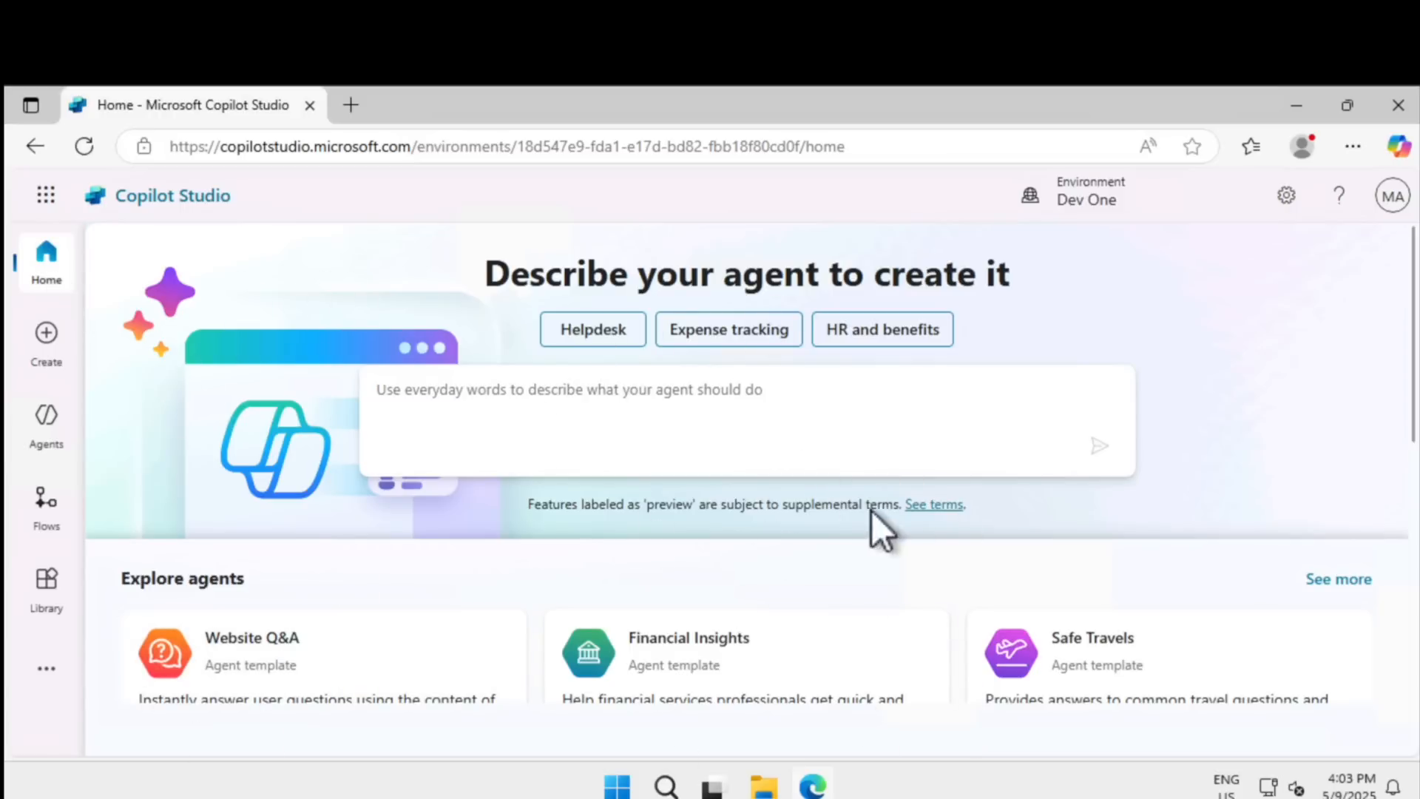
Check the Dev One entry's details in the environment list and close the list.
left_click(1109, 213)
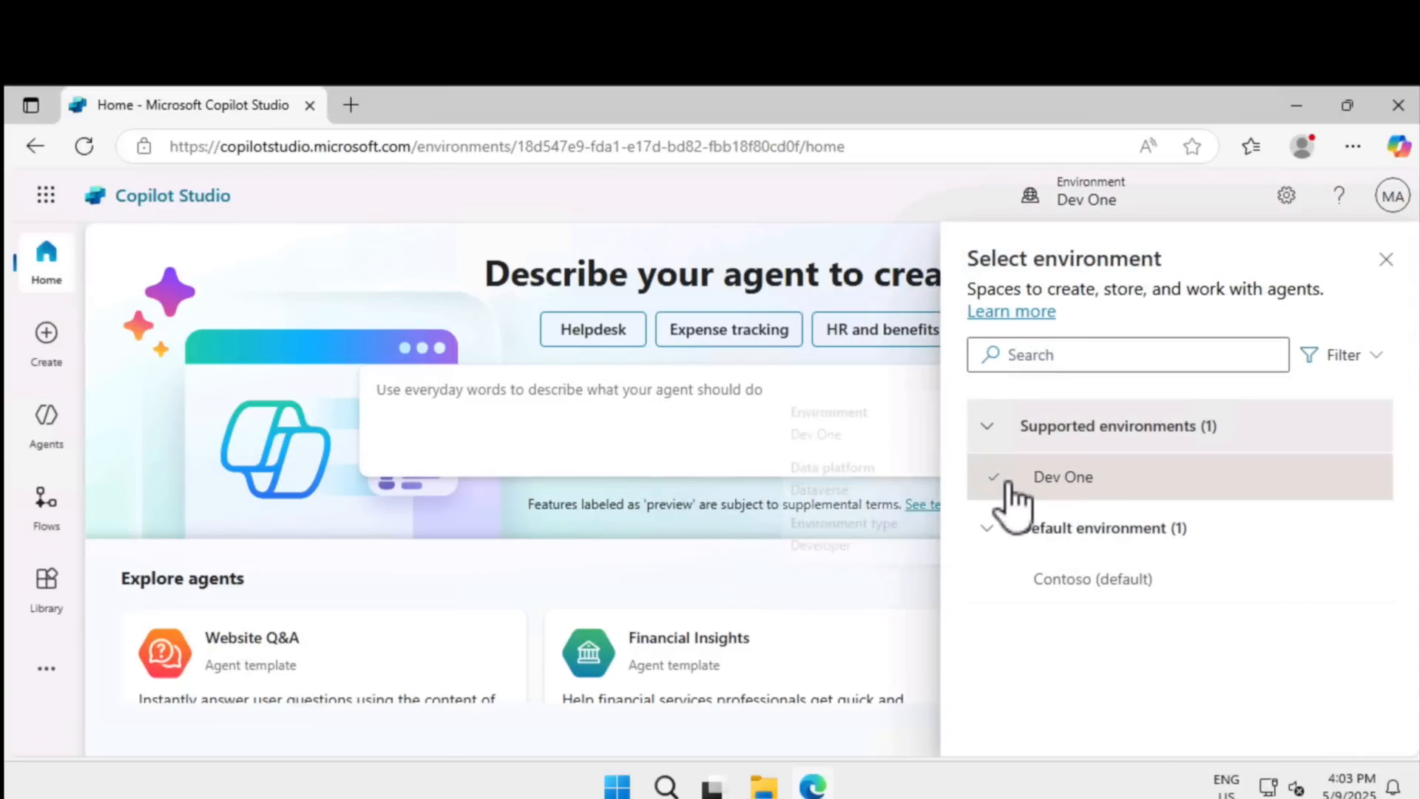
mouse_move(1014, 490)
left_click(841, 231)
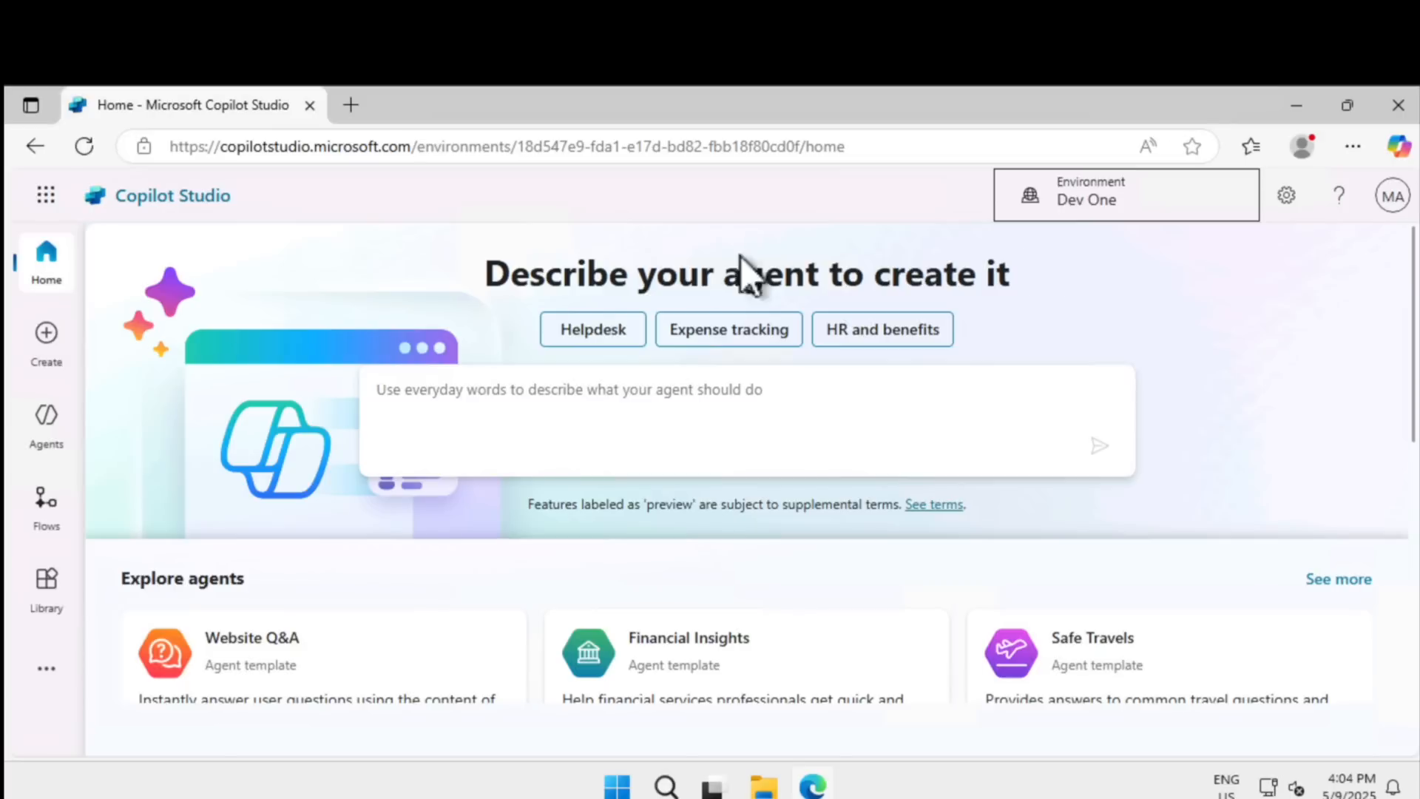
Start an agent import from the Agents page and open the solution import form for Dev One.
left_click(46, 428)
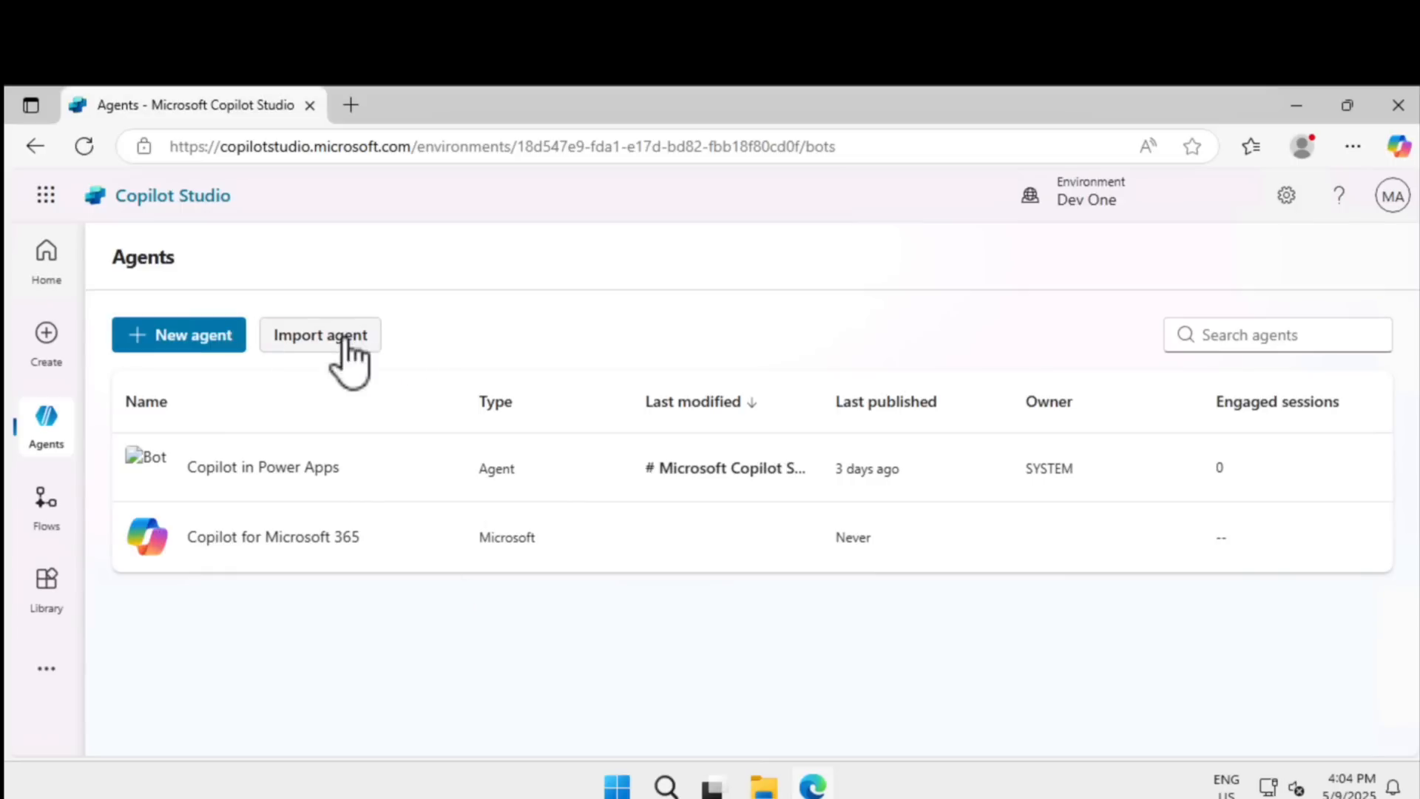
left_click(372, 342)
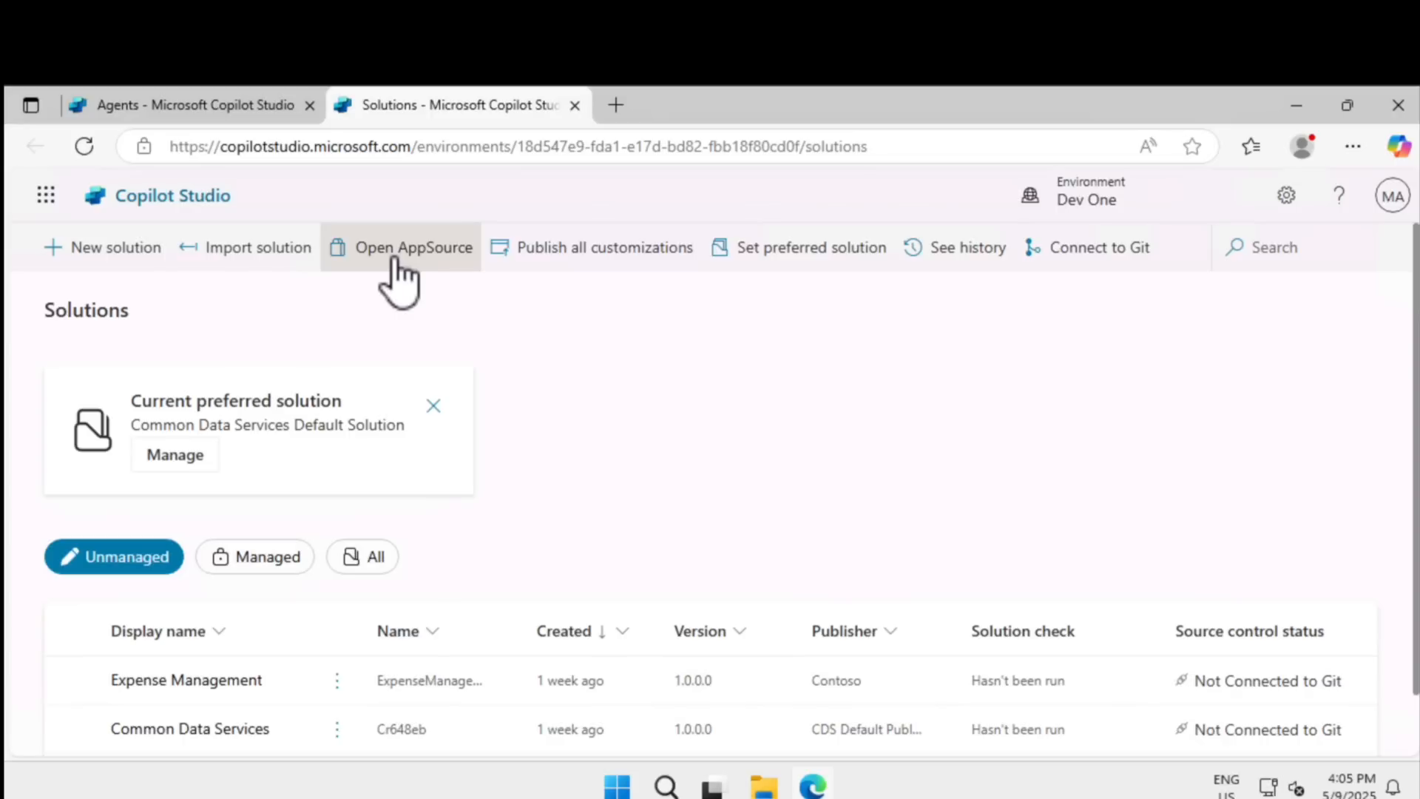
left_click(281, 255)
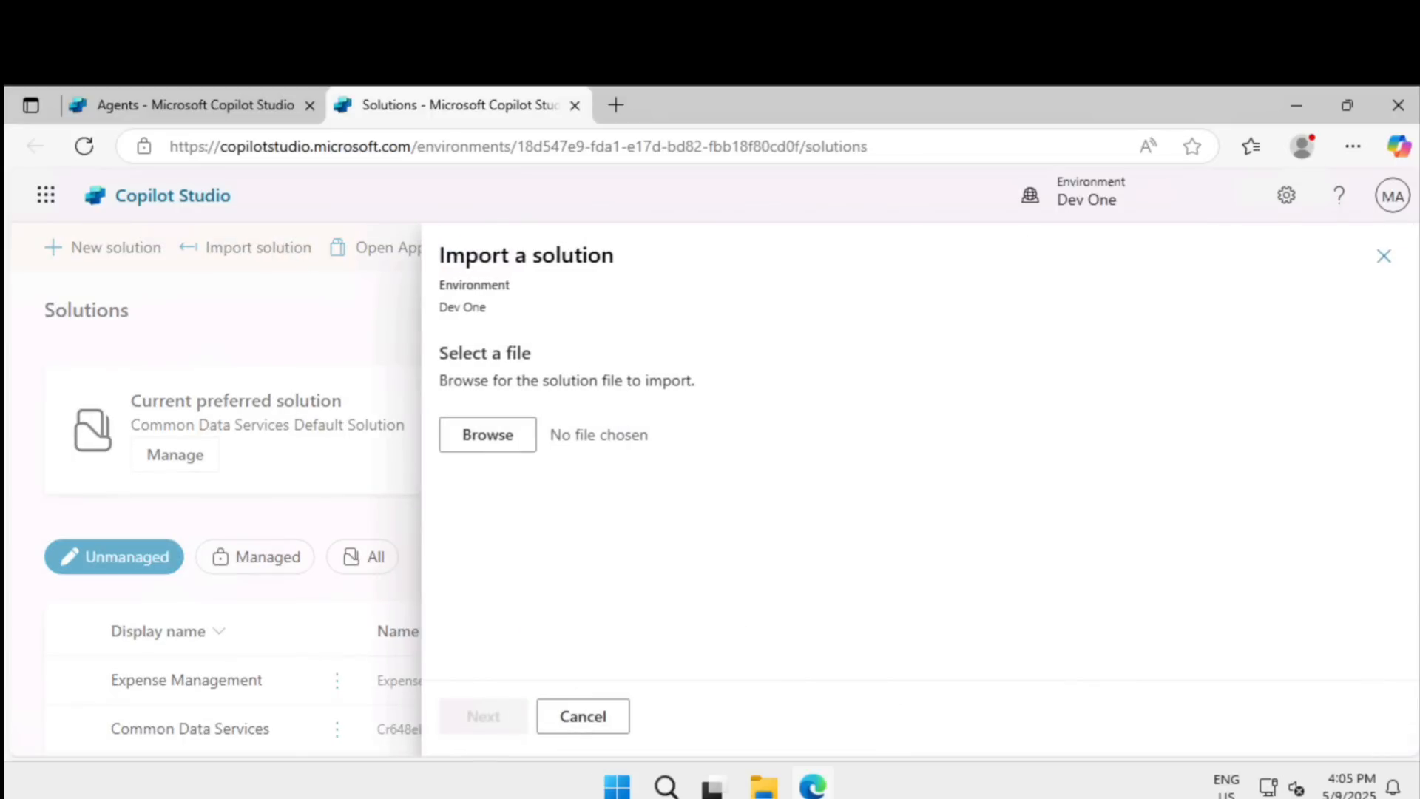
Choose TechExcel_1_0_0_1.zip from the Solution folder in LabFiles on the AllFiles (F:) drive as the file to import.
left_click(506, 438)
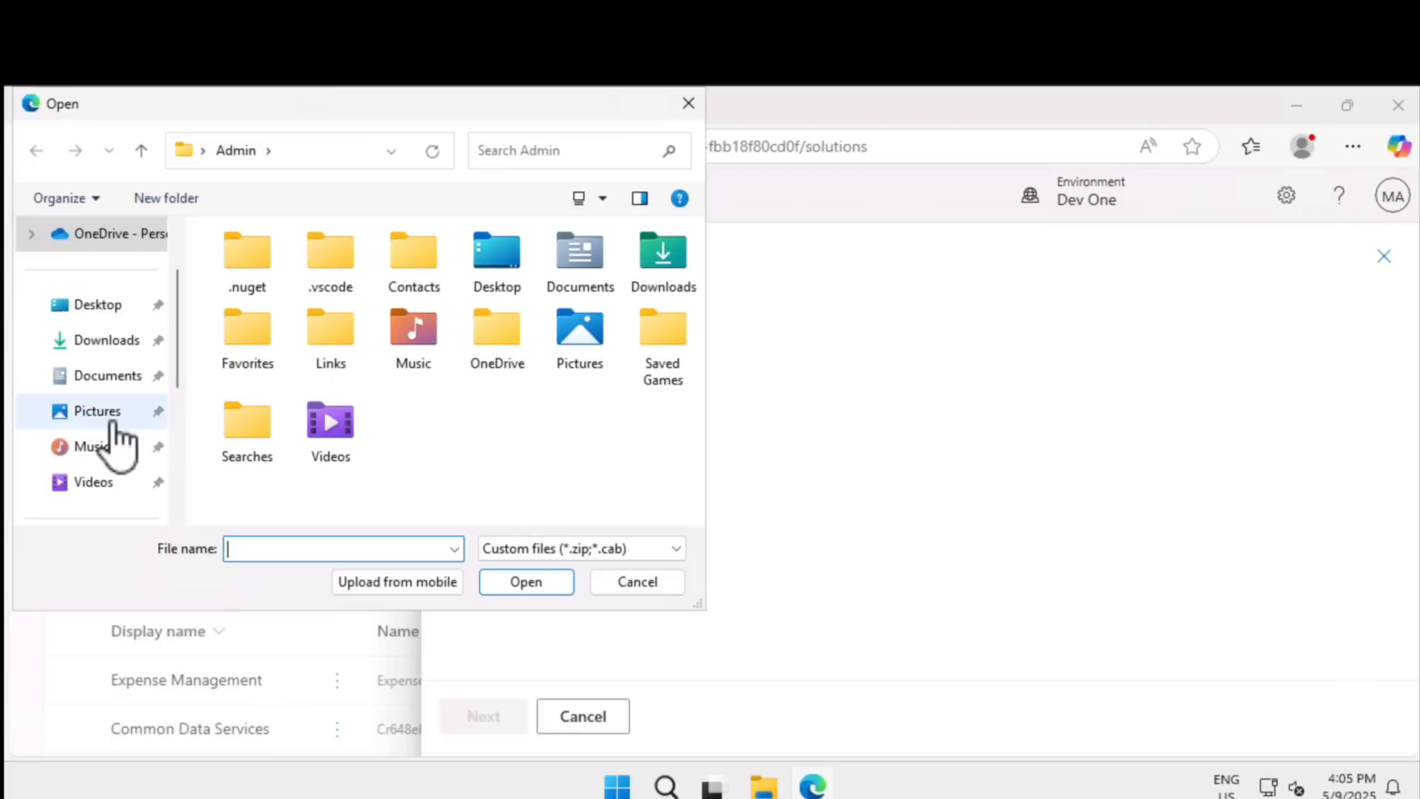
scroll(115, 444, "down", 3)
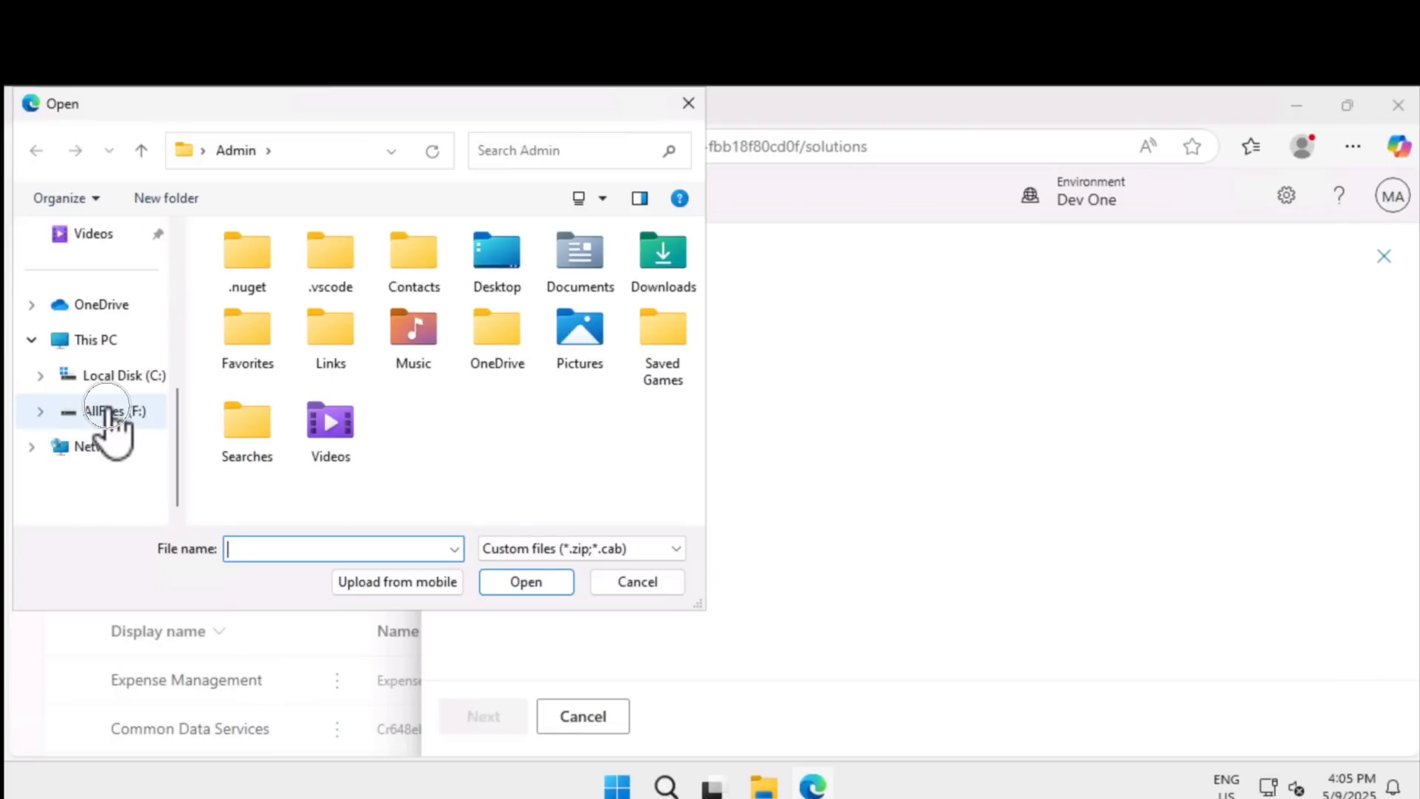
left_click(111, 412)
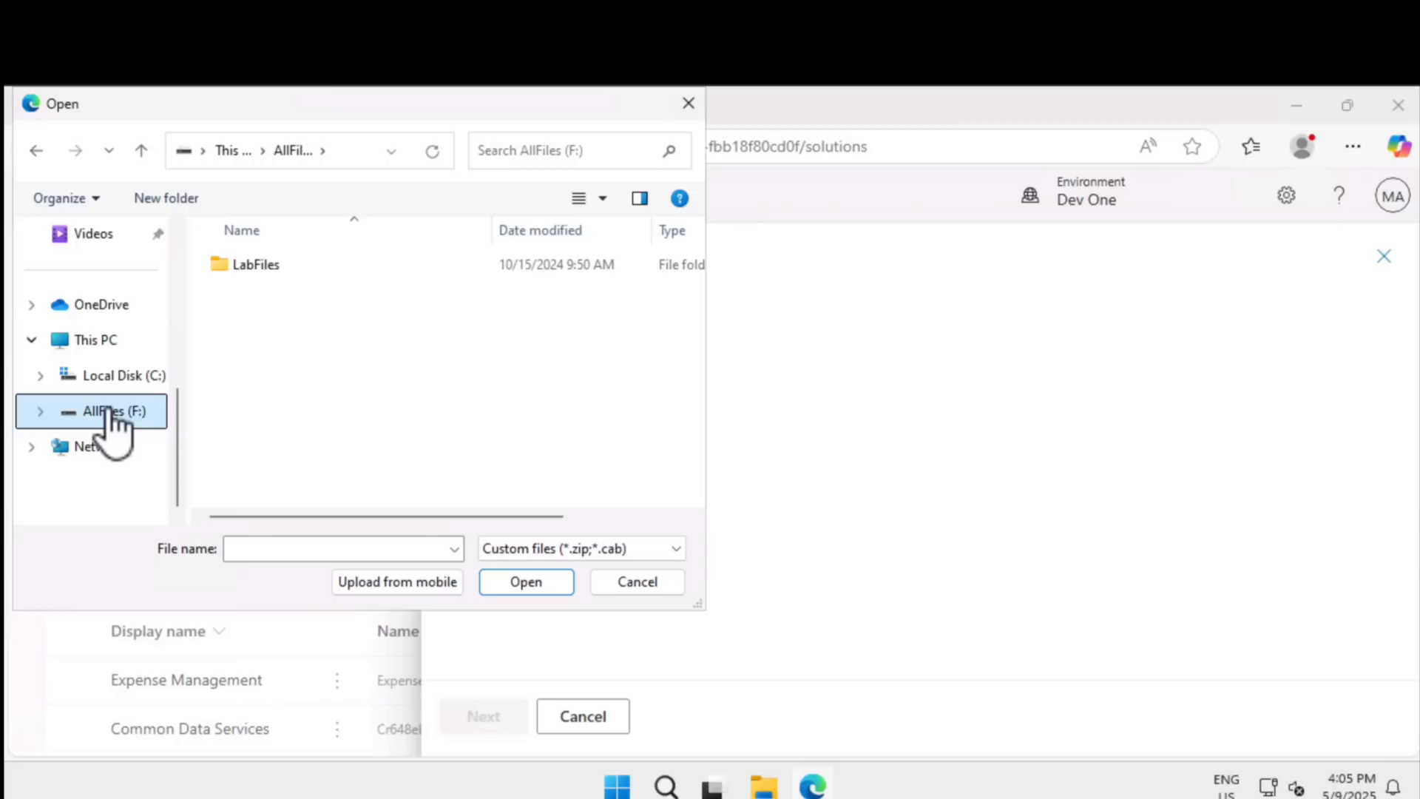
left_click(251, 267)
double_click(251, 267)
double_click(241, 296)
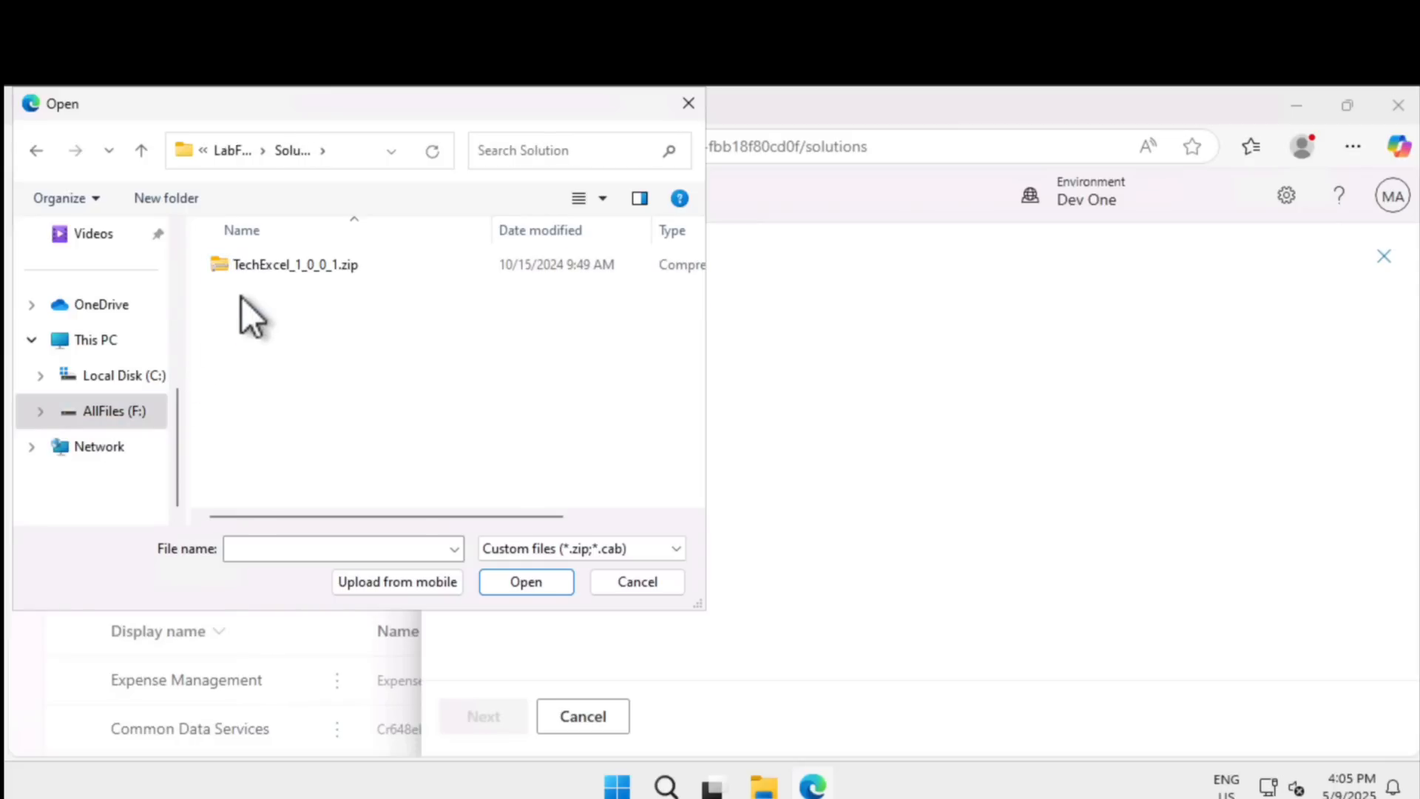
double_click(282, 266)
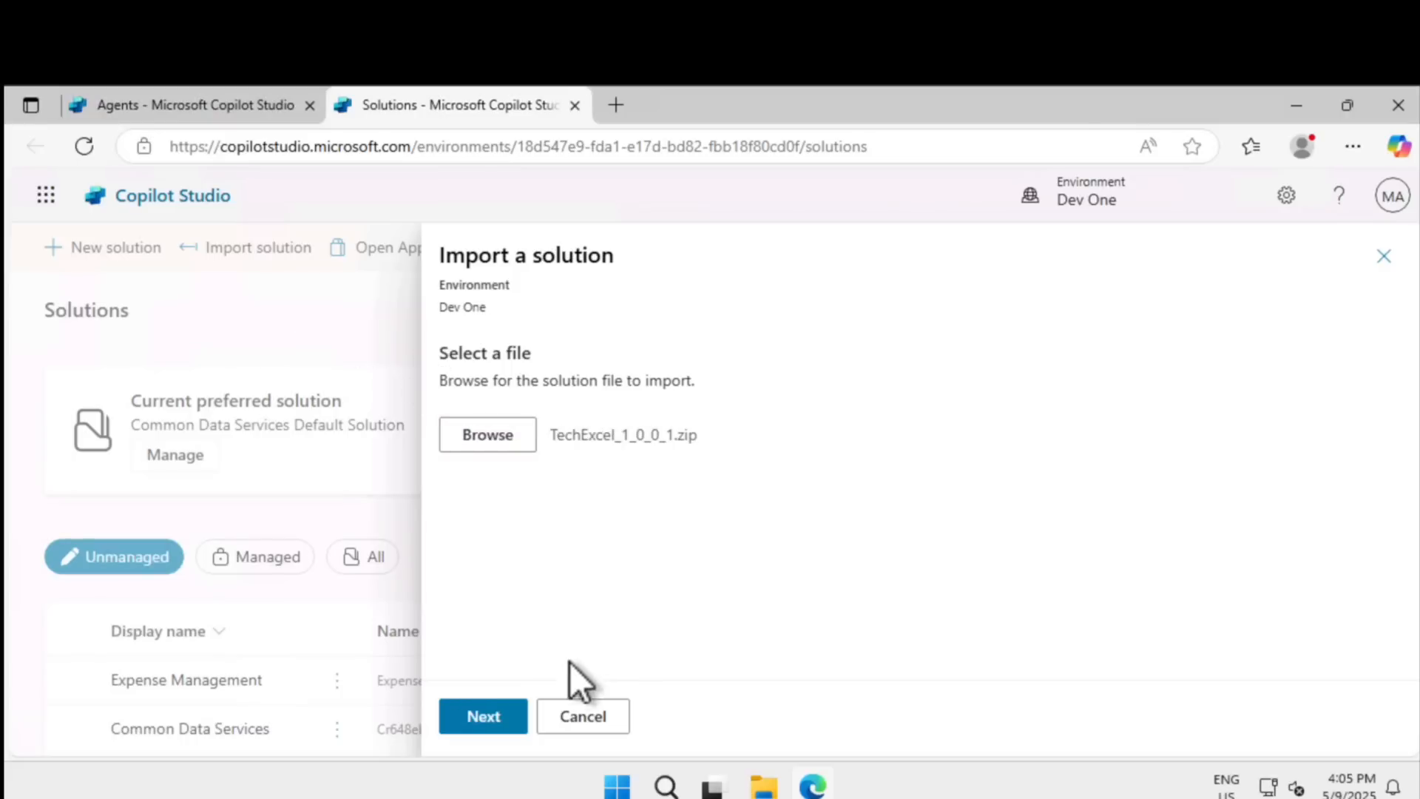
Continue to the solution details and import the TechExcel solution into Dev One.
left_click(502, 721)
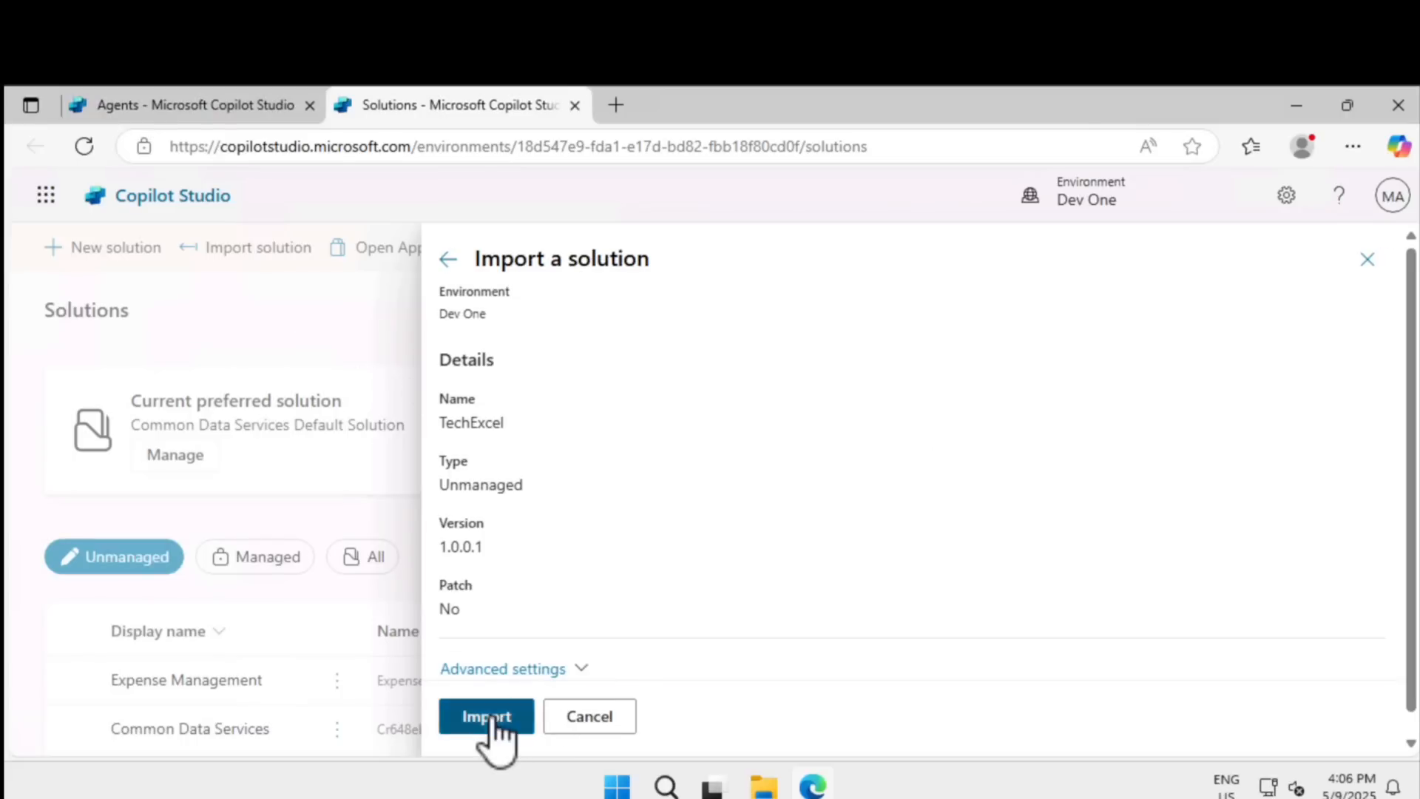
left_click(491, 718)
left_click(490, 719)
Read the TechExcel import notification and close the Solutions page to return to the Agents list.
left_click_drag(51, 289, 292, 290)
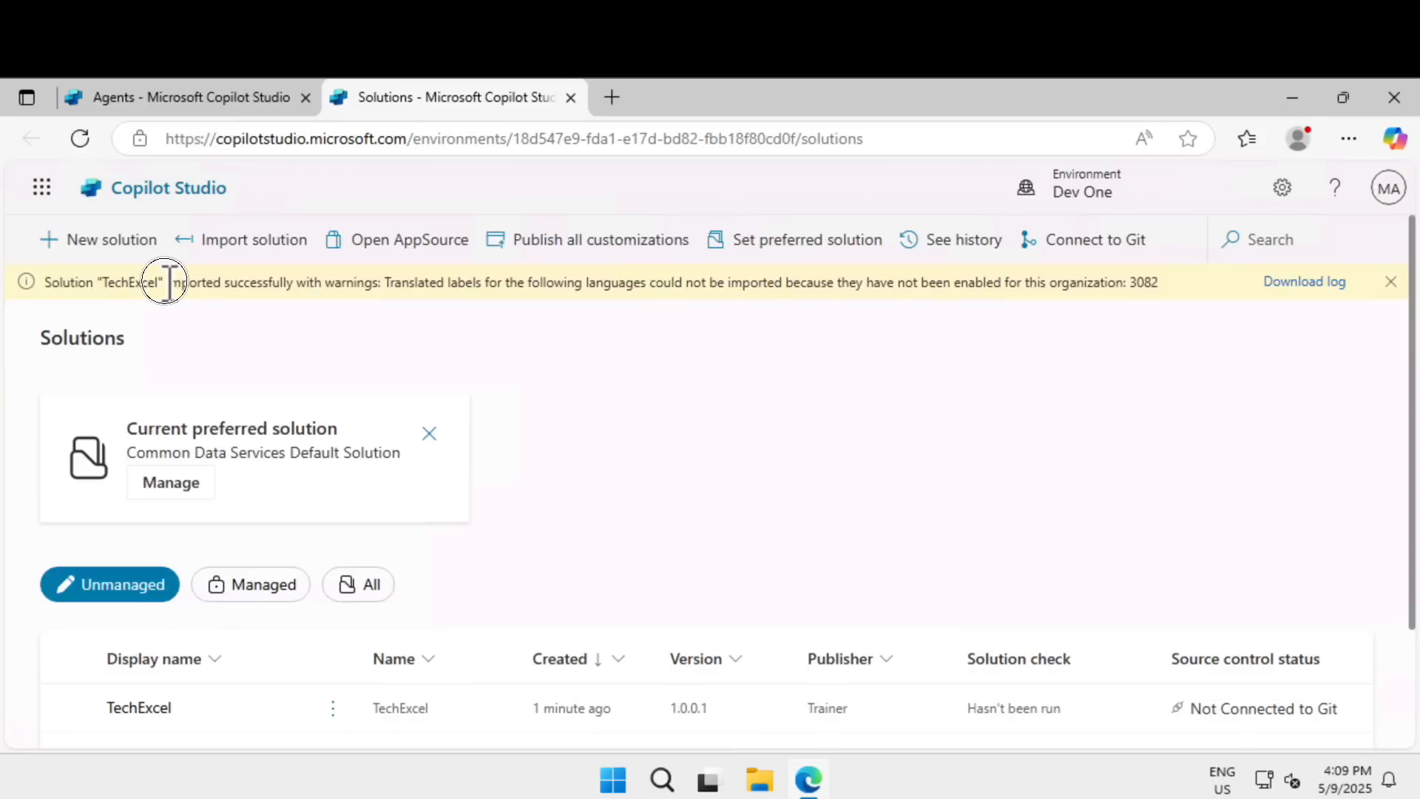
left_click_drag(165, 281, 403, 285)
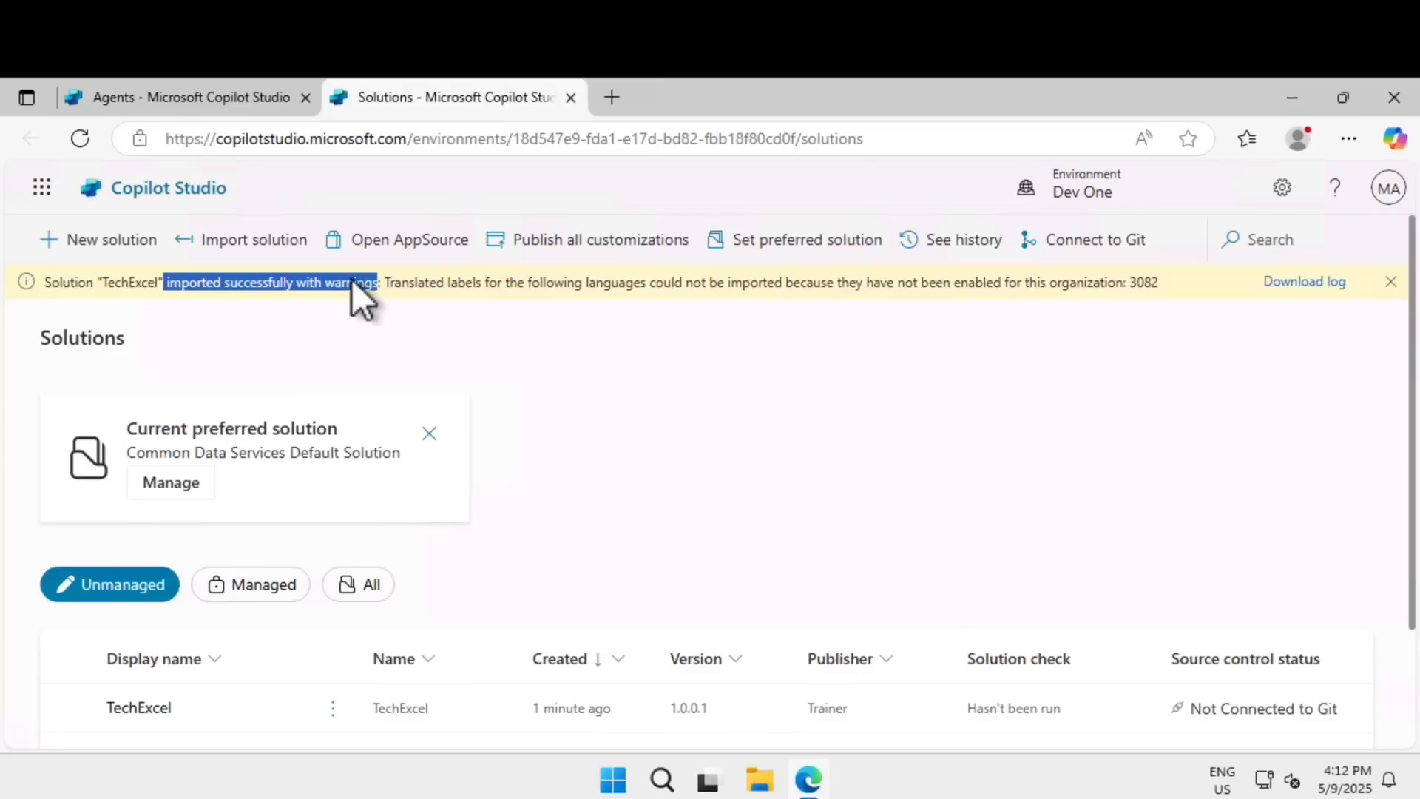
left_click(151, 194)
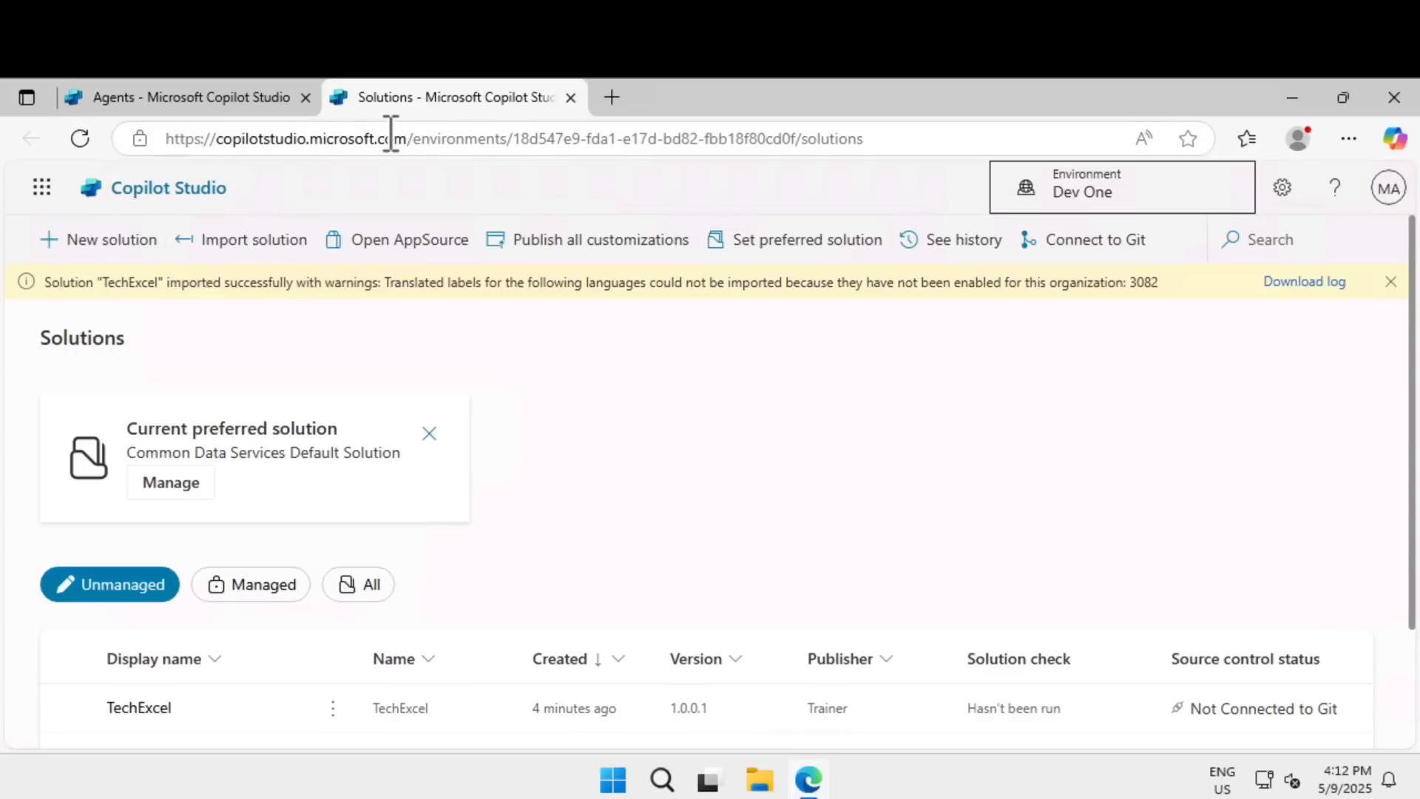
left_click(571, 98)
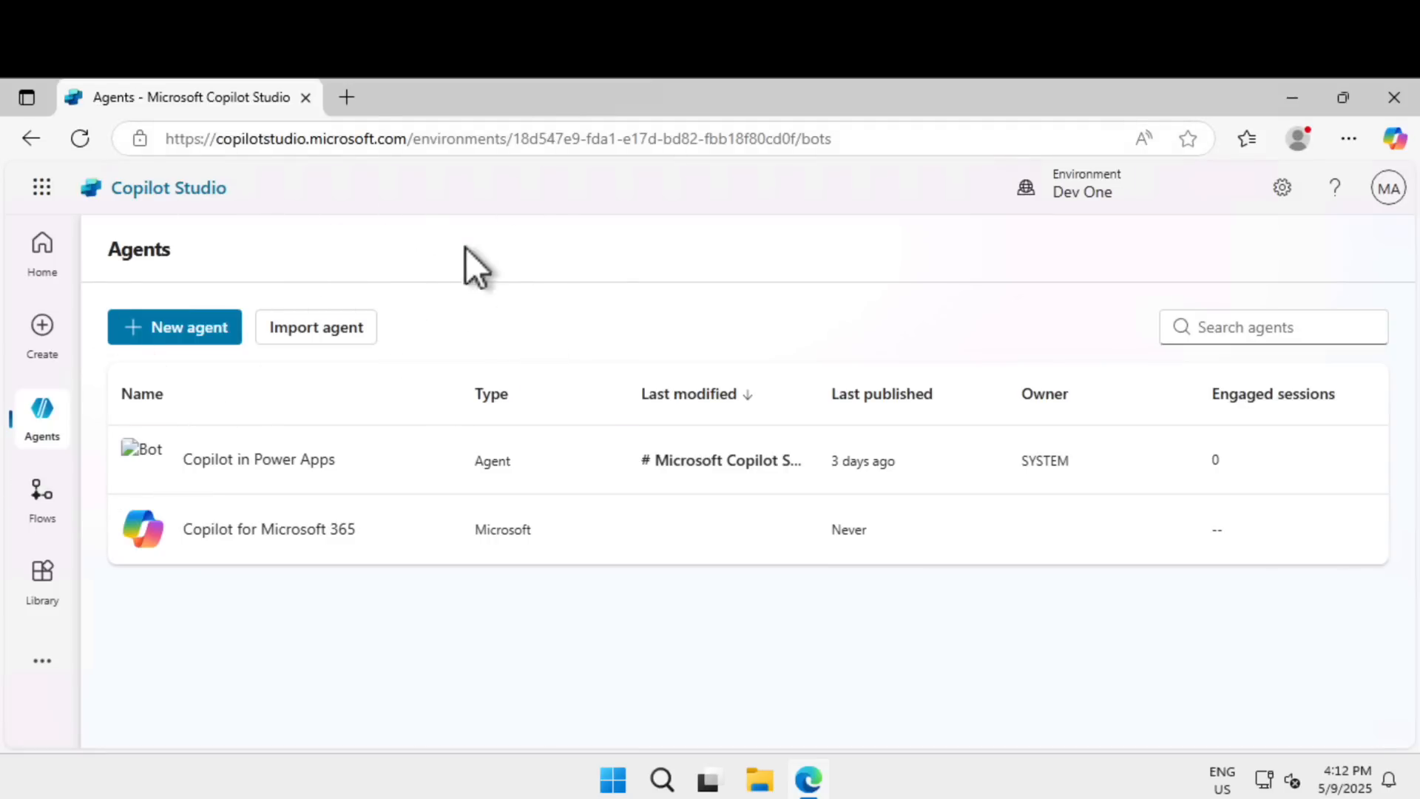
Go to the home page and submit the agent description "Create an agent to help me onboard new employees.".
left_click(50, 274)
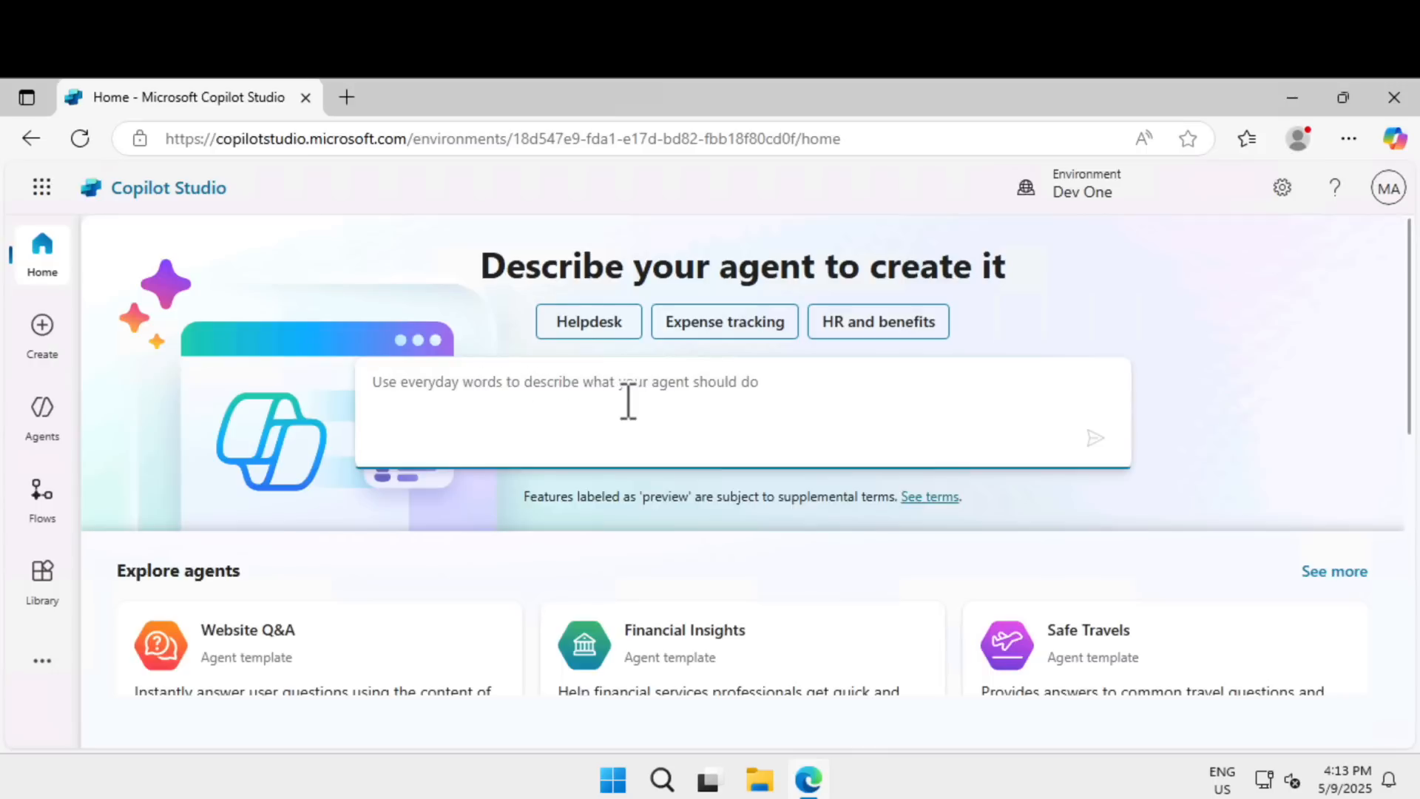
left_click_drag(505, 266, 950, 271)
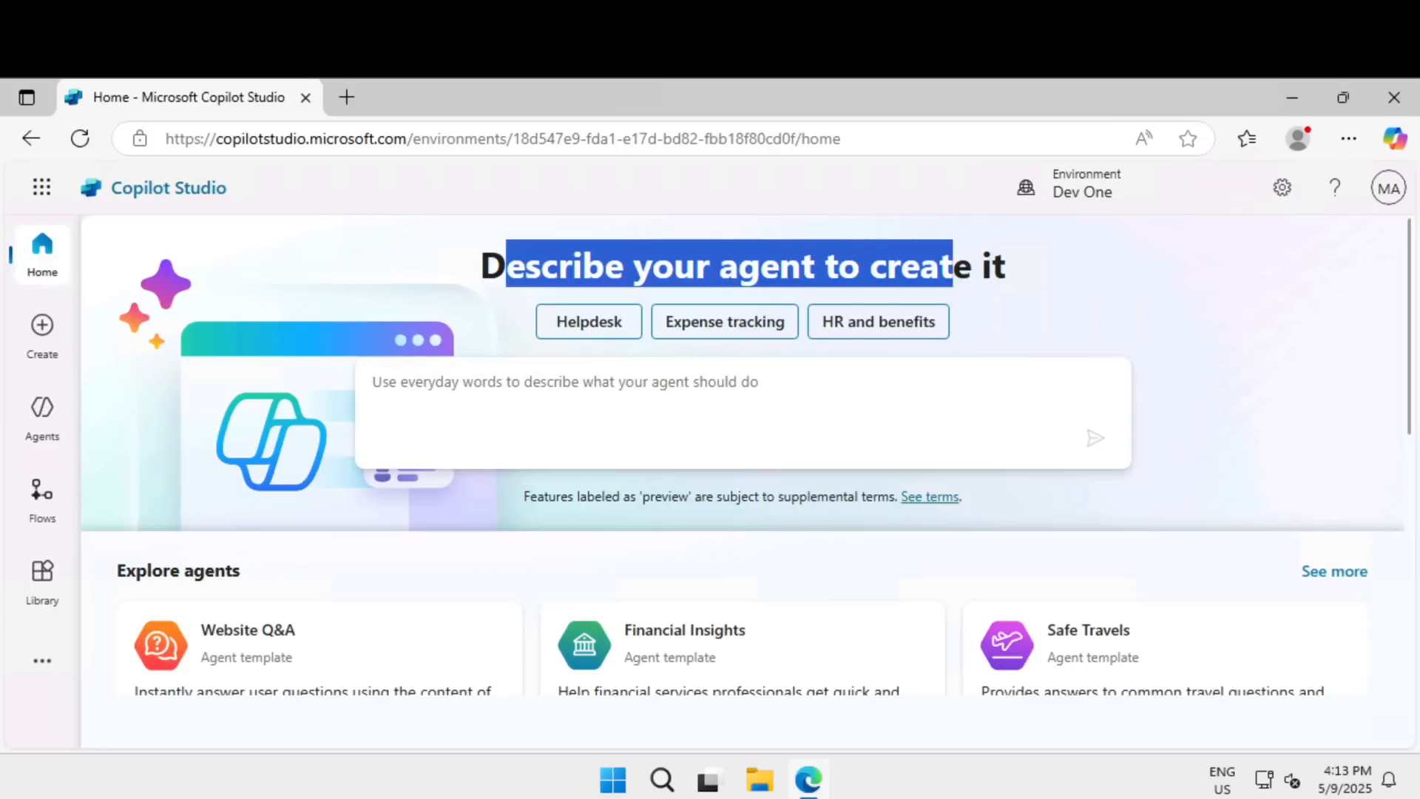
left_click(704, 400)
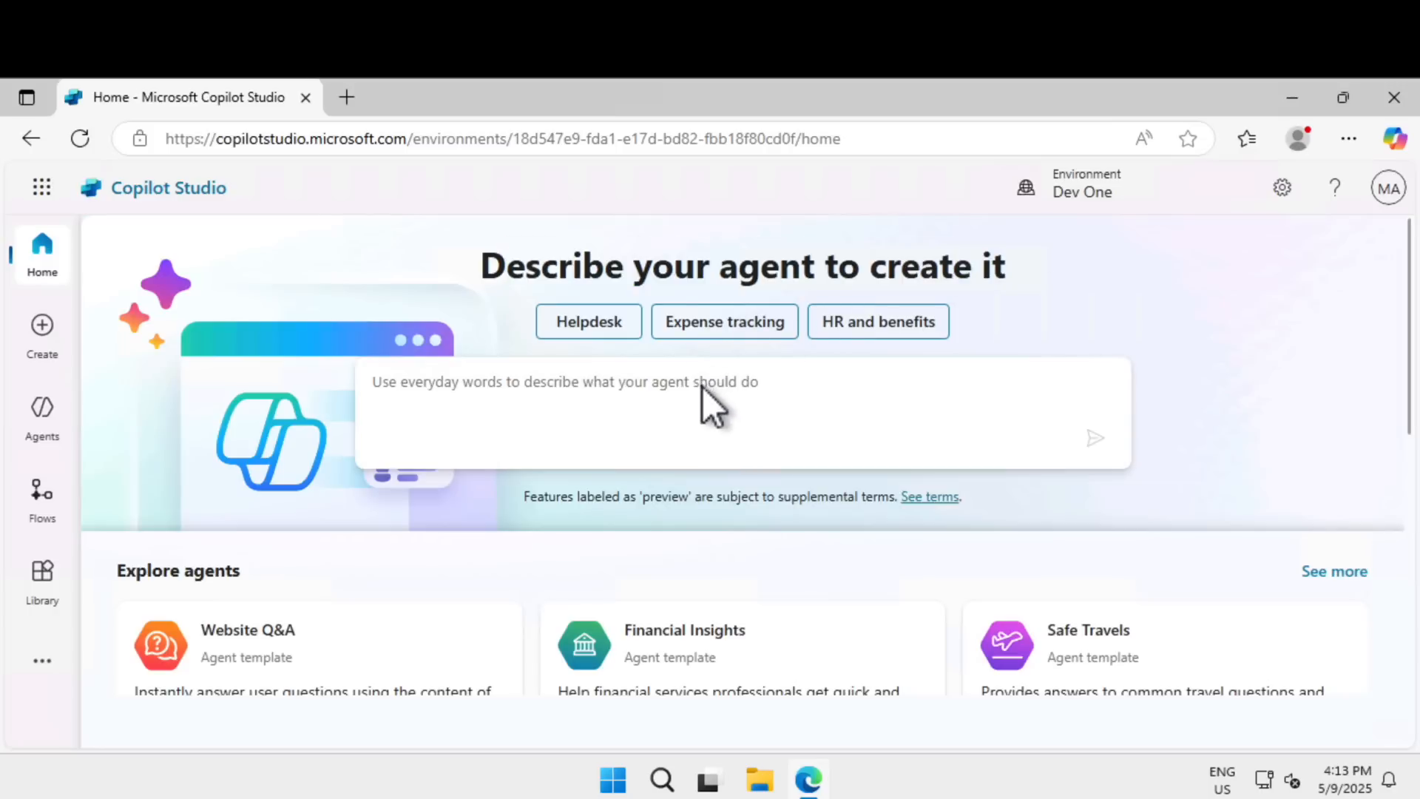
left_click(705, 386)
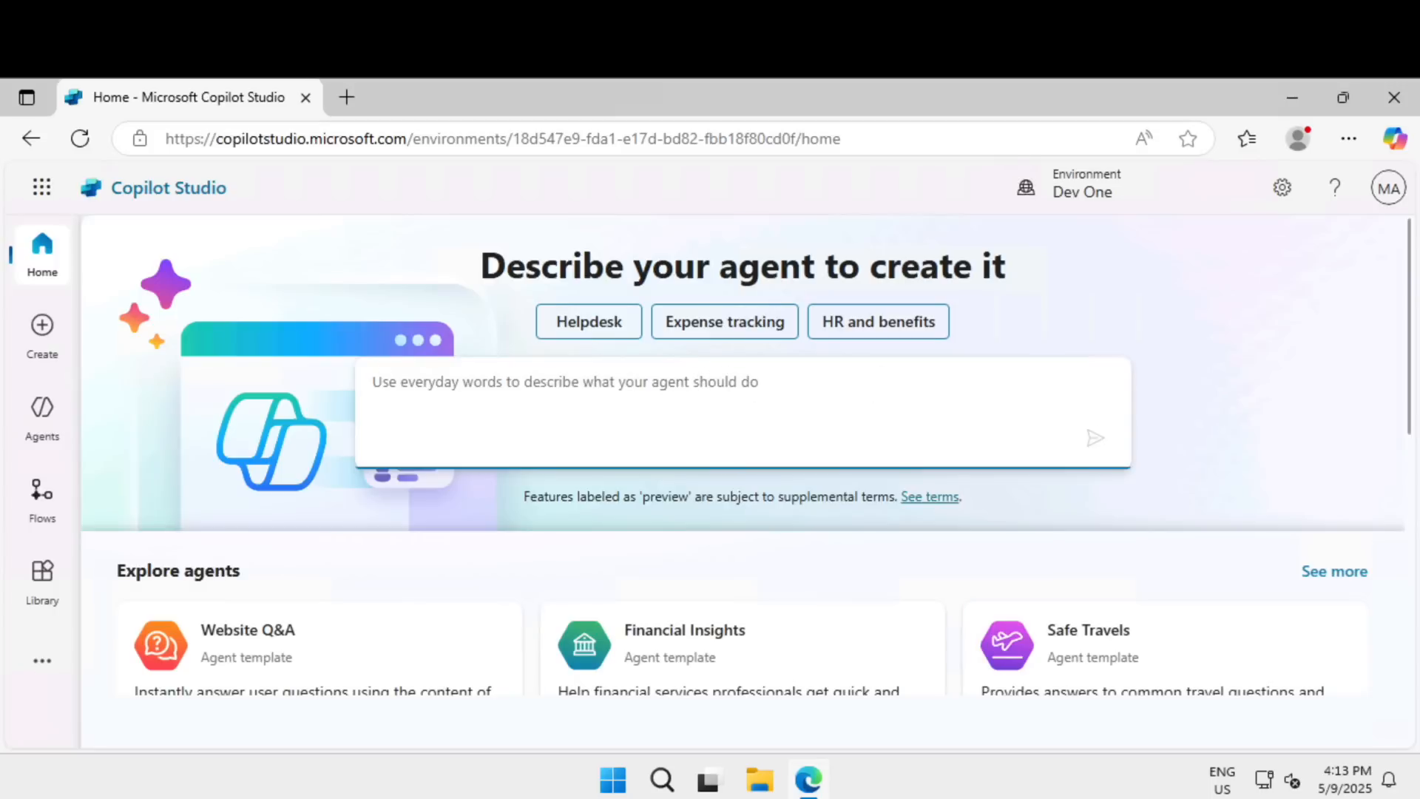
type("Create an agent to help me onboard new employees.")
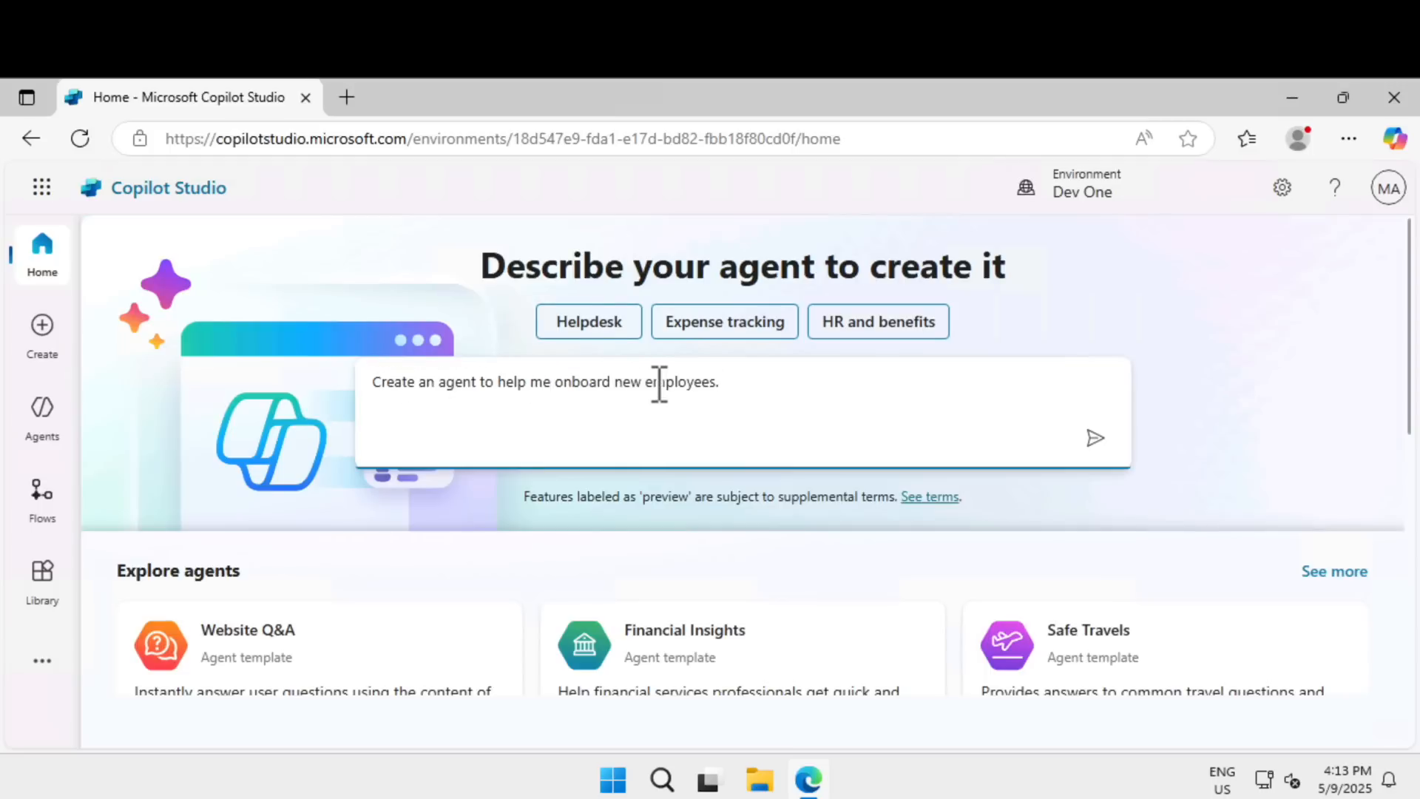
left_click(739, 390)
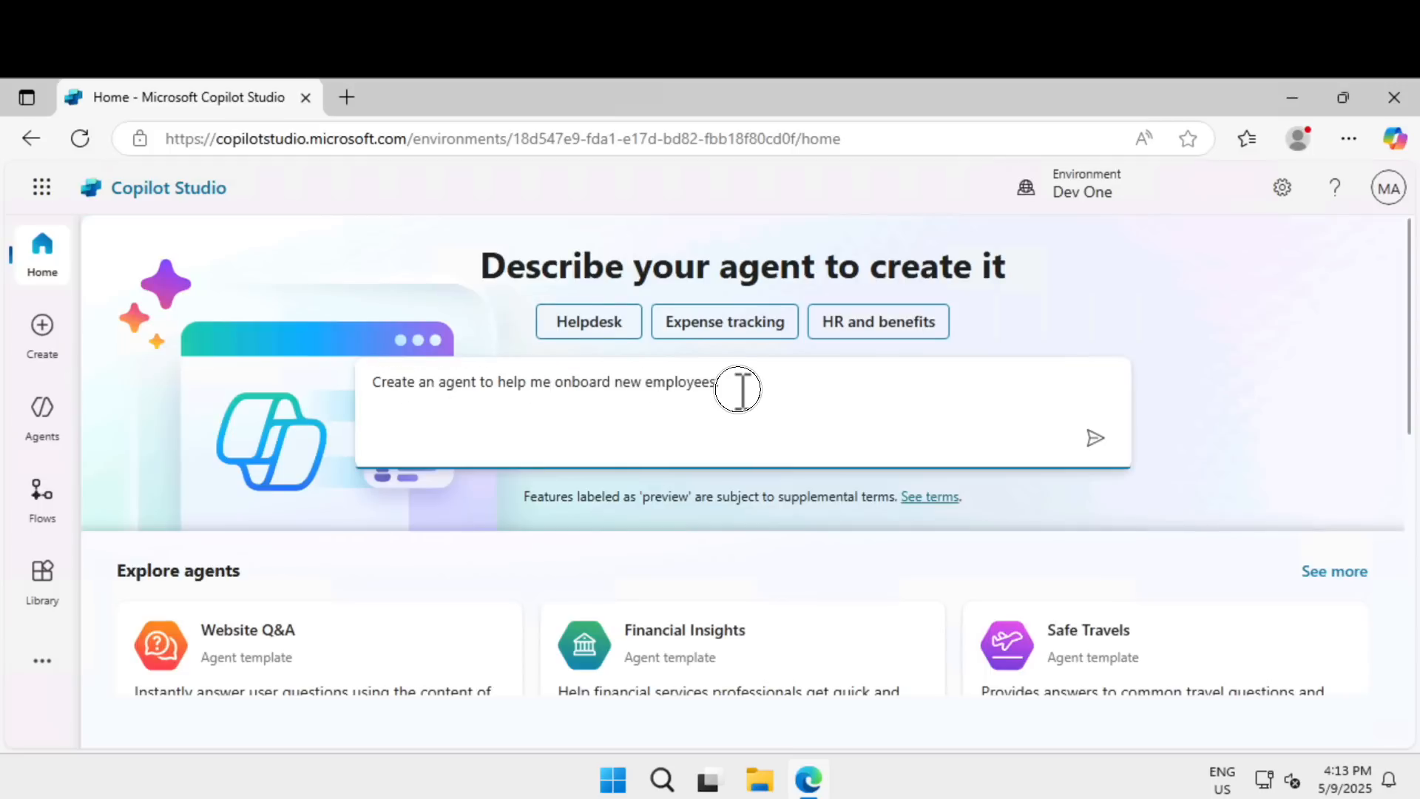
left_click(1096, 438)
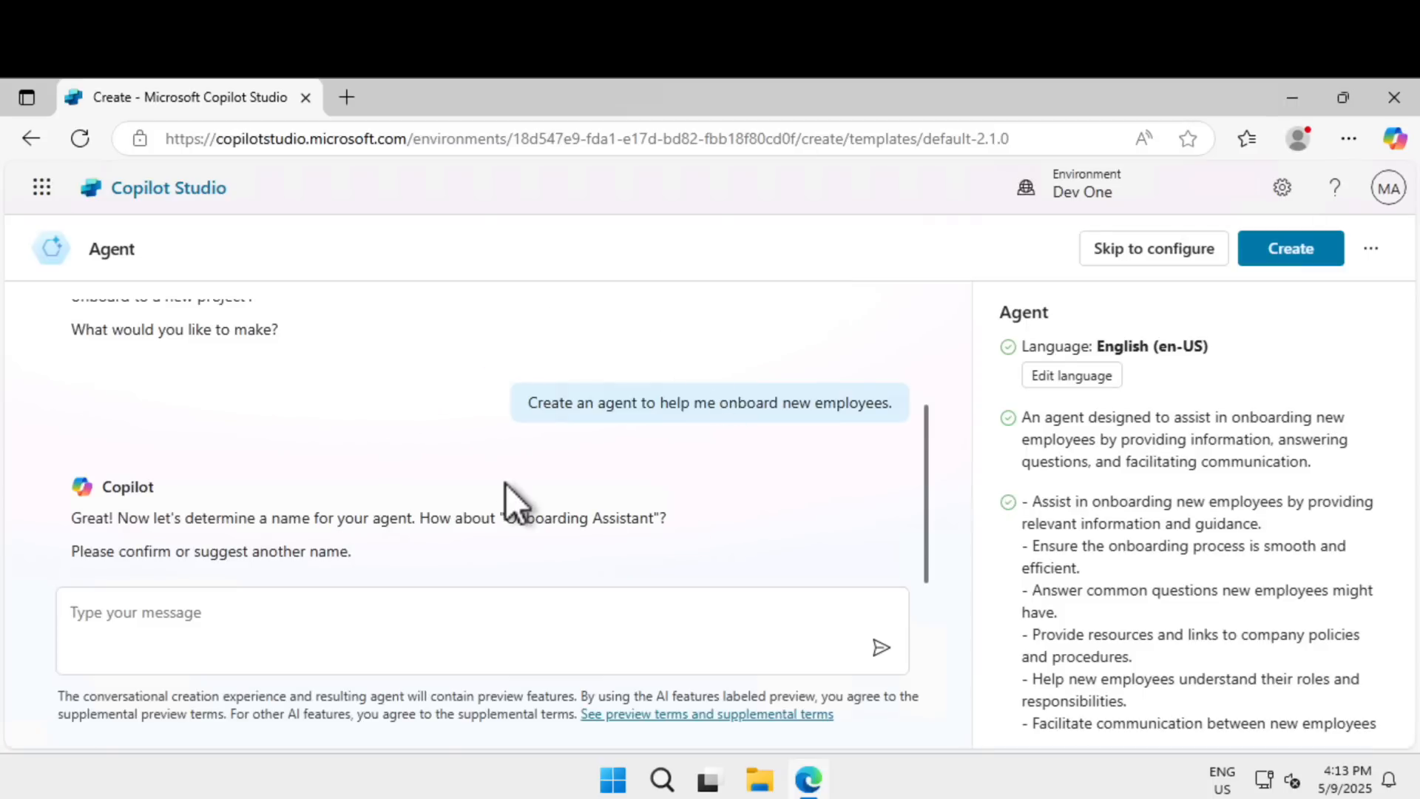
Review the conversation and reply "confirm" to accept Onboarding Assistant as the agent's name.
scroll(505, 483, "up", 2)
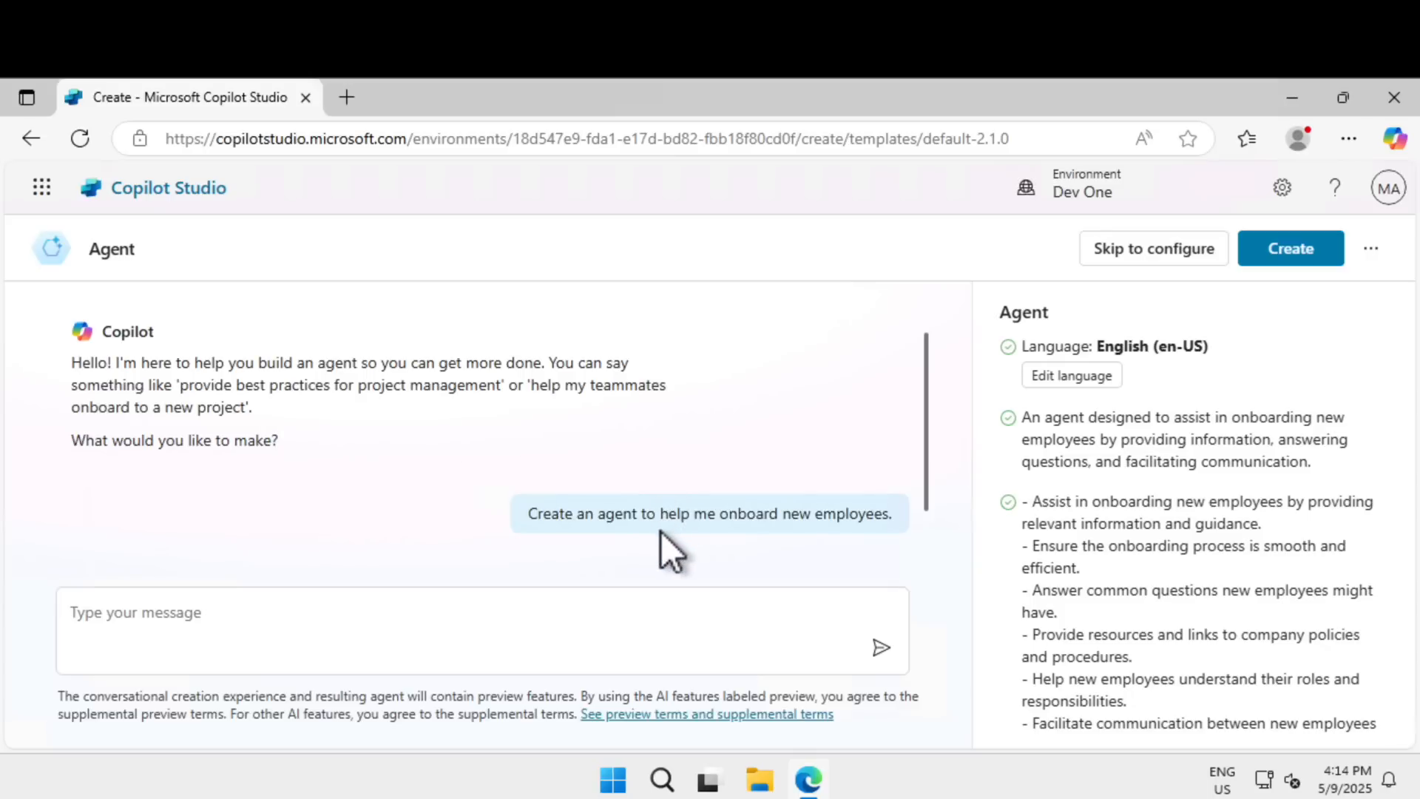
left_click_drag(603, 514, 834, 516)
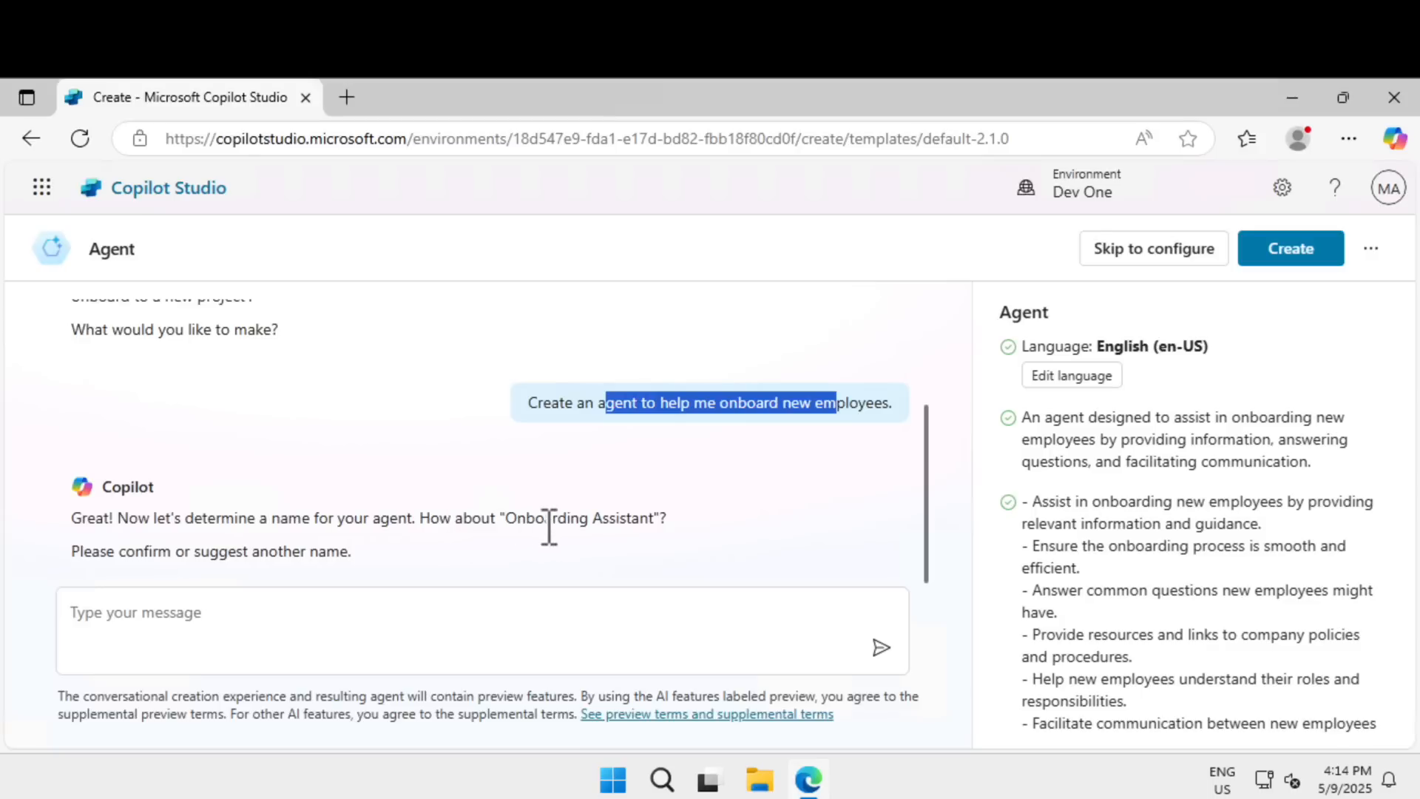
left_click(600, 517)
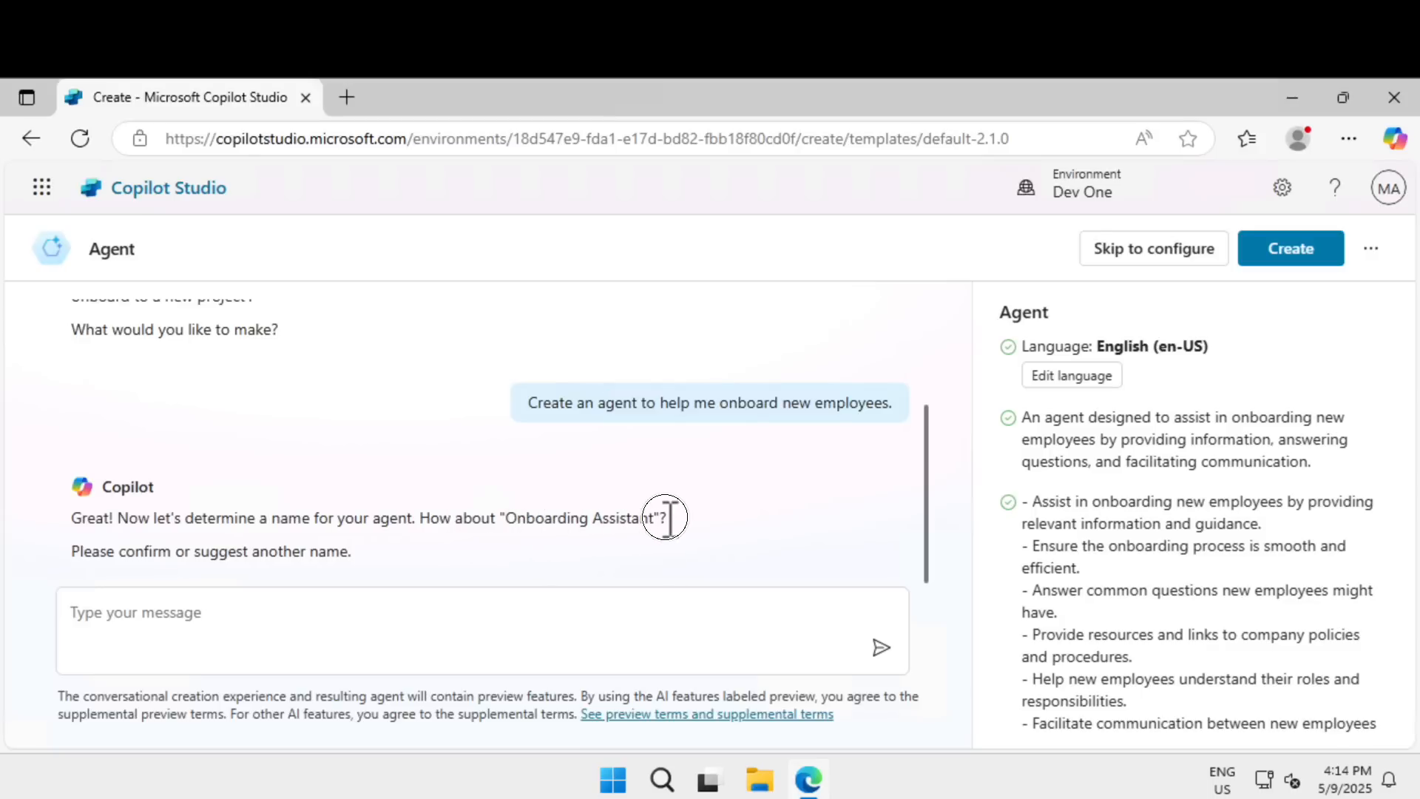
left_click(449, 625)
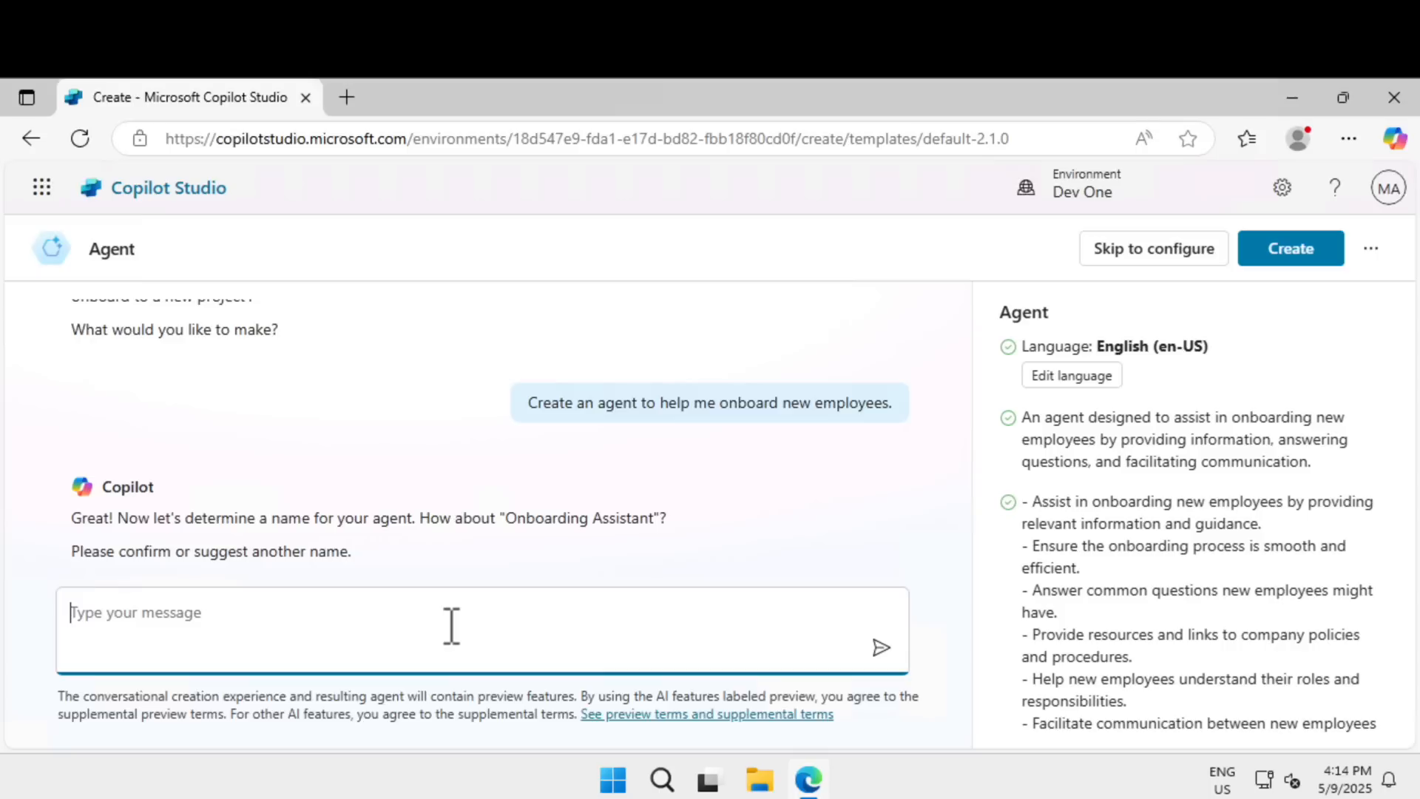
type("c")
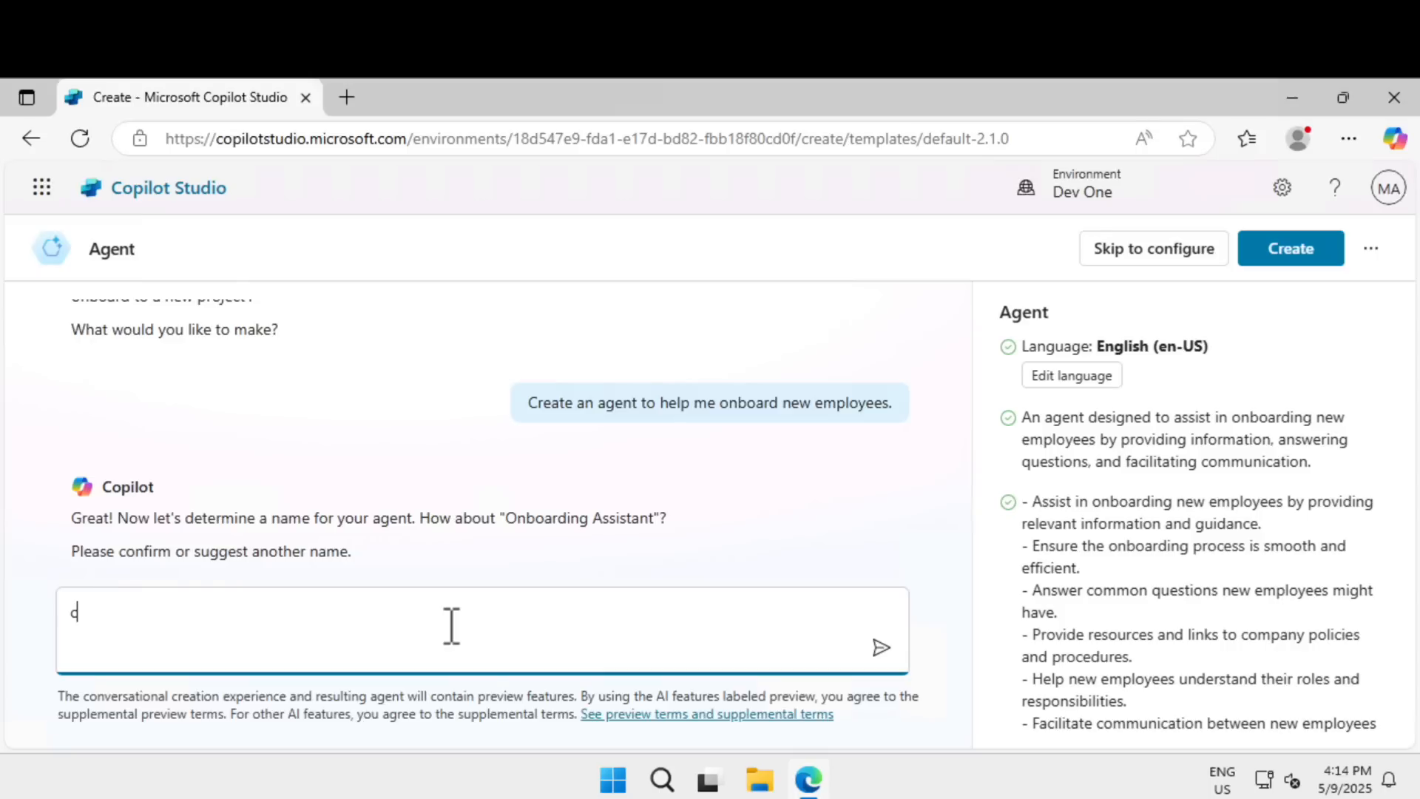
type("onfirm")
left_click(878, 646)
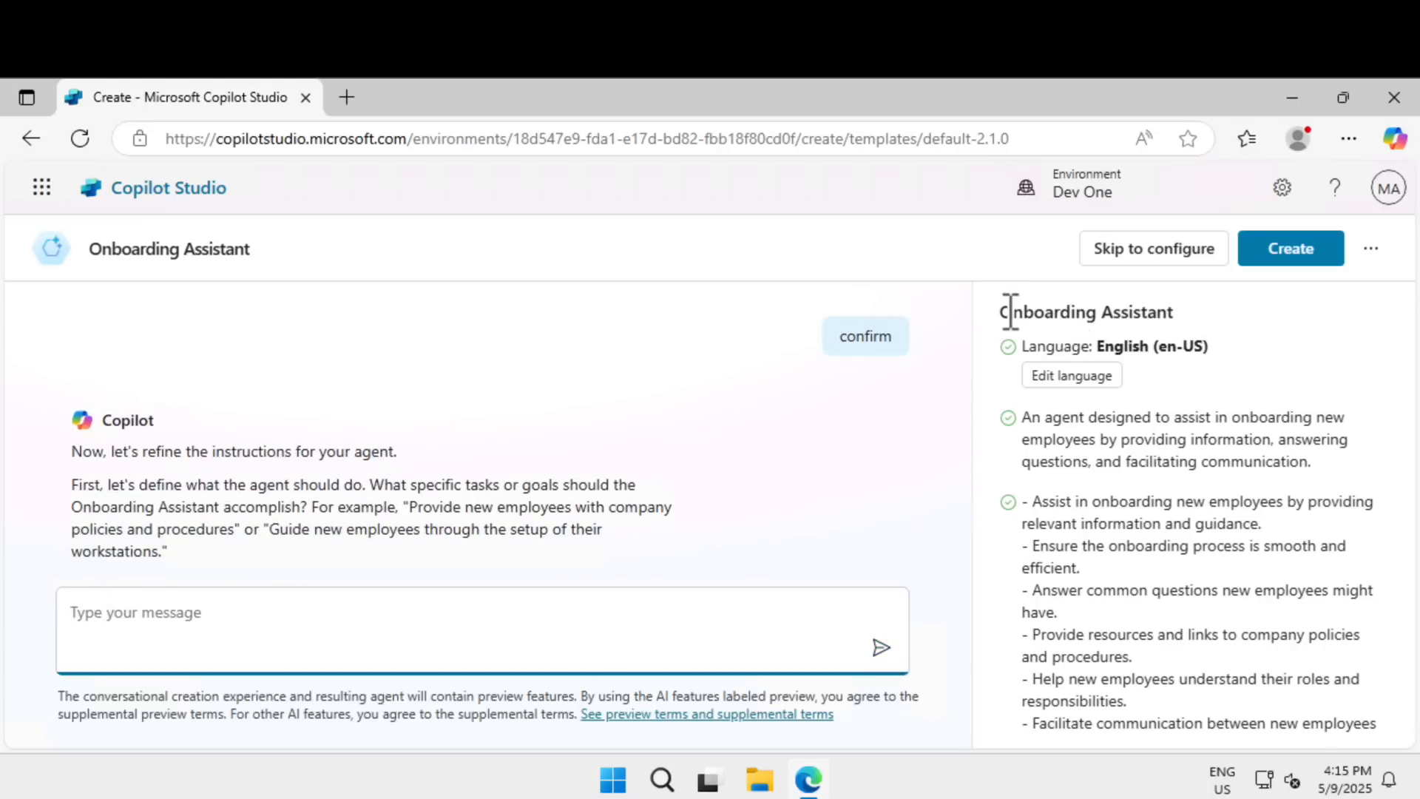
Review the Onboarding Assistant's name, language, description and instructions in the agent summary.
left_click_drag(1004, 310, 1191, 310)
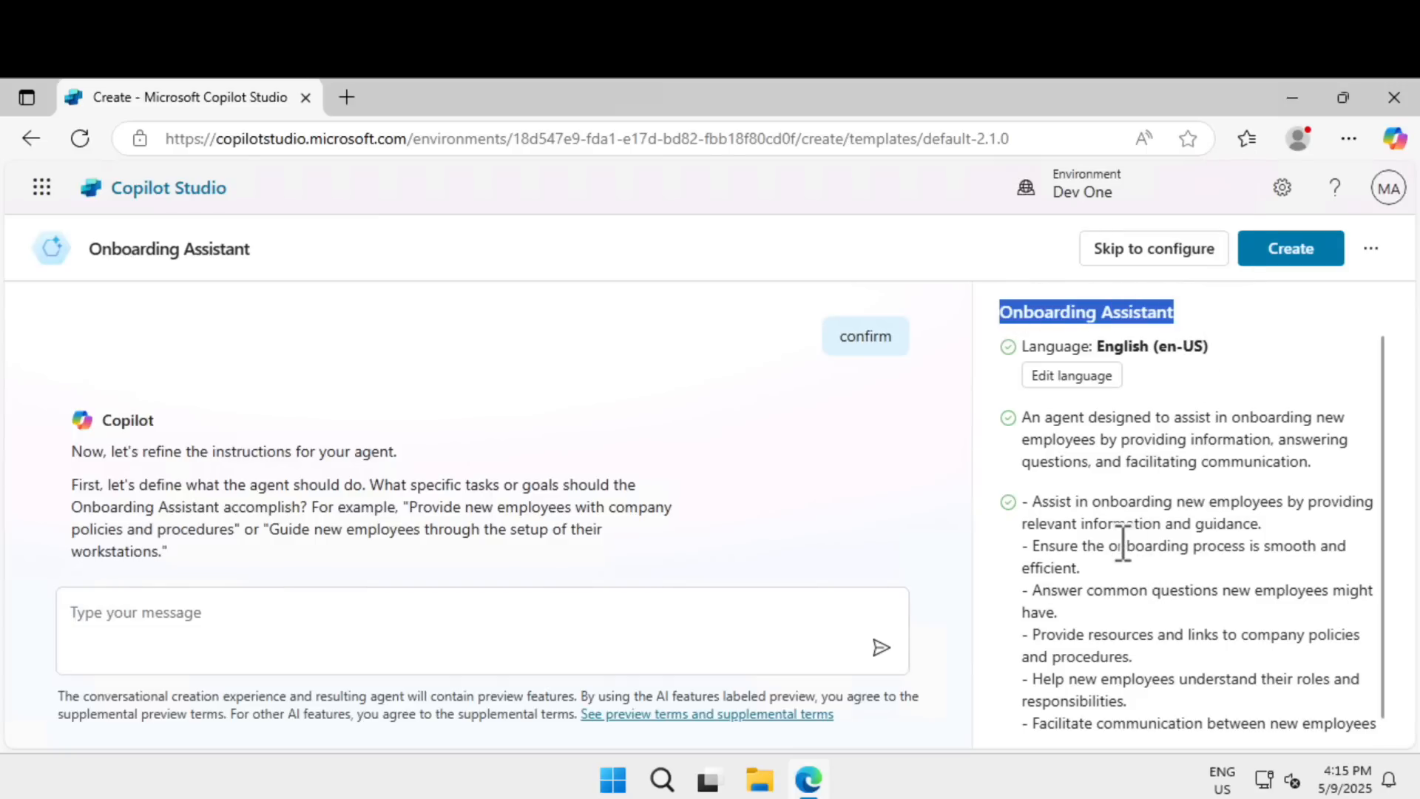
scroll(1123, 544, "down", 1)
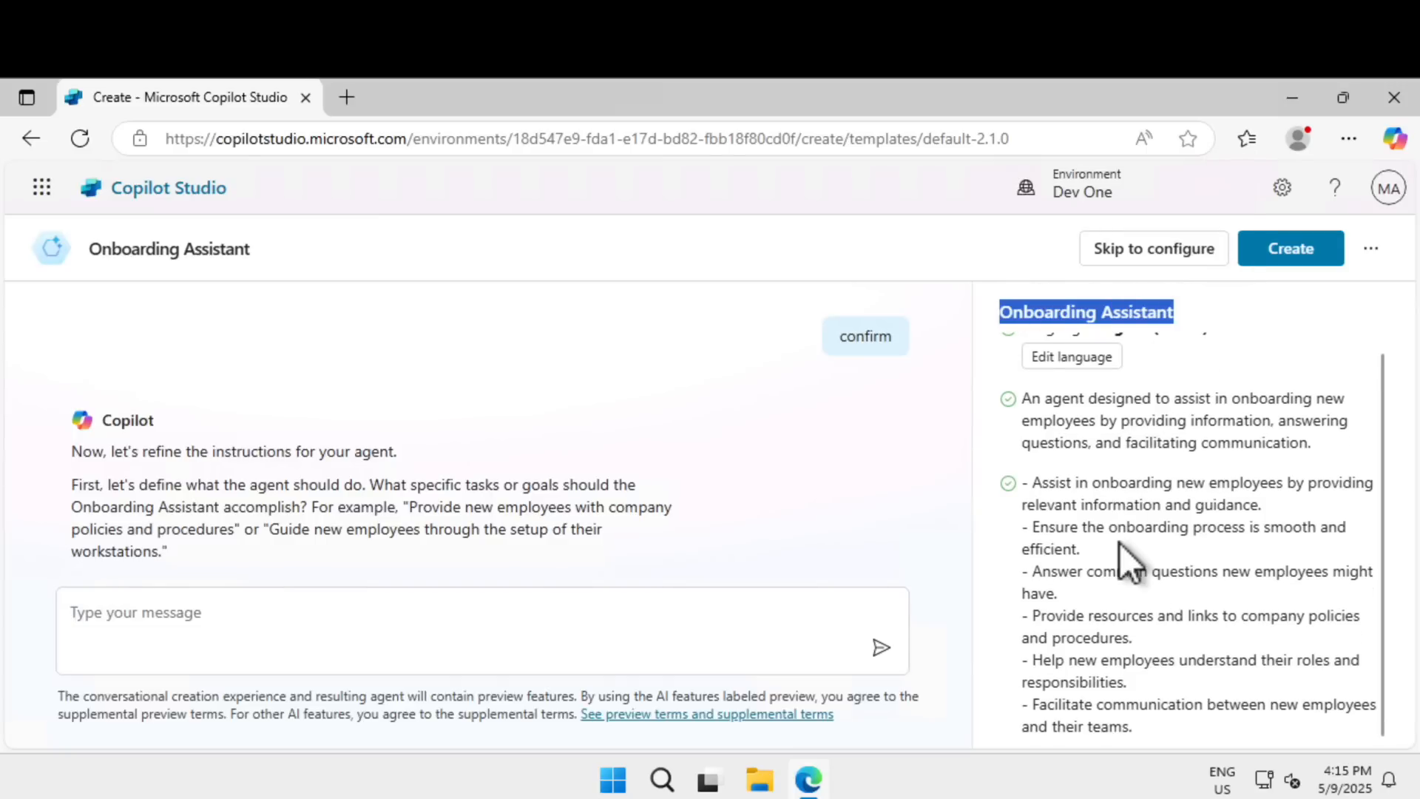
scroll(1120, 543, "up", 1)
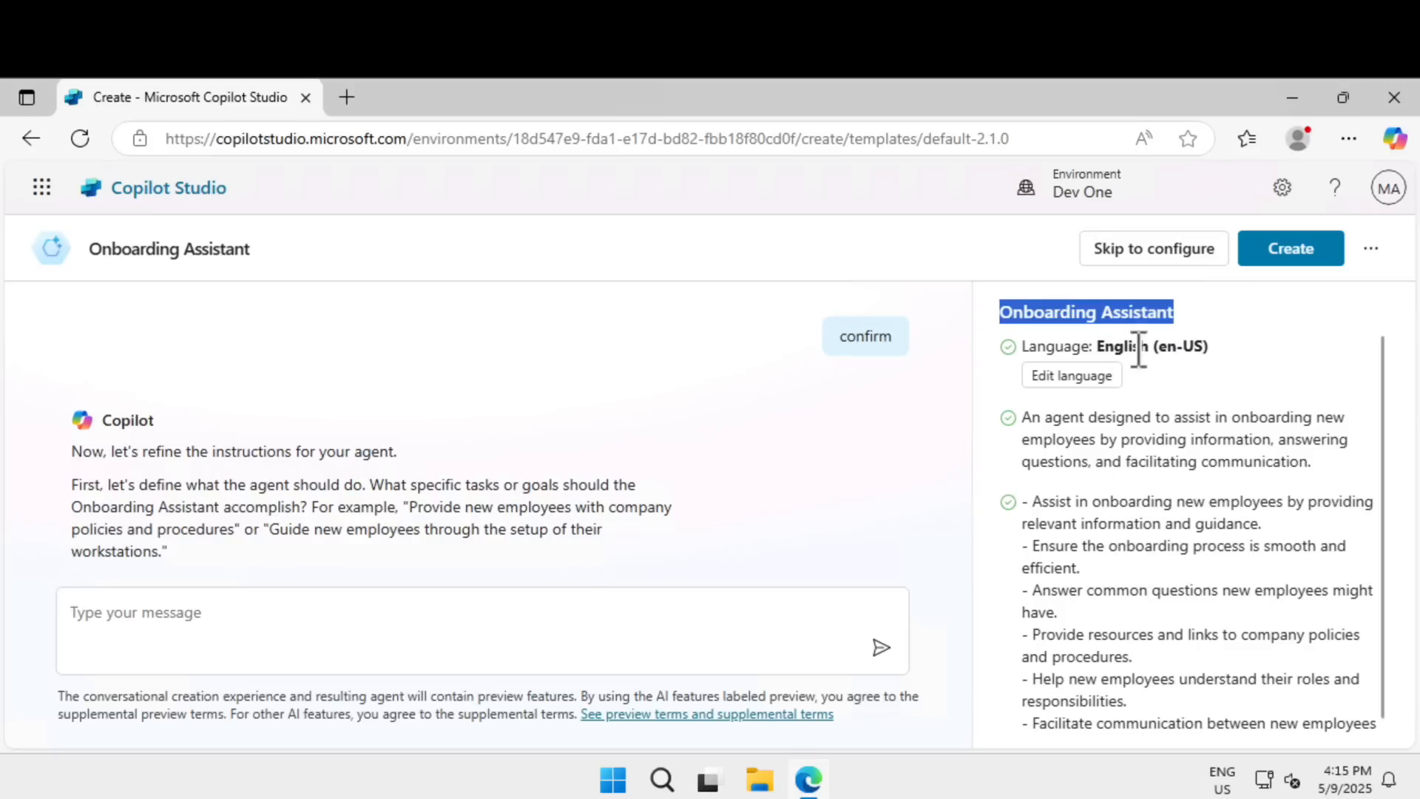
left_click(1042, 417)
left_click_drag(1107, 436, 1294, 469)
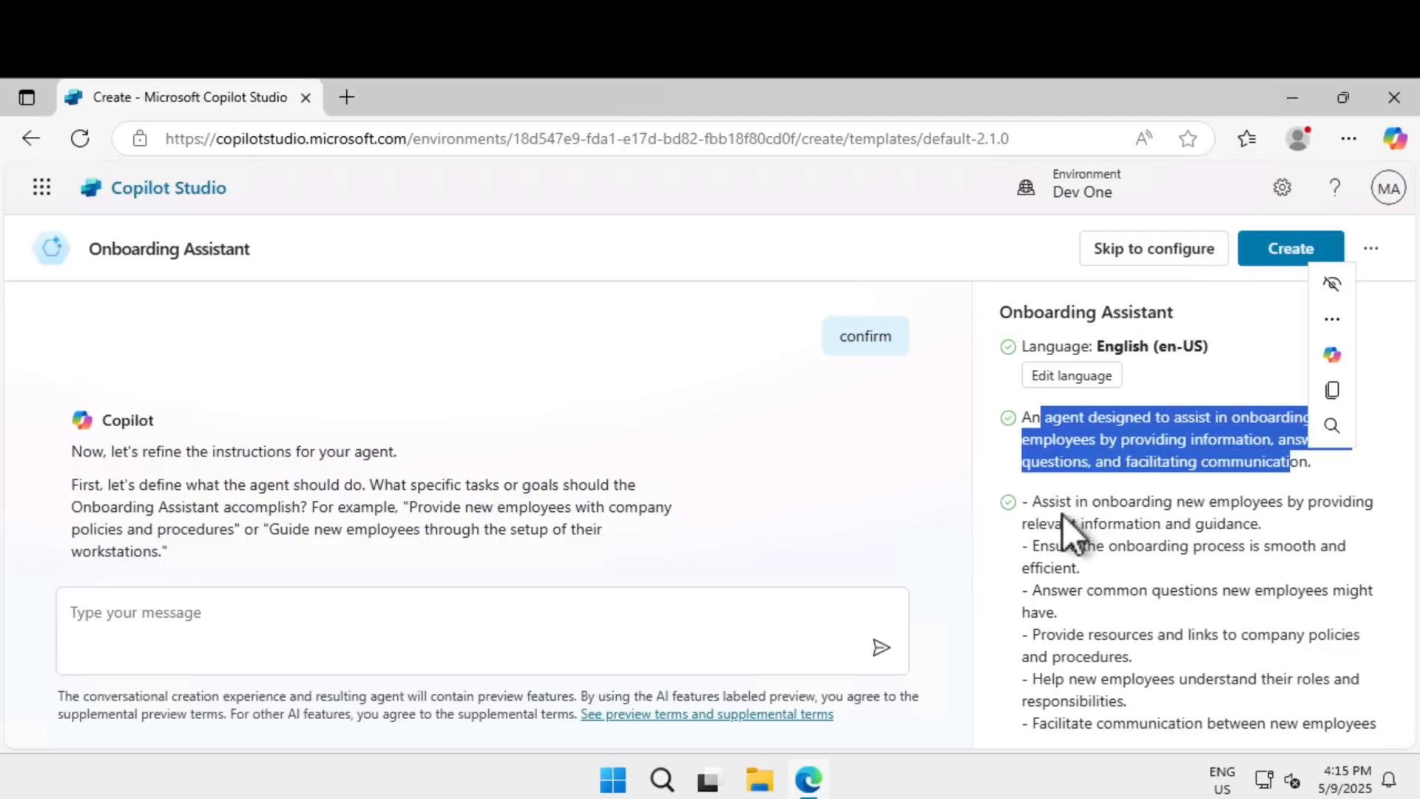
left_click_drag(1049, 502, 1301, 727)
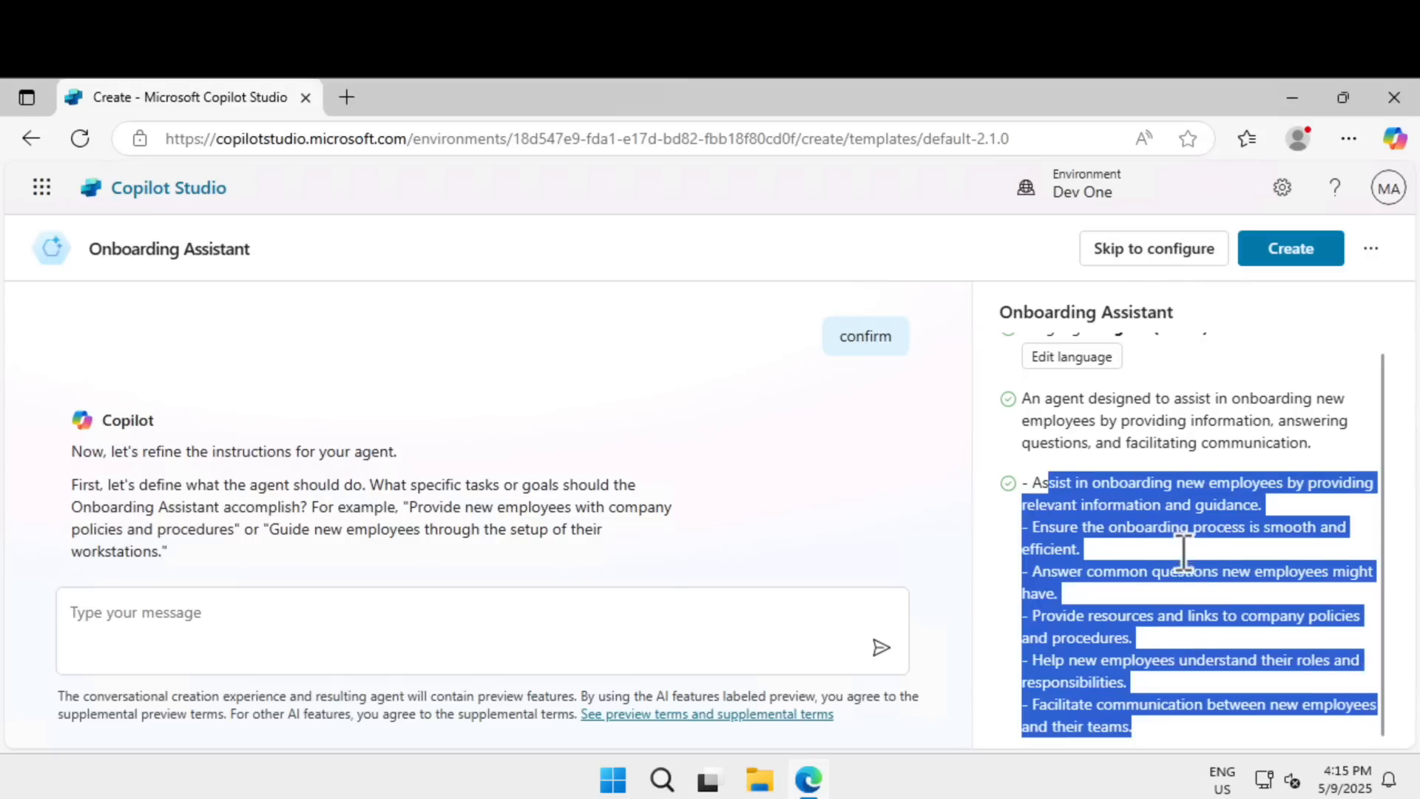
left_click(1151, 590)
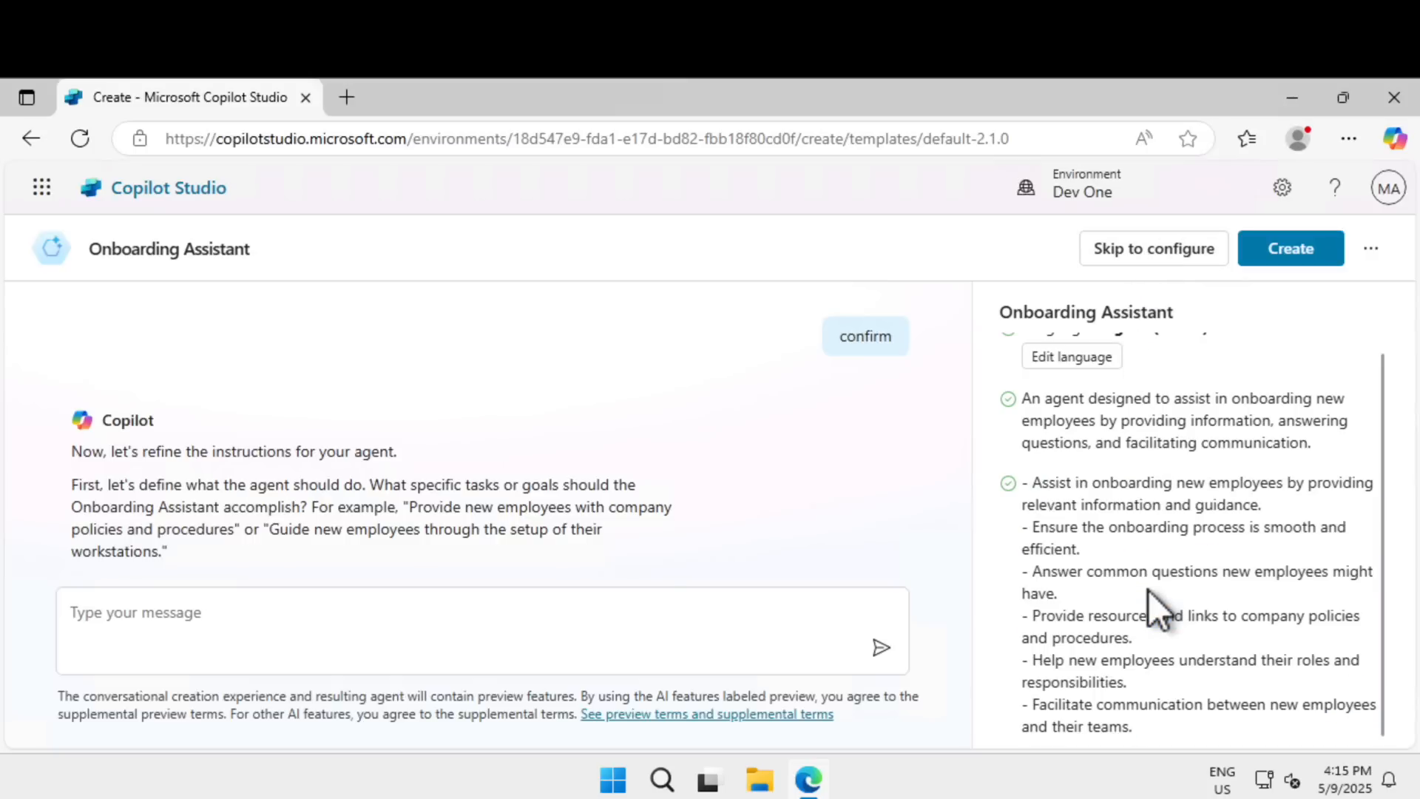
Read the question about the agent's tasks and goals and reply "all of the above" to include both suggested examples.
left_click(542, 626)
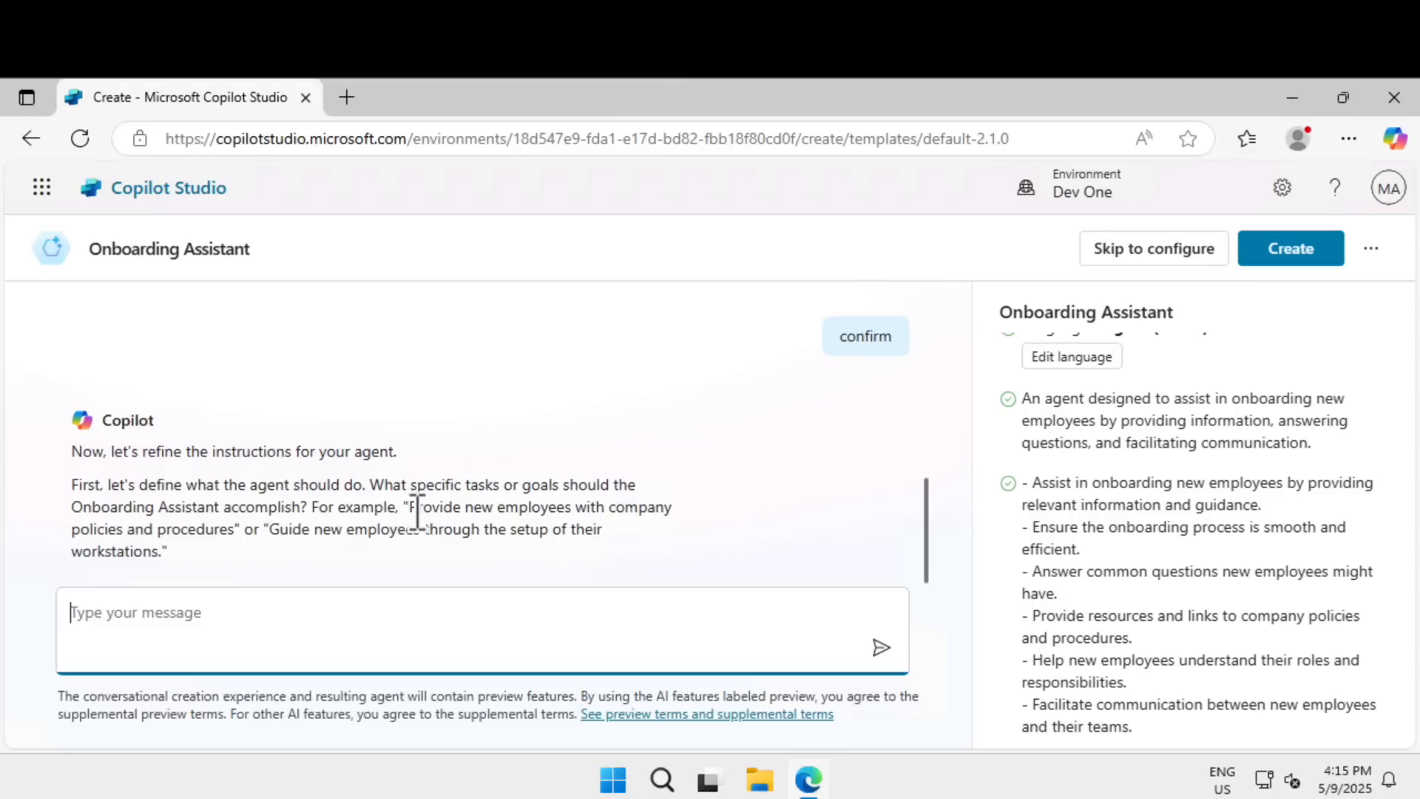
left_click(111, 488)
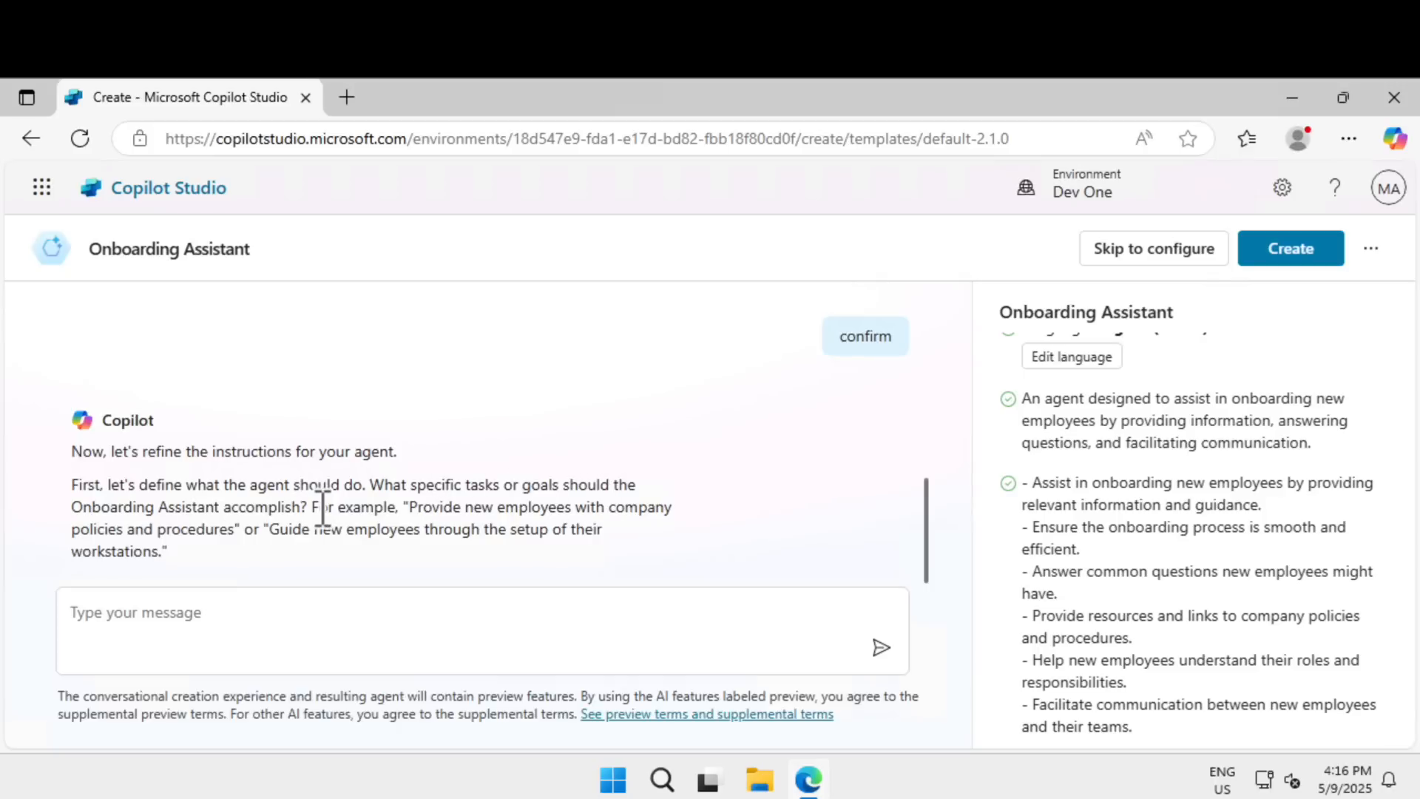
left_click(411, 506)
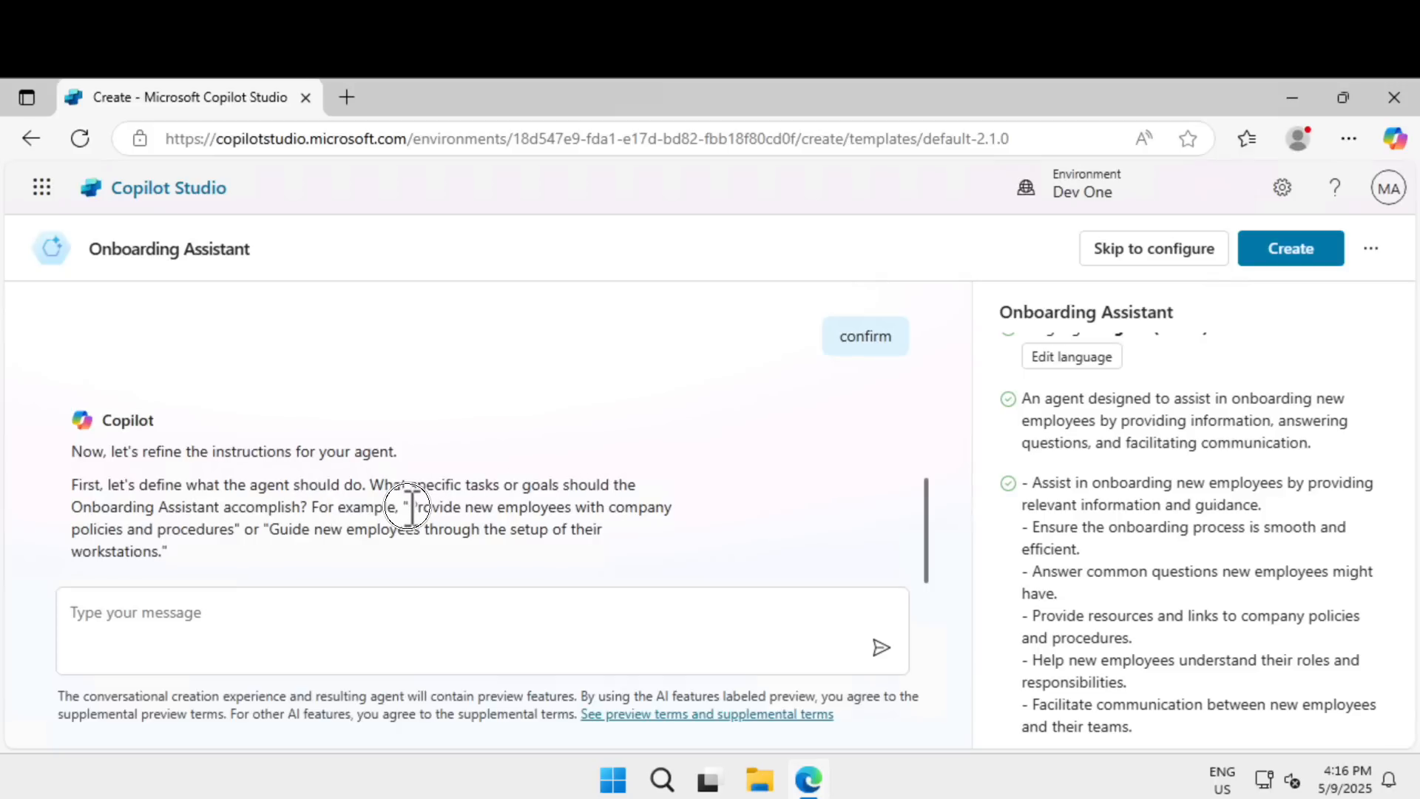
left_click_drag(411, 507, 597, 537)
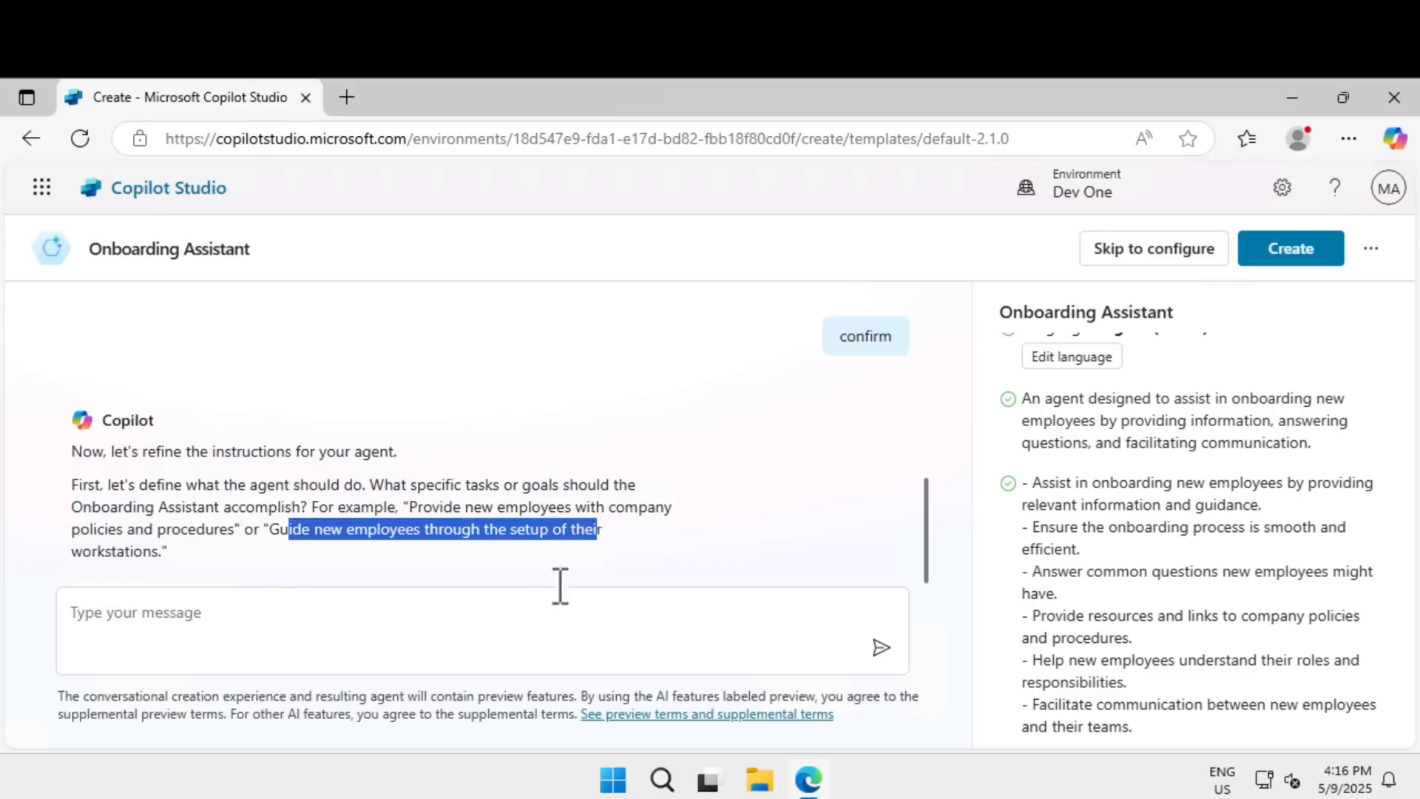
left_click(534, 620)
type("all of the above")
left_click(881, 649)
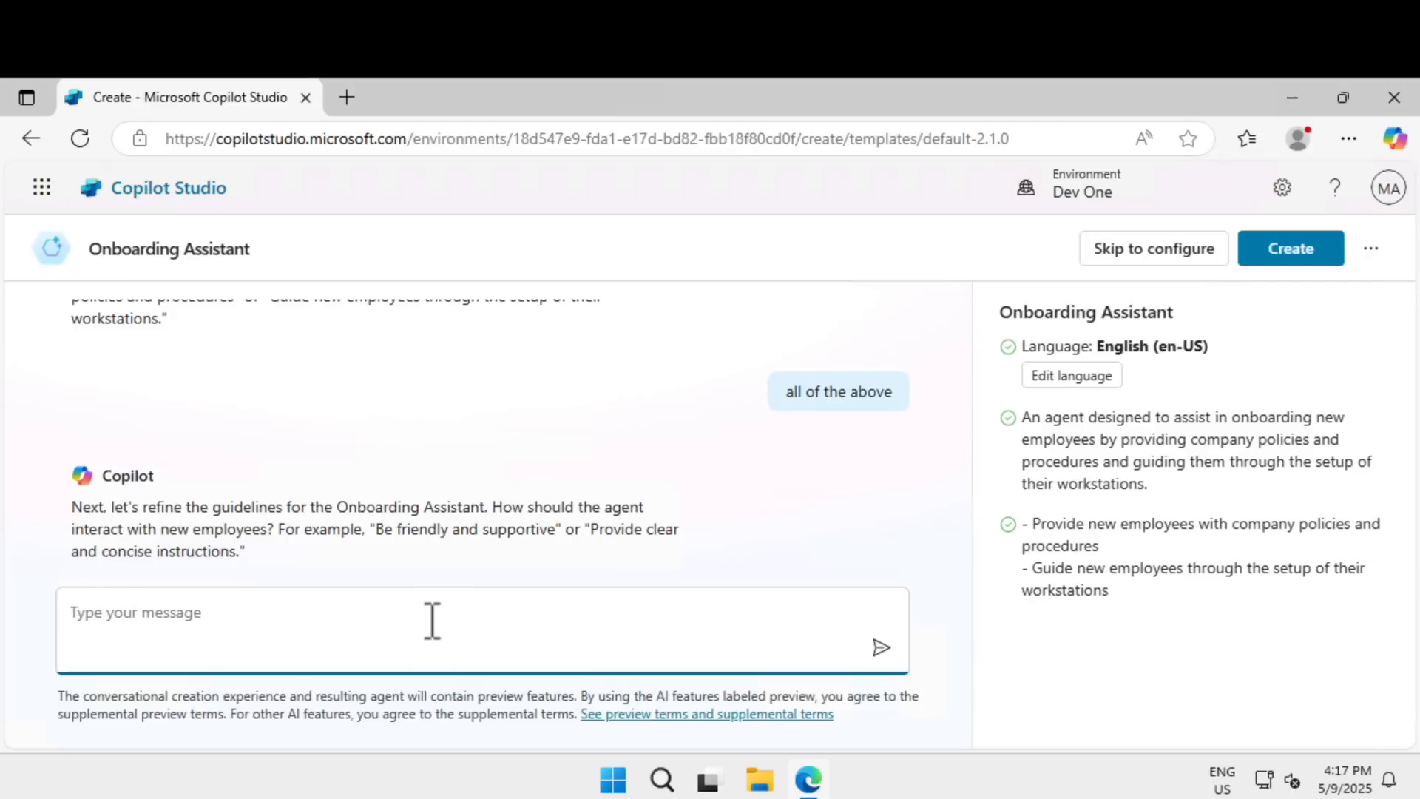
Send the guideline "give it an upbeat, friendly tone", check the updated instructions, and create the Onboarding Assistant agent.
type("give it an upbeat, friendly tone")
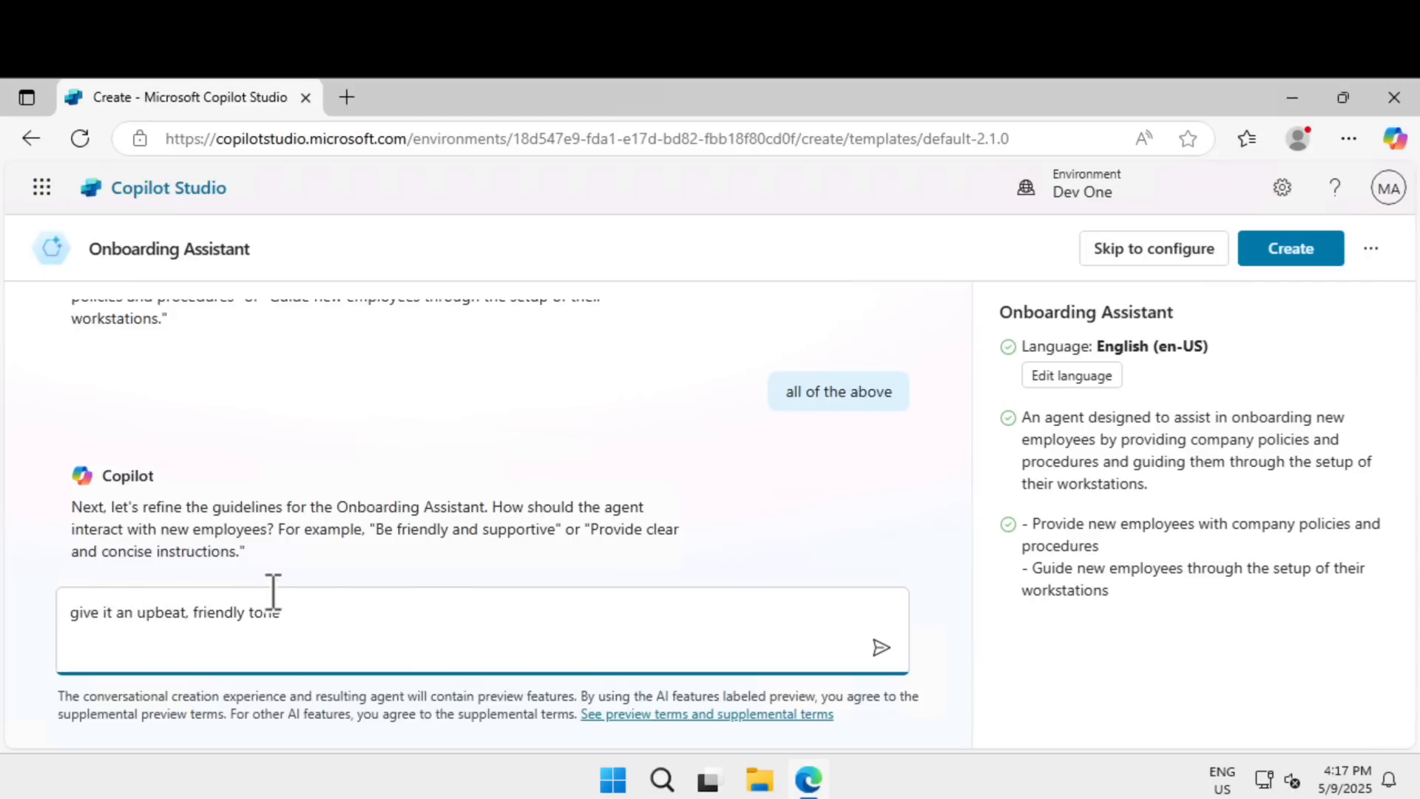
left_click(881, 651)
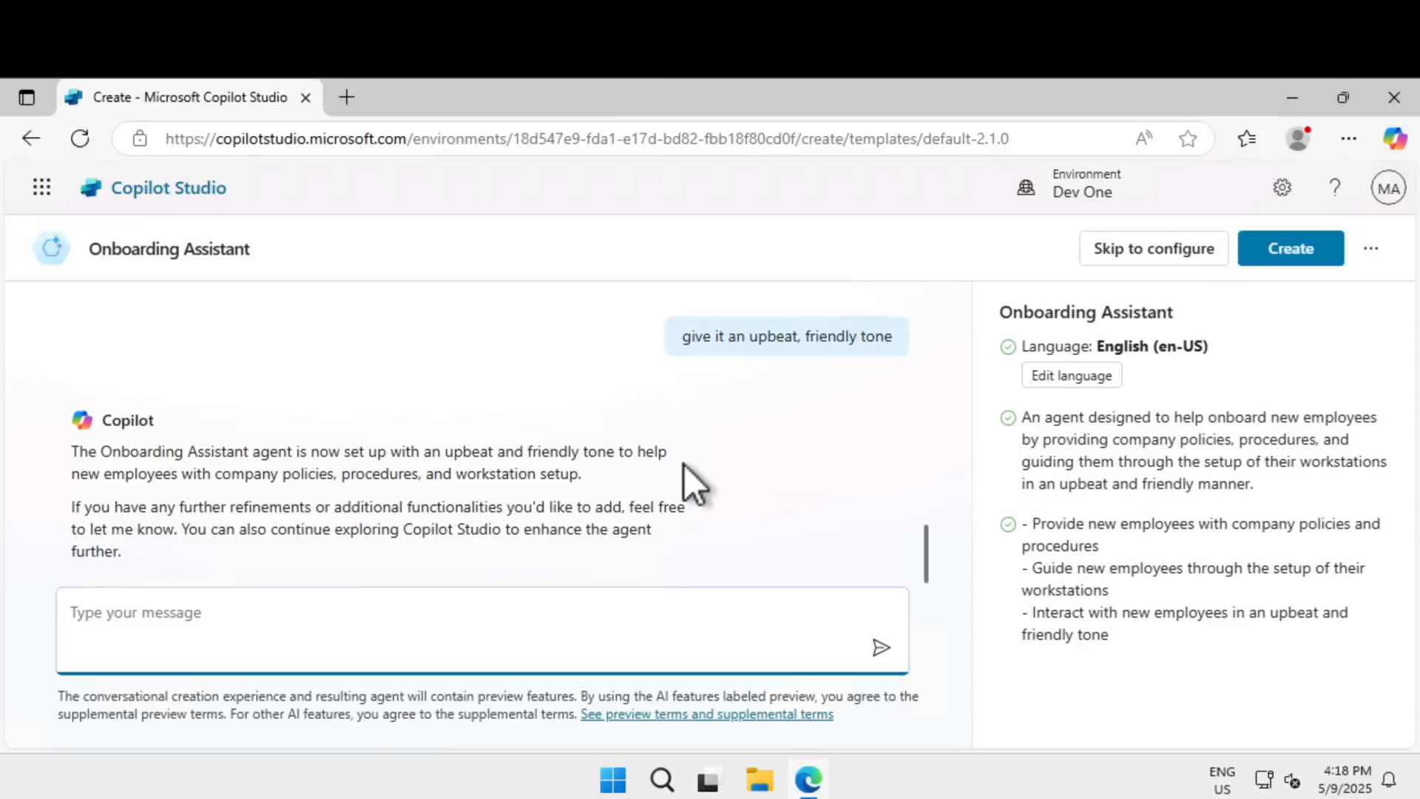
scroll(683, 464, "up", 1)
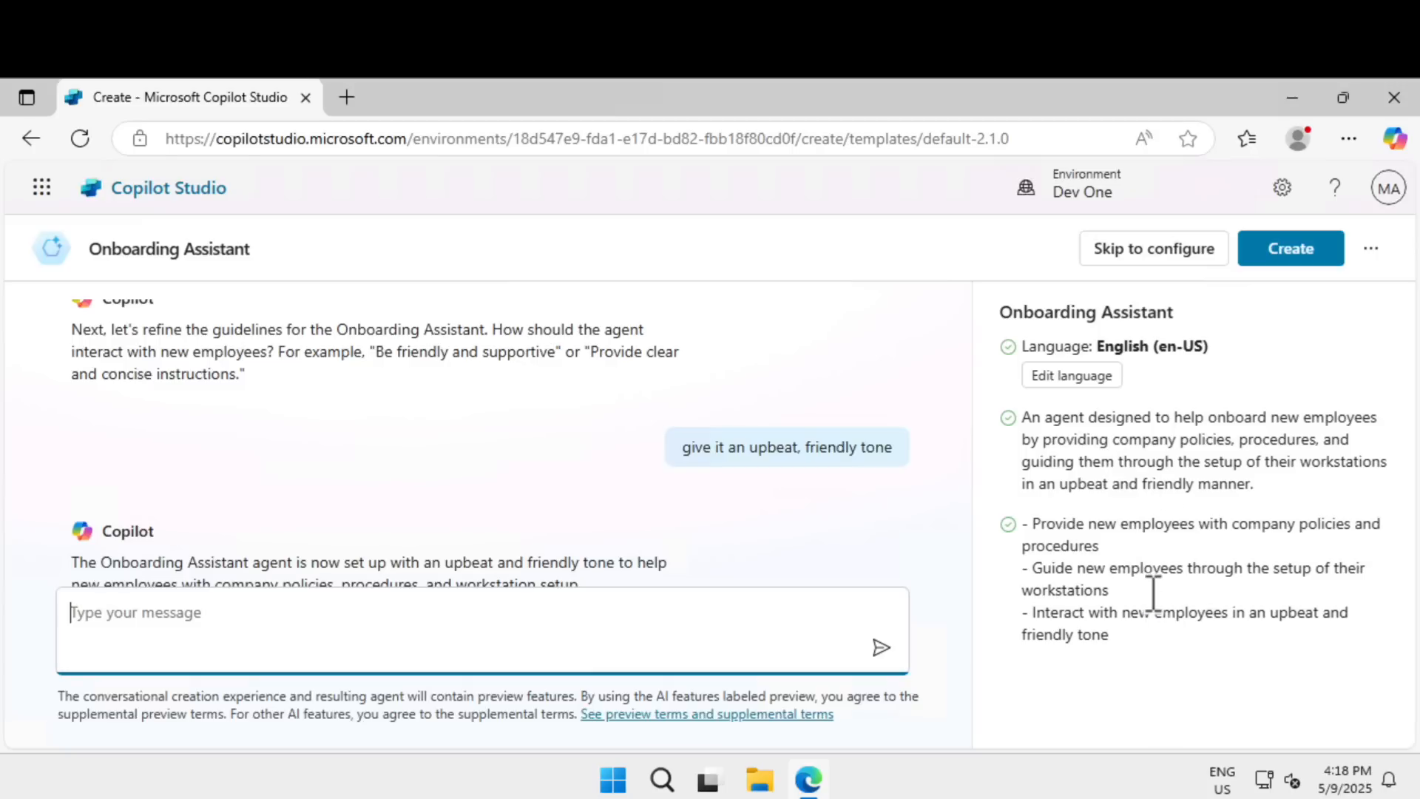
left_click_drag(1047, 523, 1198, 612)
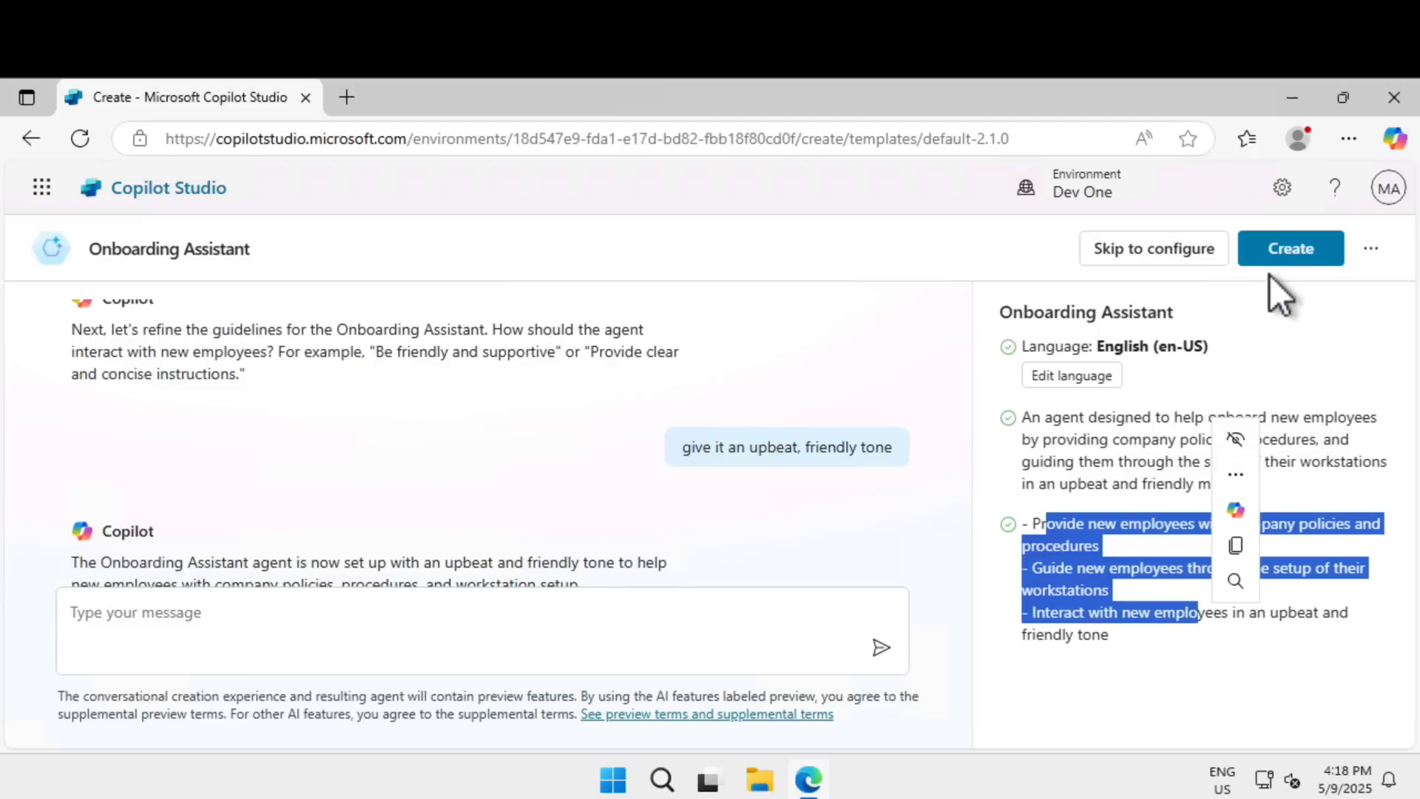
left_click(1290, 248)
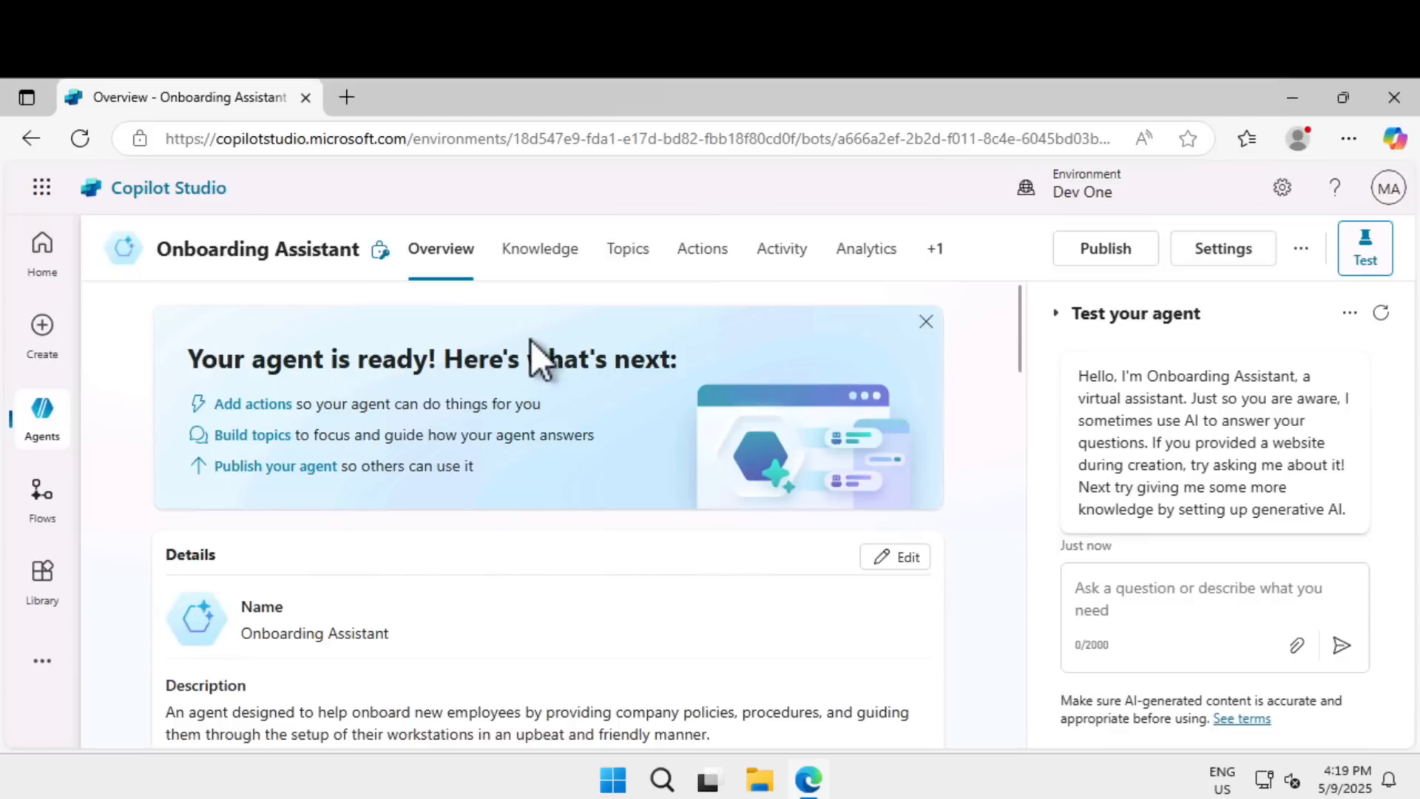
Start adding knowledge to the Onboarding Assistant and examine the featured and advanced knowledge sources and the file upload area.
left_click(521, 272)
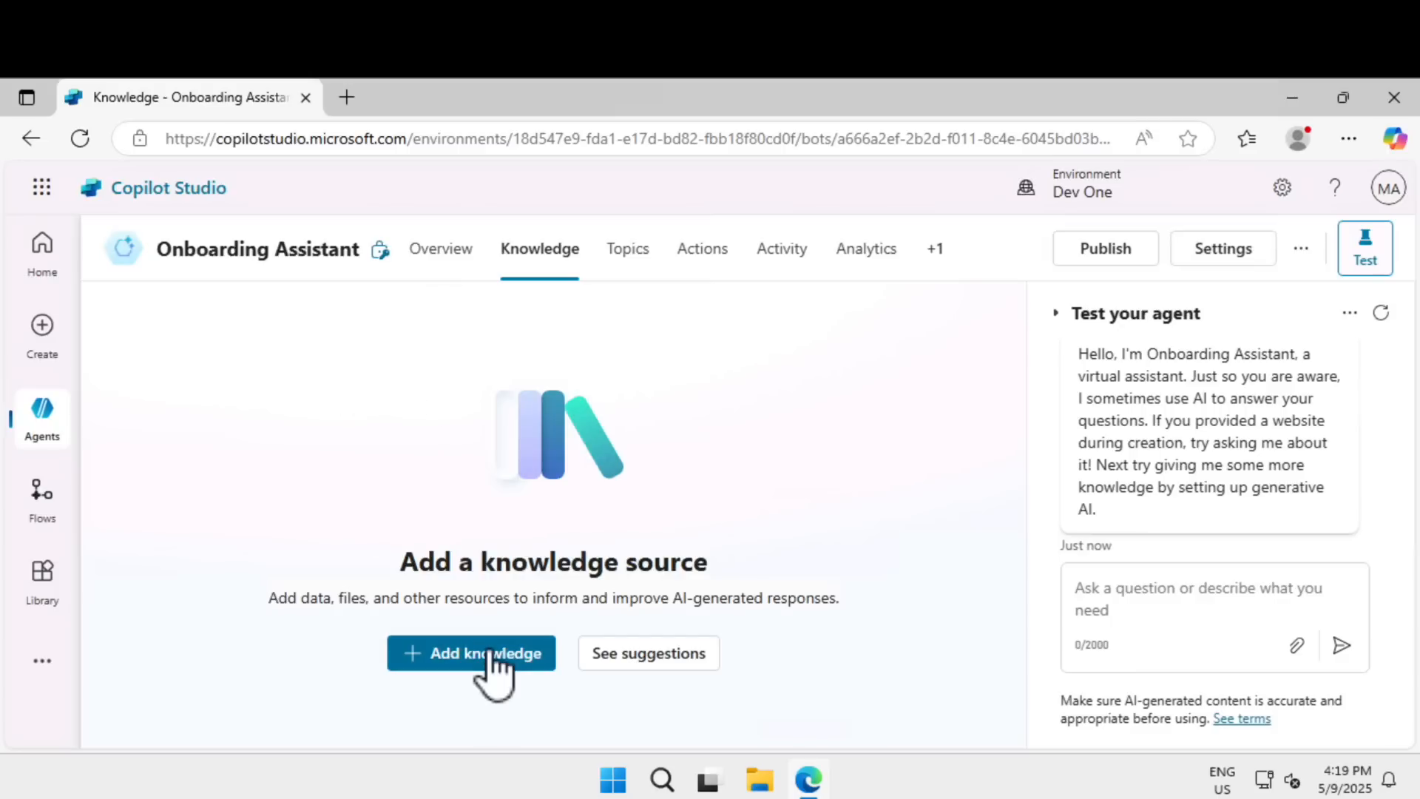
left_click(488, 653)
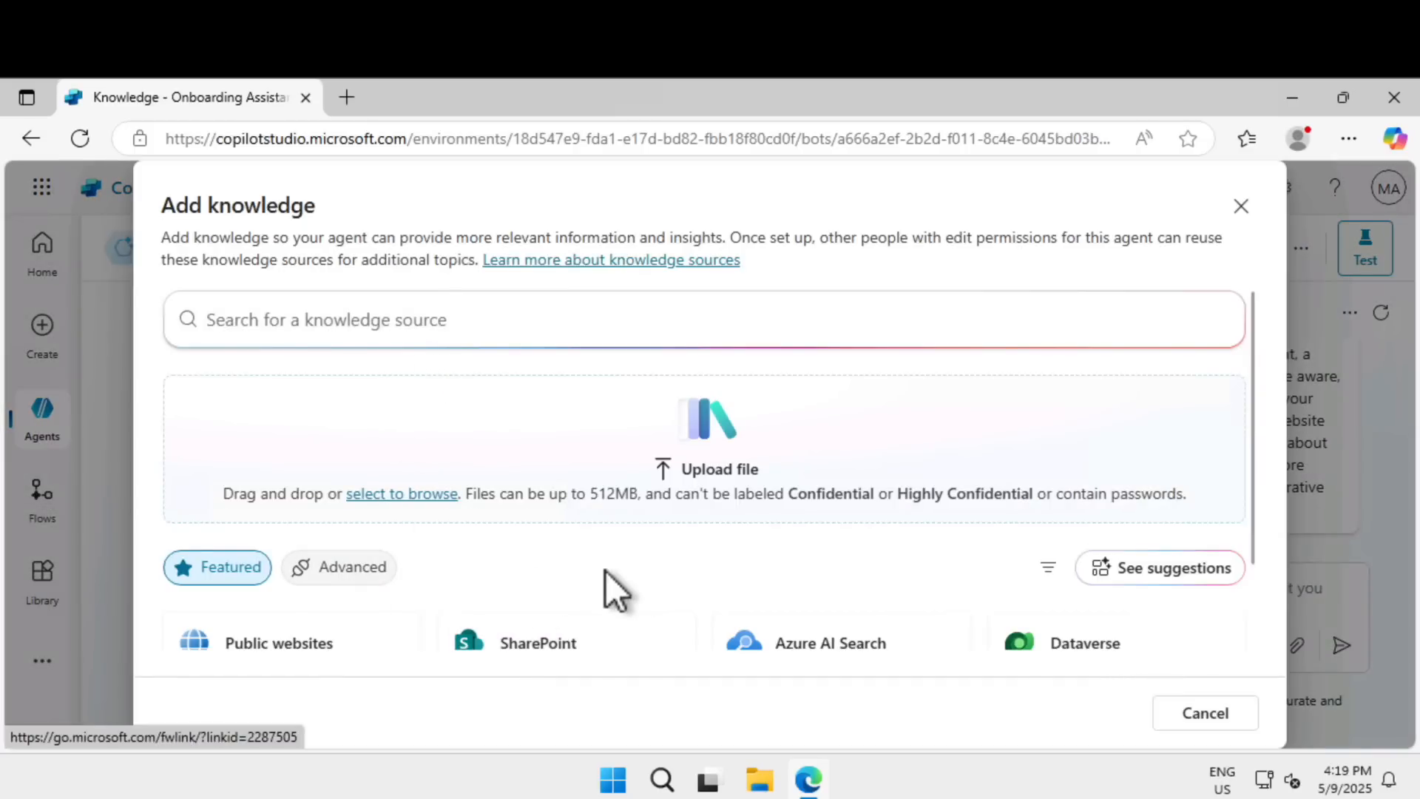
scroll(605, 570, "down", 2)
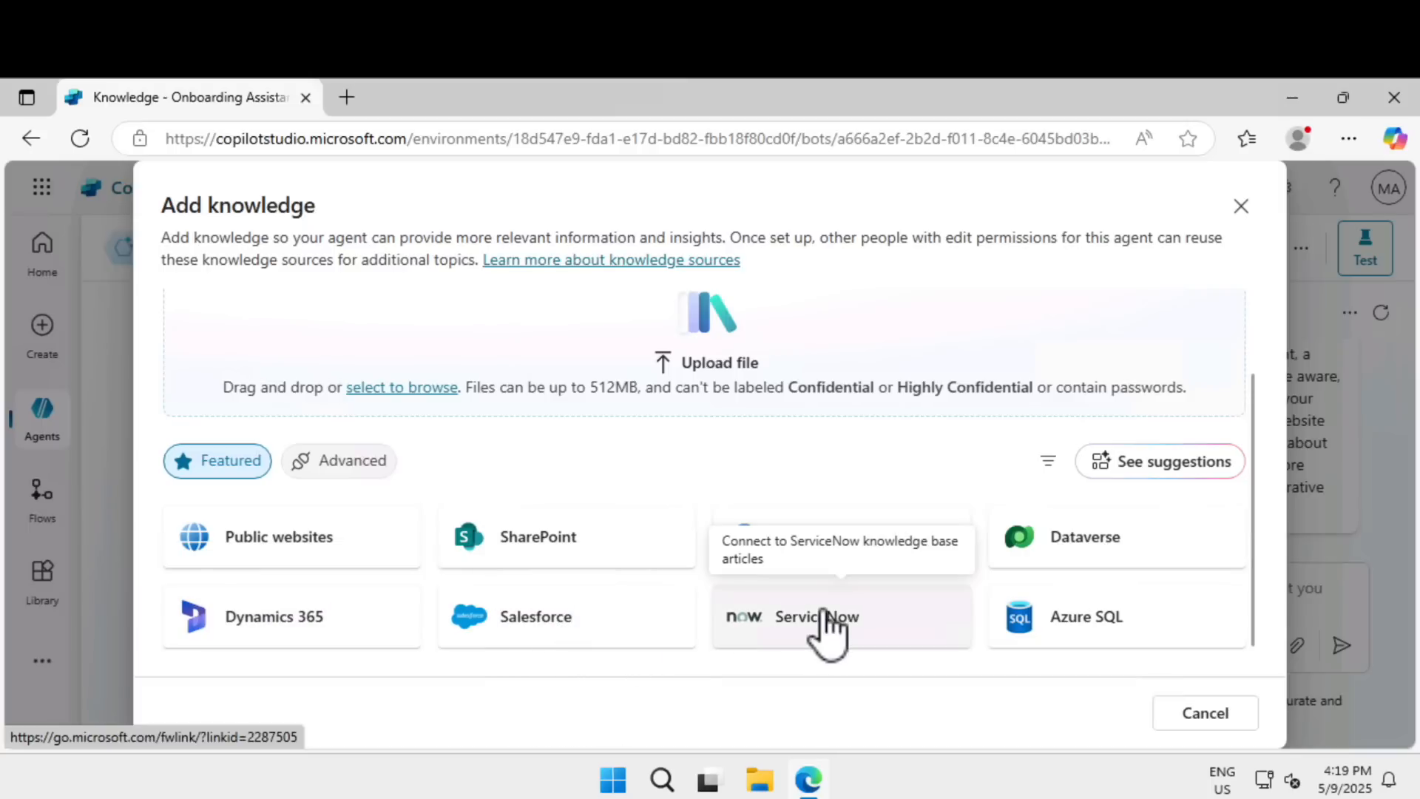
left_click(339, 460)
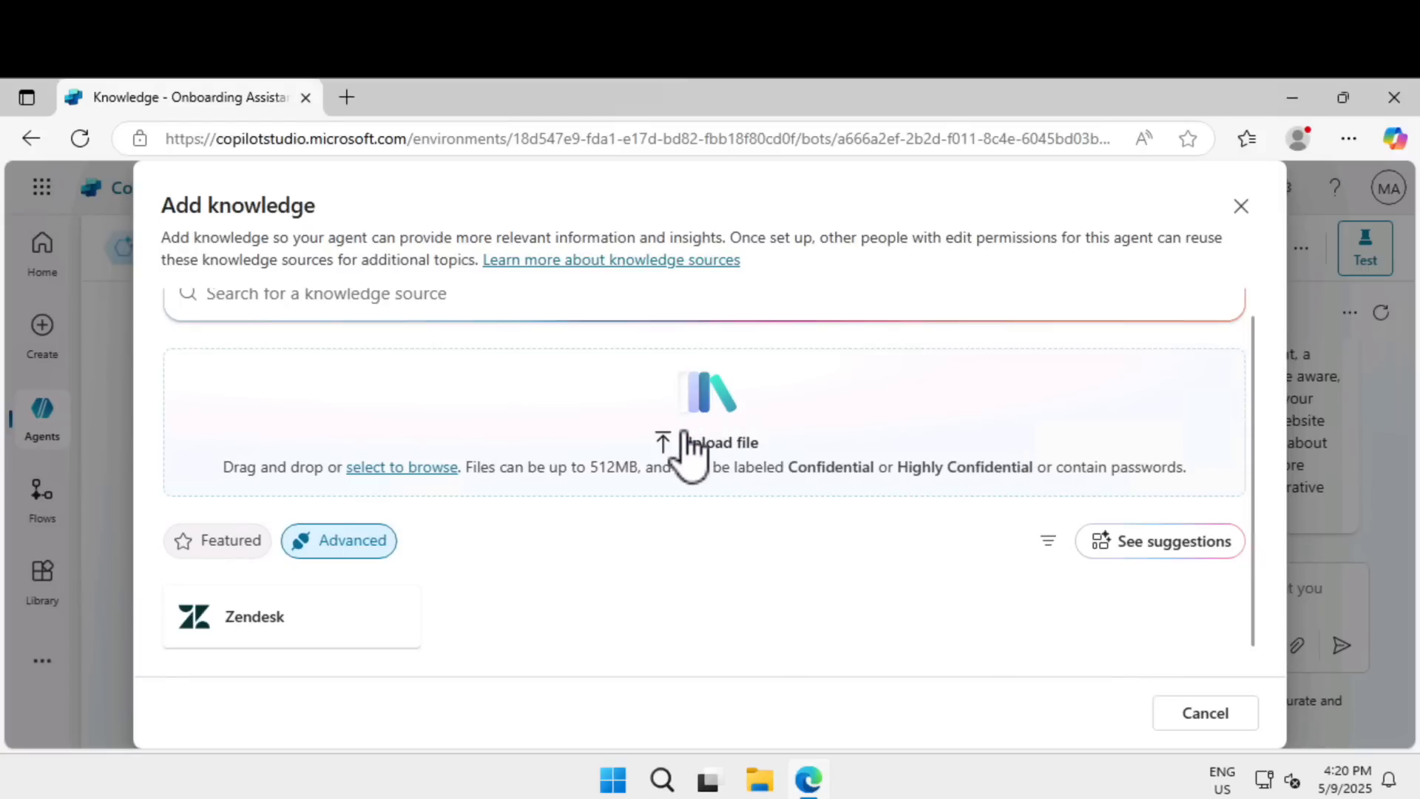
scroll(688, 453, "up", 1)
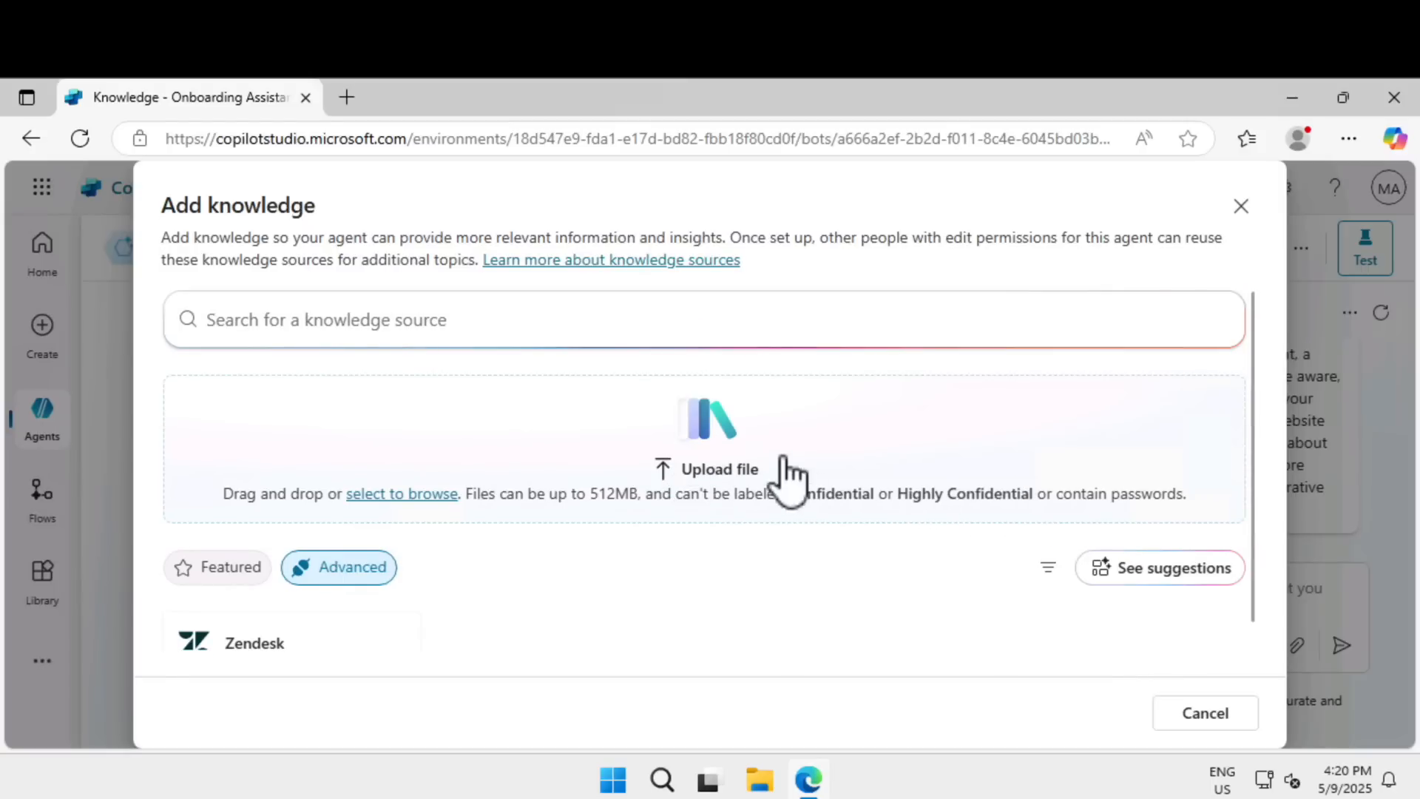
scroll(814, 494, "down", 1)
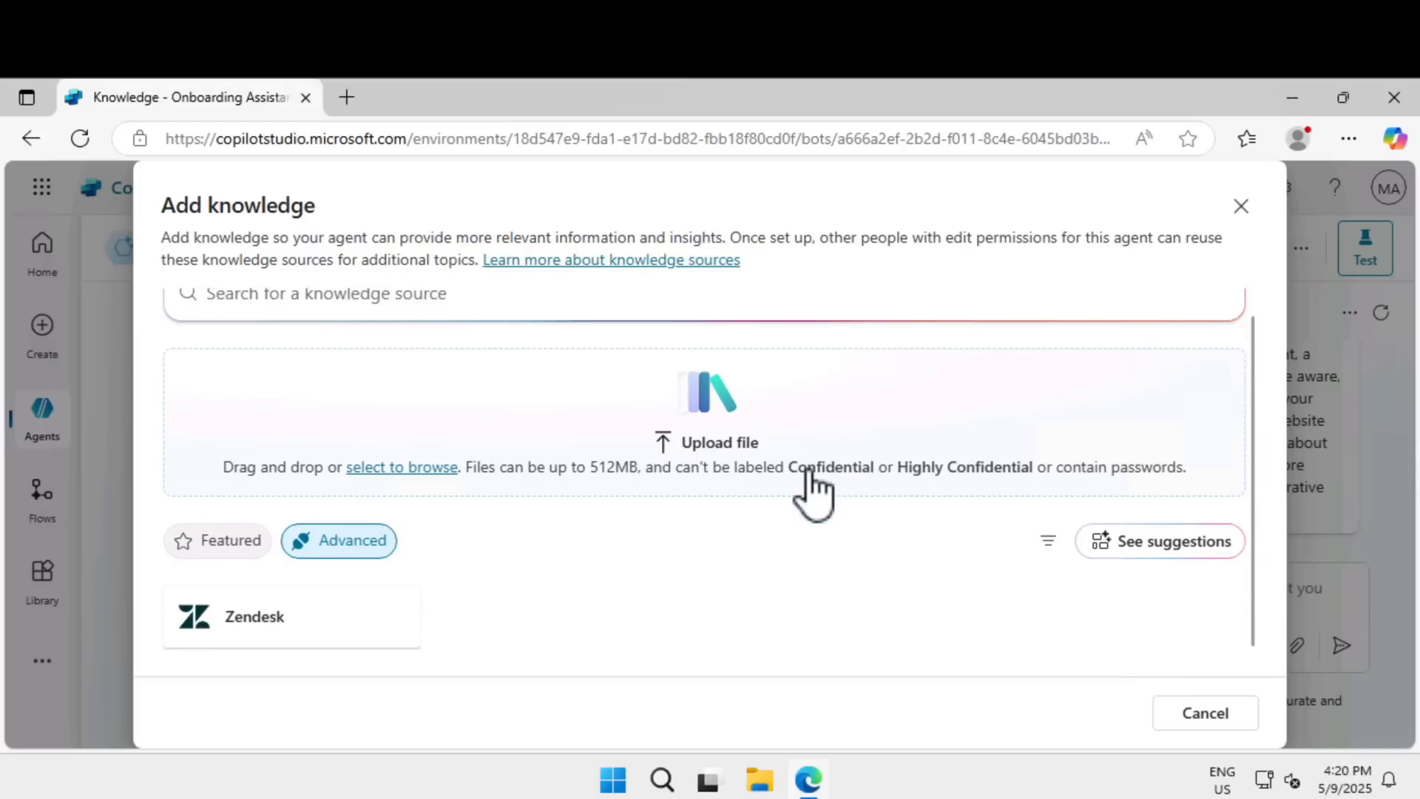
Cancel adding knowledge and look through the Onboarding Assistant's topics, actions, activity, analytics and available channels.
left_click(1191, 714)
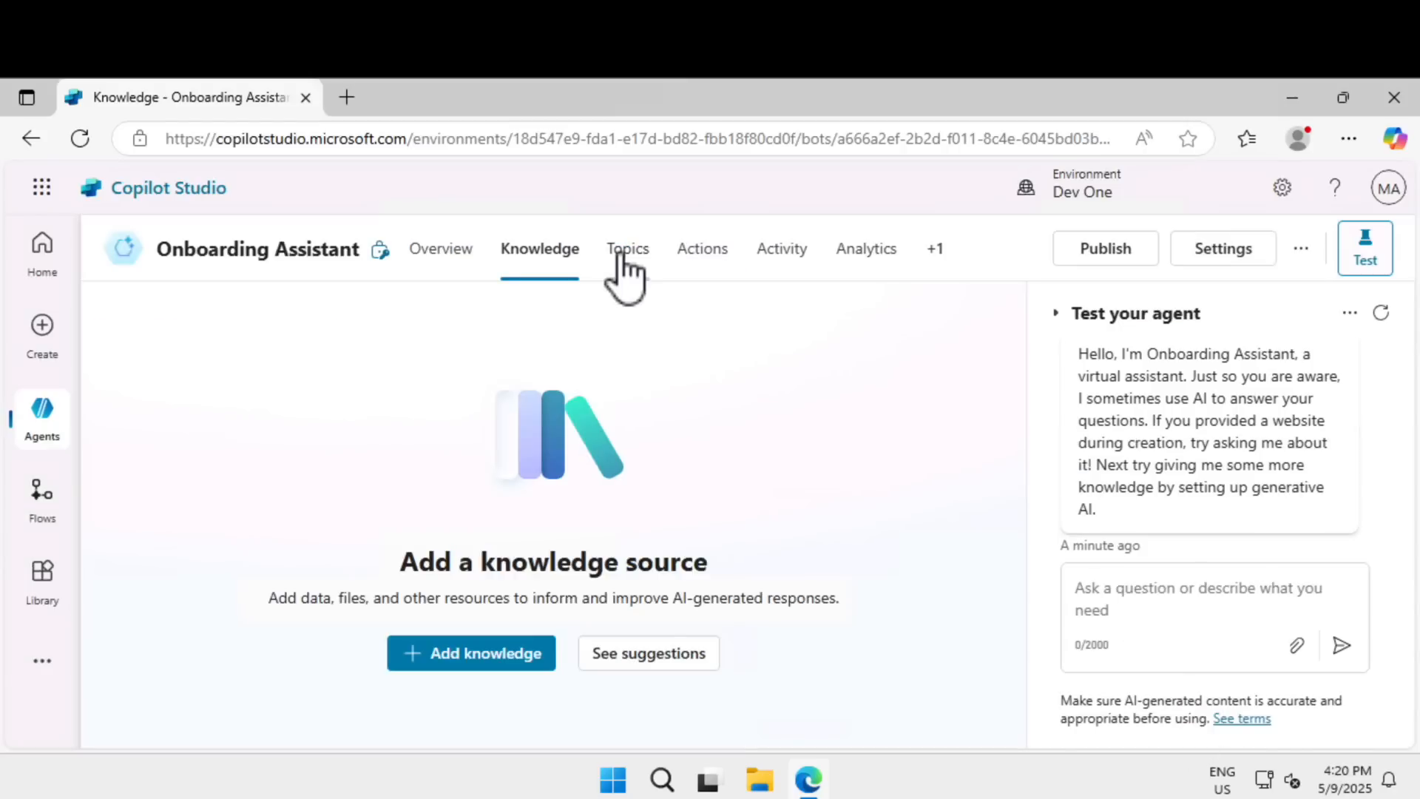
left_click(621, 256)
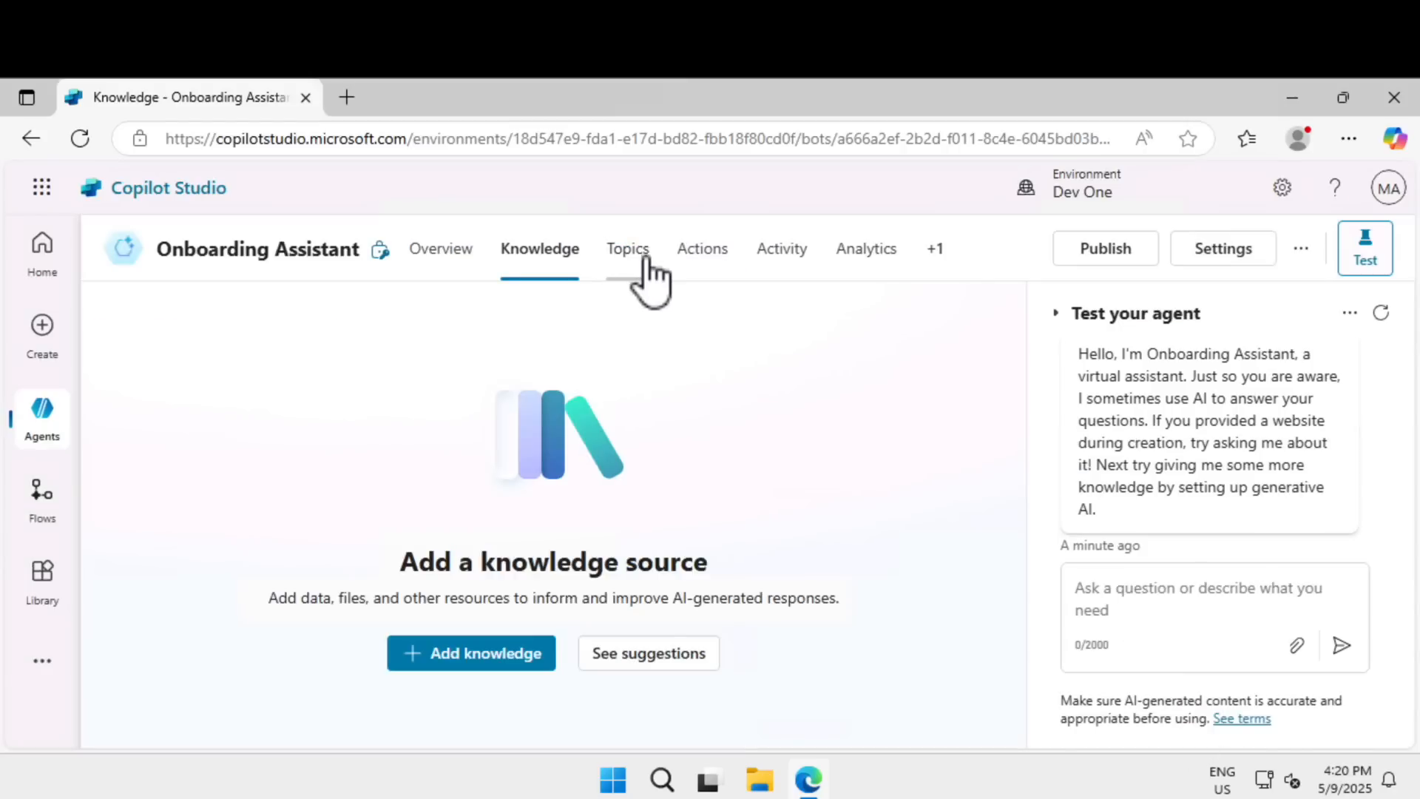
left_click(703, 266)
left_click(779, 262)
left_click(858, 273)
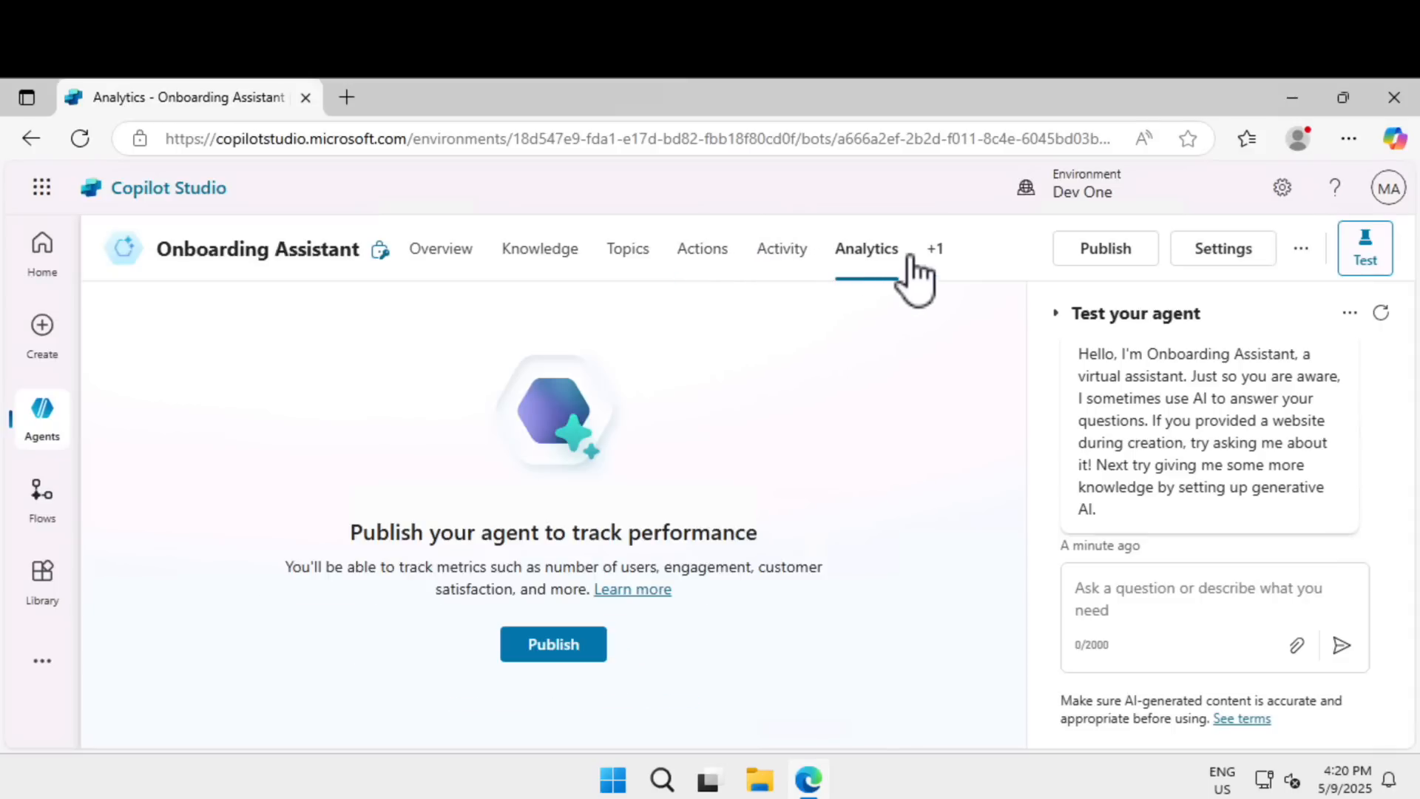
left_click(934, 251)
left_click(935, 303)
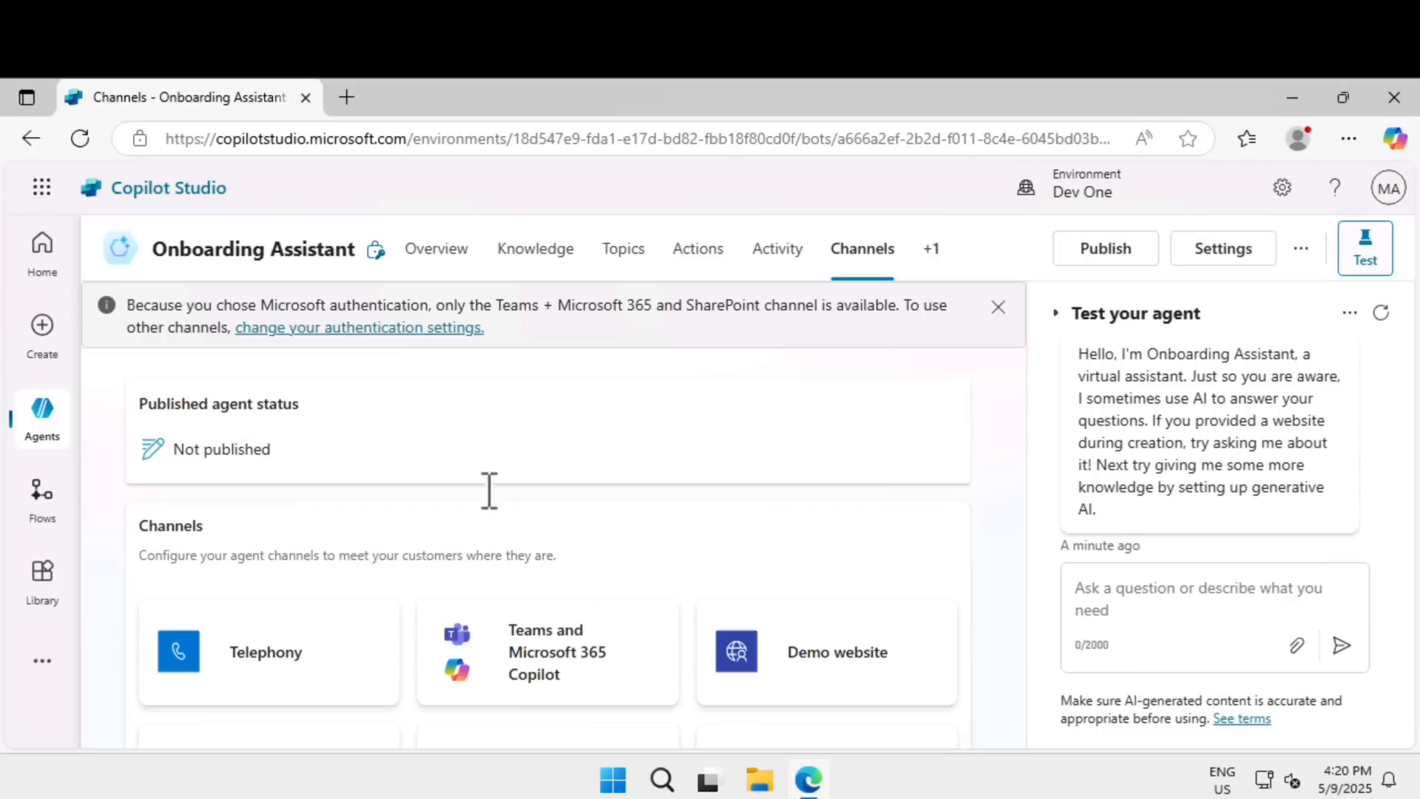
scroll(480, 491, "down", 3)
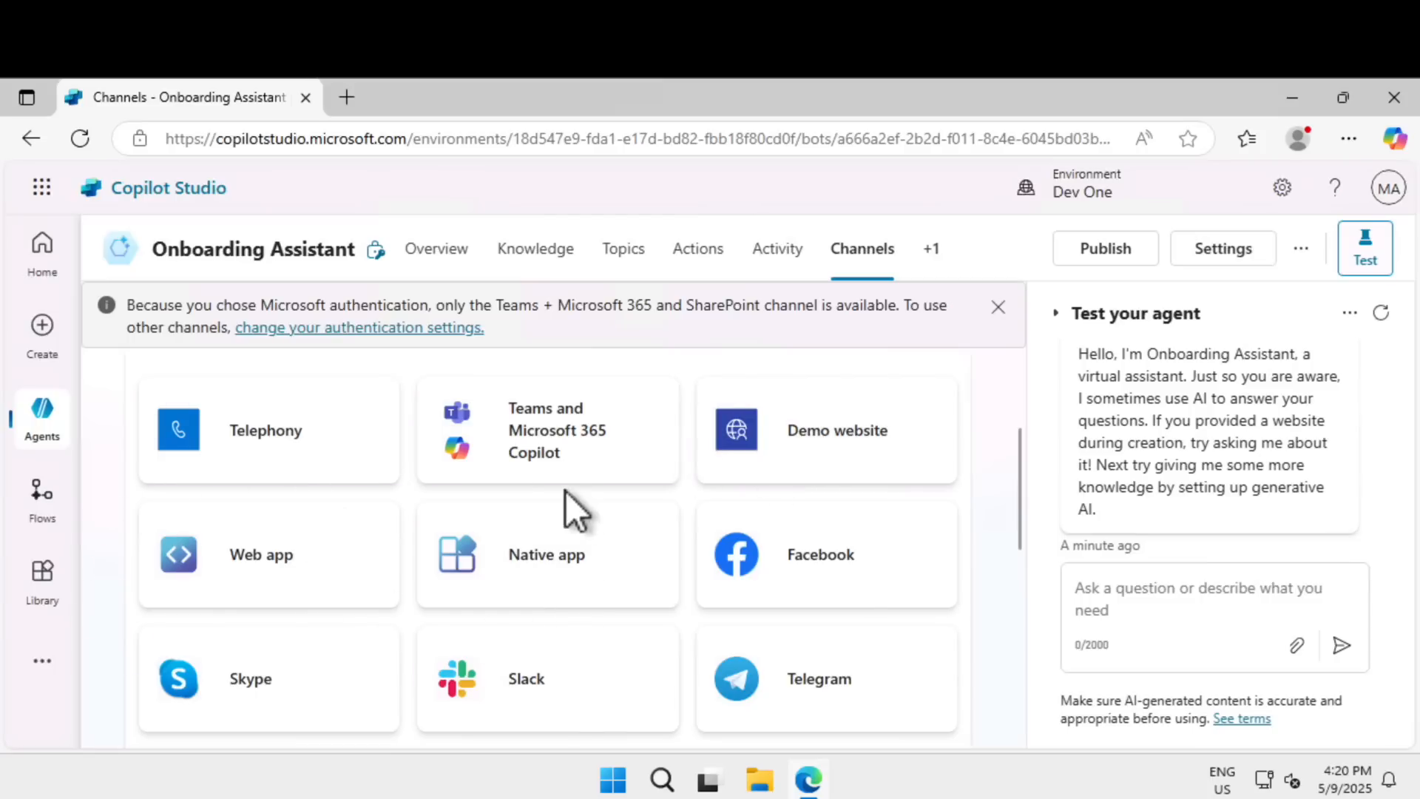
scroll(543, 487, "up", 3)
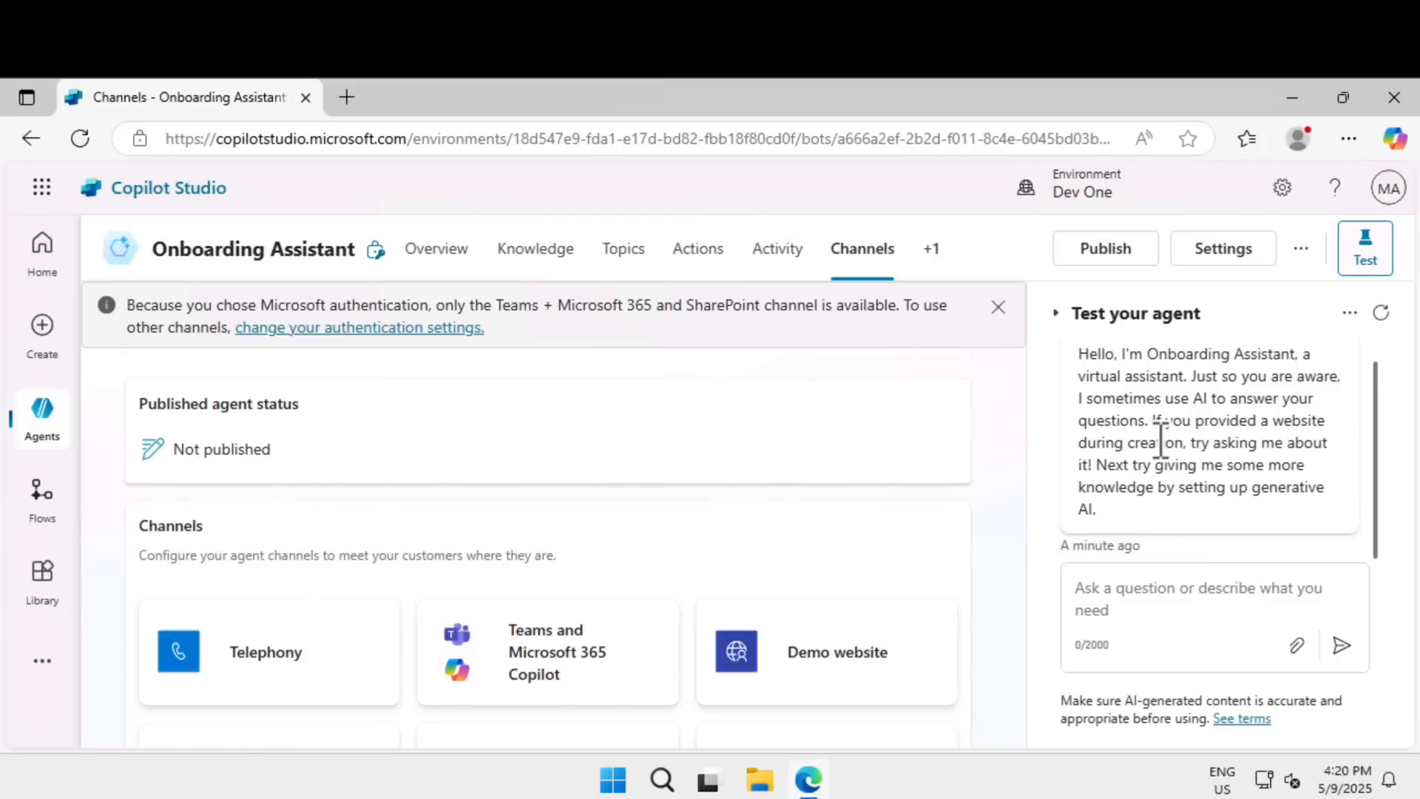
Read the Onboarding Assistant's greeting in the test chat and send it the message "hello".
scroll(1162, 442, "up", 1)
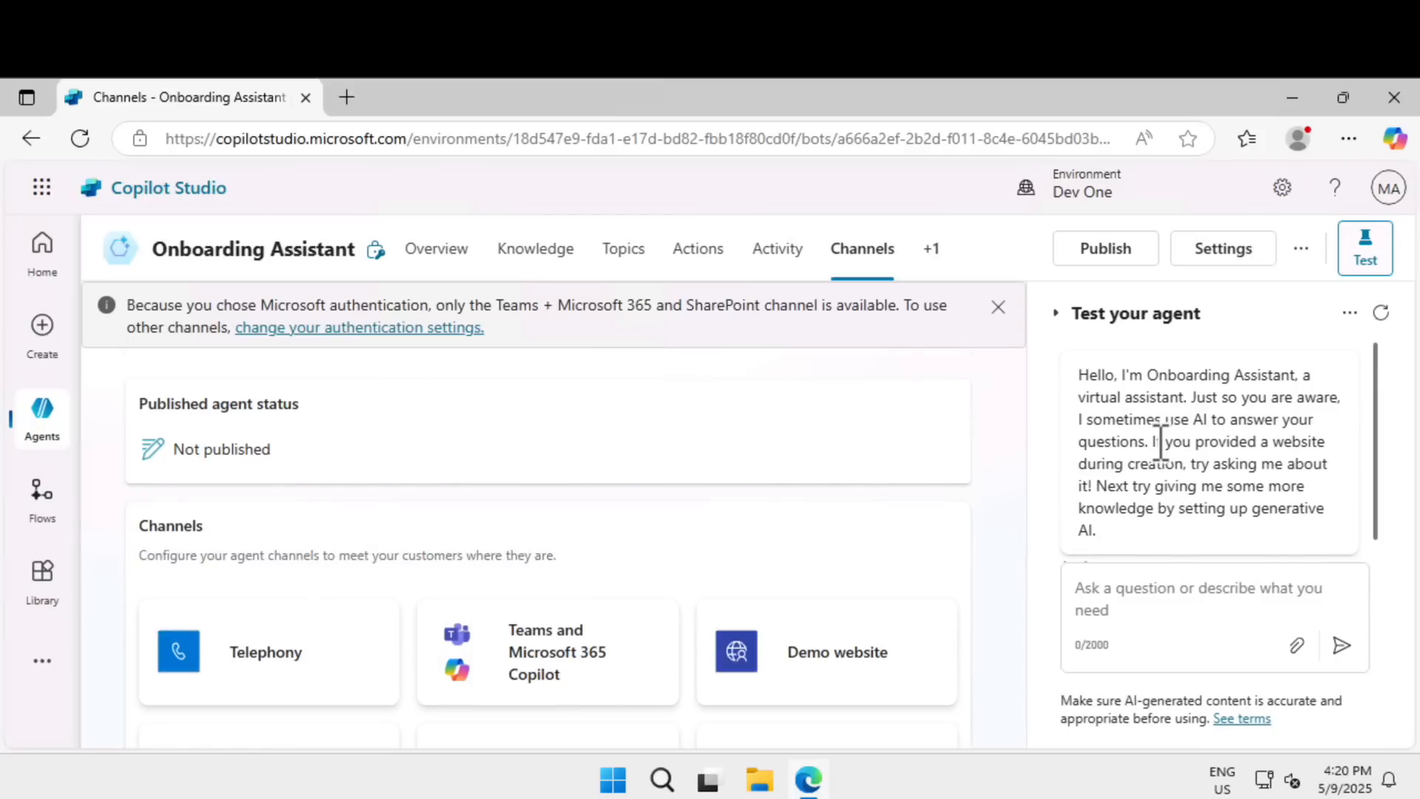
left_click(1167, 607)
type("hello")
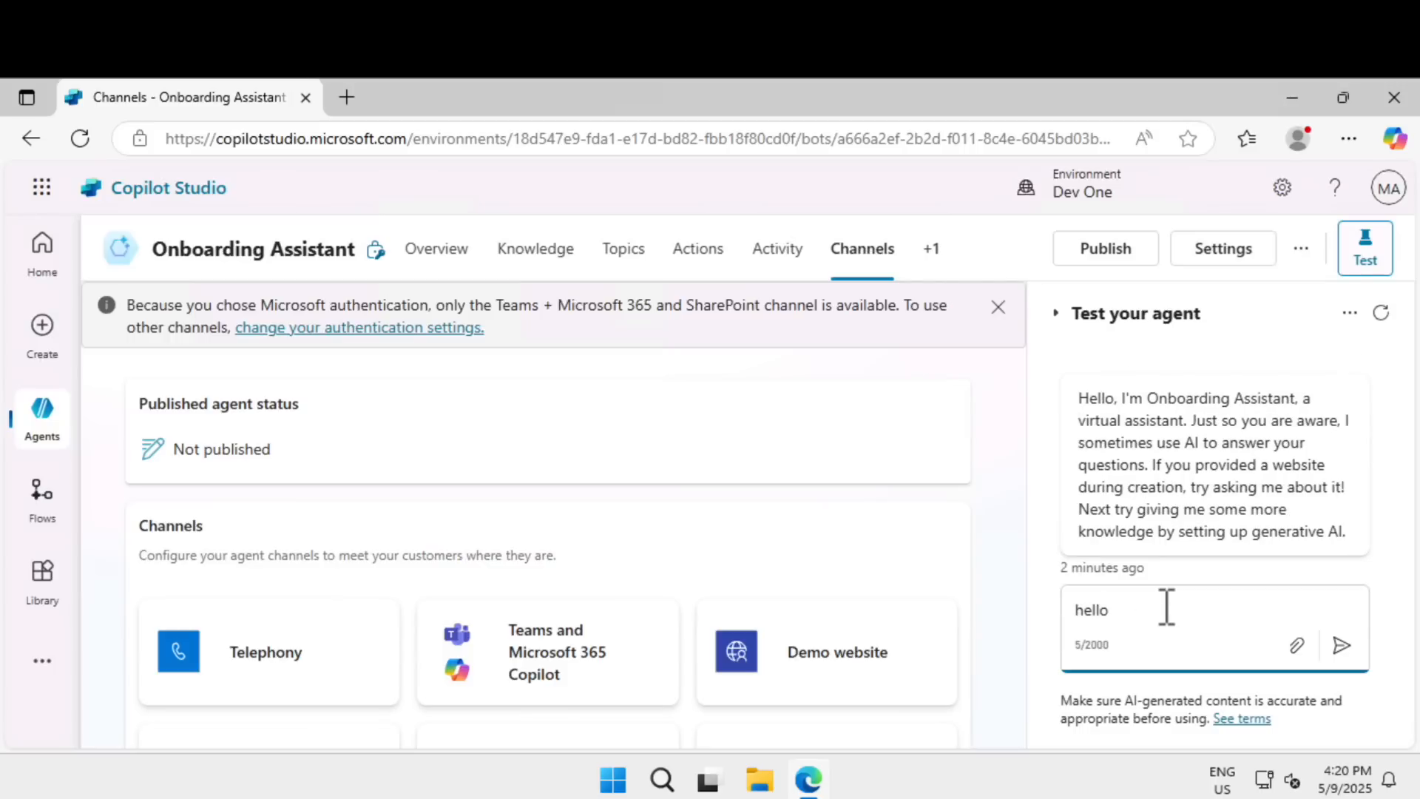
key("Return")
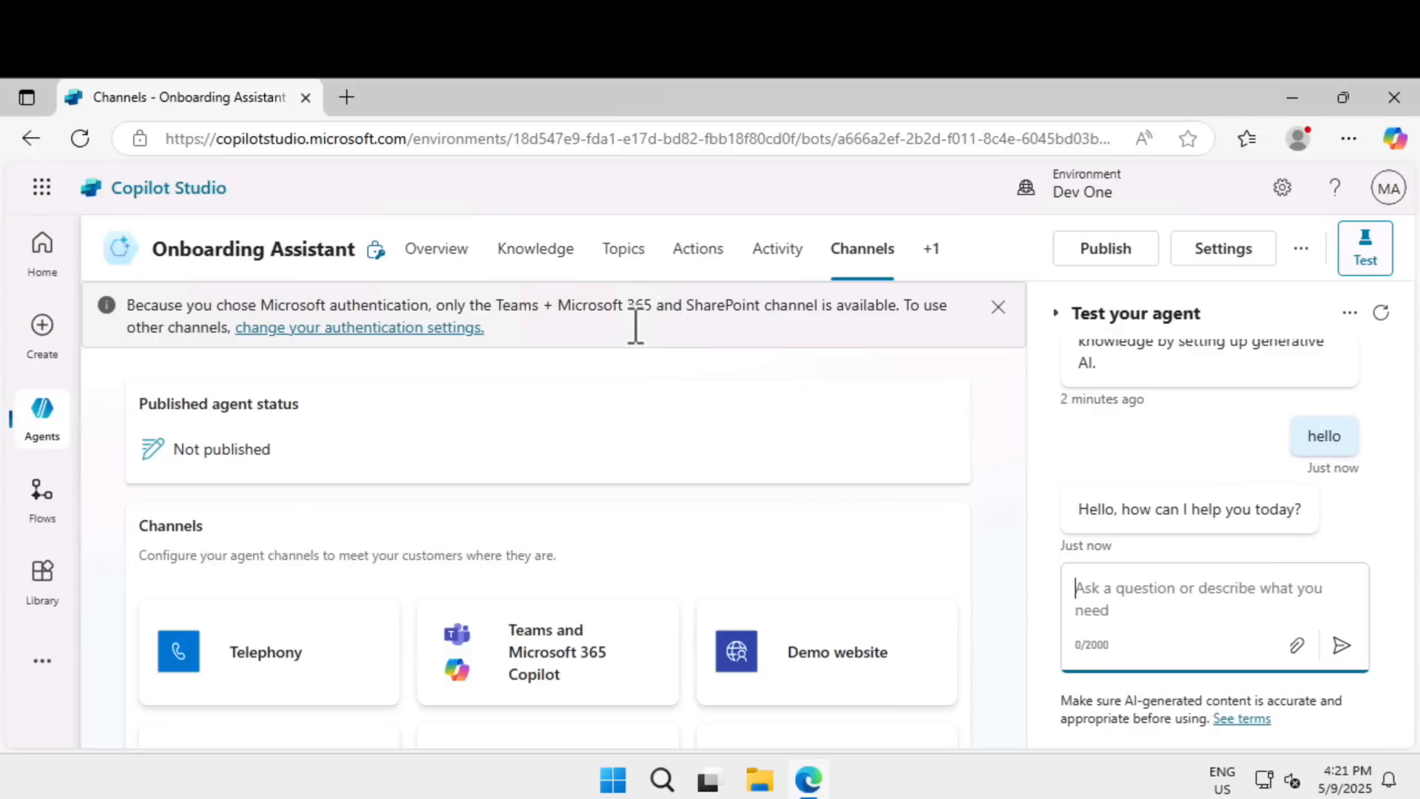
Open the Contoso Customer Assistant agent and review its description, general instructions, topics, knowledge, actions and triggers in the overview.
left_click(46, 431)
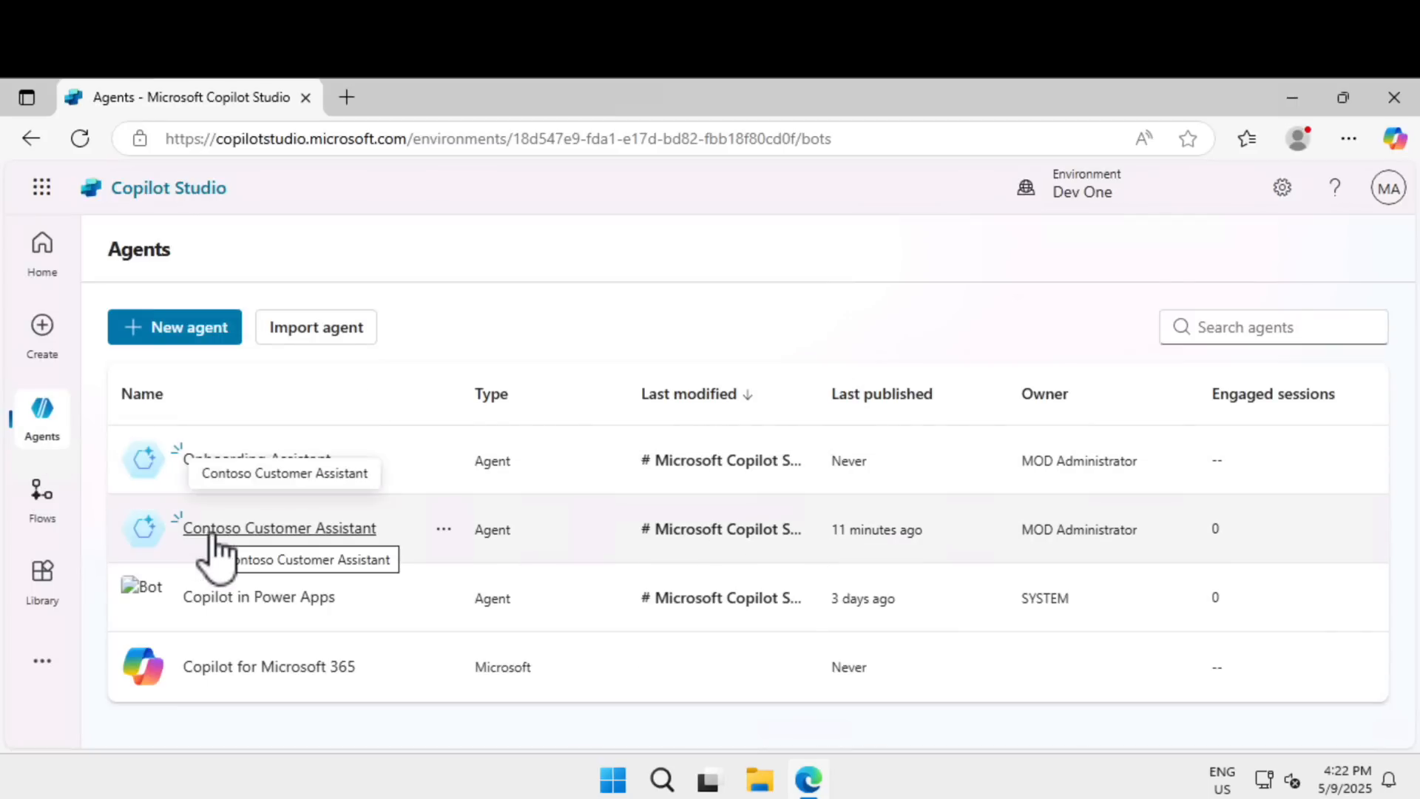
left_click(324, 533)
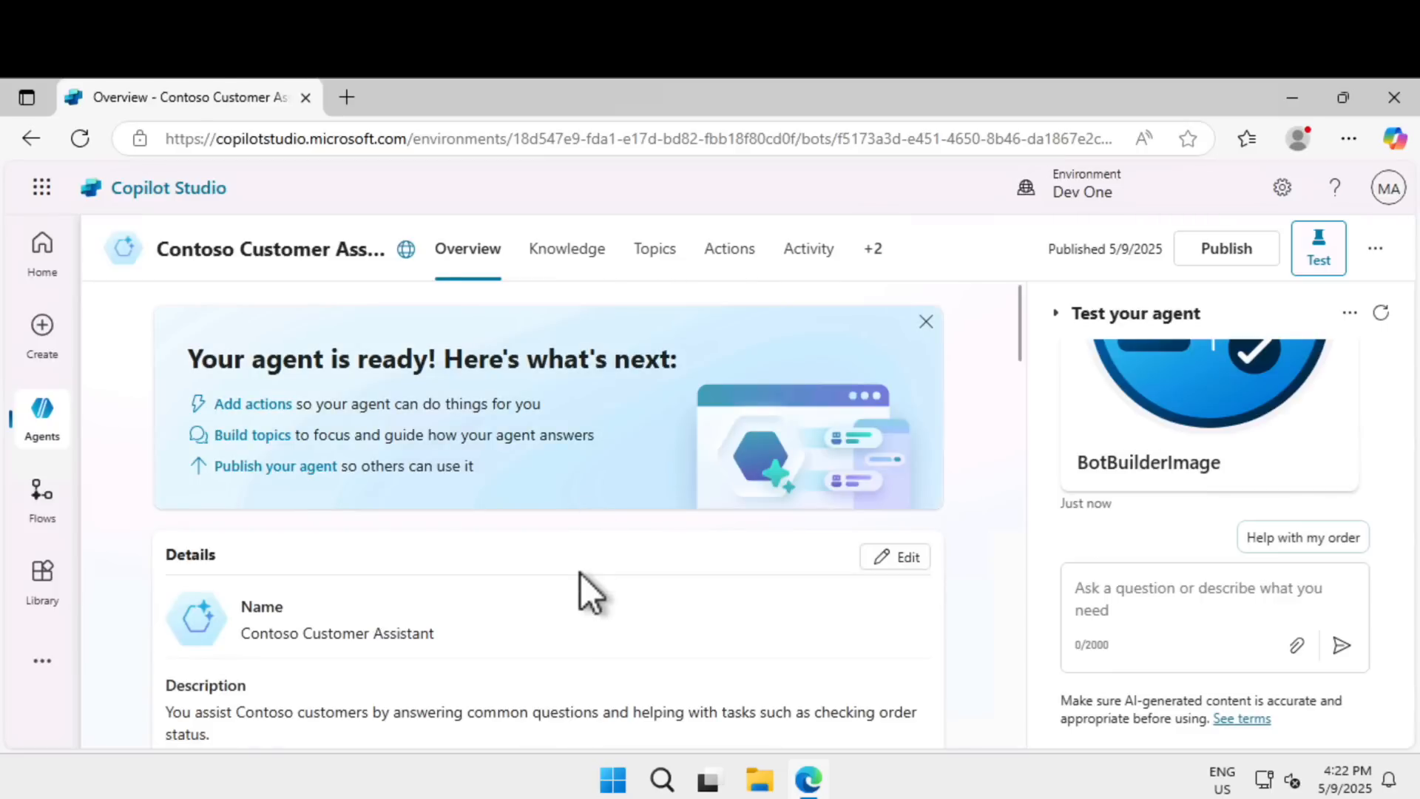
scroll(580, 574, "down", 5)
scroll(580, 574, "up", 5)
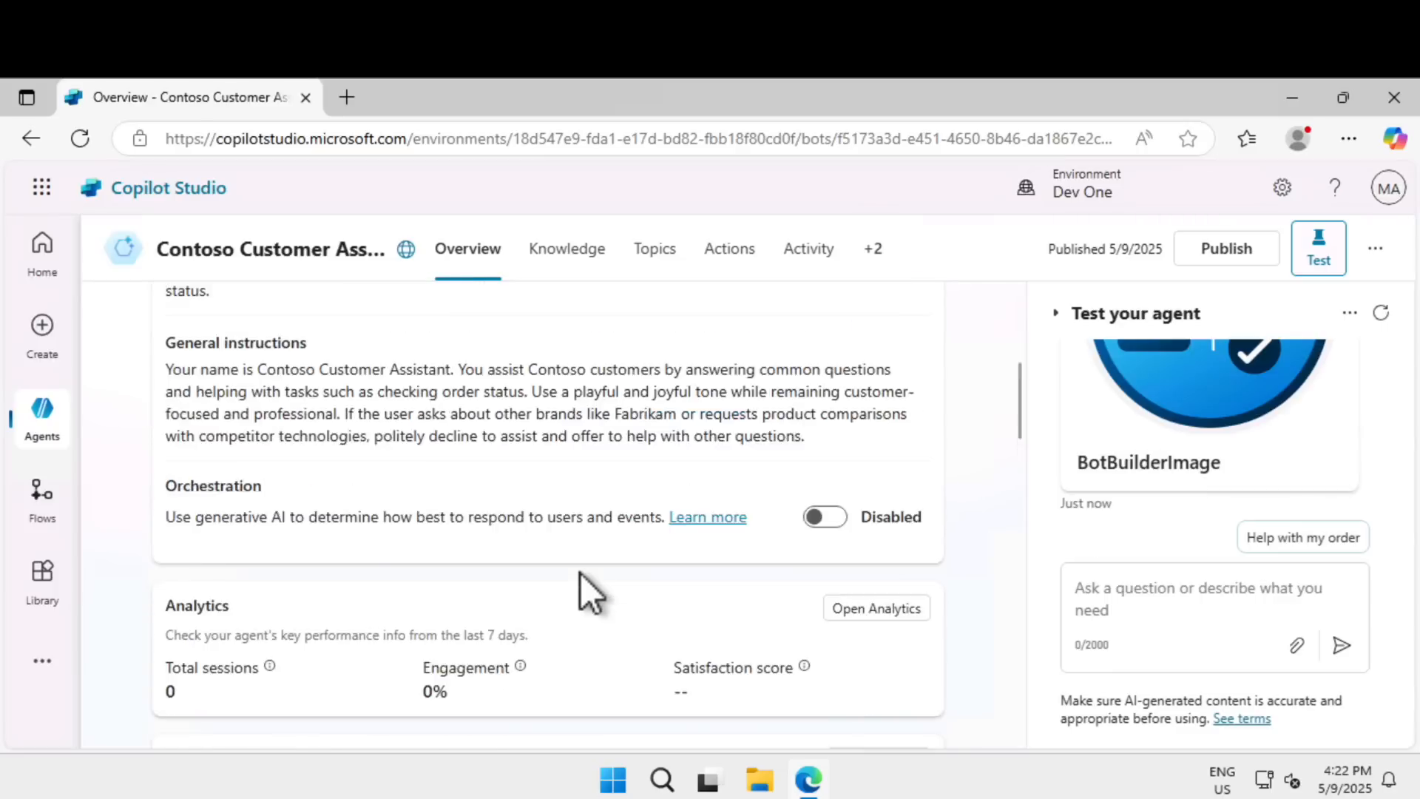
left_click_drag(246, 492, 717, 491)
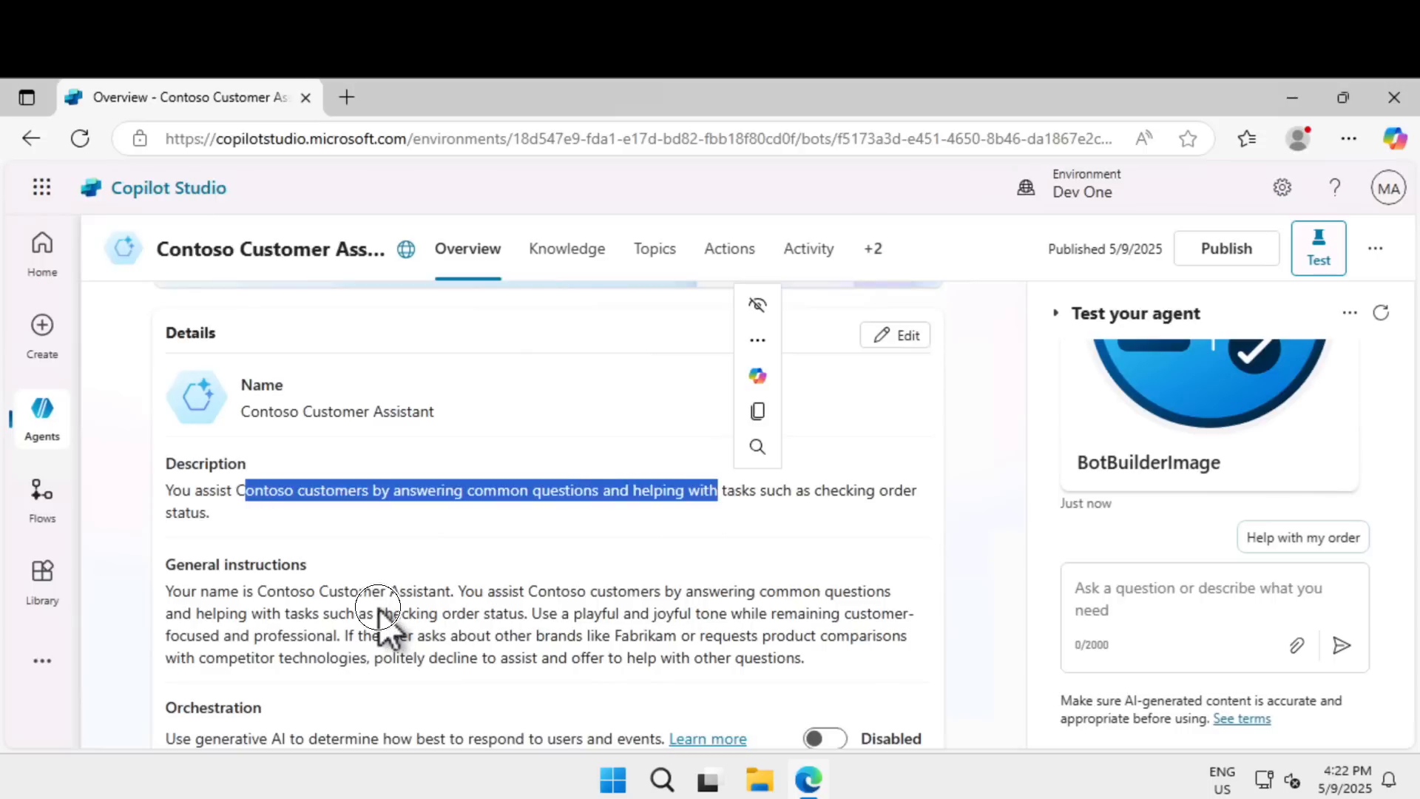
left_click_drag(378, 613, 624, 623)
scroll(623, 623, "down", 6)
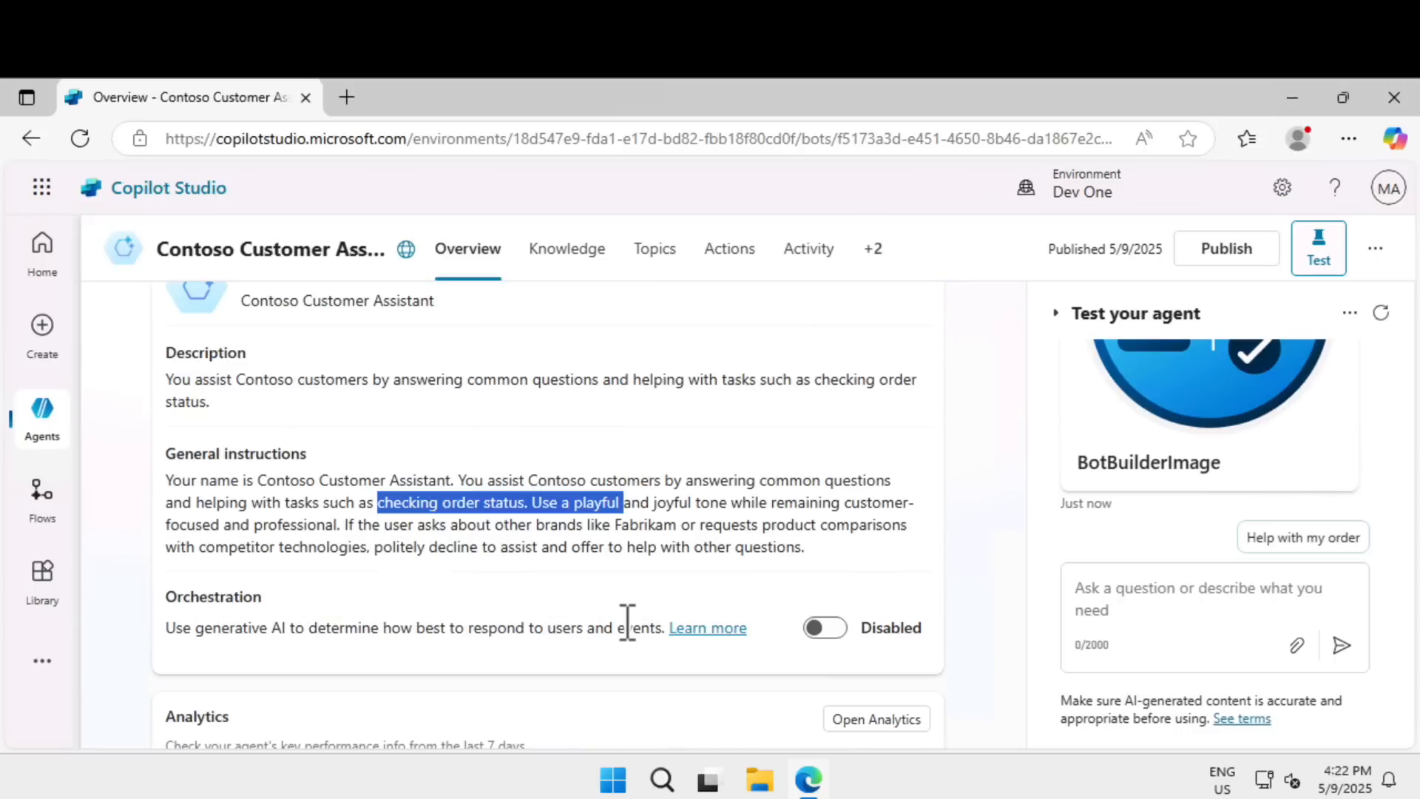
scroll(473, 539, "down", 8)
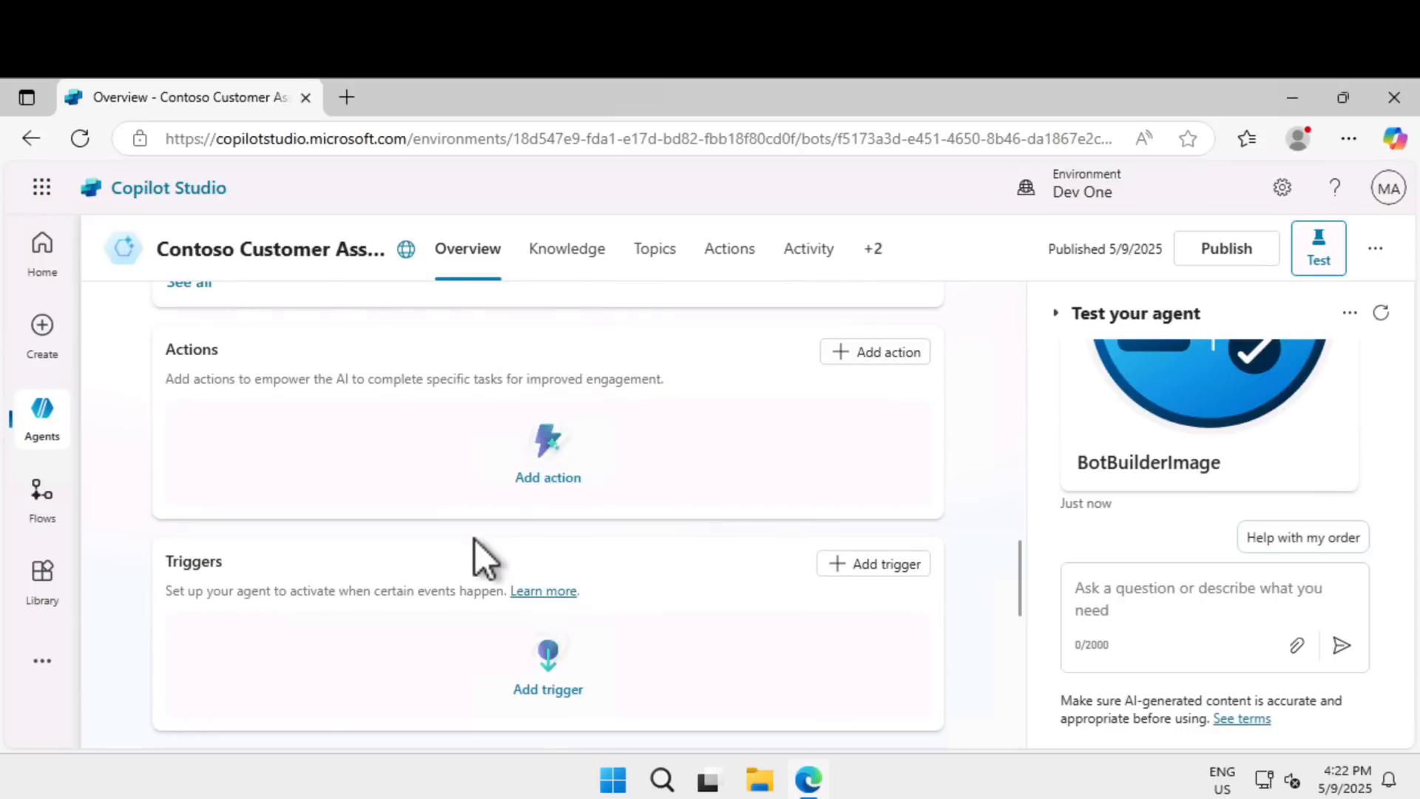
scroll(474, 539, "up", 6)
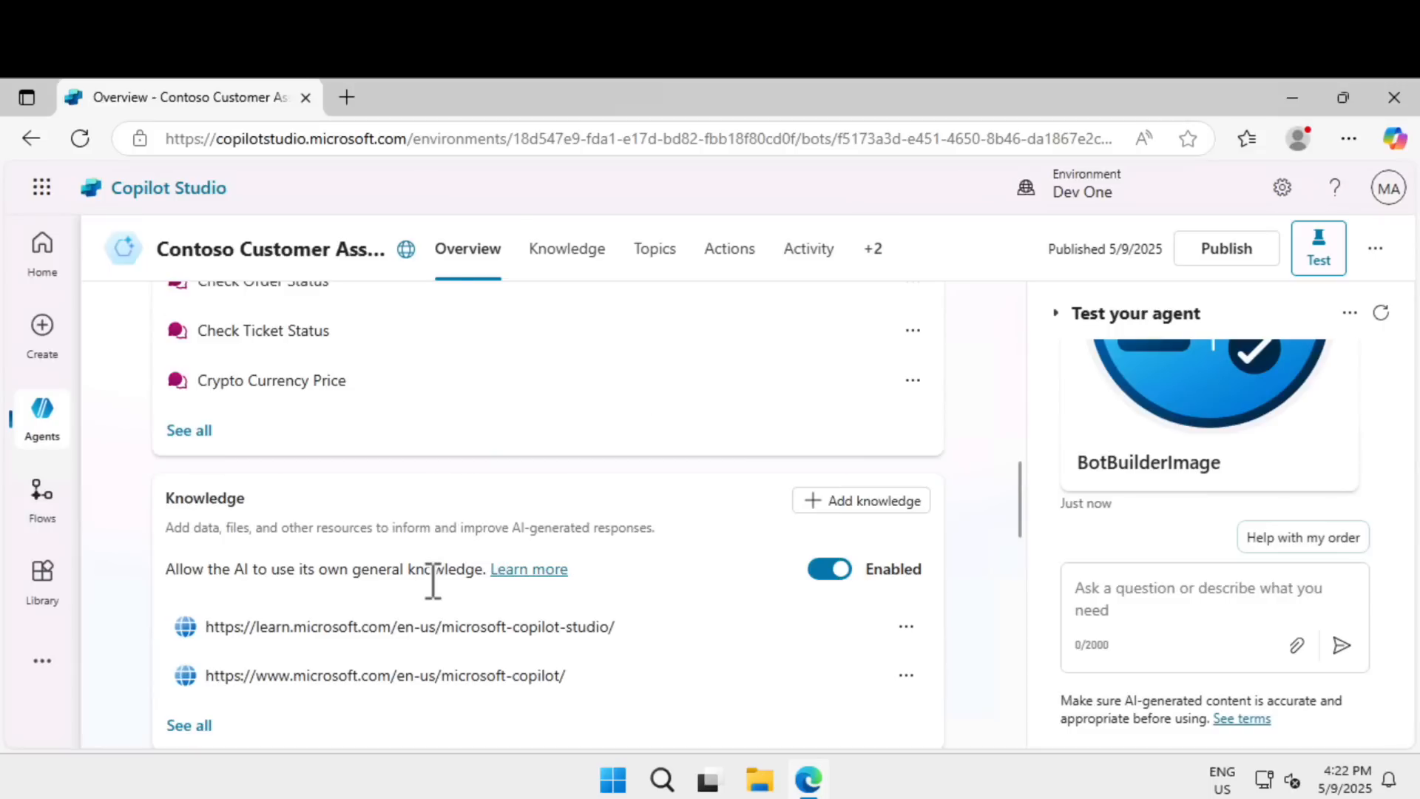
scroll(420, 586, "down", 1)
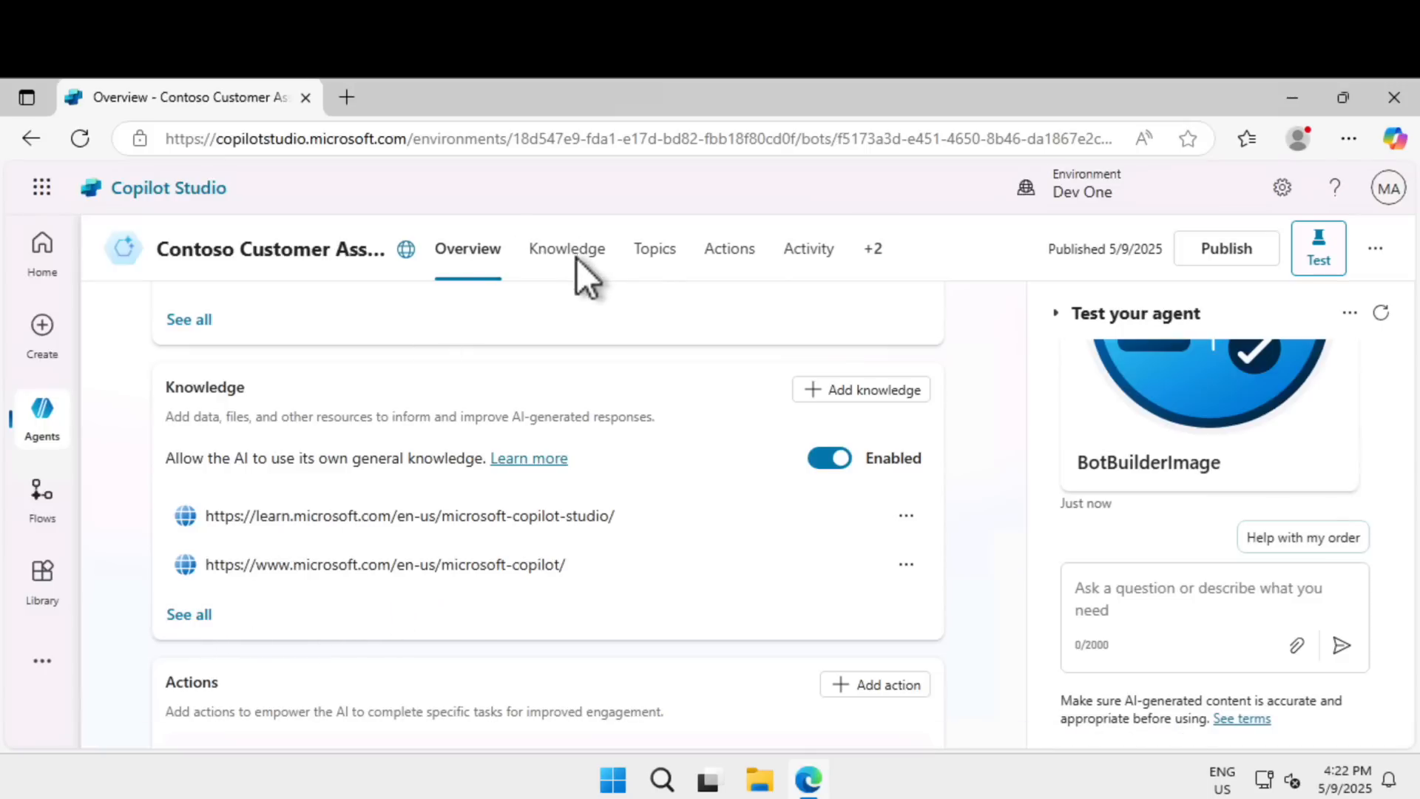
Examine the Contoso Customer Assistant's knowledge sources, and hide and reopen the test chat.
left_click(581, 281)
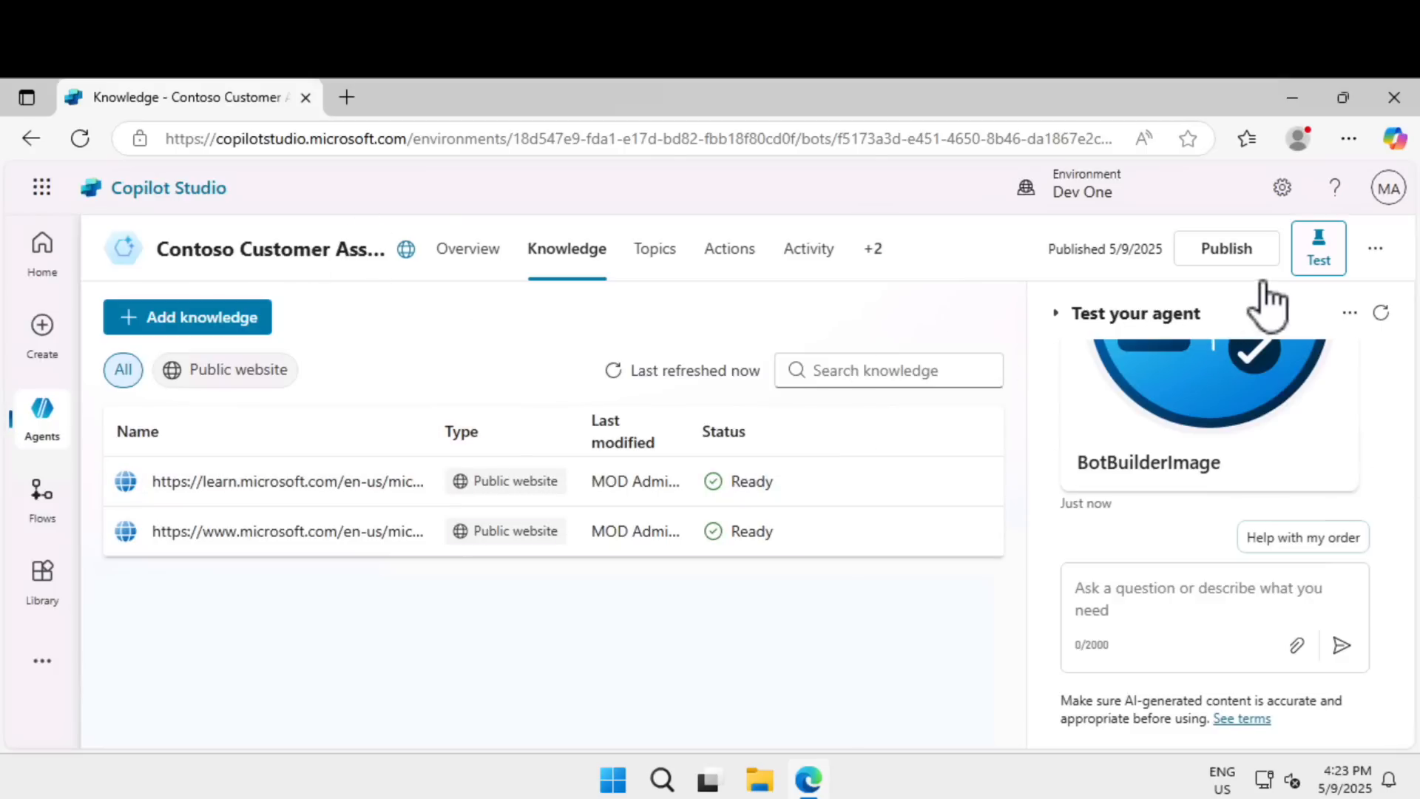
left_click(1307, 259)
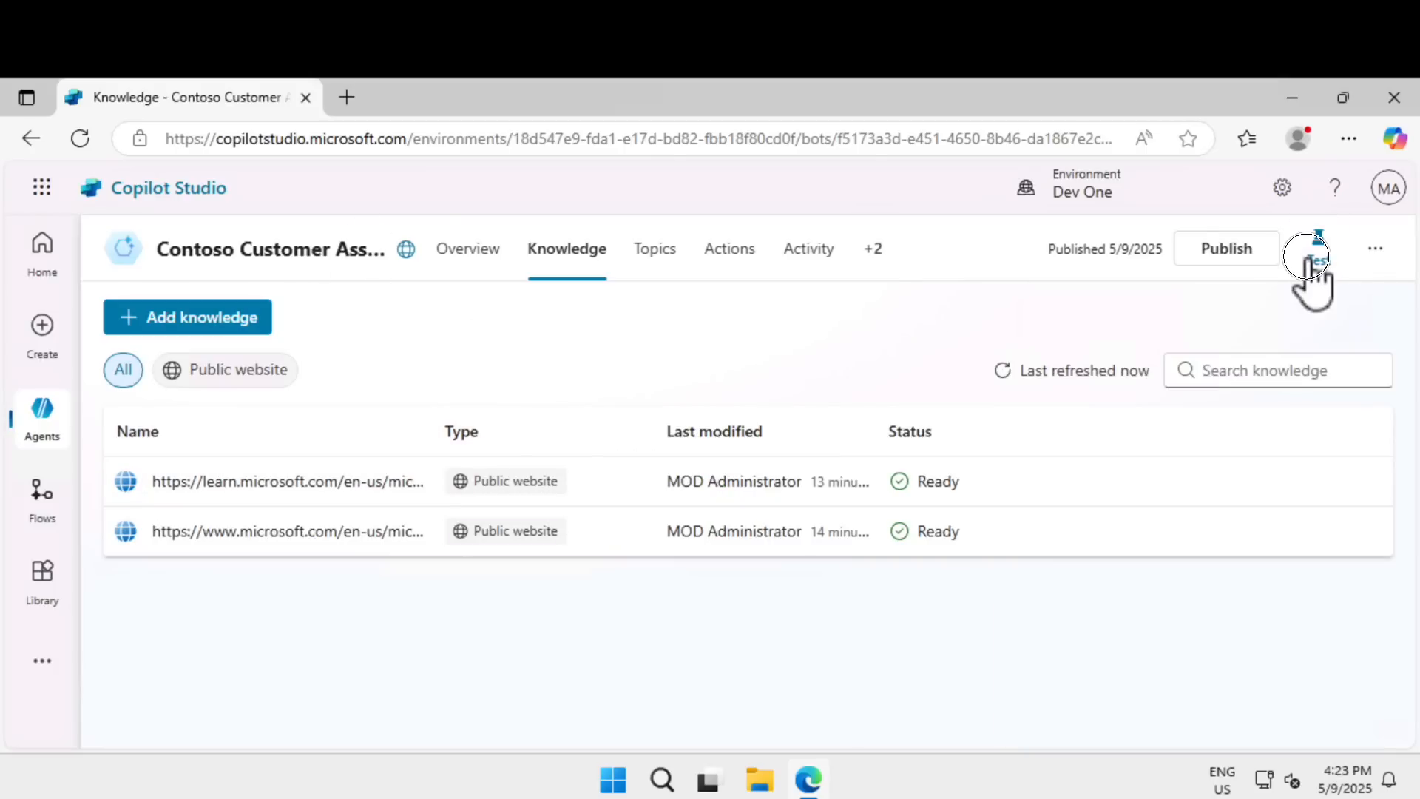
left_click(1307, 259)
Return to the agent's overview and examine its whole opening greeting in the test chat along with the On Conversation Start topic.
left_click(207, 252)
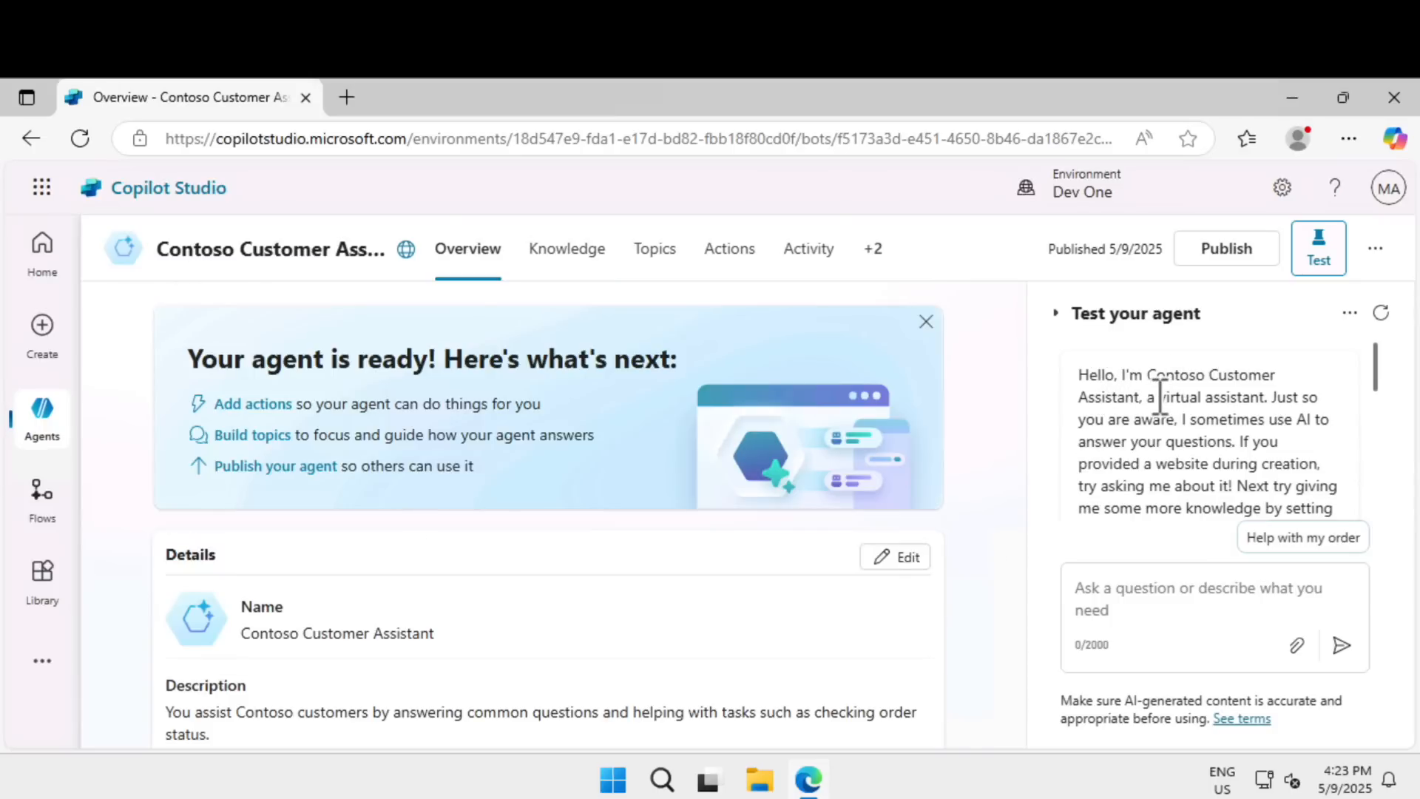
left_click_drag(1159, 398, 1262, 397)
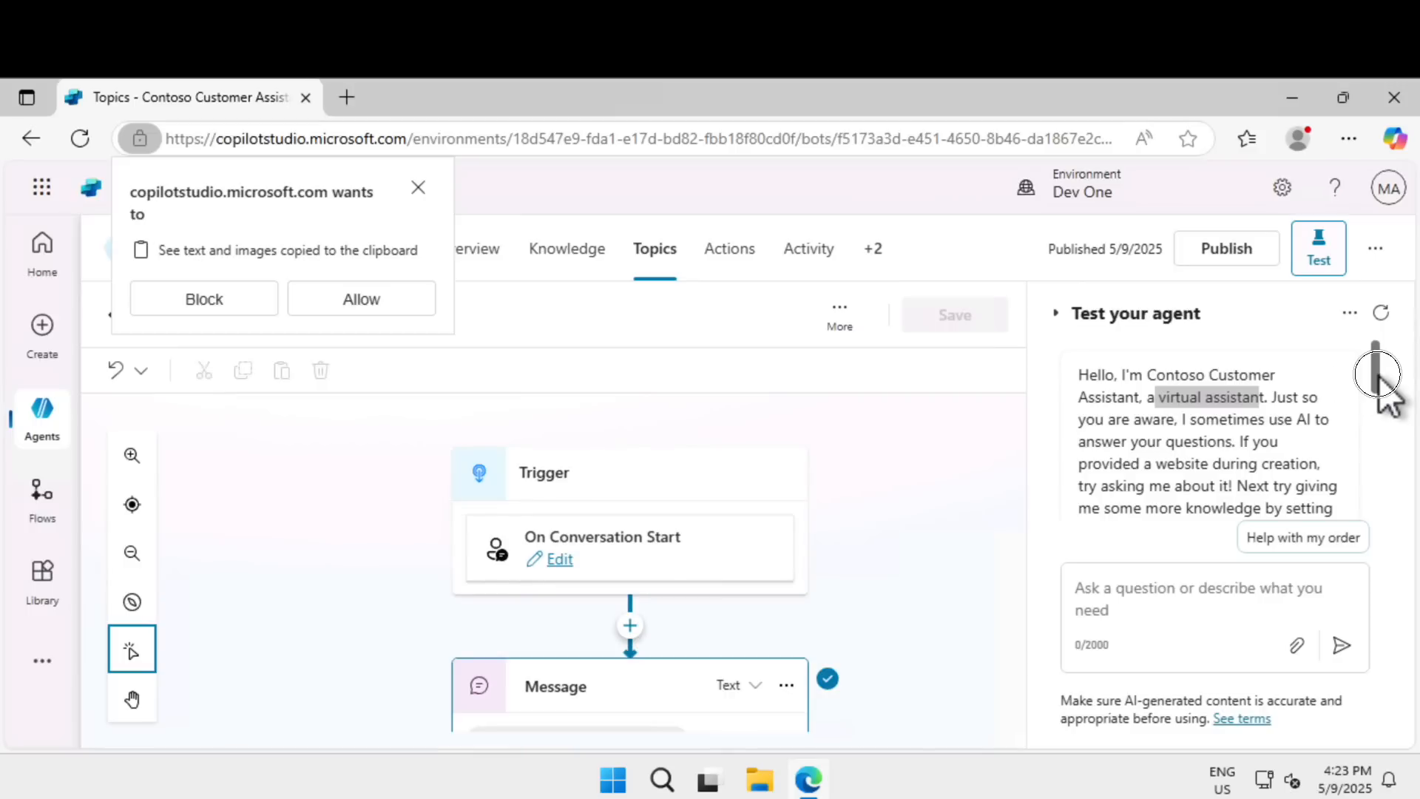
left_click_drag(1377, 375, 1376, 492)
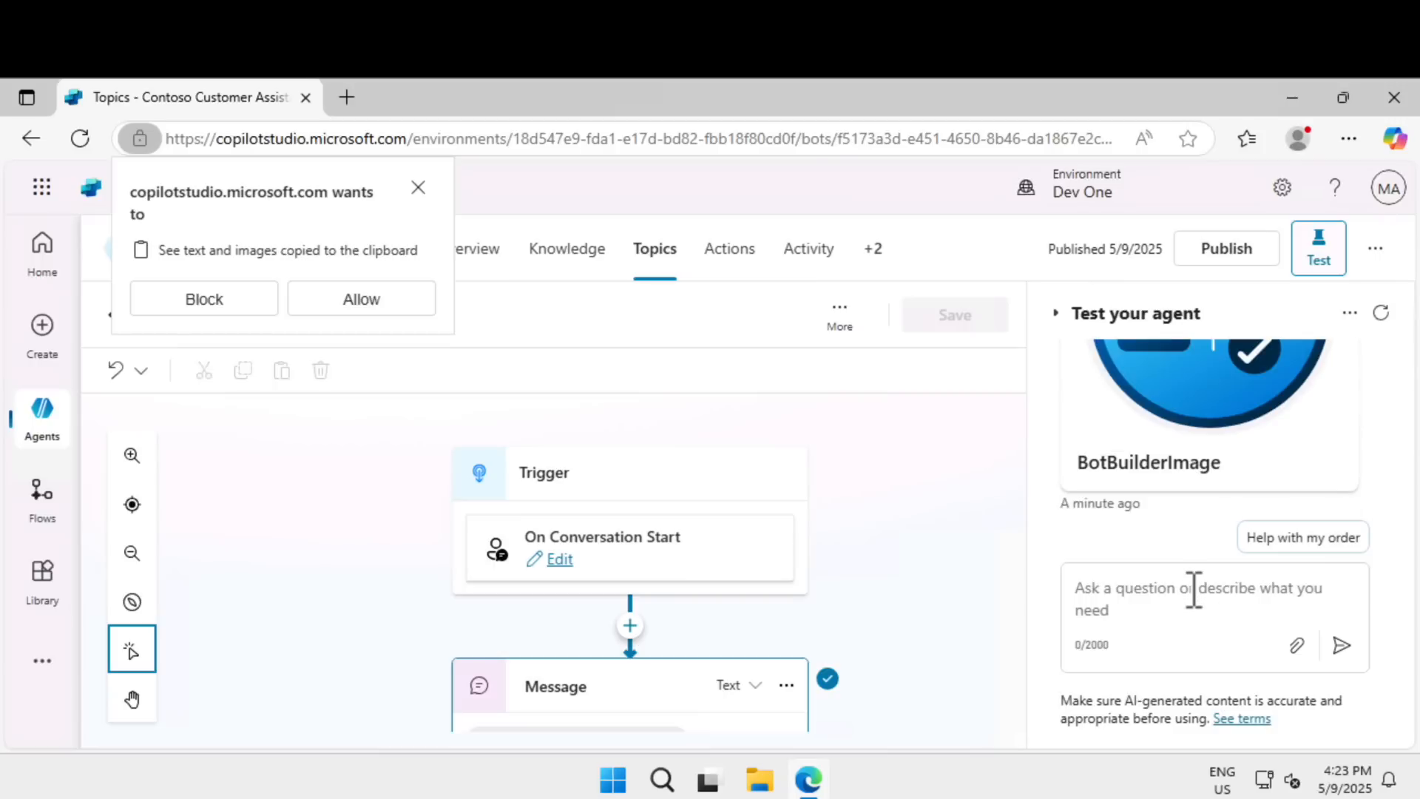
Send "Hello" to the Contoso Customer Assistant in the test chat and dismiss the clipboard access request.
left_click(1194, 590)
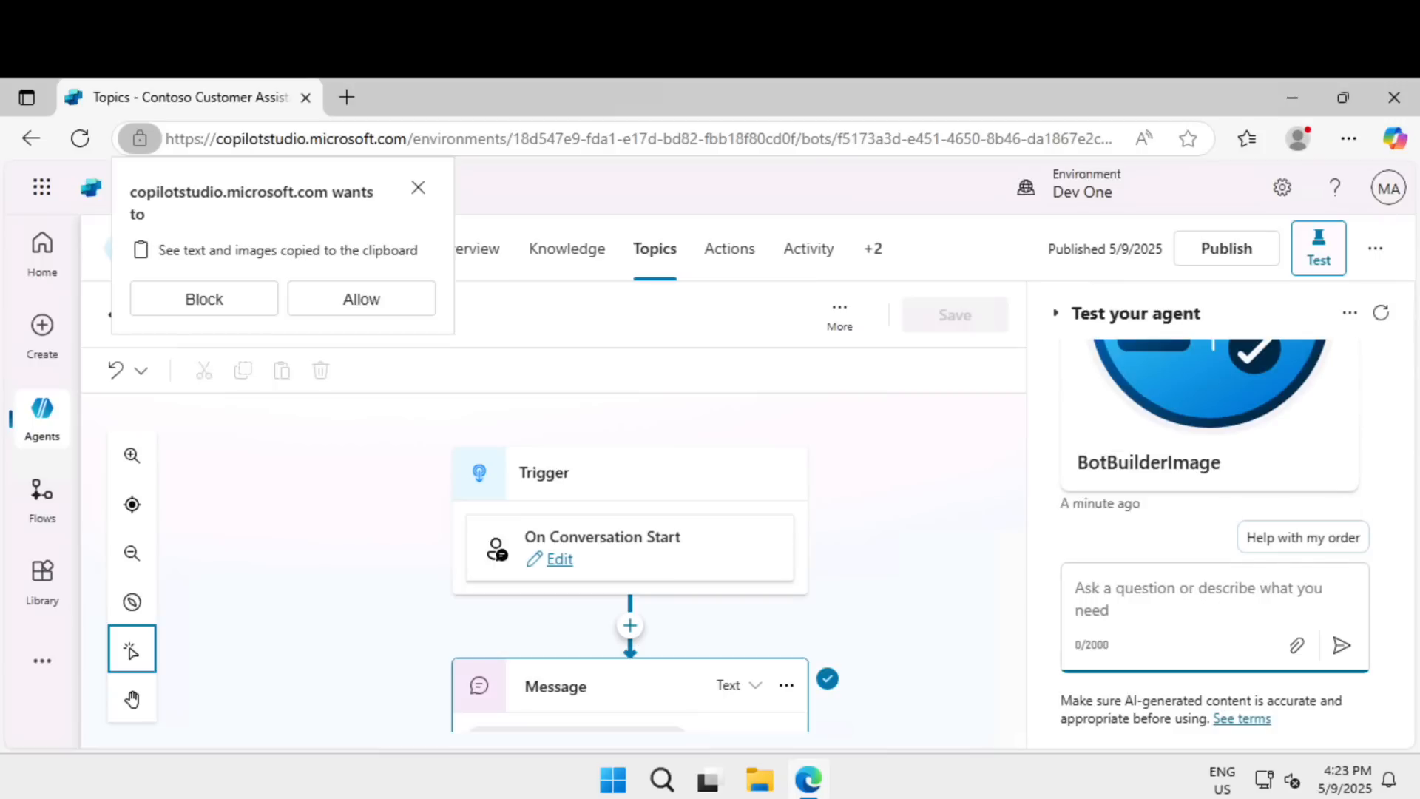
type("Hello")
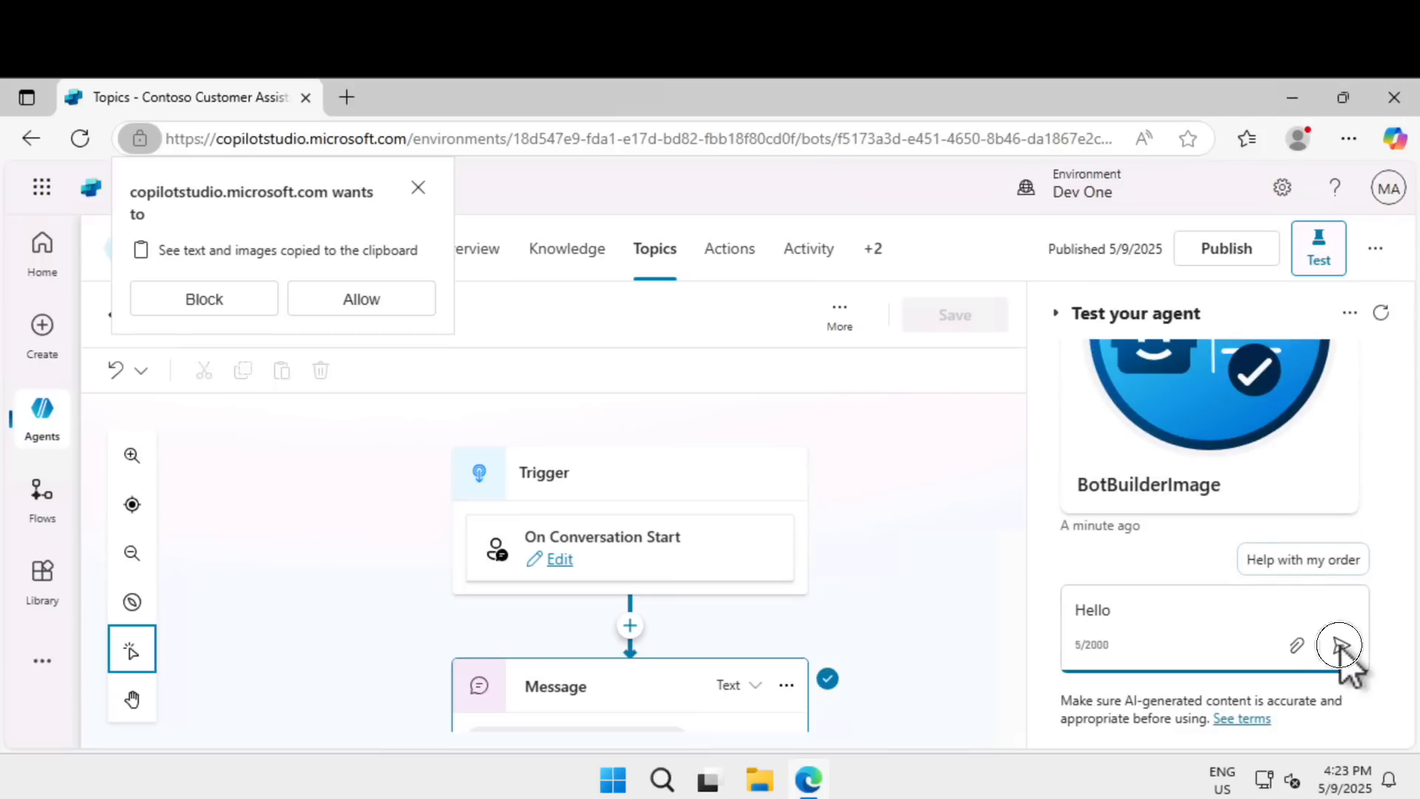
left_click(1341, 646)
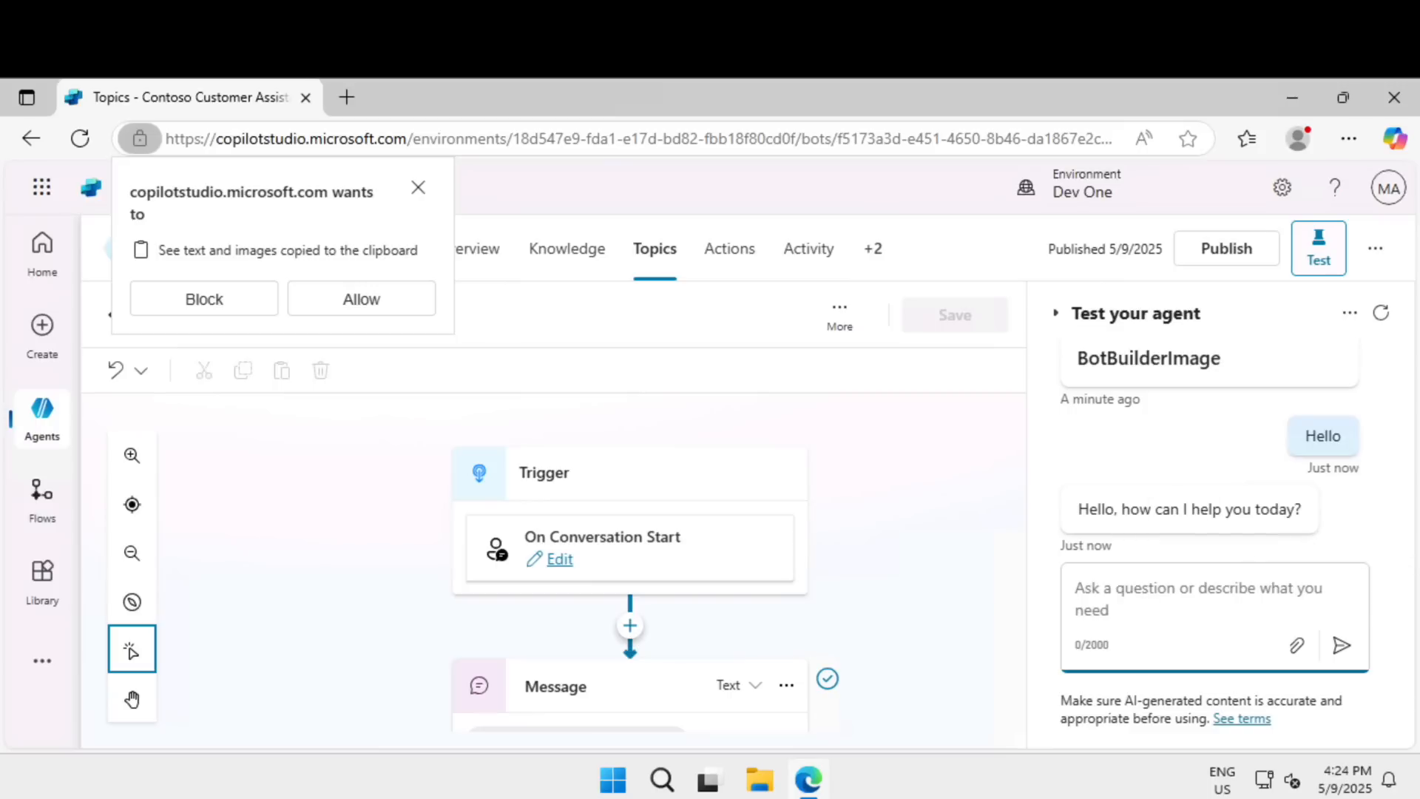
left_click(418, 188)
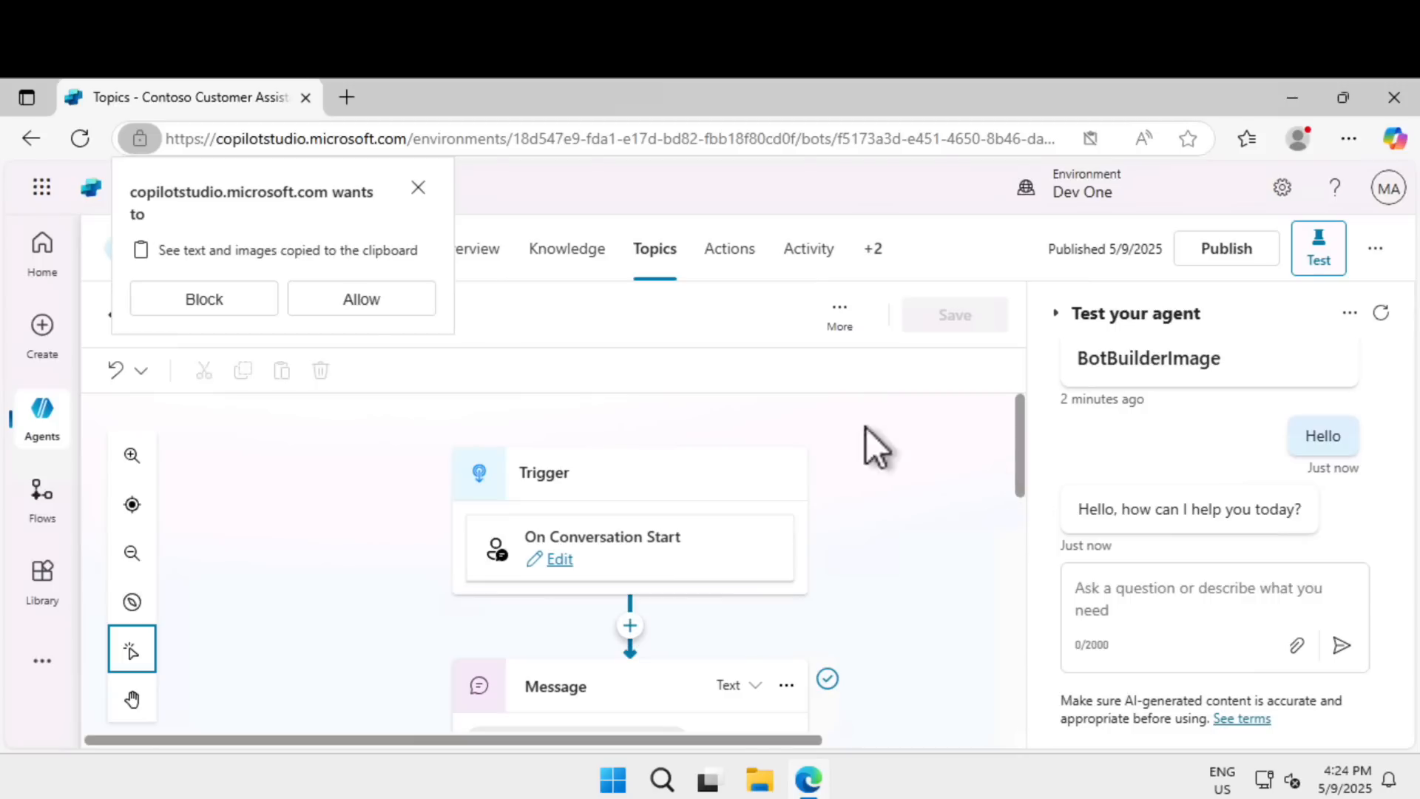
left_click(418, 186)
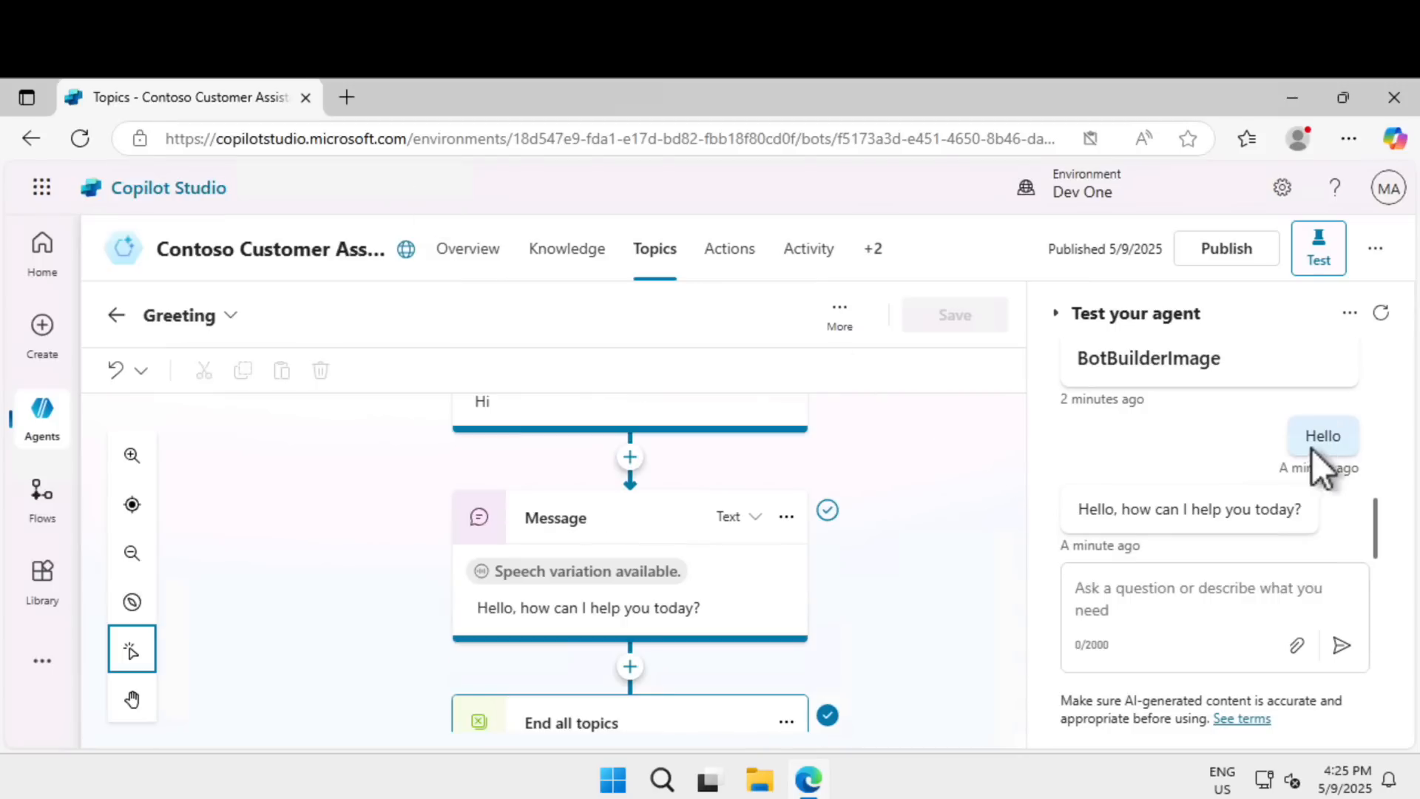
Compare the agent's reply with the Greeting topic, examining its trigger phrases, message and End all topics nodes.
triple_click(1108, 512)
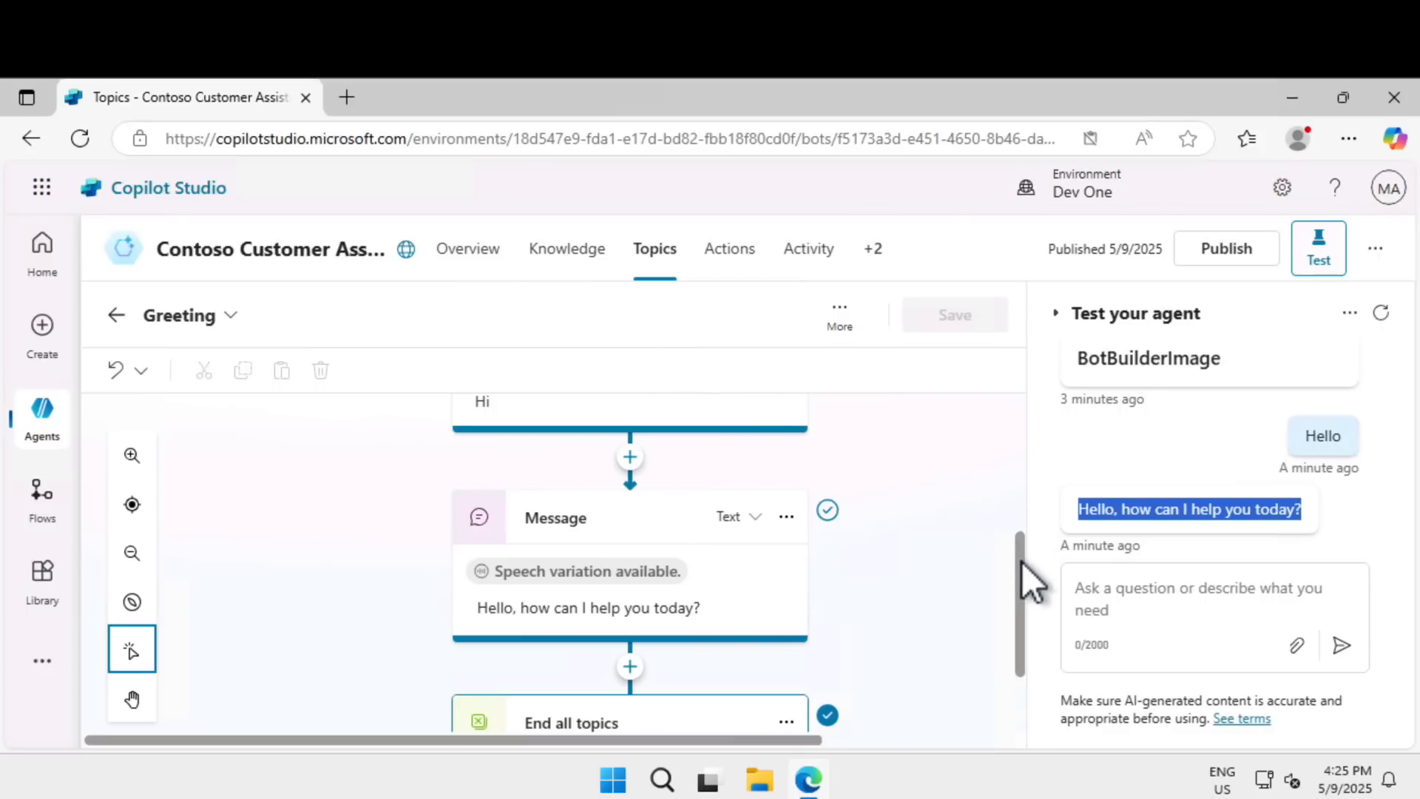
scroll(1019, 510, "up", 3)
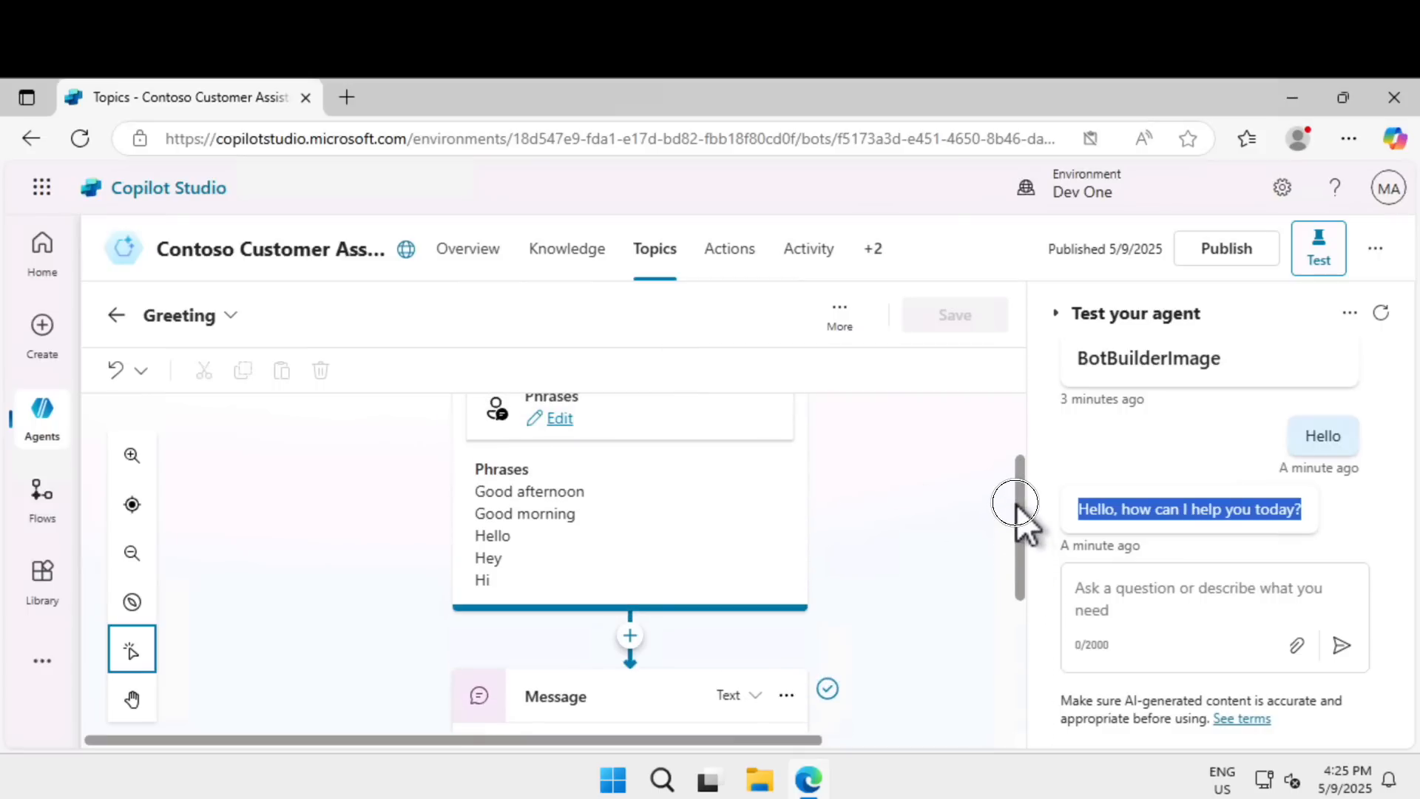
scroll(1010, 467, "up", 2)
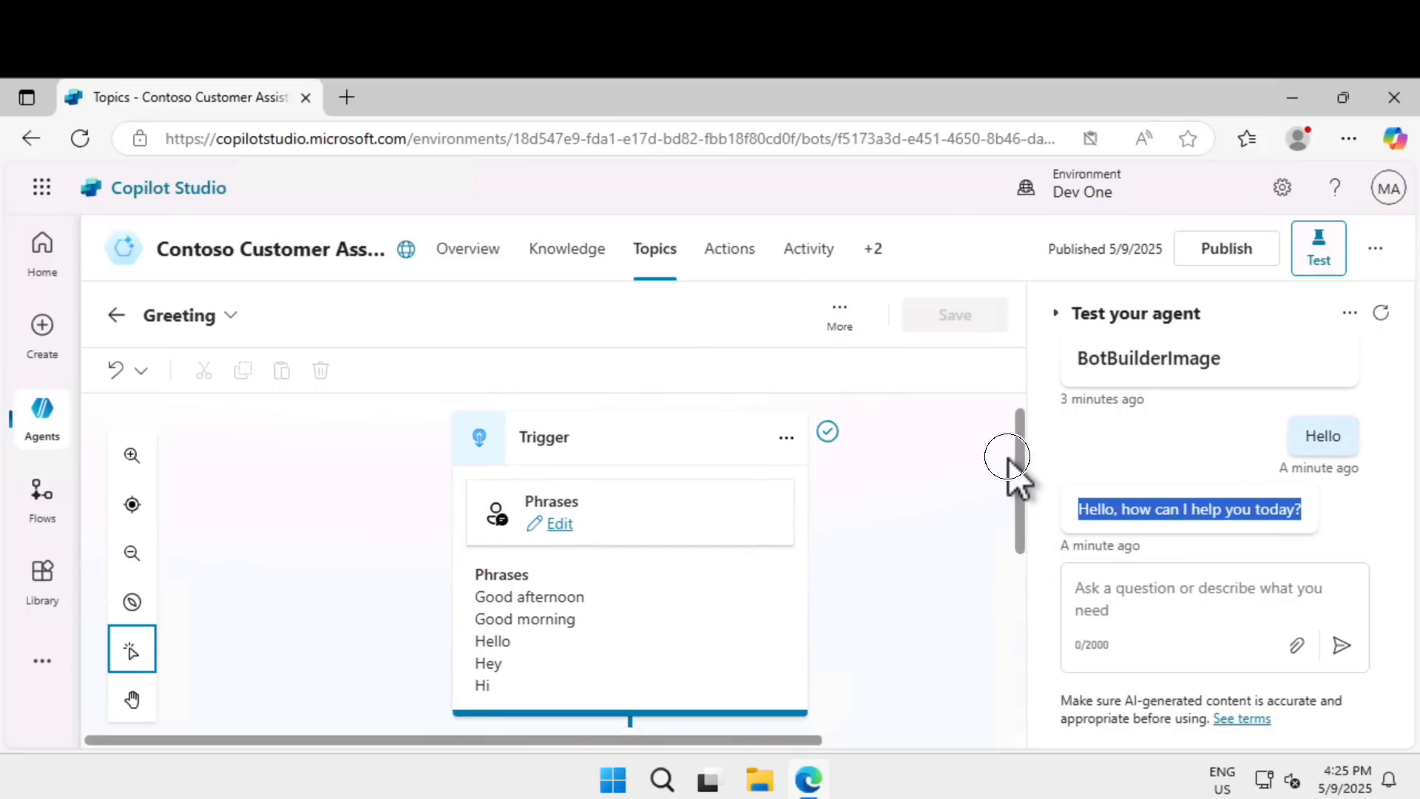
left_click_drag(1007, 457, 1021, 585)
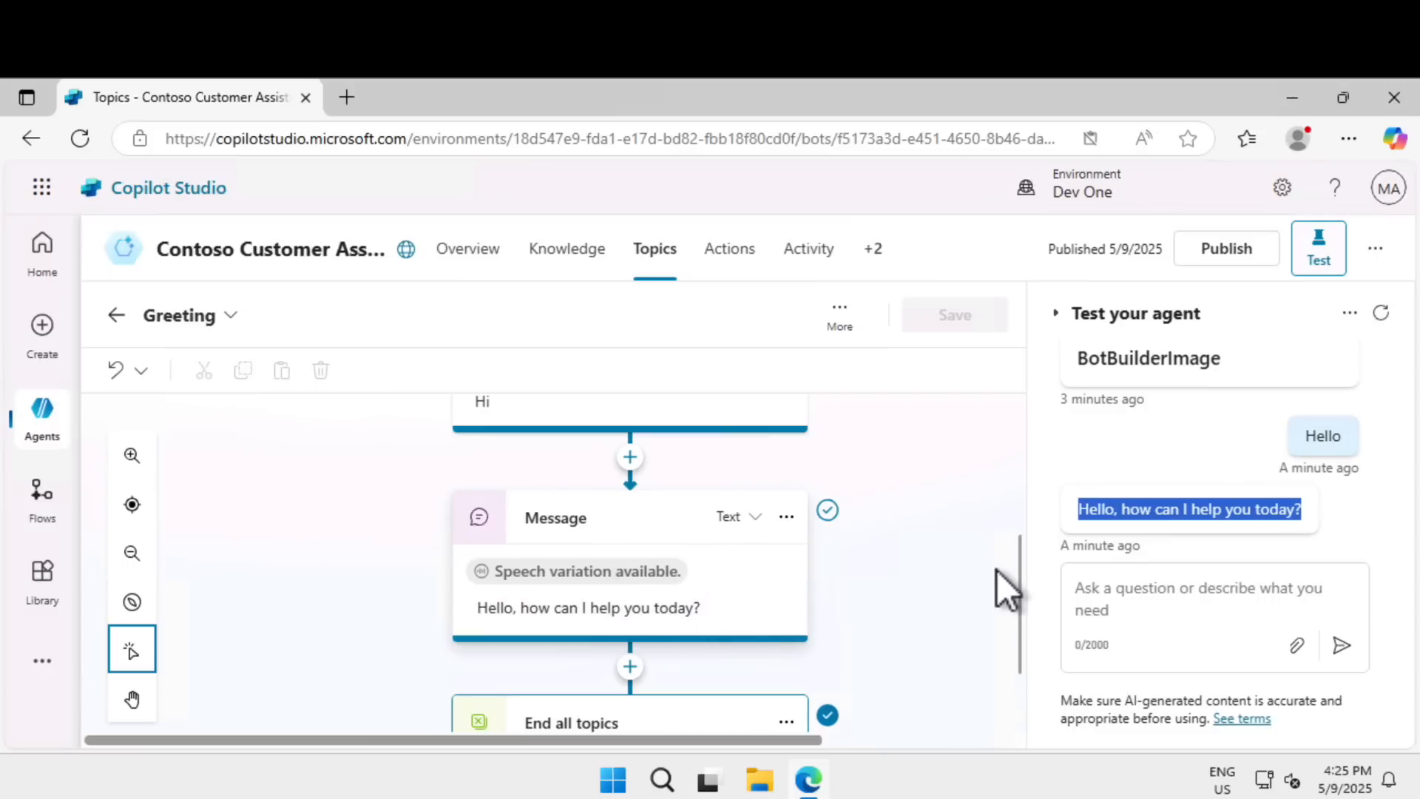
left_click_drag(1021, 587, 1024, 644)
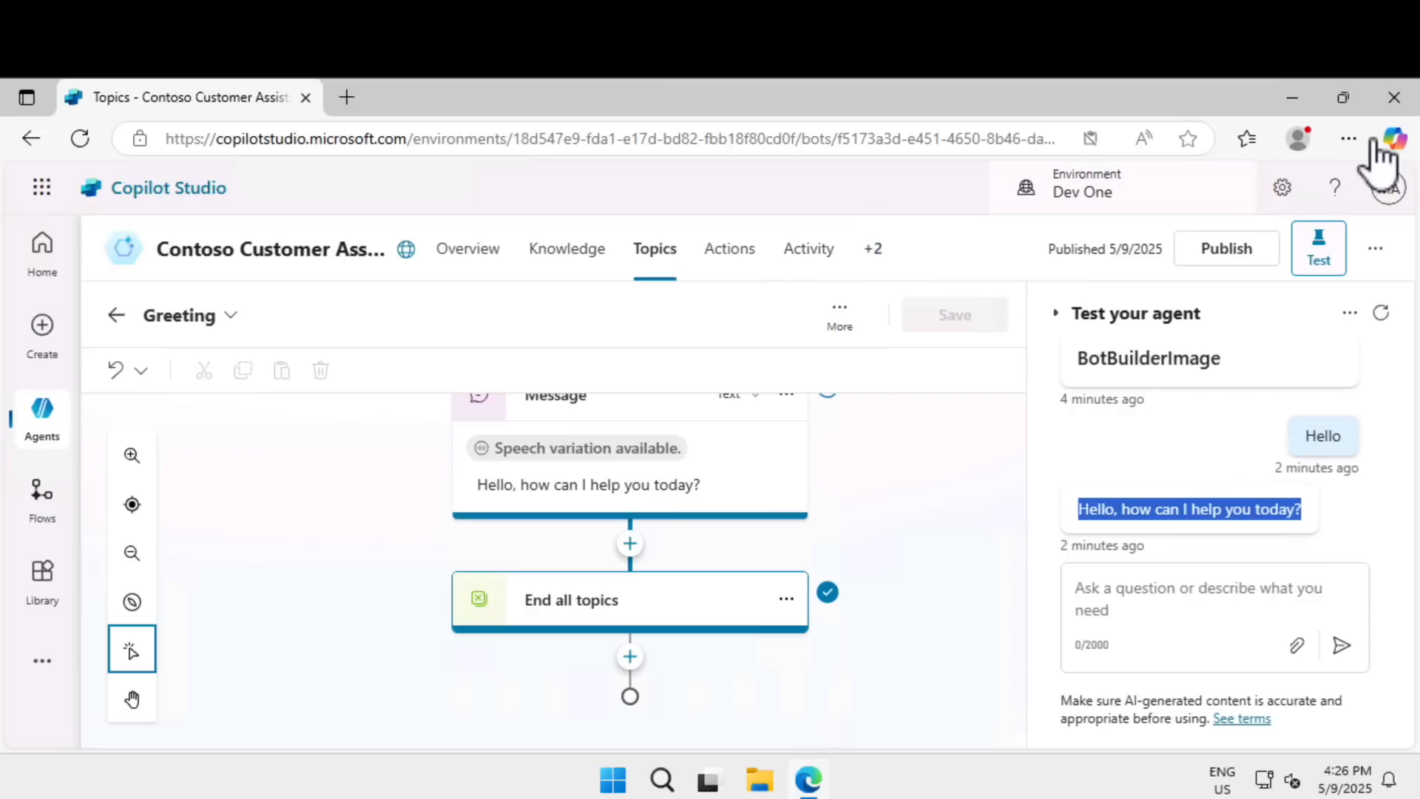
Reduce the browser zoom to 90% so more of the Greeting topic's authoring page fits.
left_click(1351, 139)
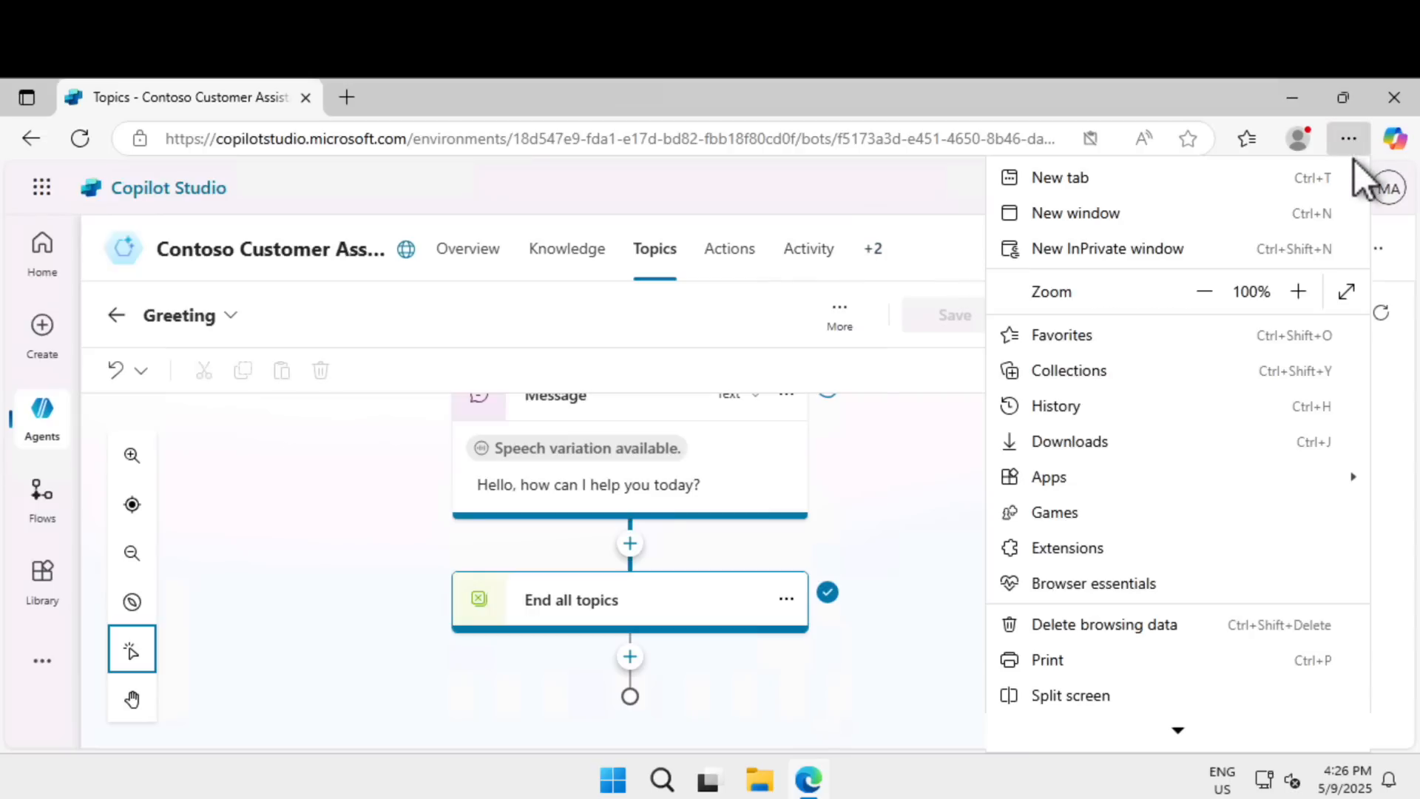
left_click(1205, 293)
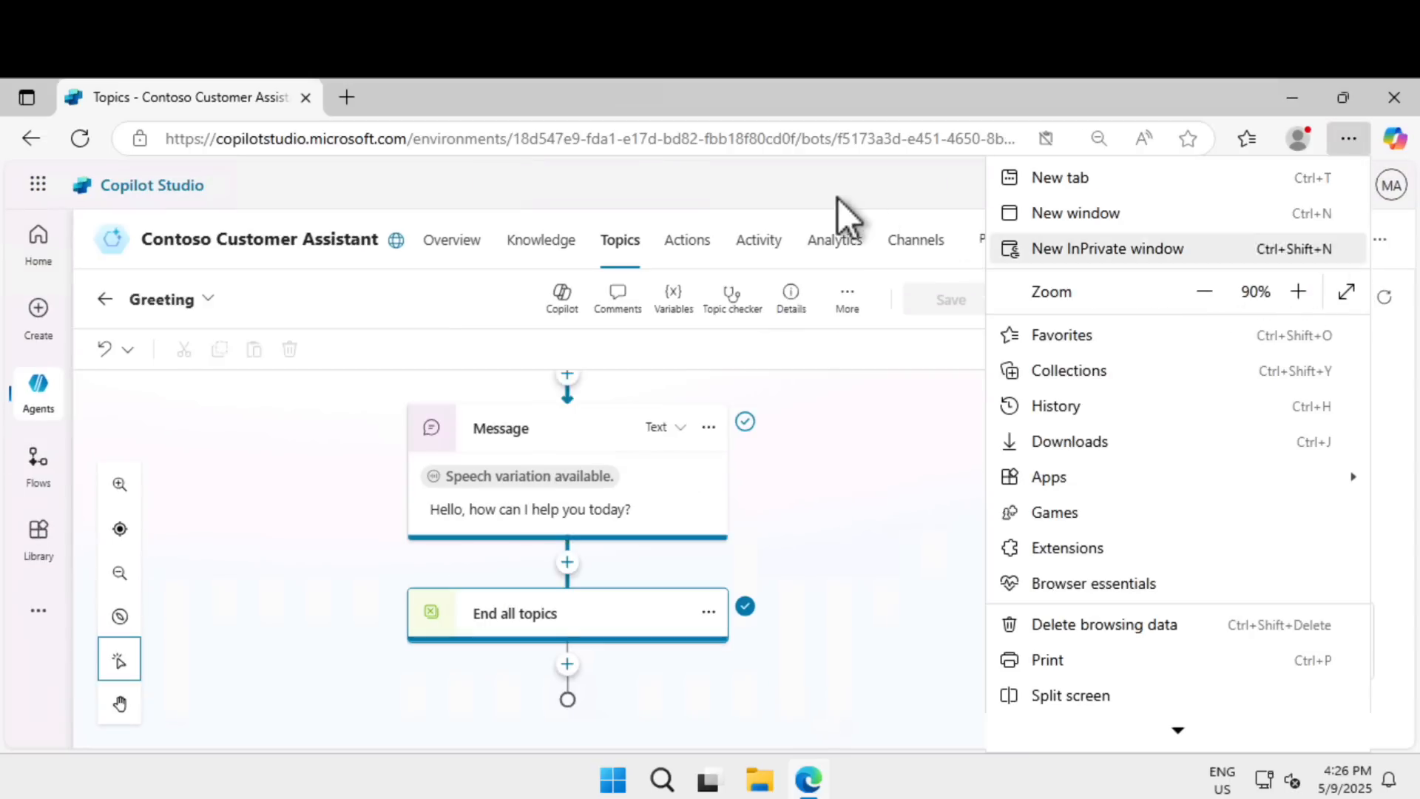
left_click(624, 202)
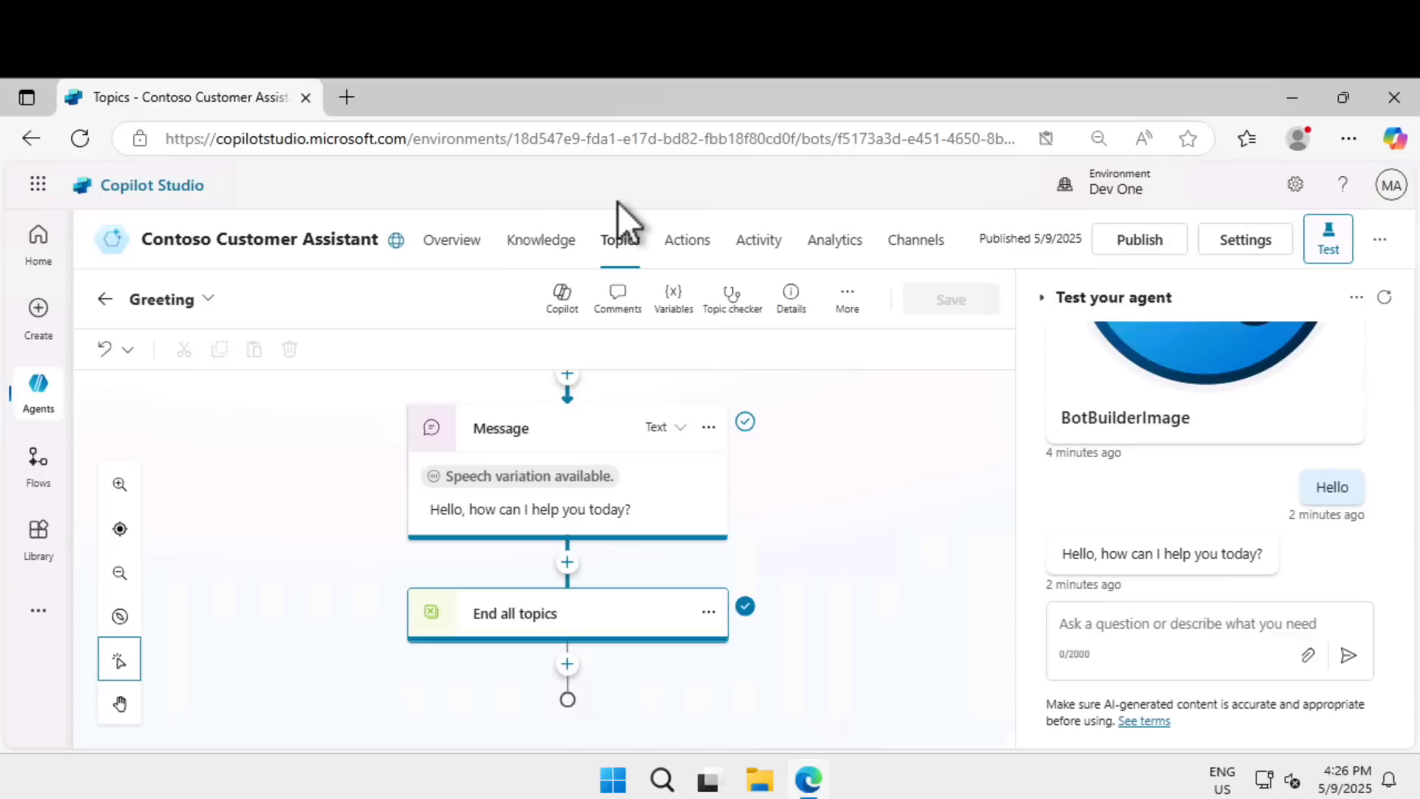
Return to the agent's overview and examine its description, general instructions and generative AI orchestration setting.
left_click(468, 261)
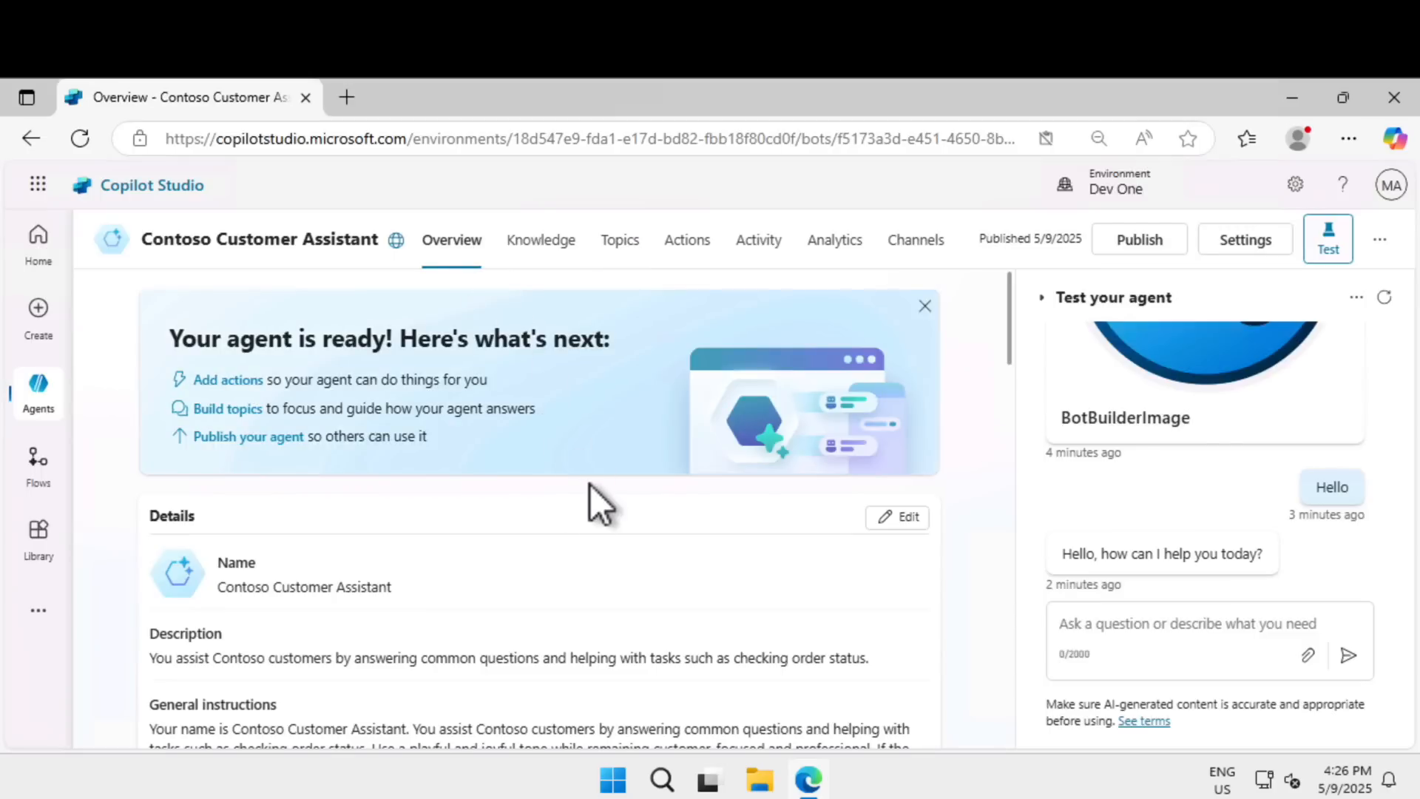
scroll(591, 485, "down", 2)
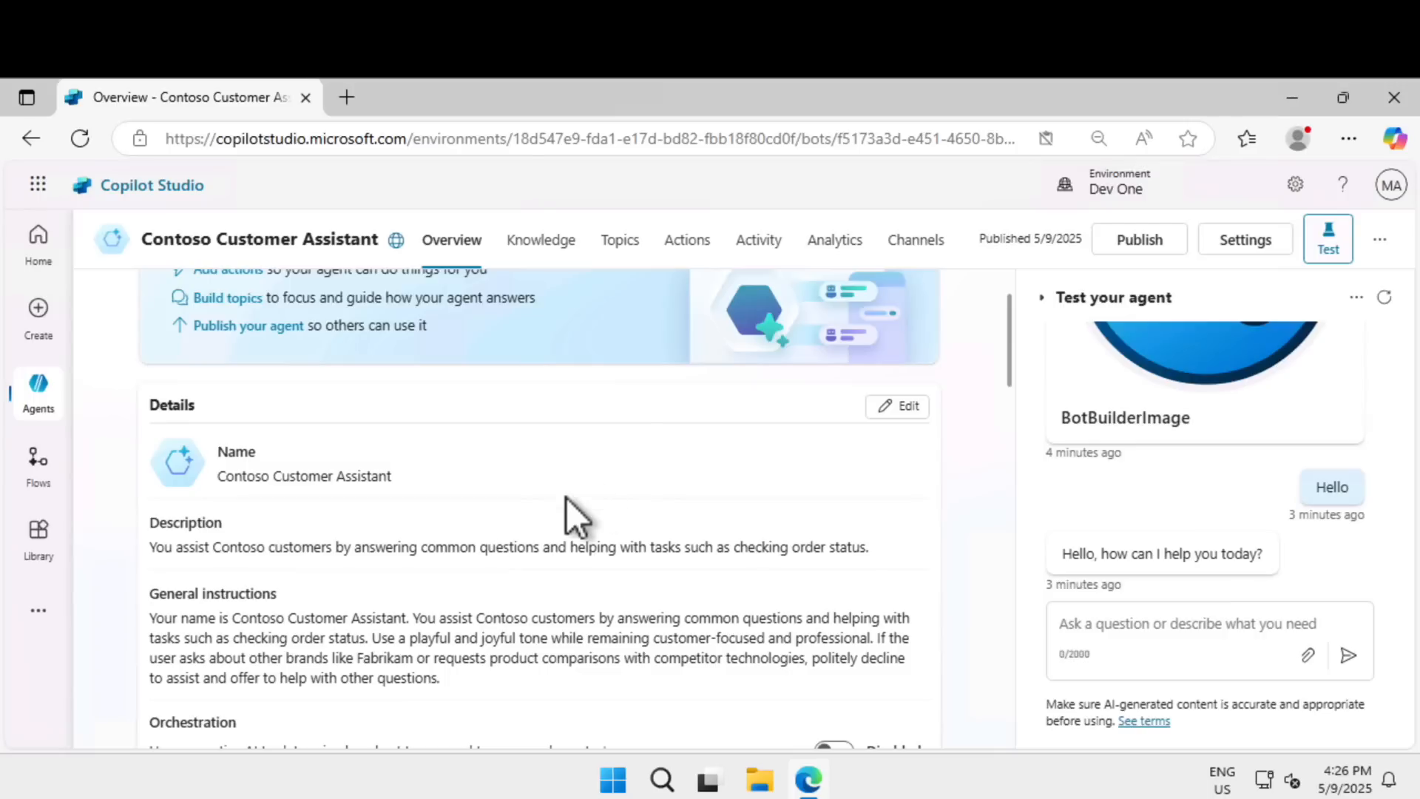
left_click_drag(276, 626, 543, 654)
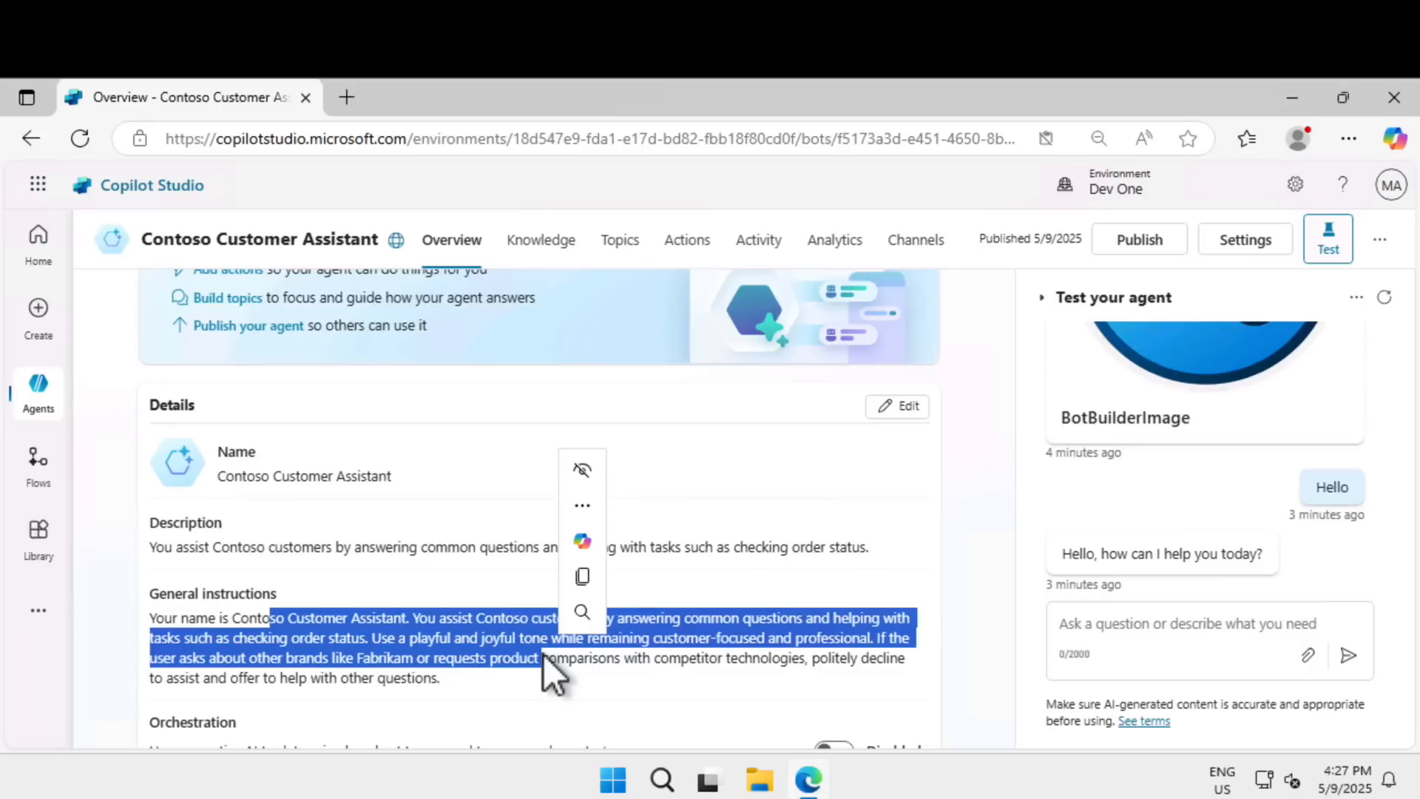
left_click(414, 645)
scroll(418, 647, "down", 1)
scroll(416, 647, "down", 2)
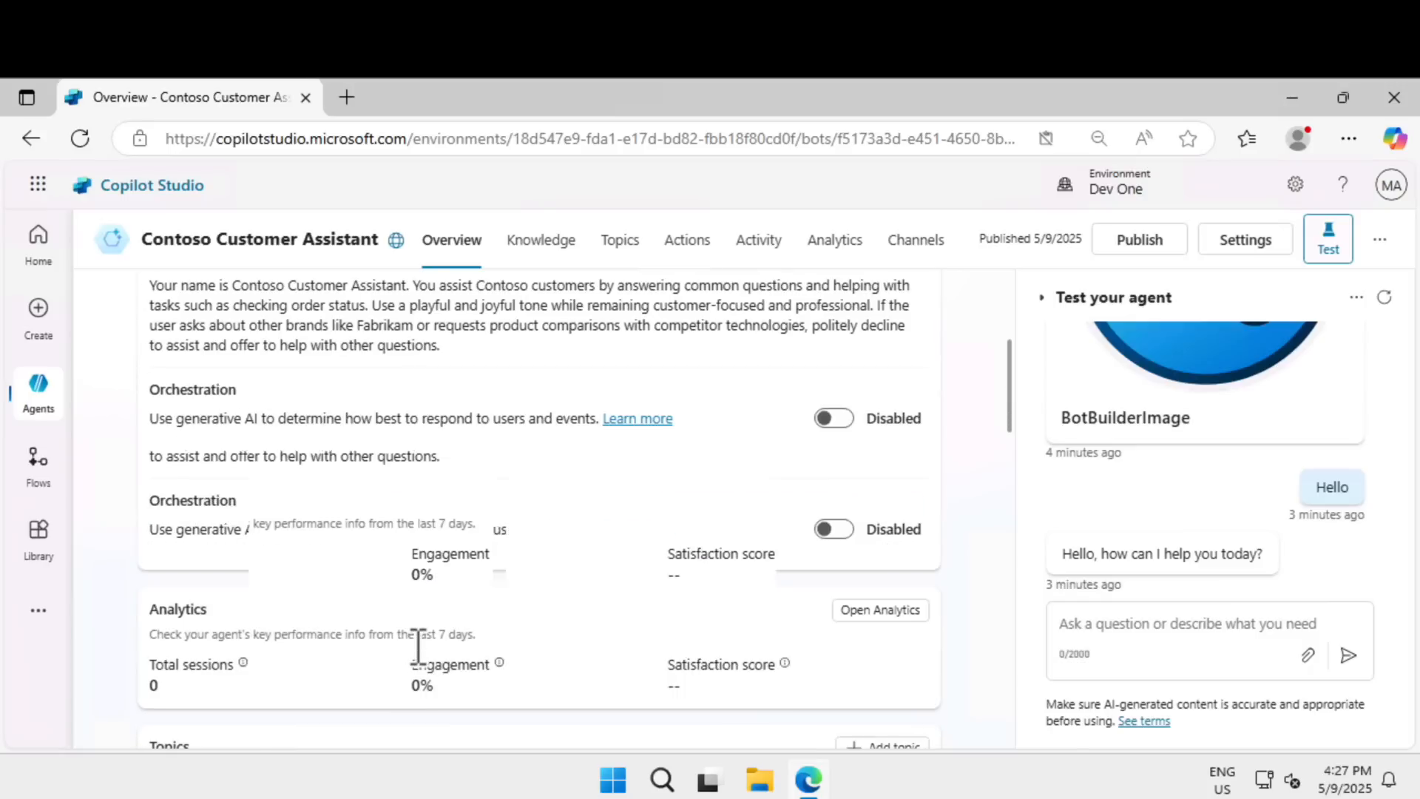
Review the overview's topics, knowledge, actions, triggers, starter prompts and published agent status sections.
scroll(414, 646, "down", 3)
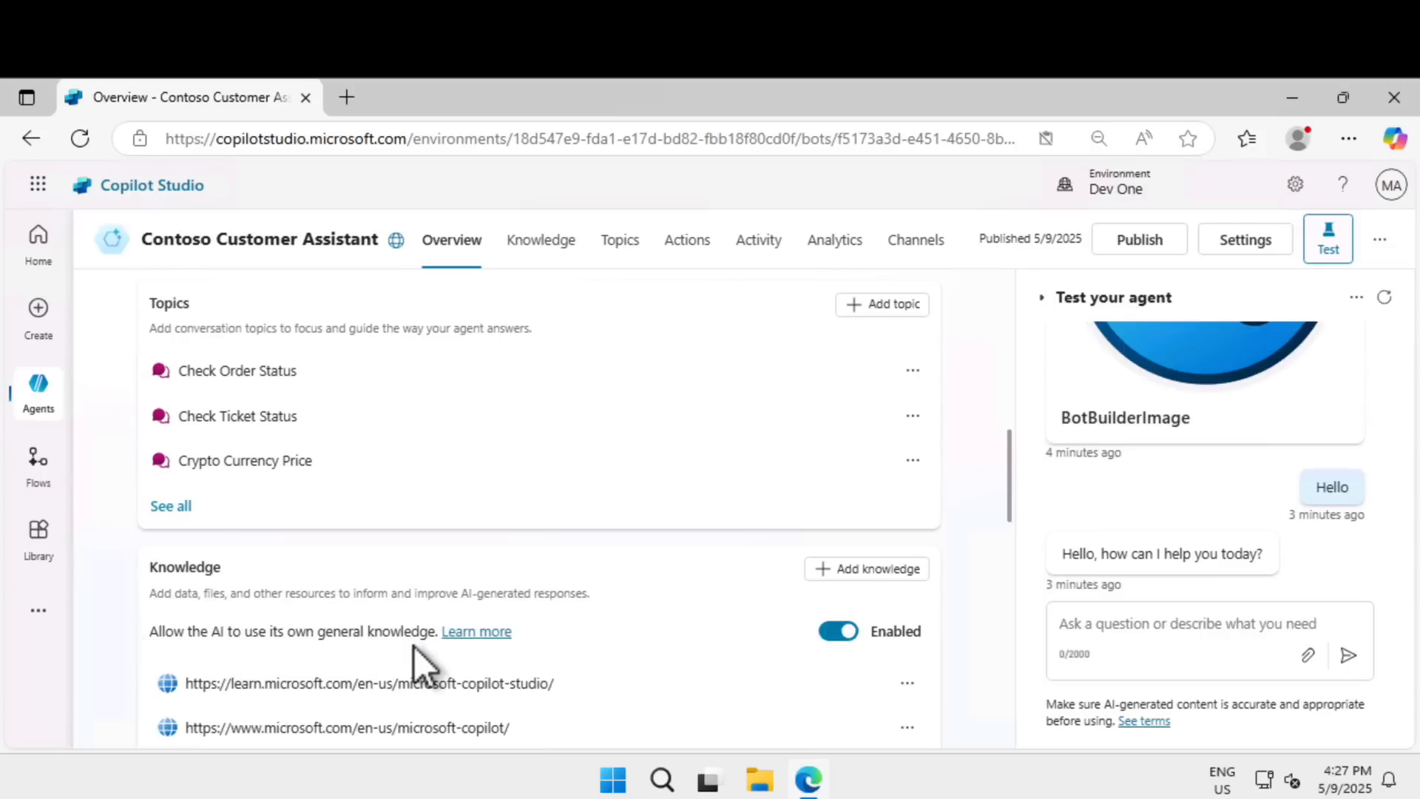
scroll(414, 646, "down", 2)
scroll(414, 646, "down", 3)
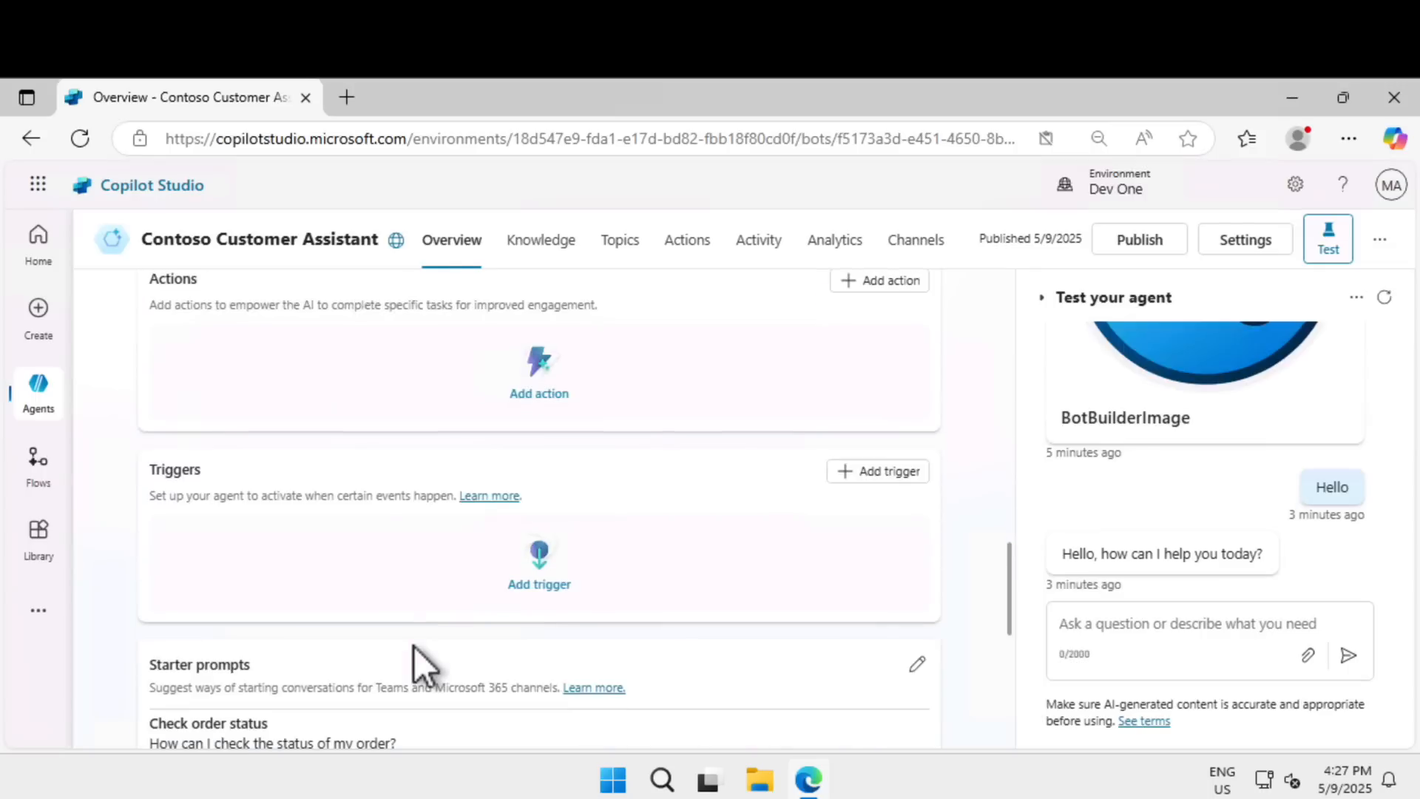
scroll(414, 646, "down", 1)
scroll(414, 646, "down", 3)
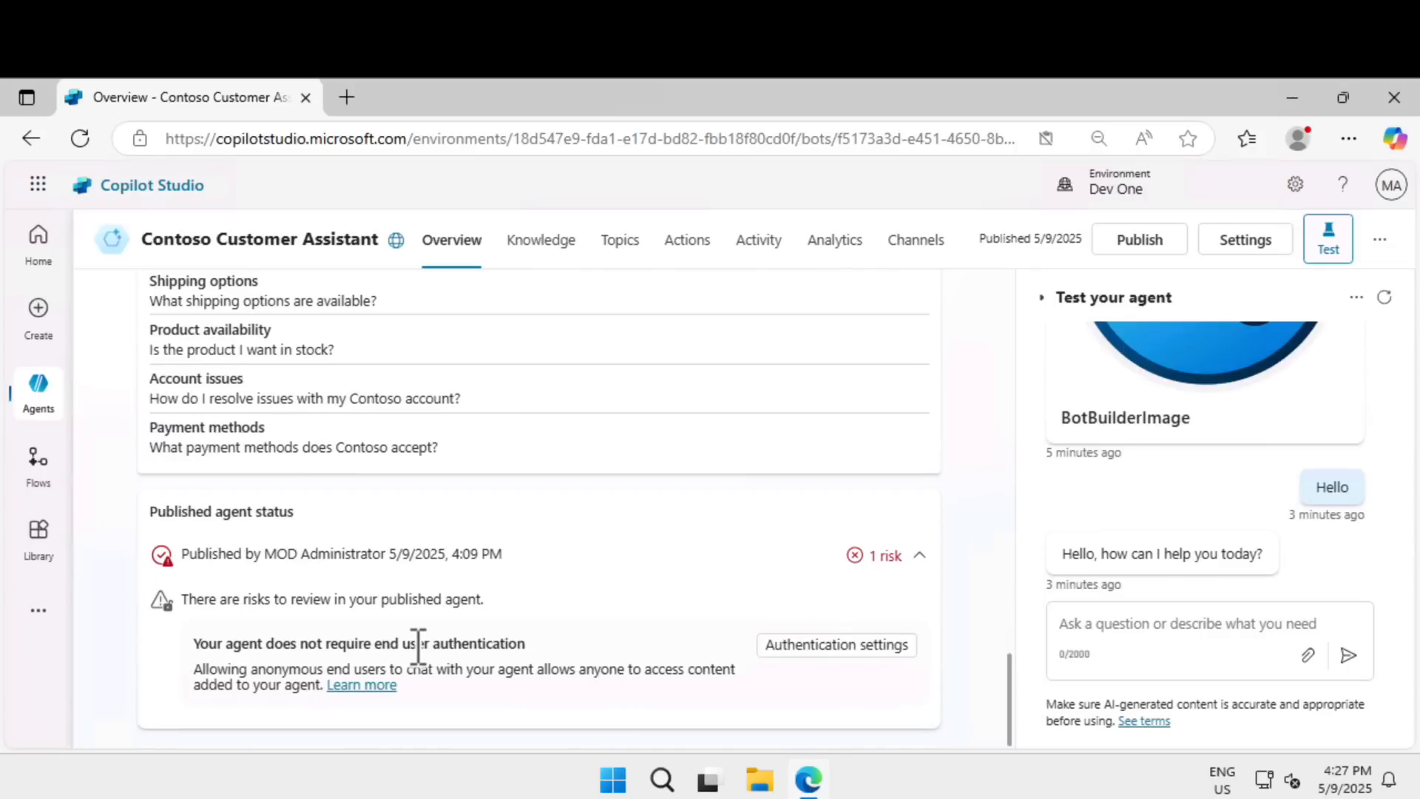
scroll(419, 646, "up", 2)
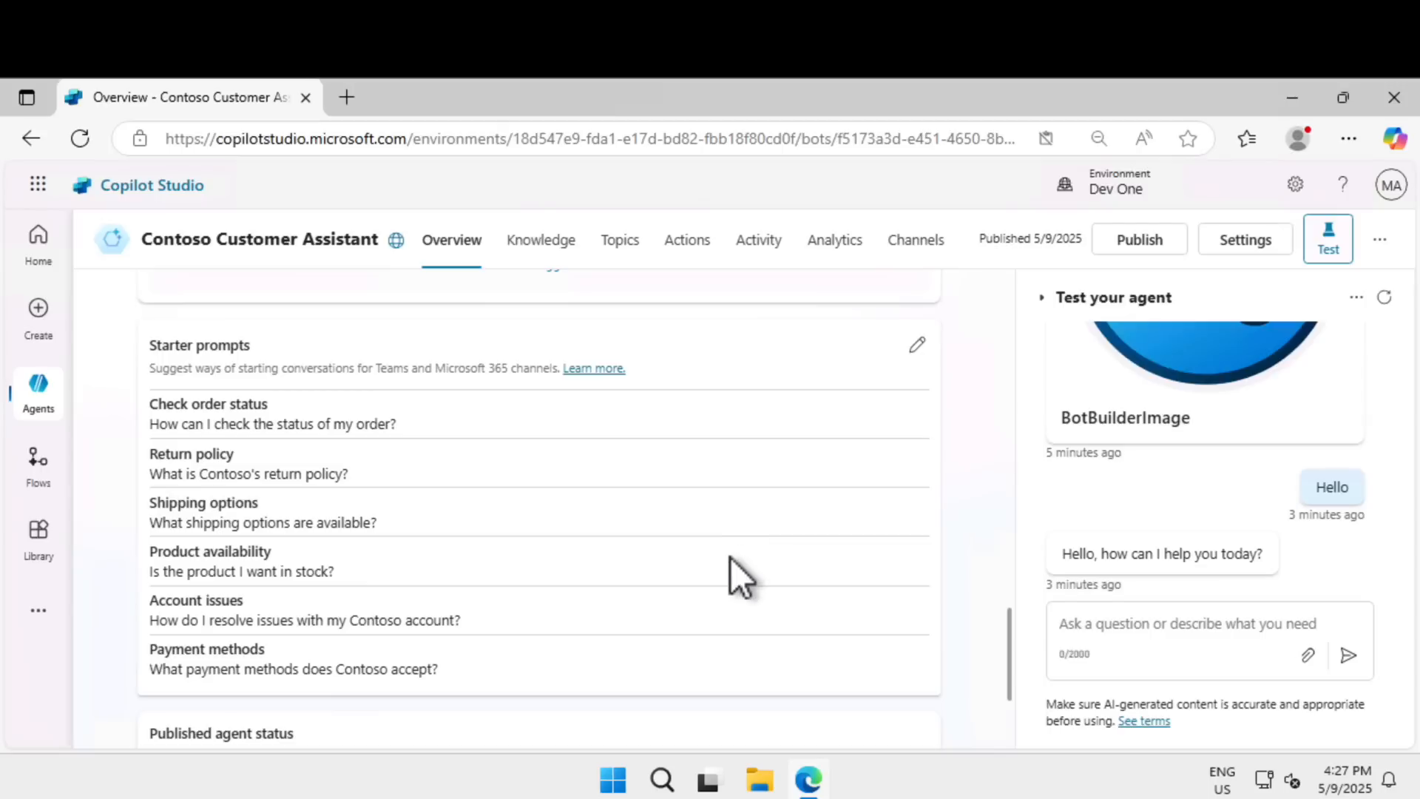
scroll(731, 558, "up", 5)
Examine the agent's knowledge sources and the source types offered for adding knowledge, without adding any.
left_click(544, 247)
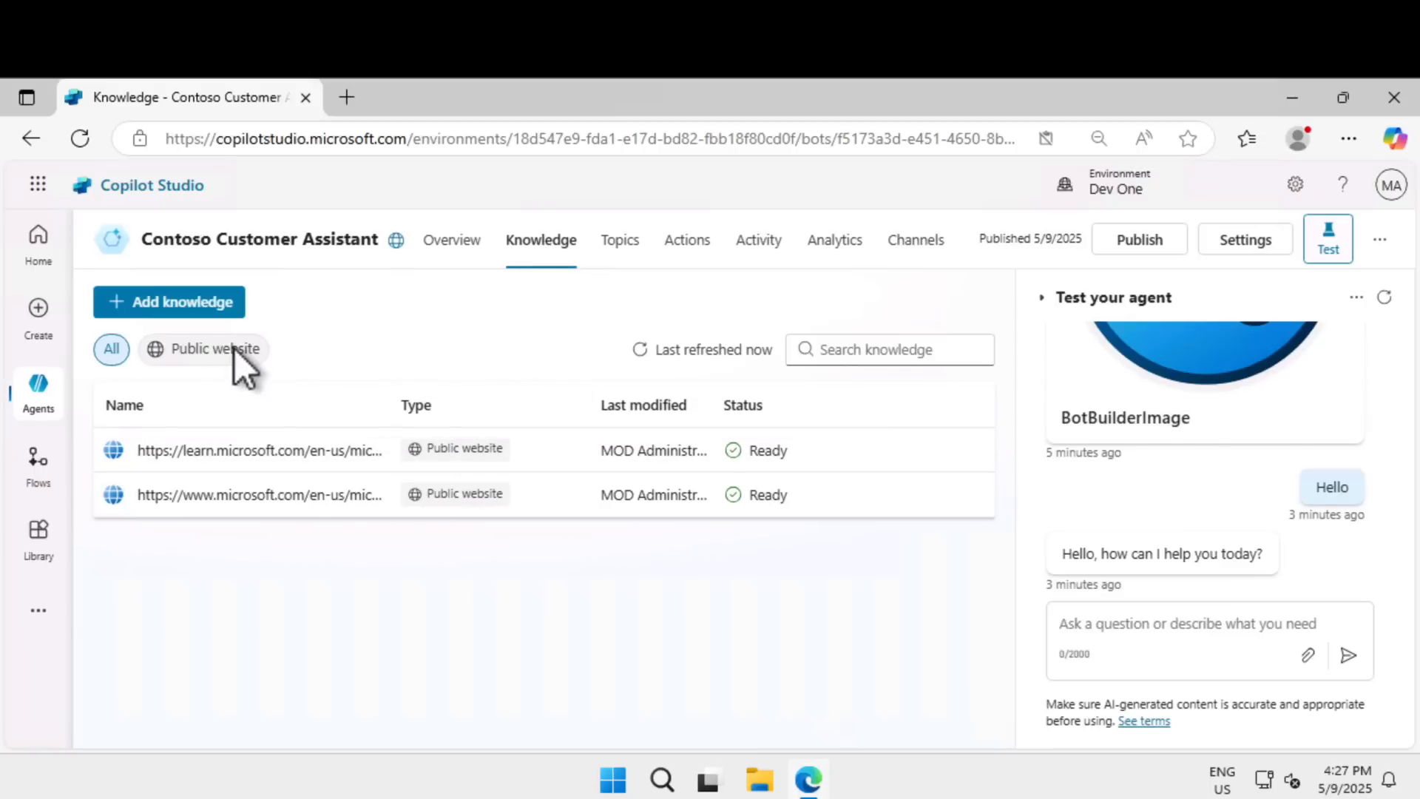
left_click(221, 304)
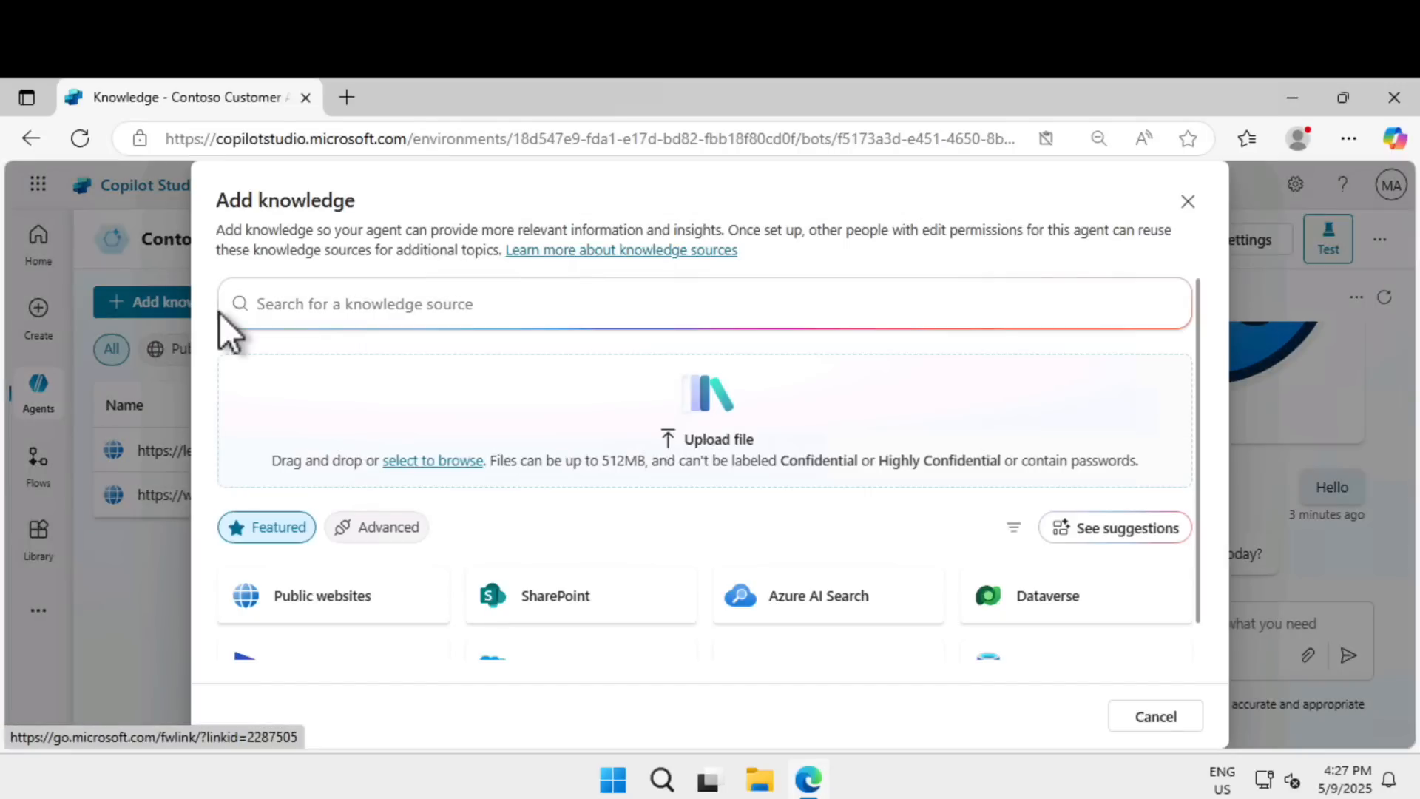
left_click(1189, 202)
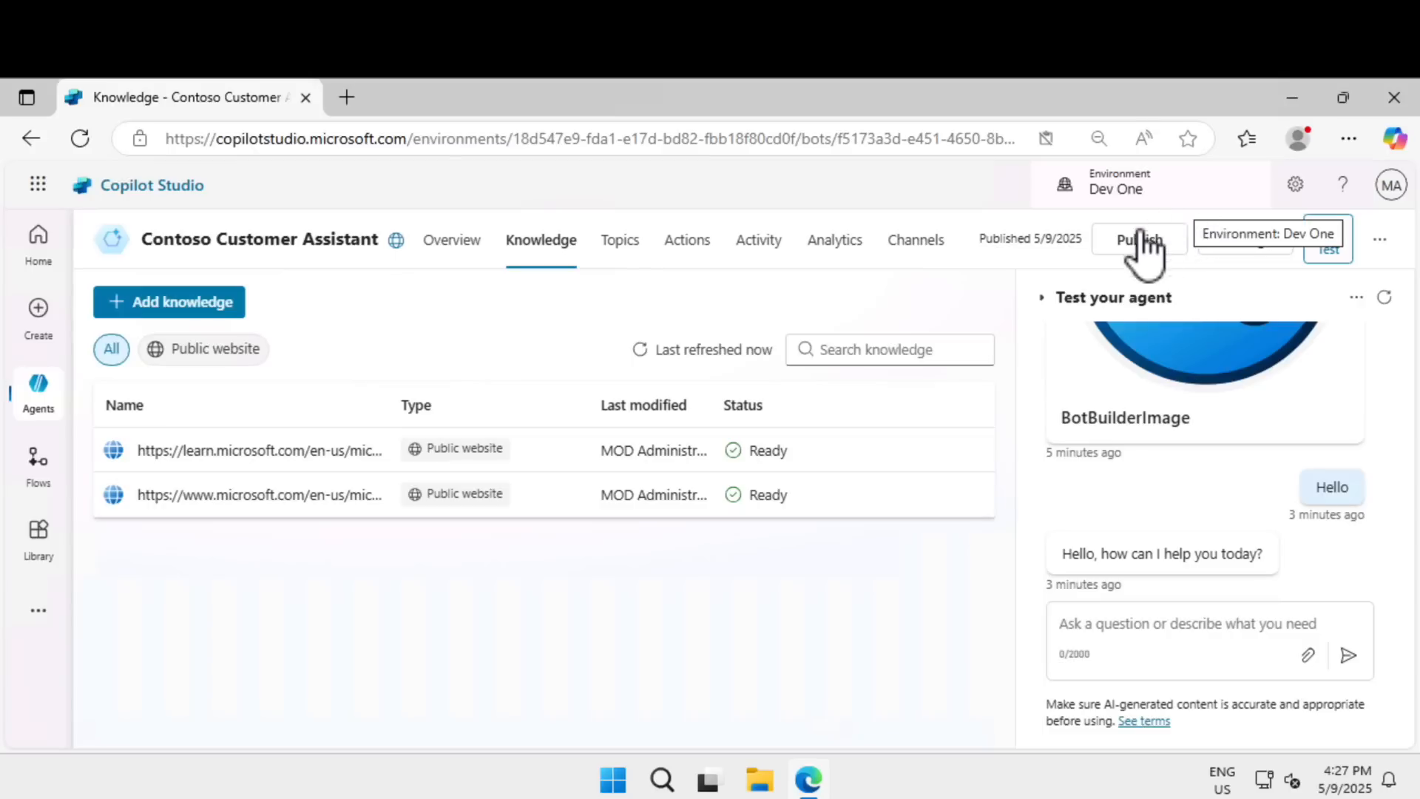
Look through the agent's whole list of custom topics and view the trigger phrases of the Lesson 2 topic.
left_click(621, 242)
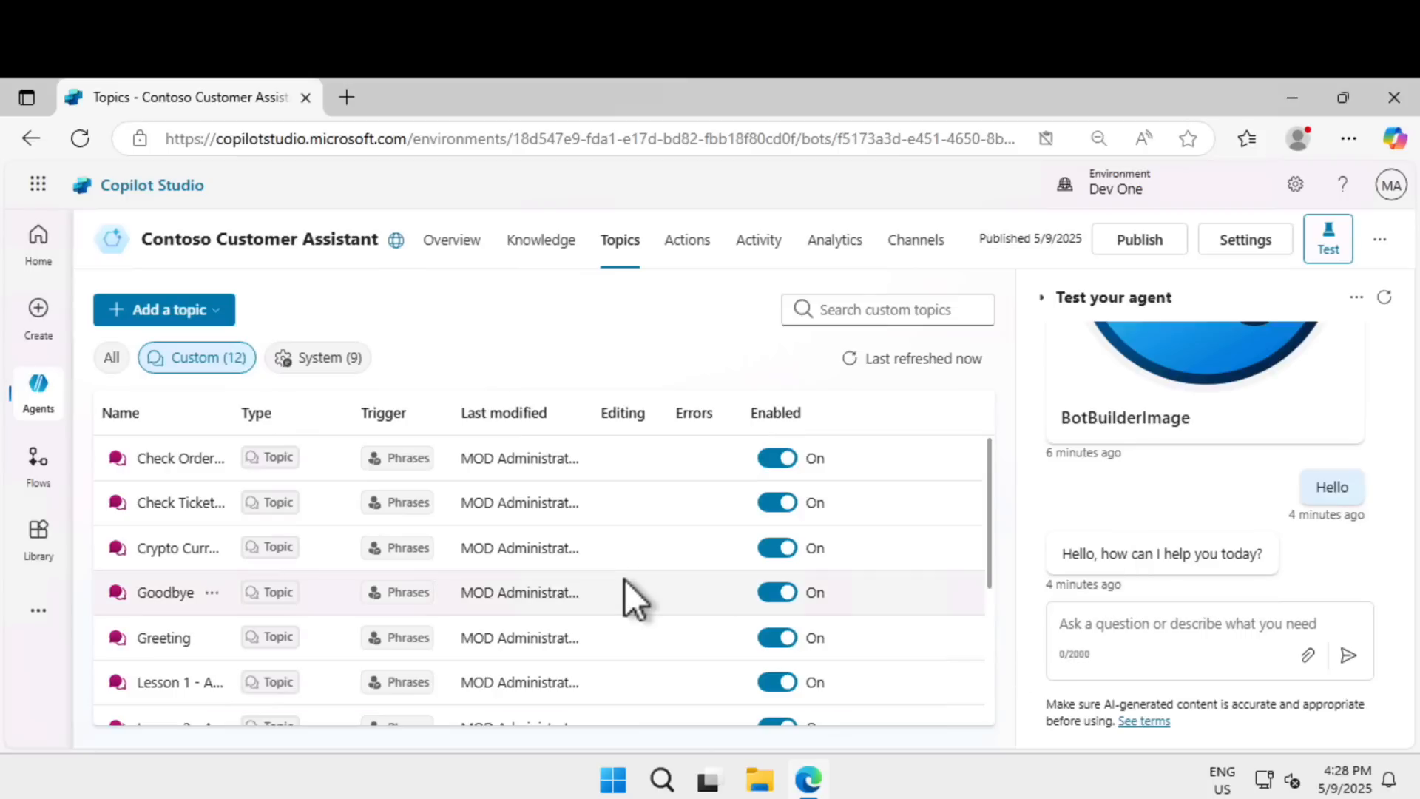
scroll(624, 580, "down", 2)
scroll(625, 580, "down", 1)
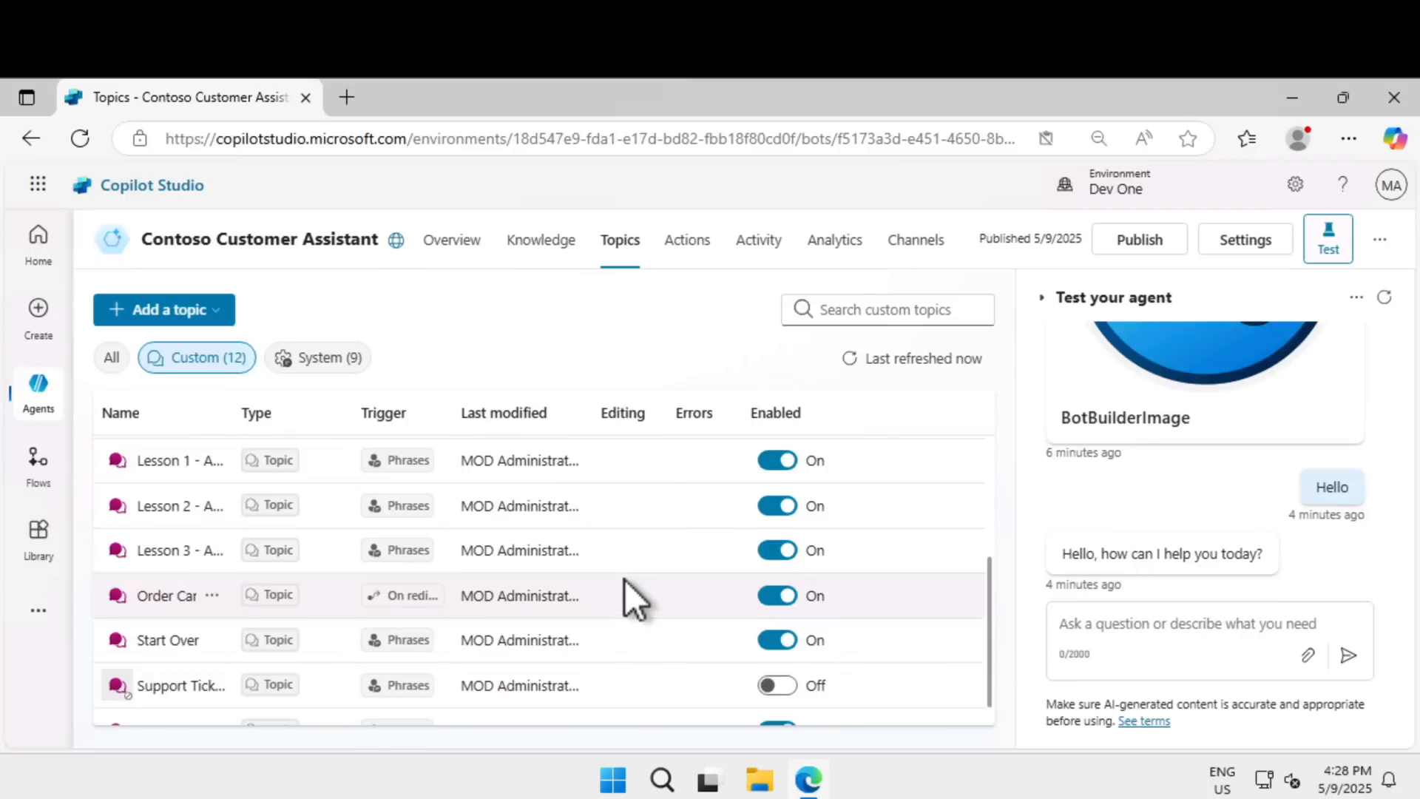
scroll(624, 580, "down", 1)
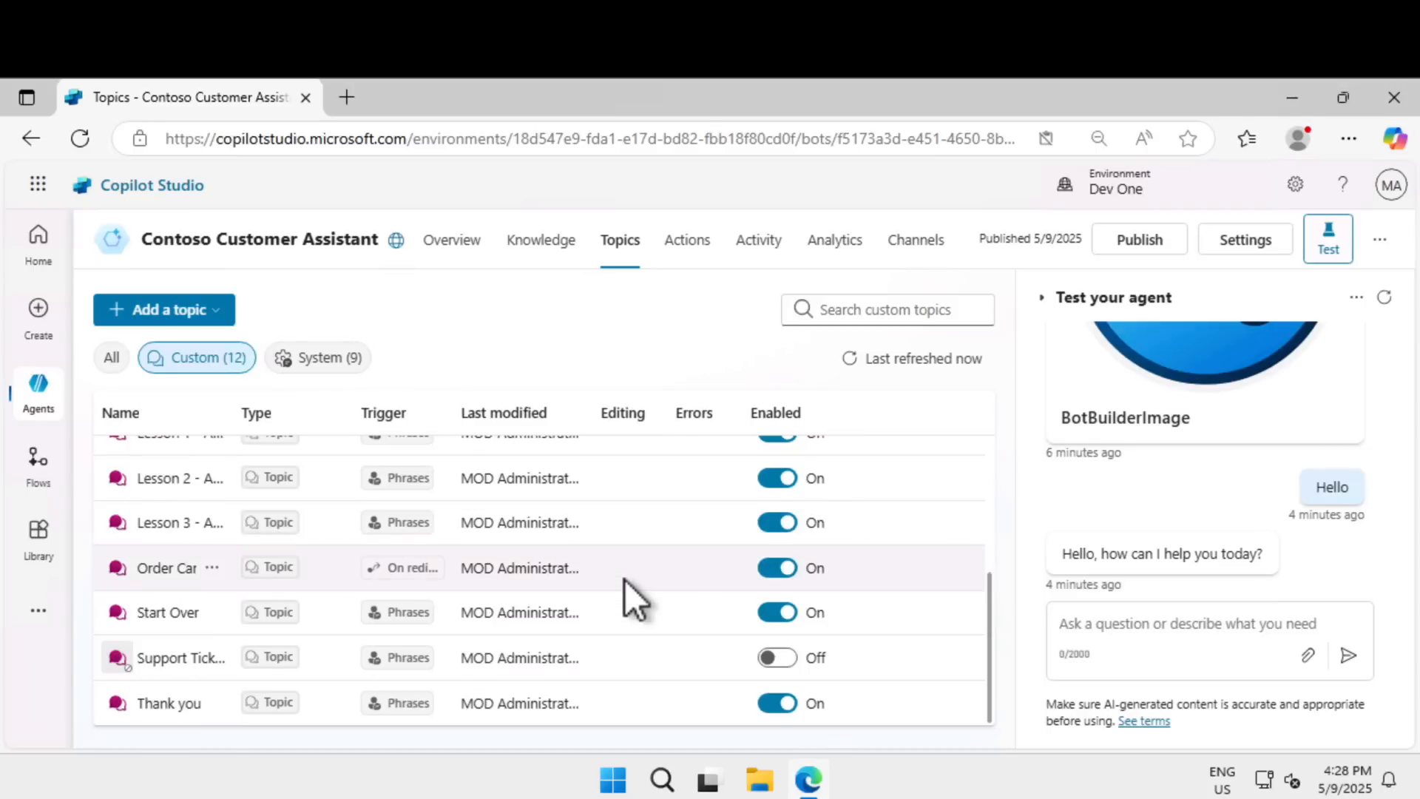
scroll(624, 580, "up", 3)
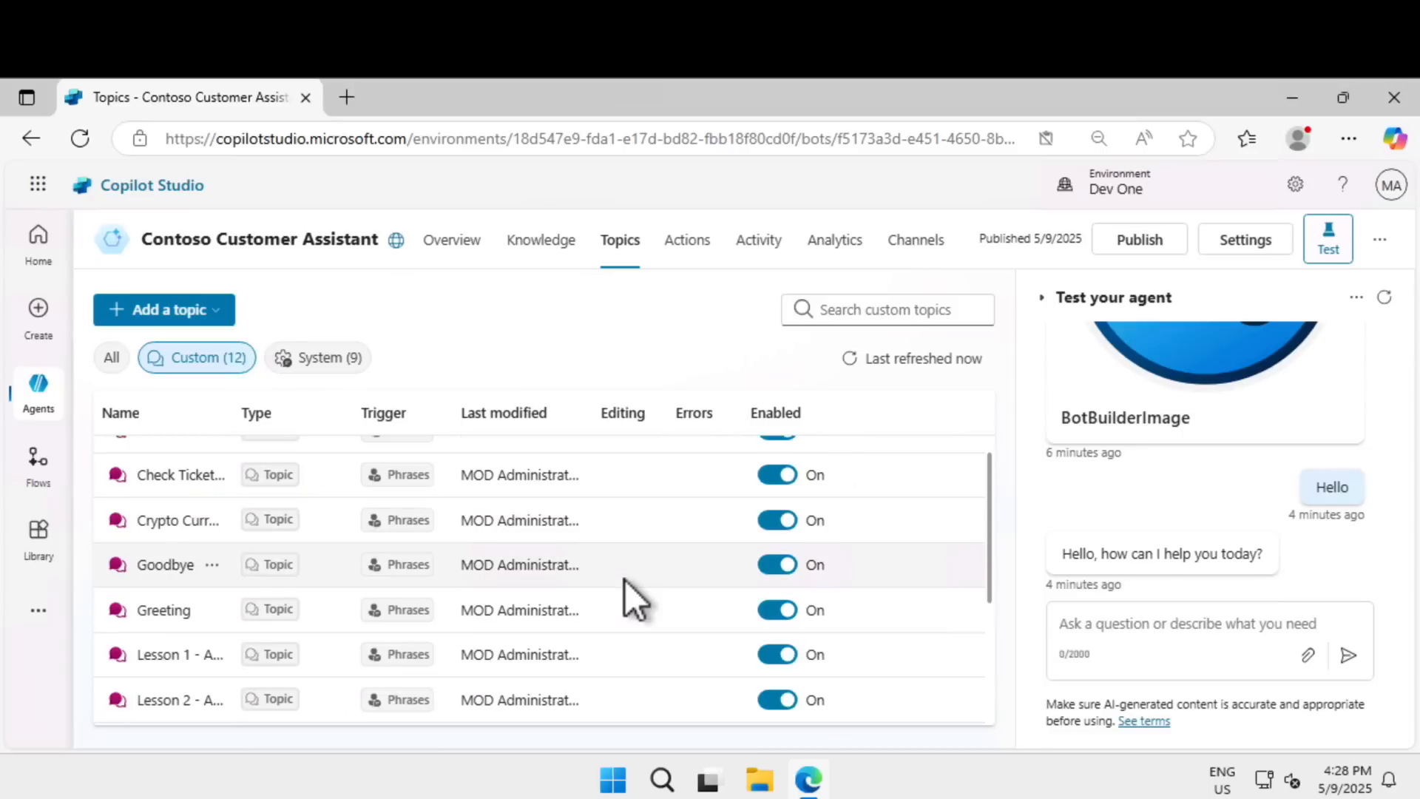
scroll(624, 580, "up", 1)
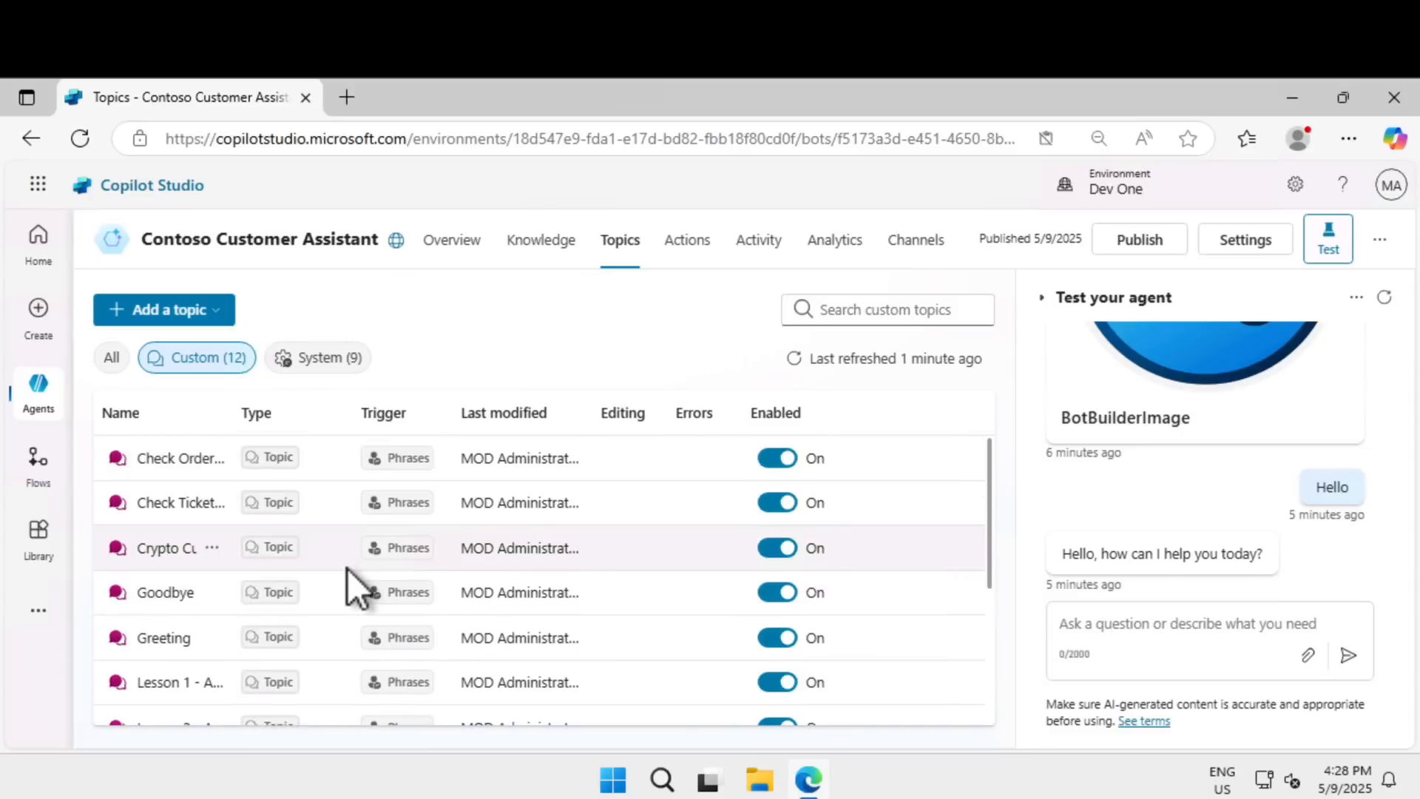
scroll(348, 569, "down", 2)
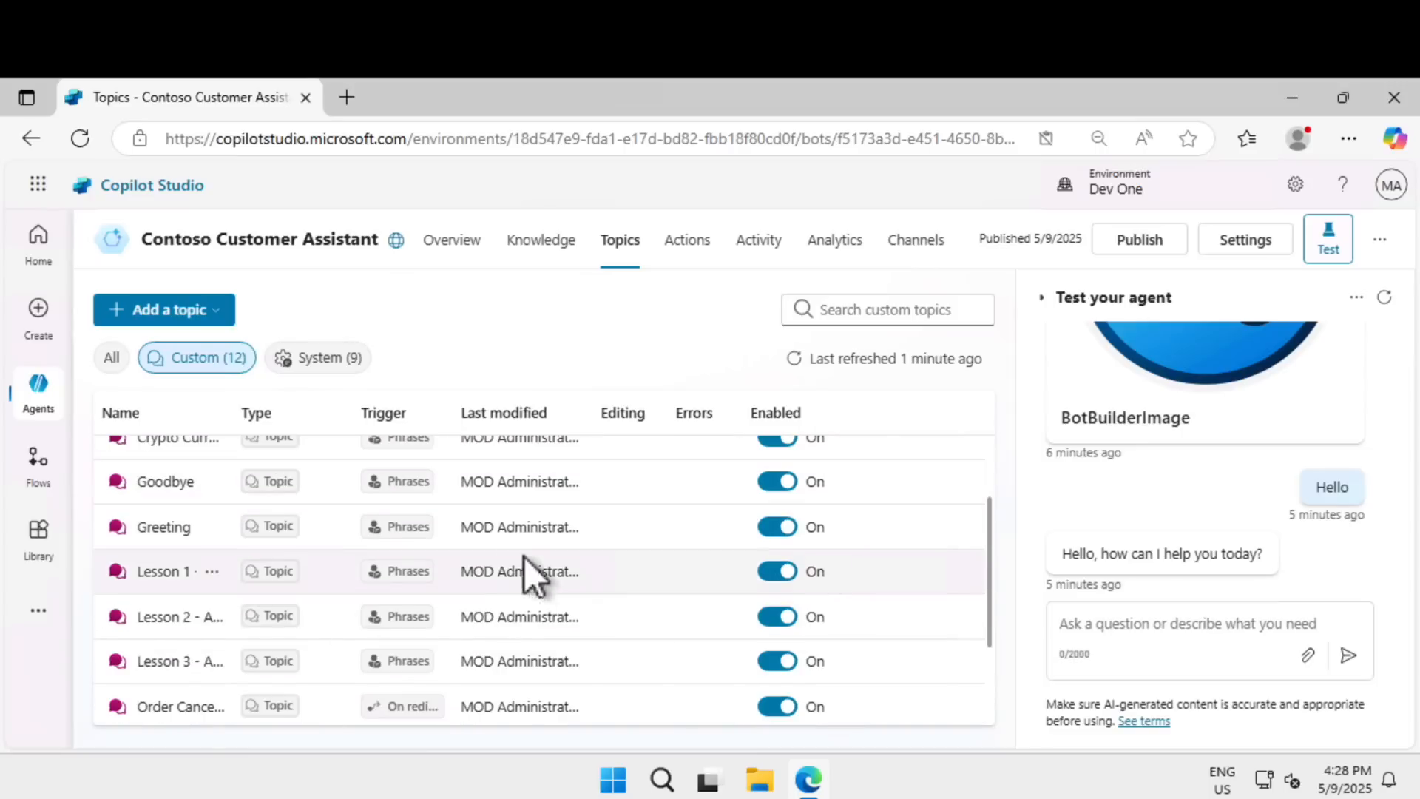
mouse_move(435, 605)
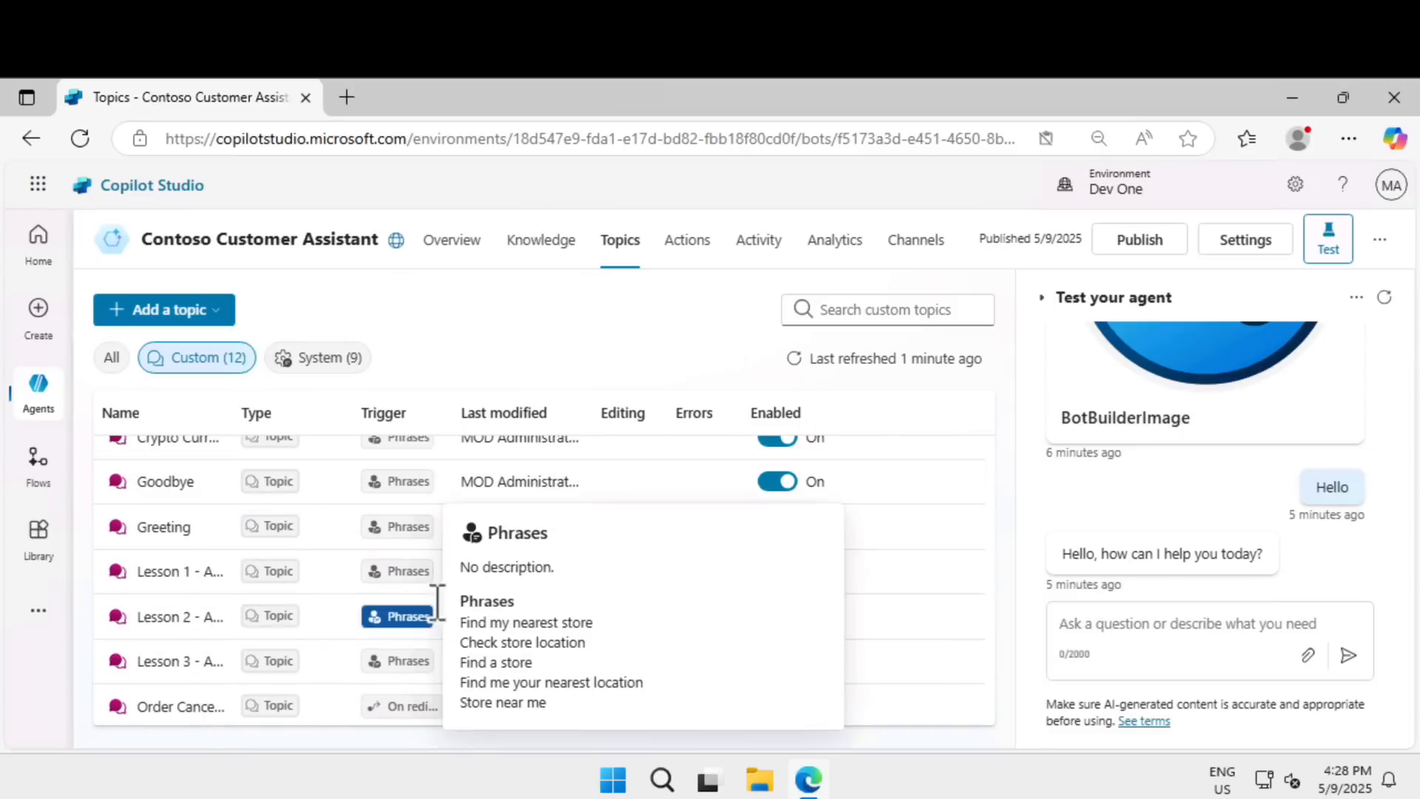
Show only the system topics and view the options for creating a new topic.
left_click(340, 362)
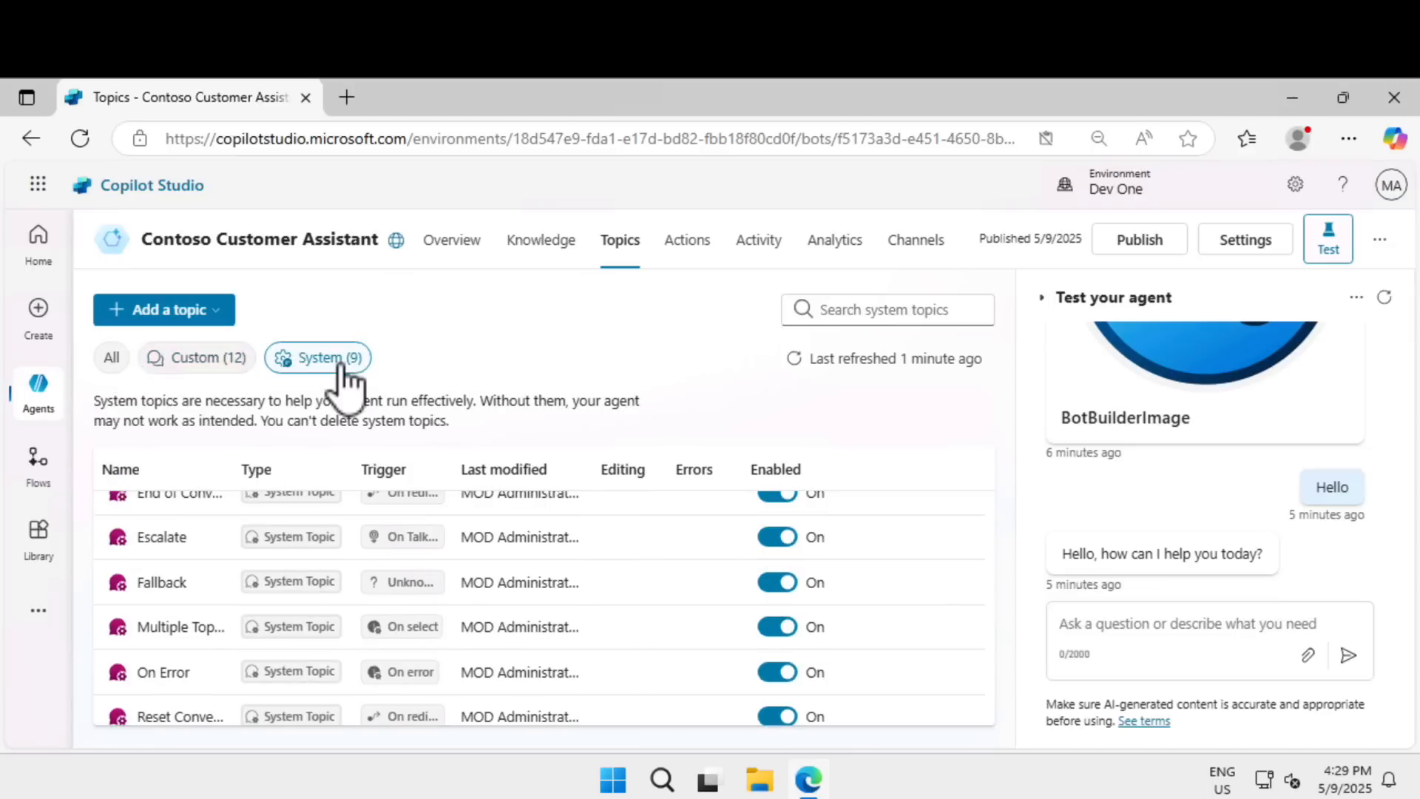
left_click(215, 321)
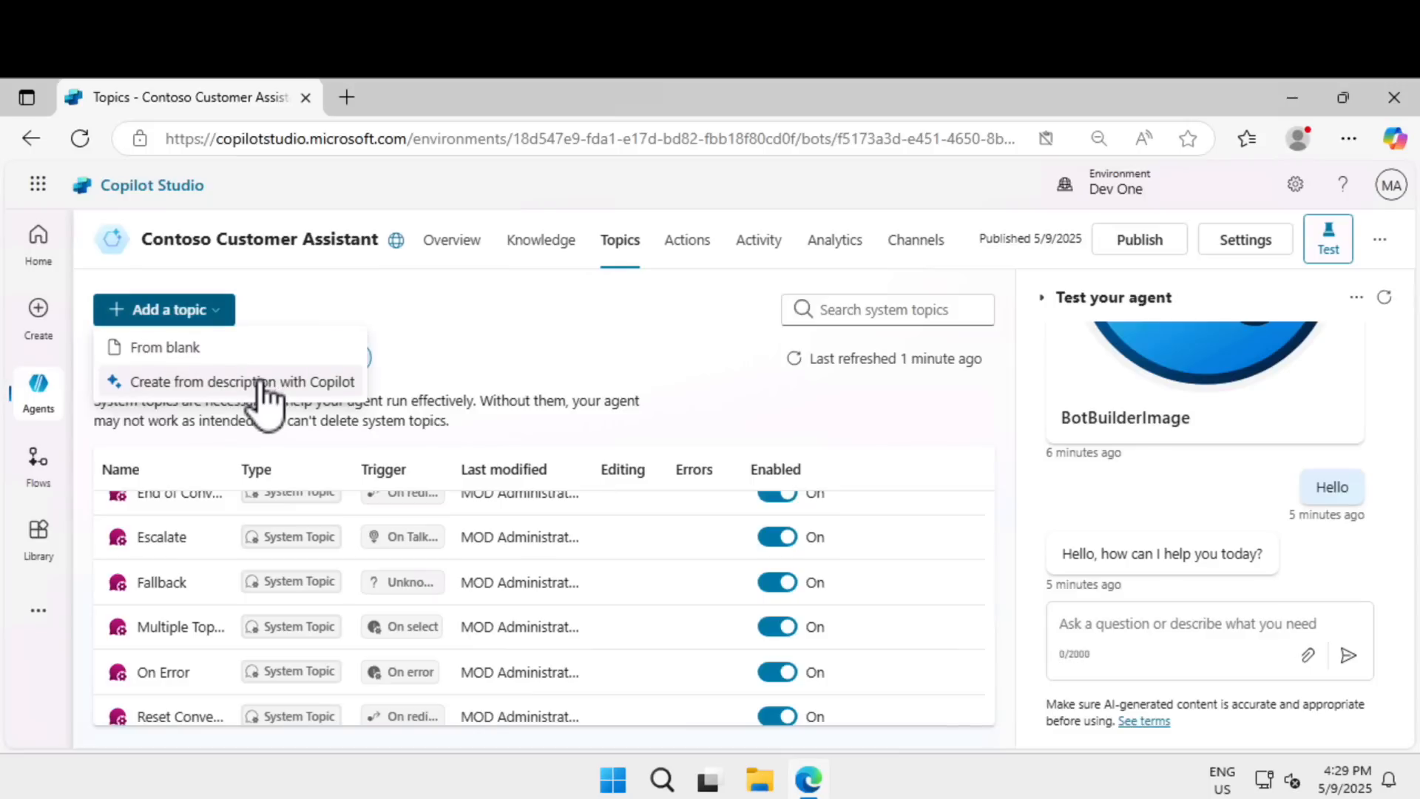
Examine the featured and library actions available to the agent and the new action types, without adding any.
left_click(684, 274)
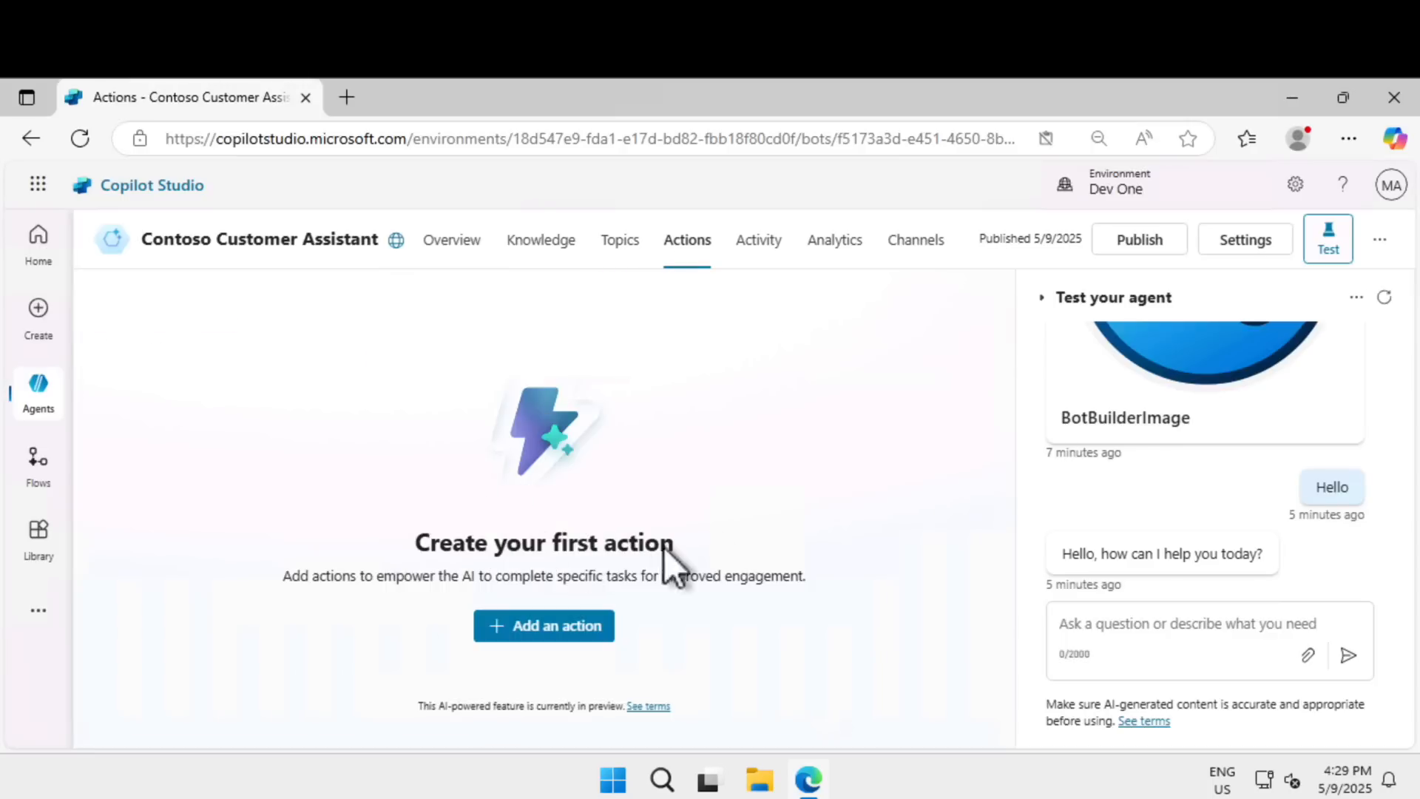
left_click(553, 629)
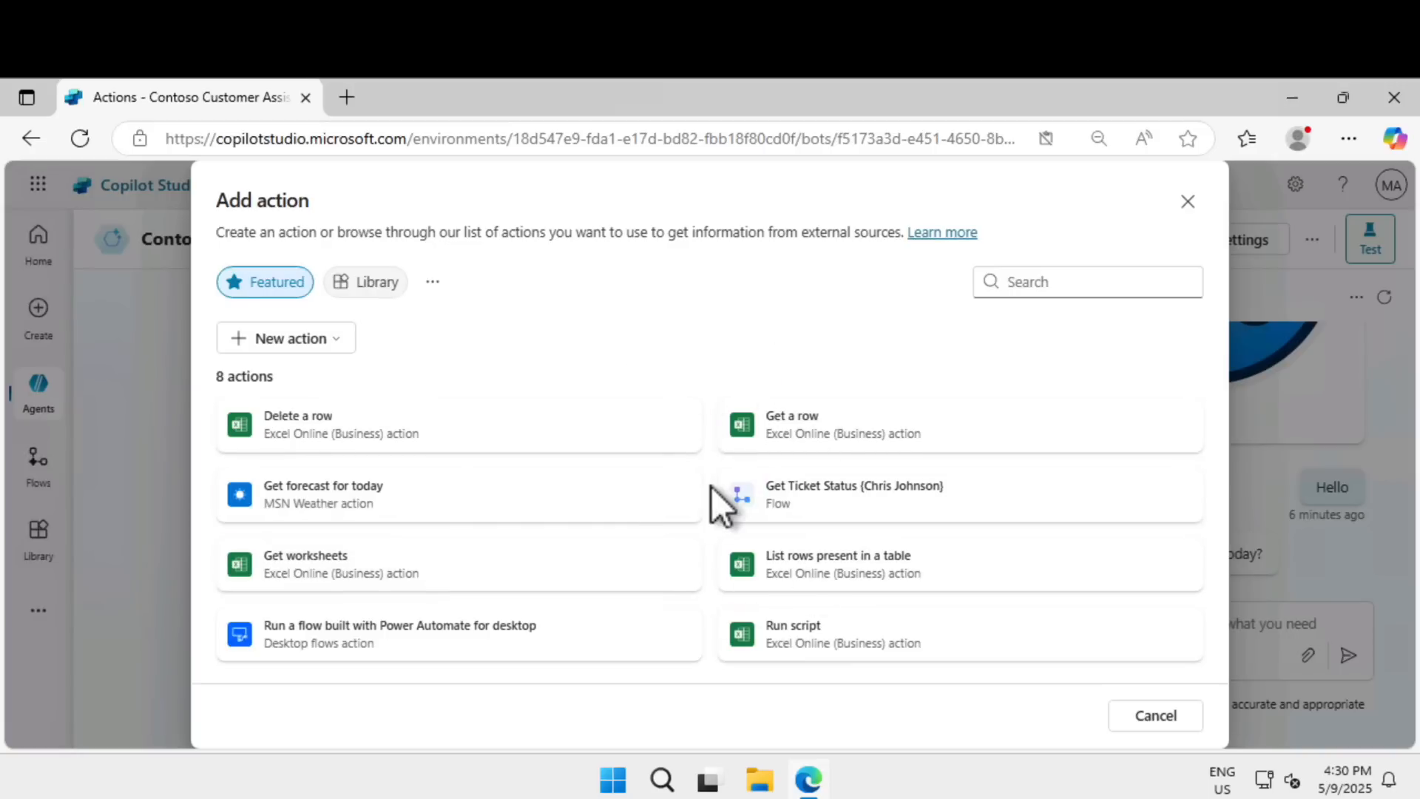
left_click(368, 285)
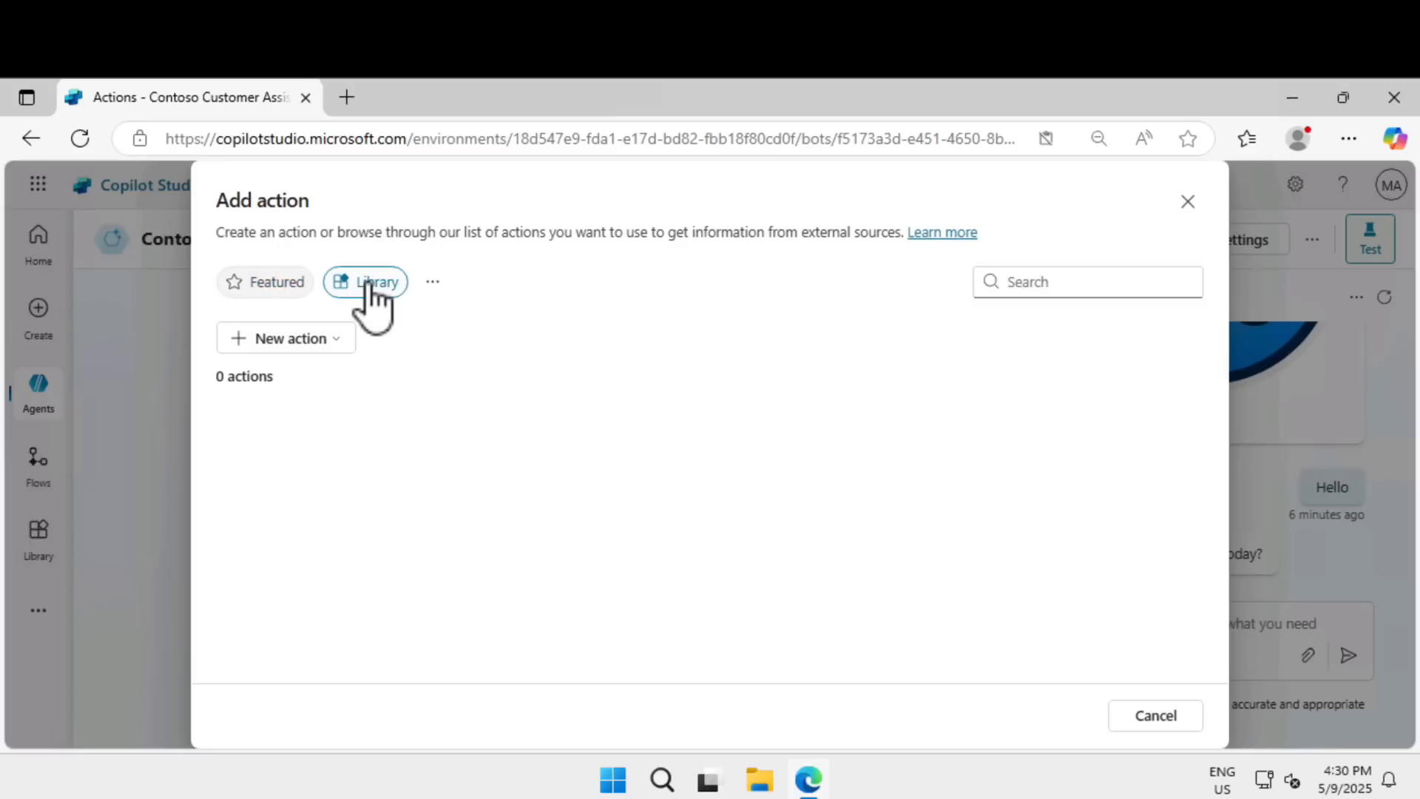
left_click(316, 337)
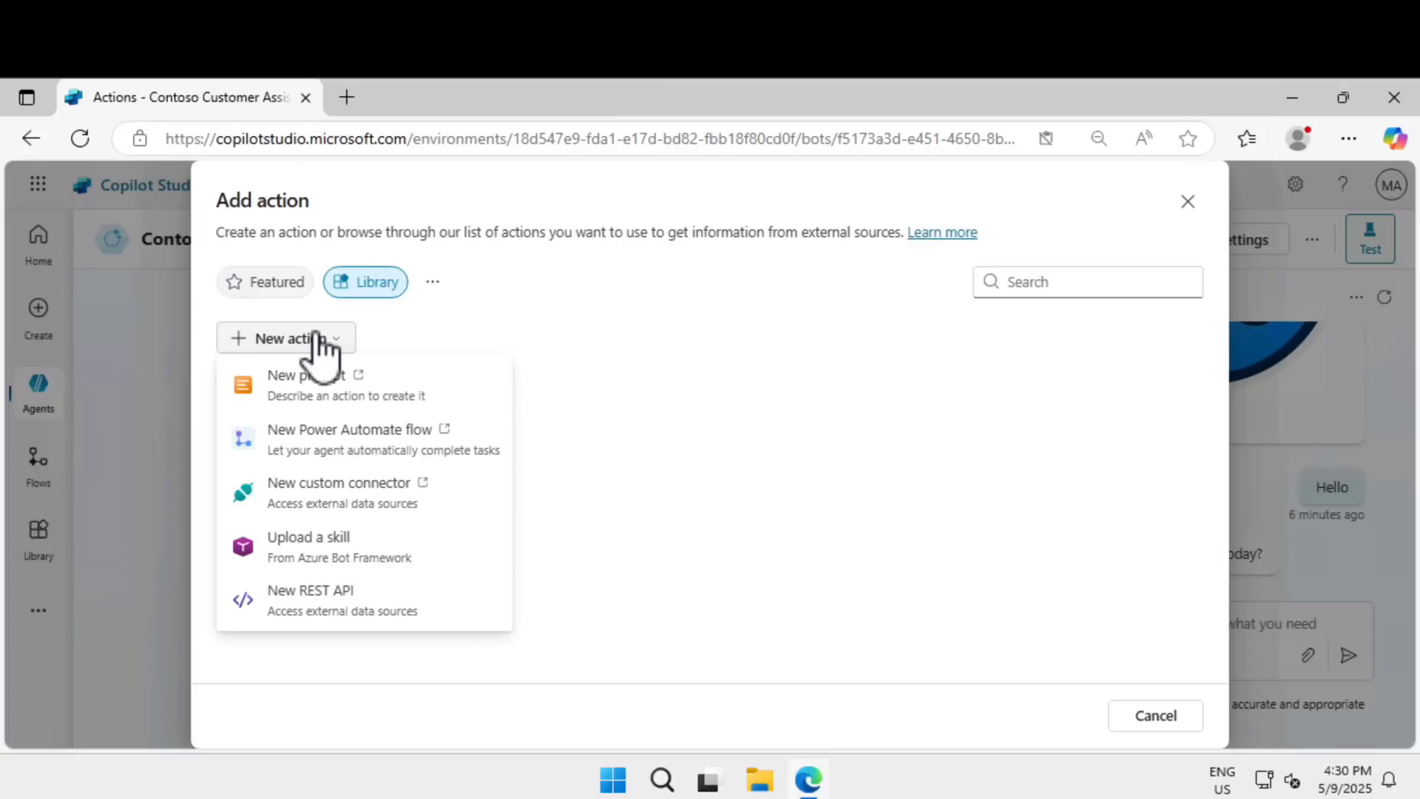
left_click(1188, 203)
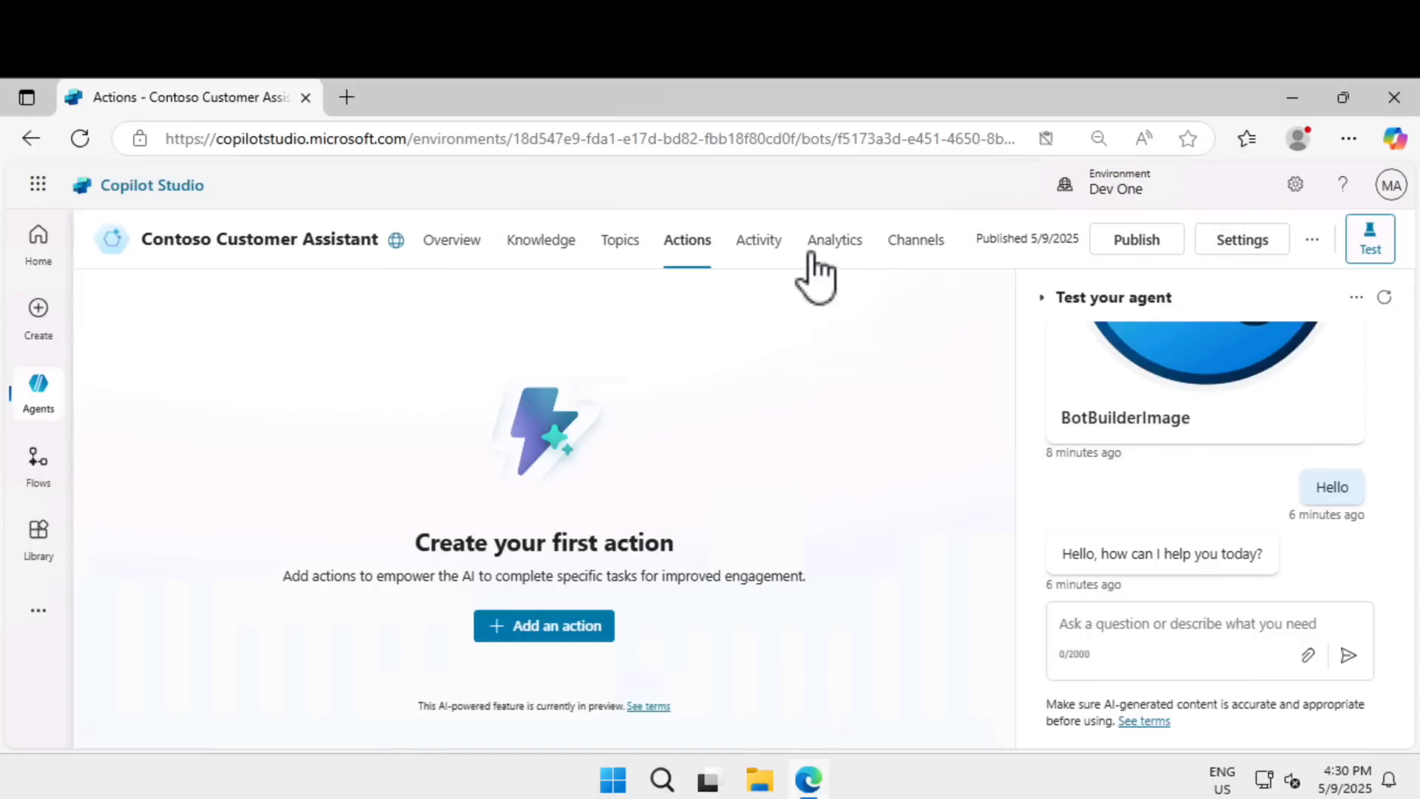
View the agent's activity and examine its analytics on outcomes and engagement, knowledge source use and satisfaction.
left_click(776, 253)
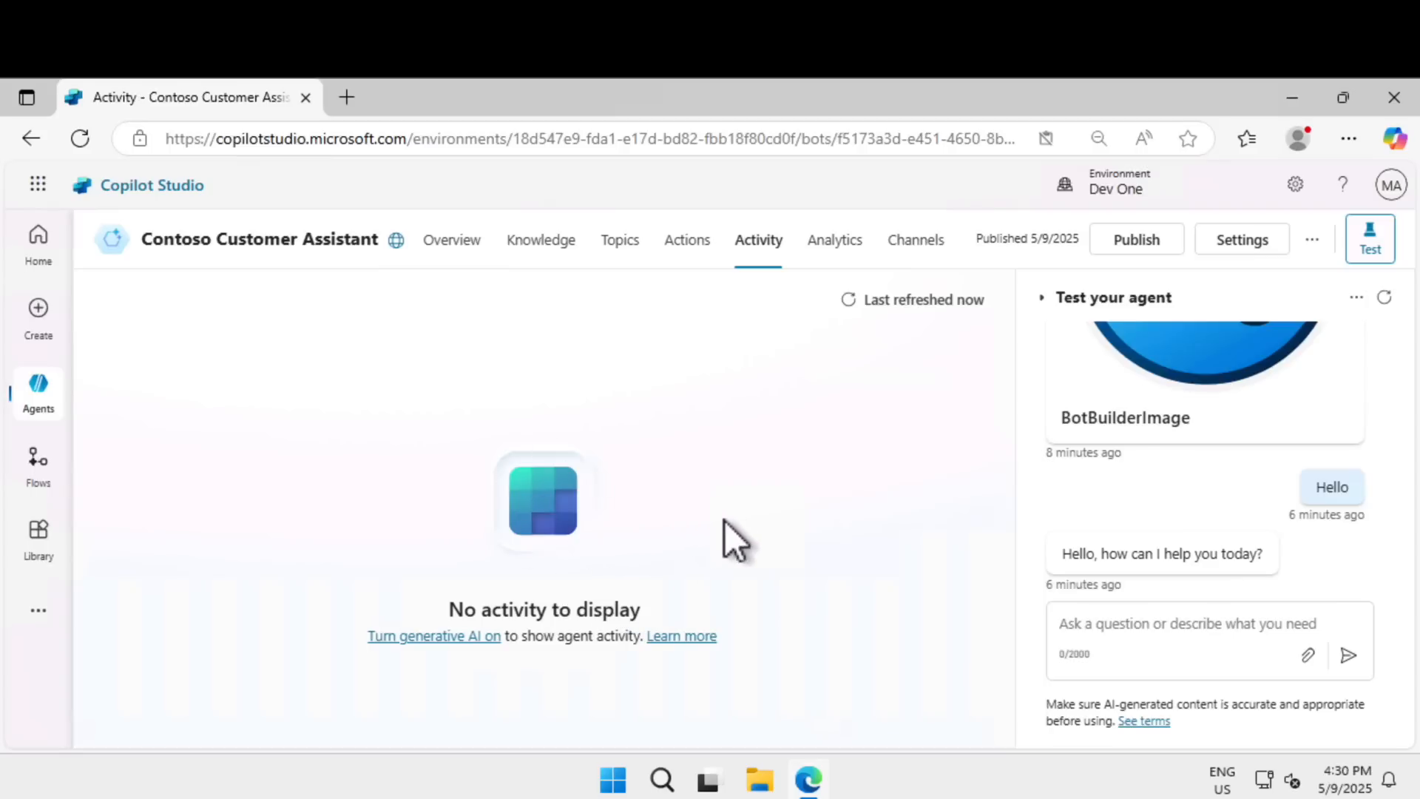
left_click(832, 249)
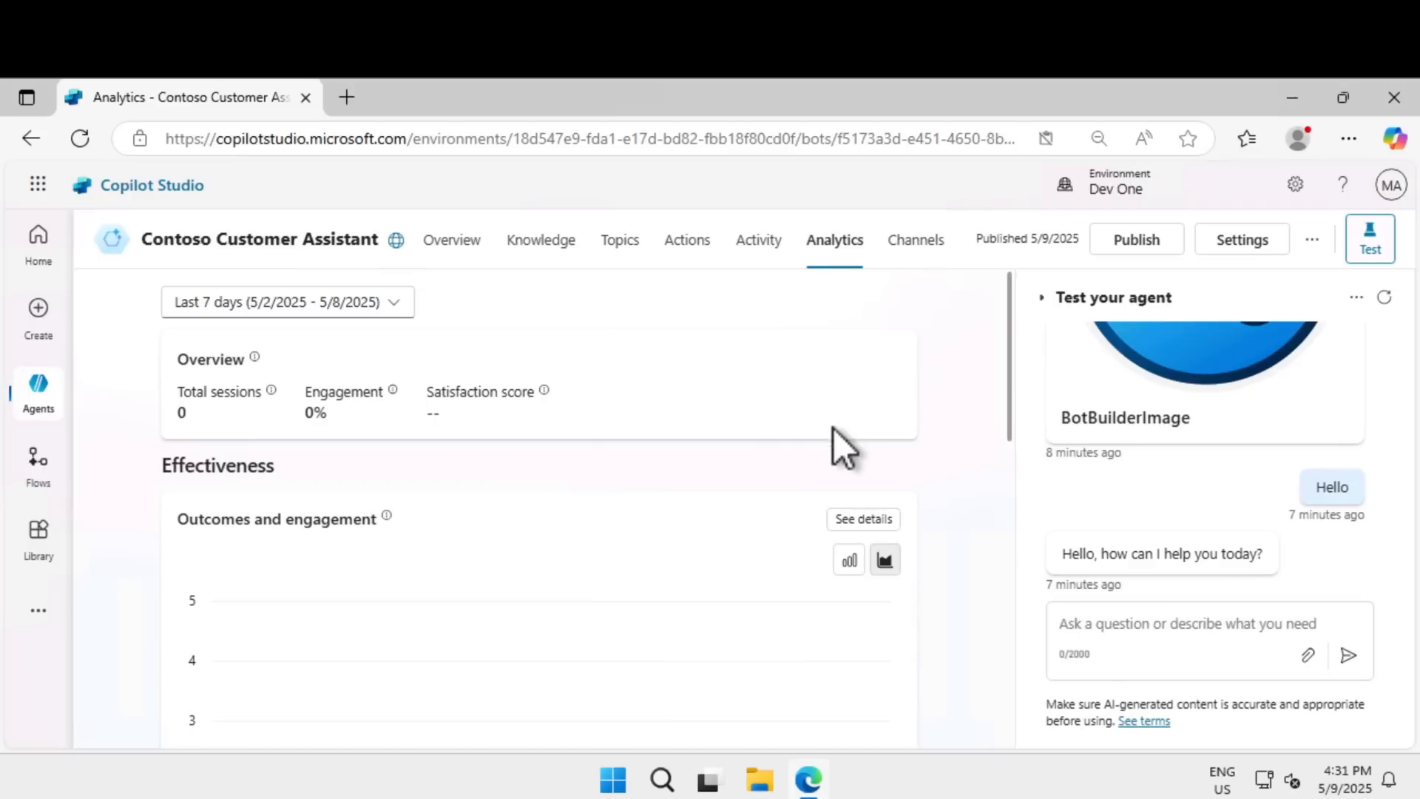
mouse_move(668, 608)
scroll(668, 607, "down", 1)
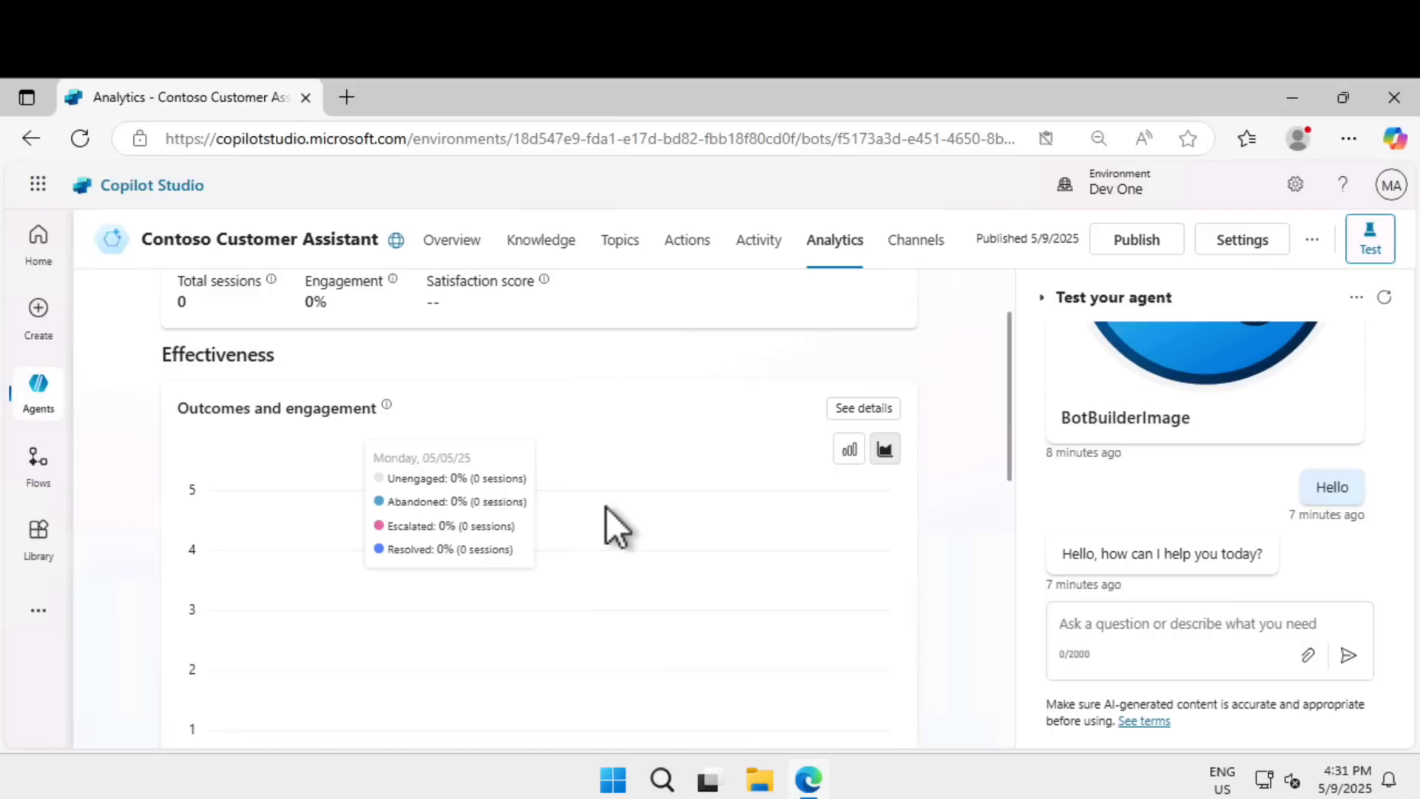
scroll(606, 507, "down", 4)
scroll(607, 507, "up", 3)
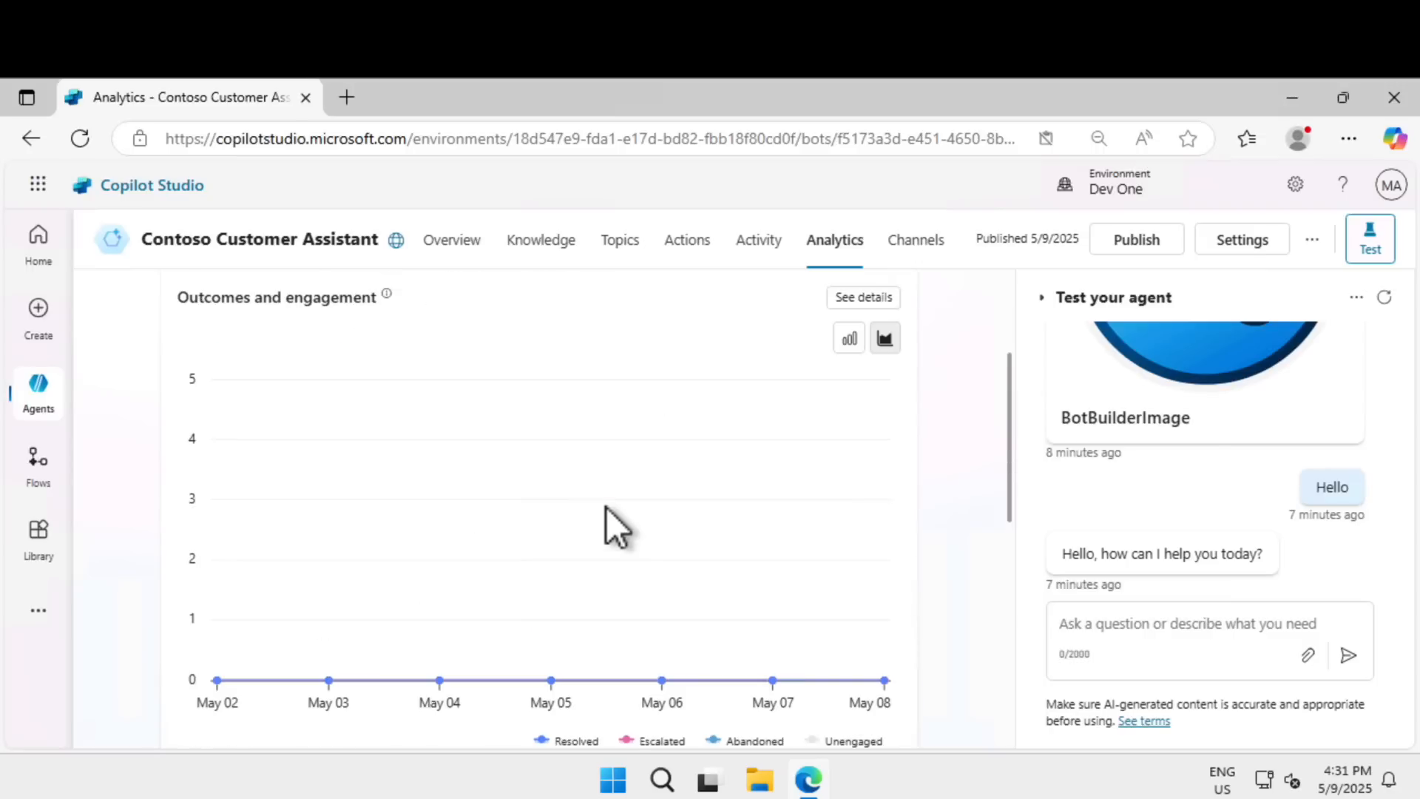
scroll(606, 507, "down", 3)
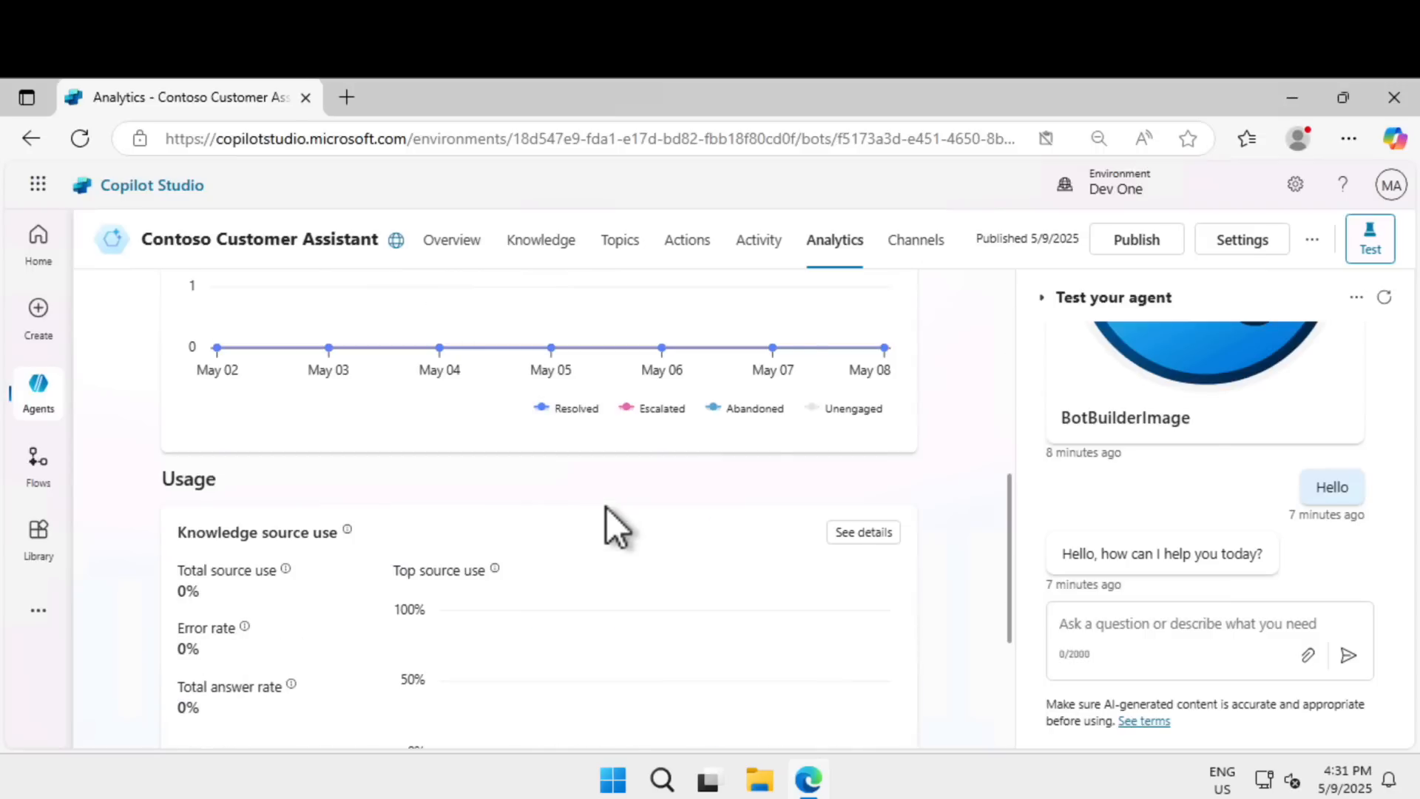
scroll(606, 507, "down", 3)
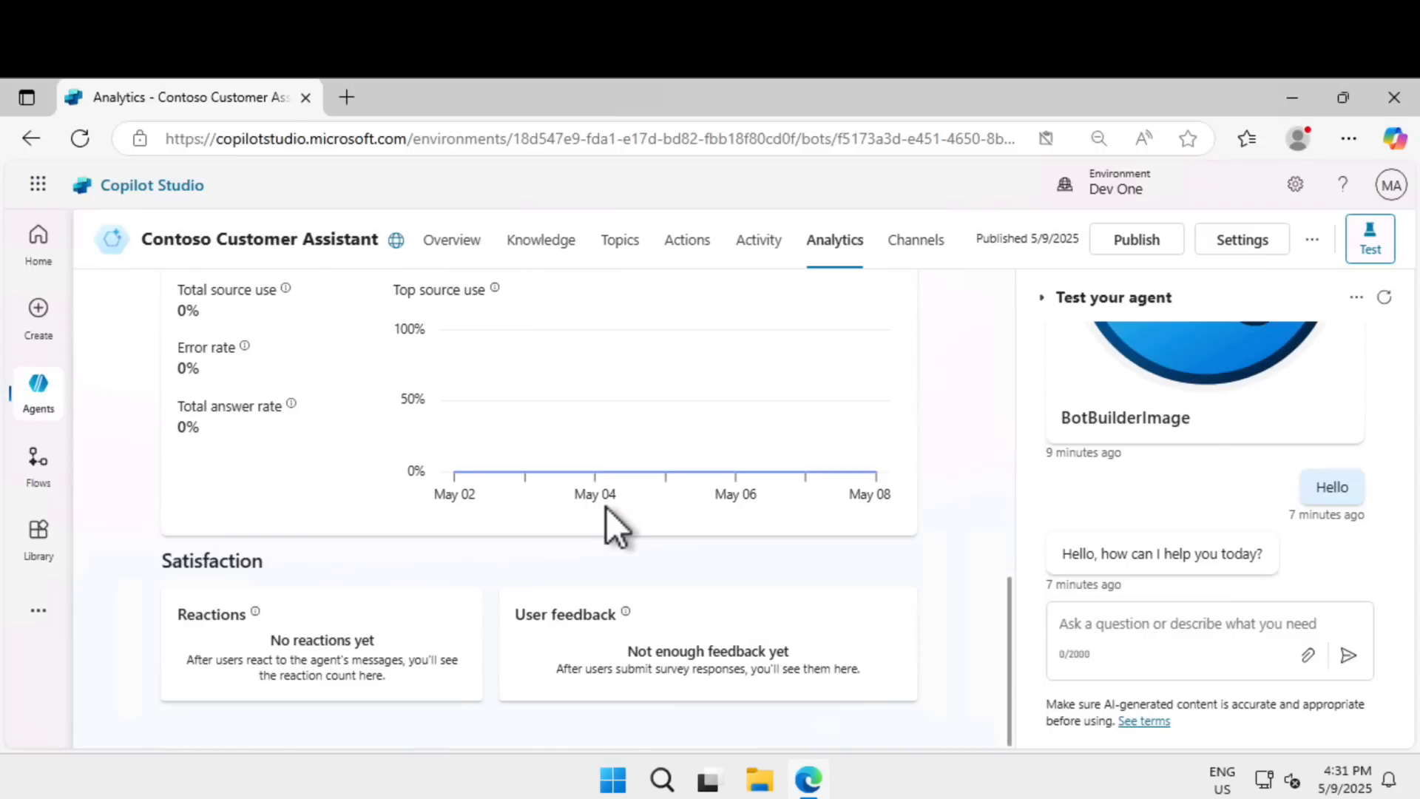
scroll(606, 507, "up", 3)
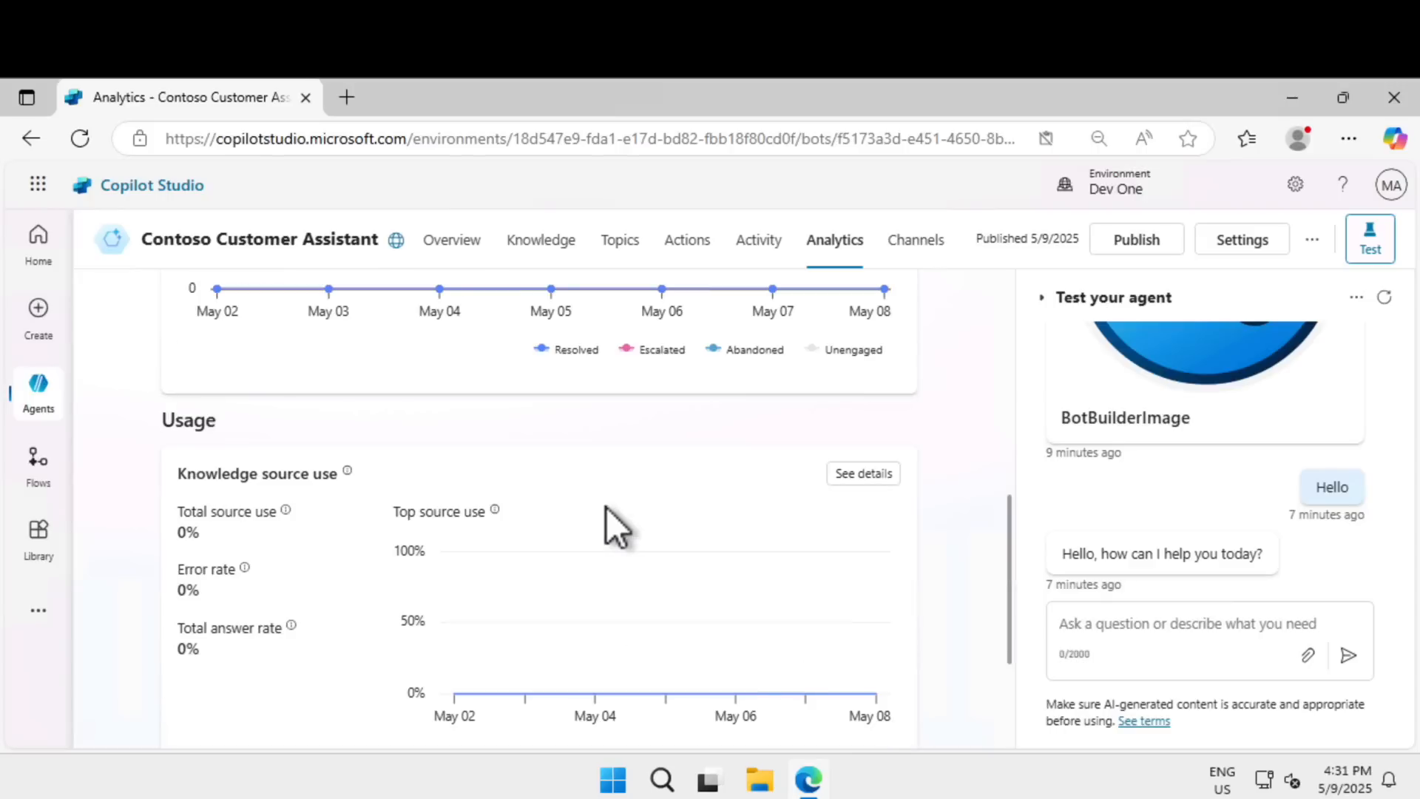
Examine the agent's draft and published status on the Channels page and all the channels it can be deployed to.
left_click(918, 244)
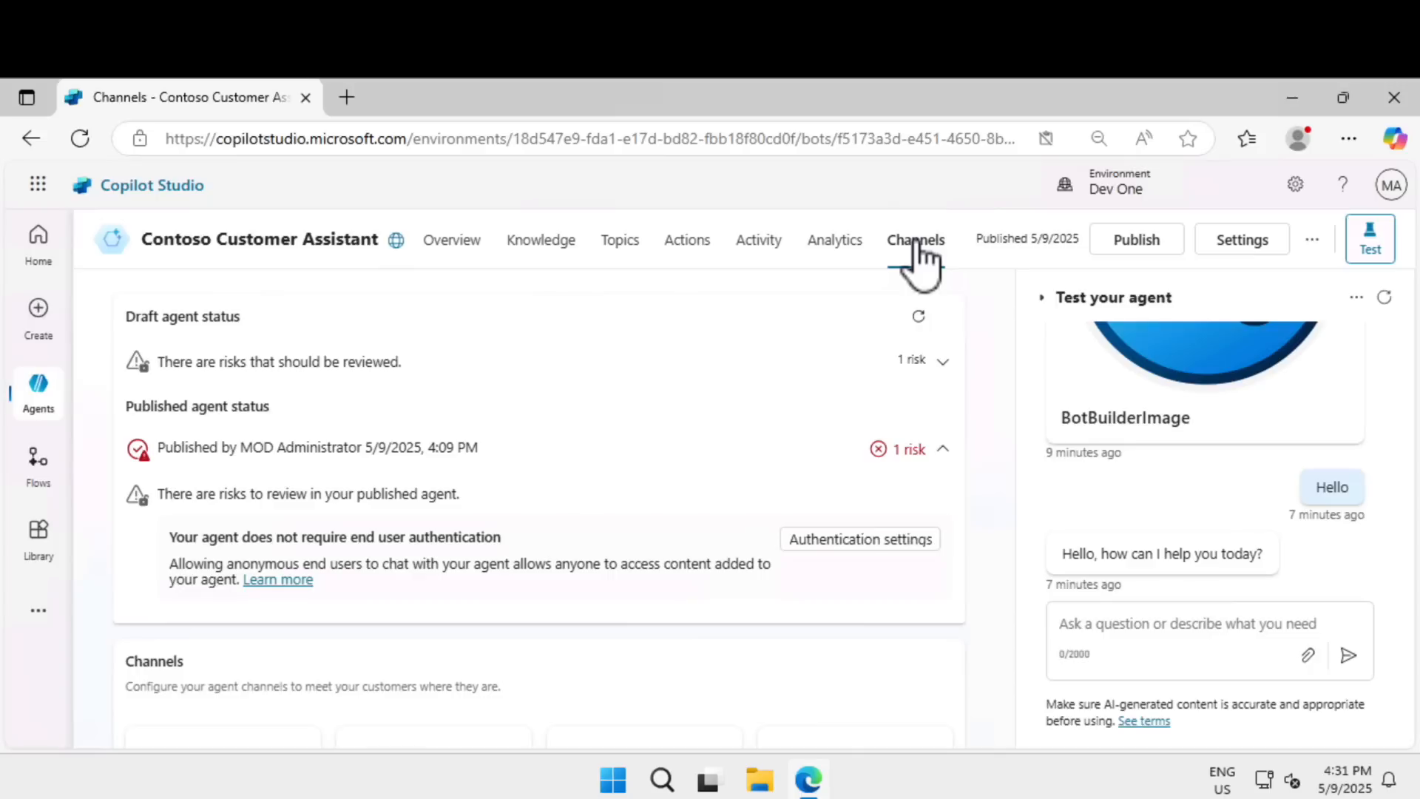
scroll(681, 500, "down", 3)
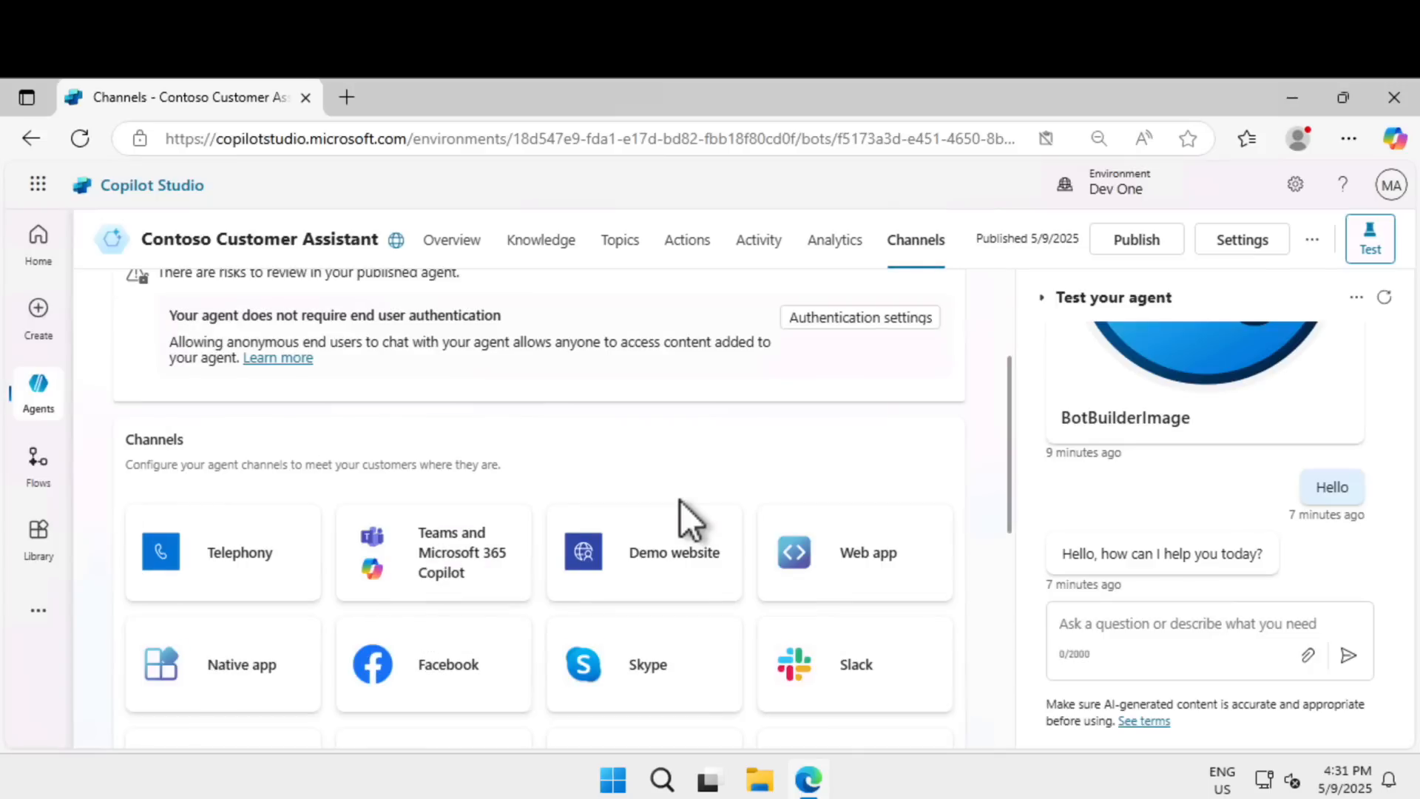
scroll(680, 501, "down", 3)
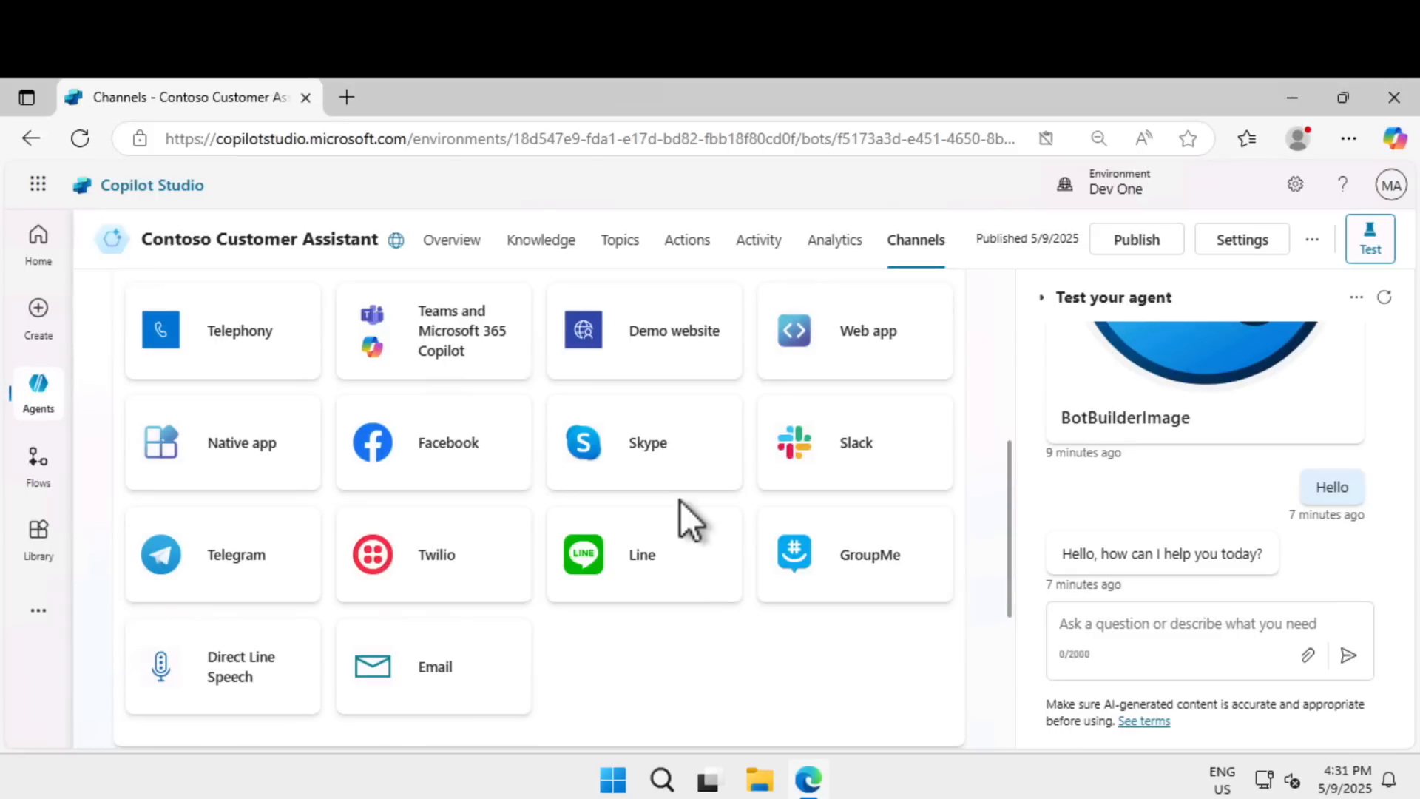
Examine the environments available for selection and the agent's publish confirmation, without switching environment or publishing.
left_click(1117, 191)
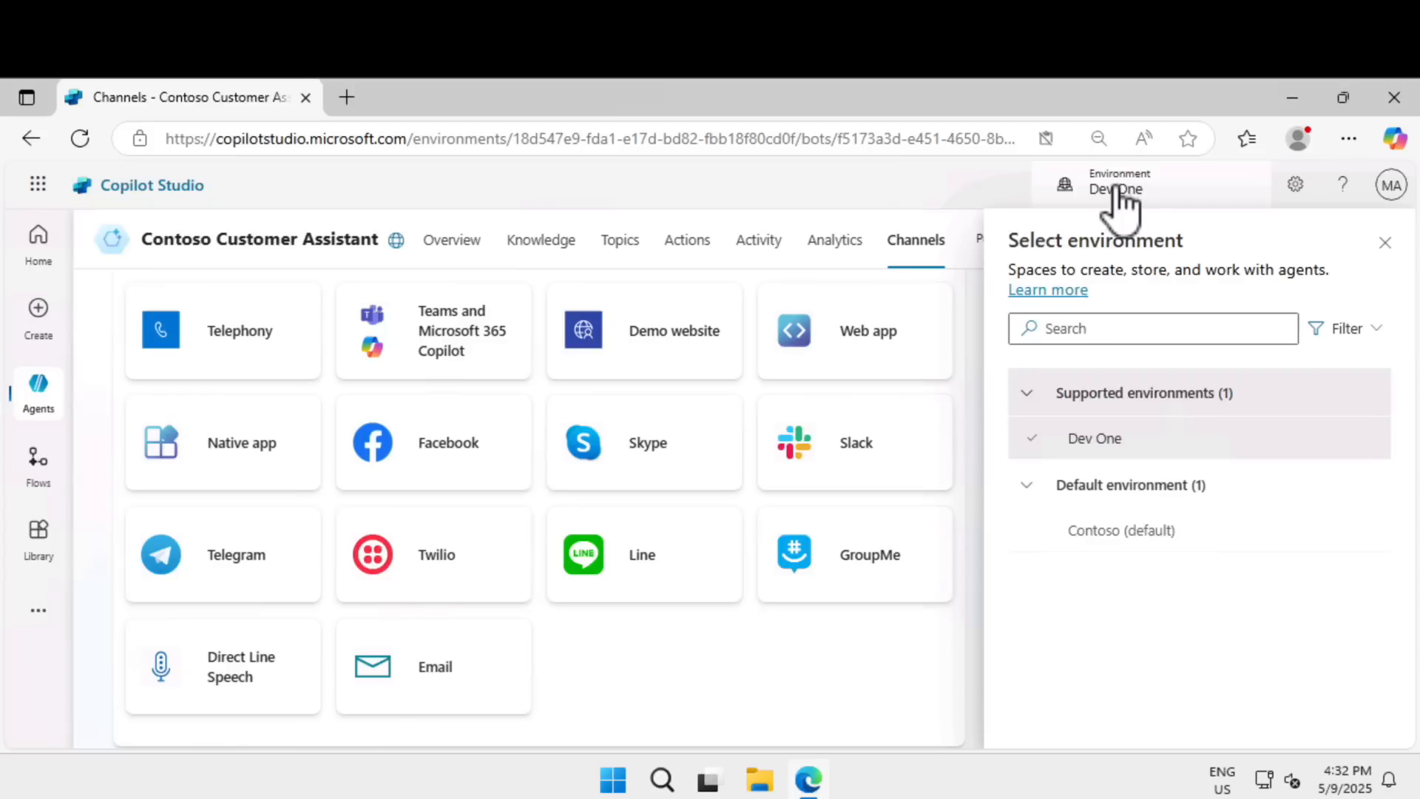
left_click(1384, 244)
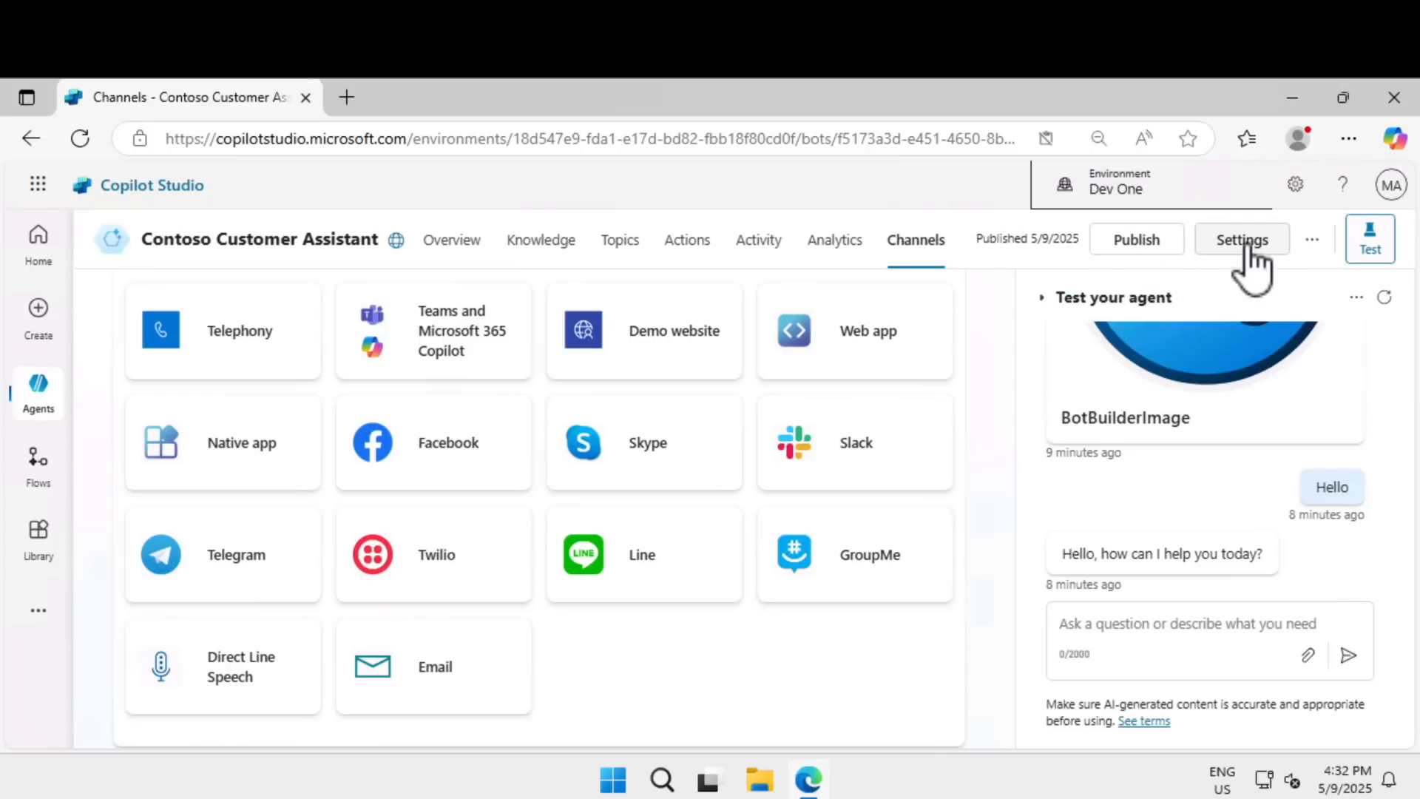
left_click(1149, 241)
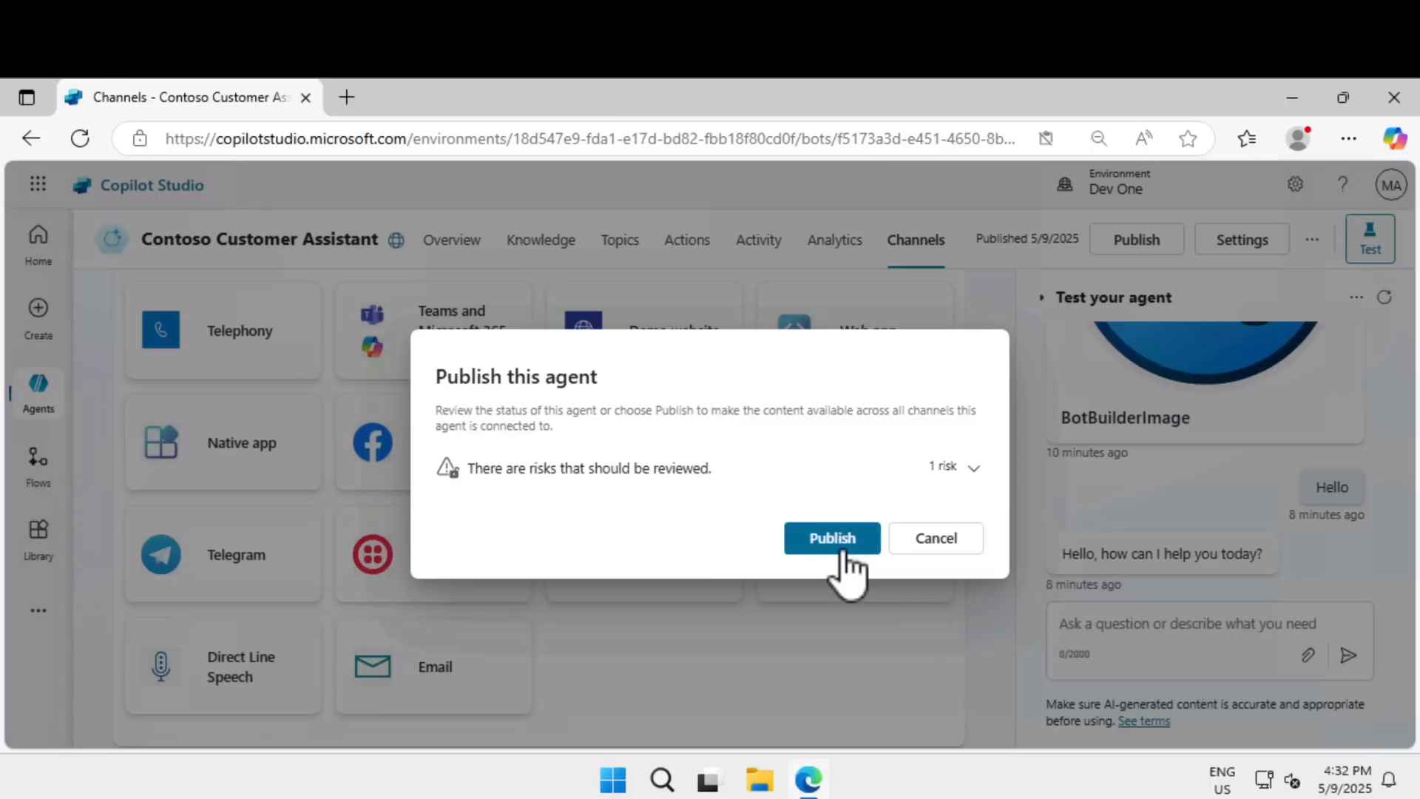
left_click(947, 542)
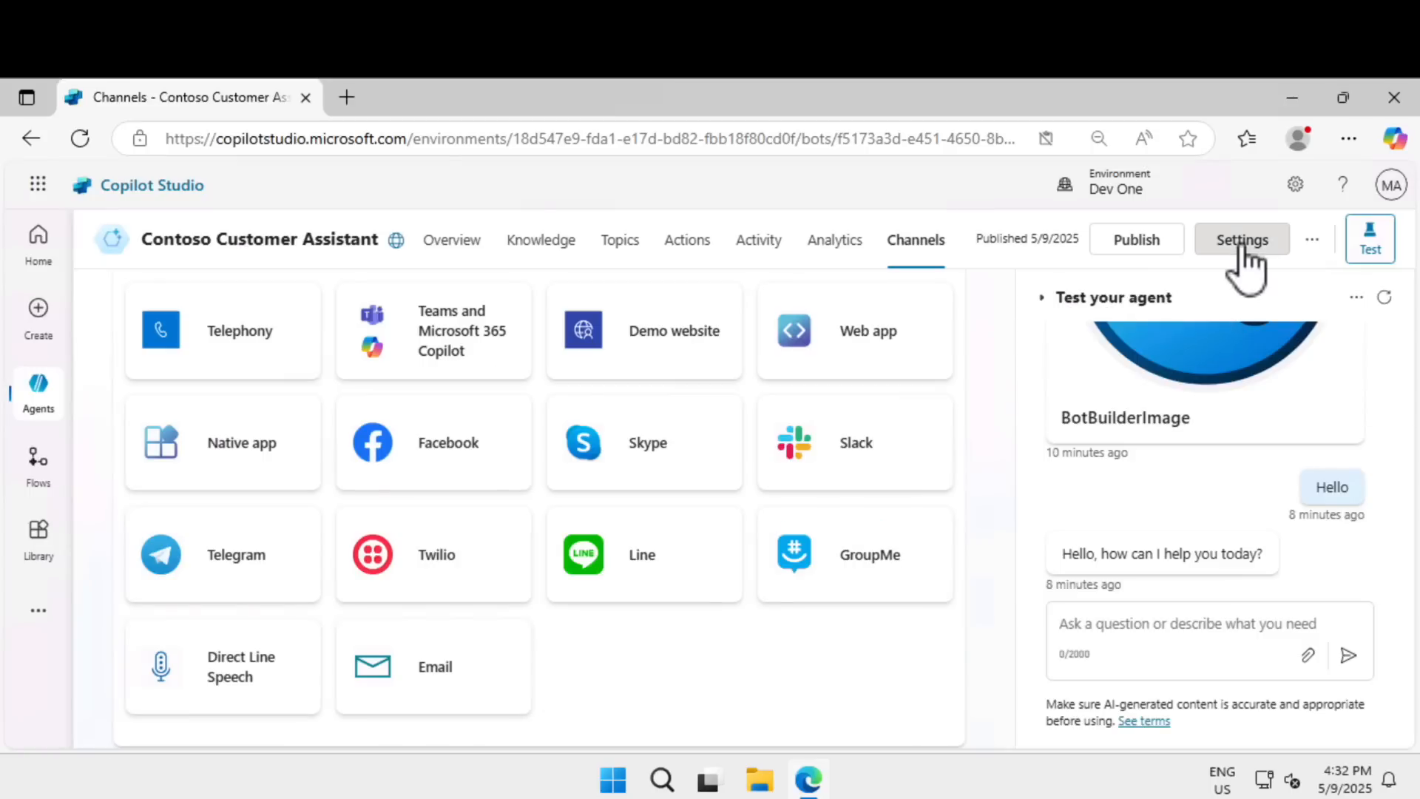
Examine the agent's settings for agent details, security and languages, leaving them as they are.
left_click(1245, 252)
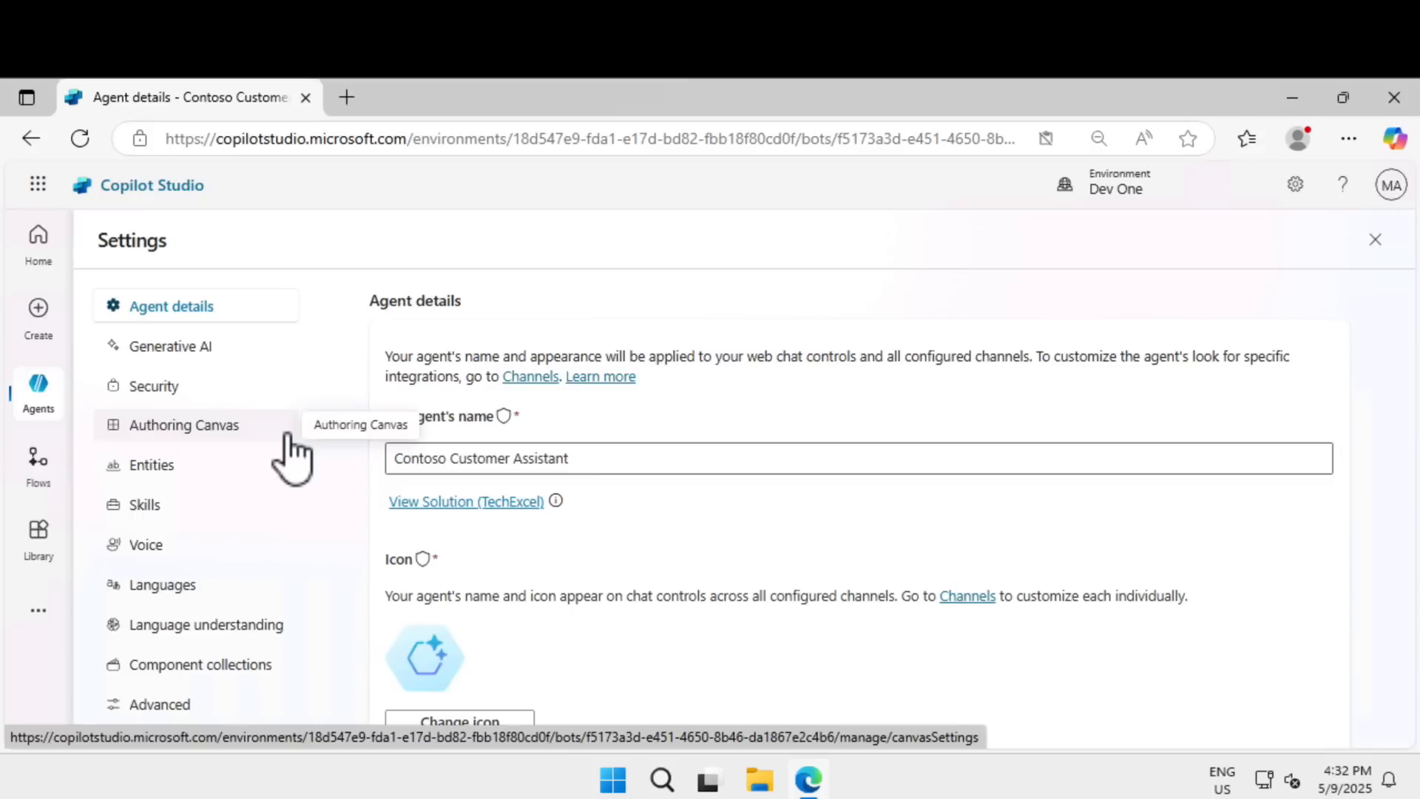
left_click(243, 388)
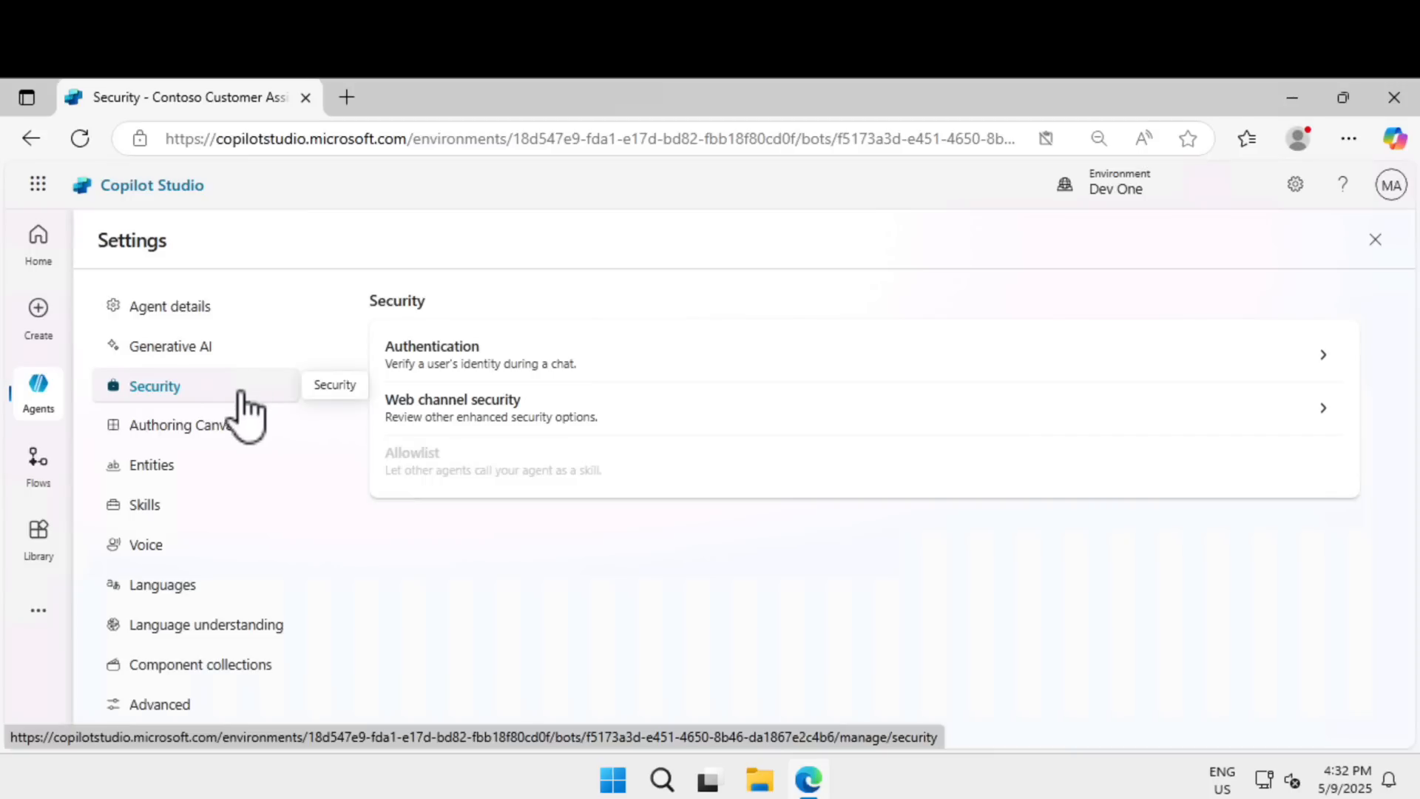
left_click(189, 585)
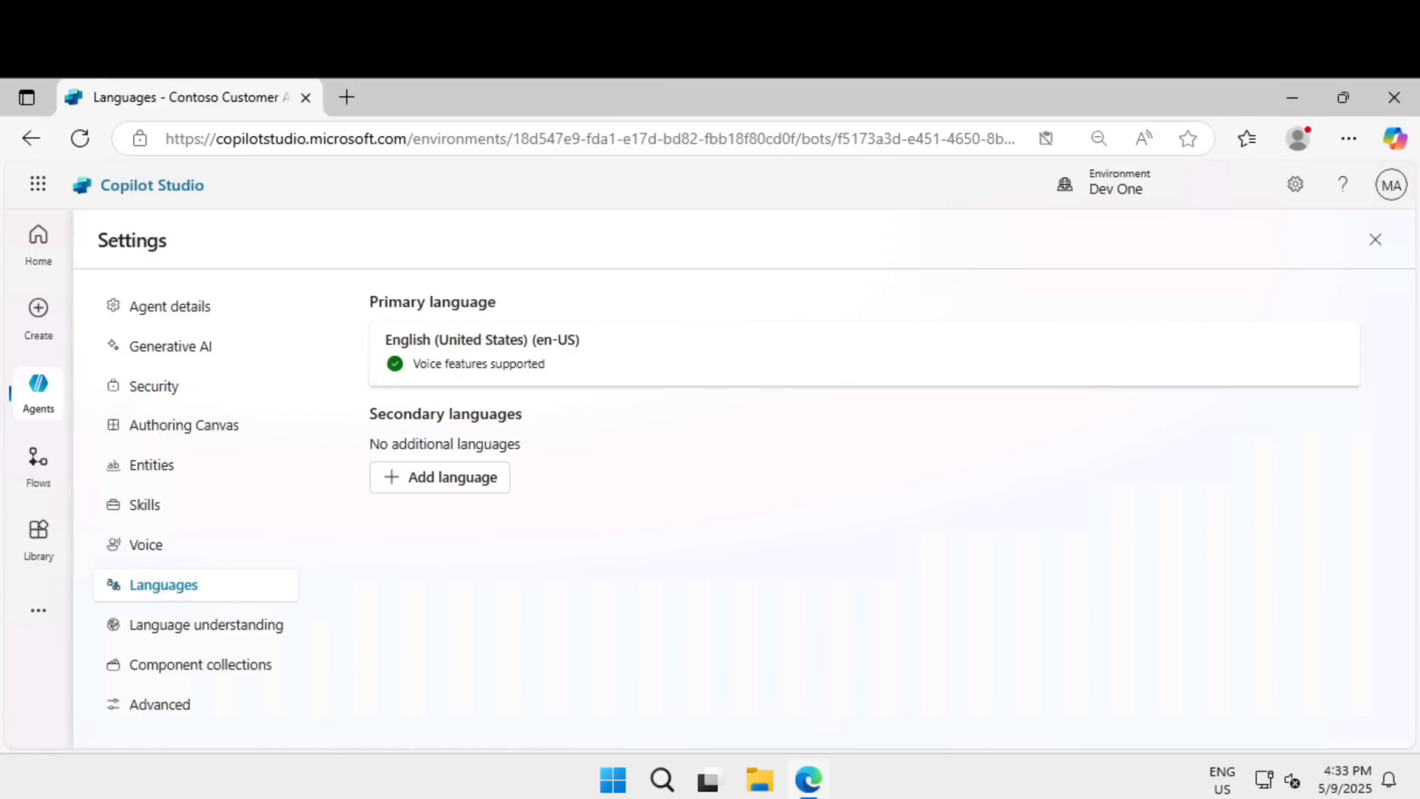
left_click(1374, 242)
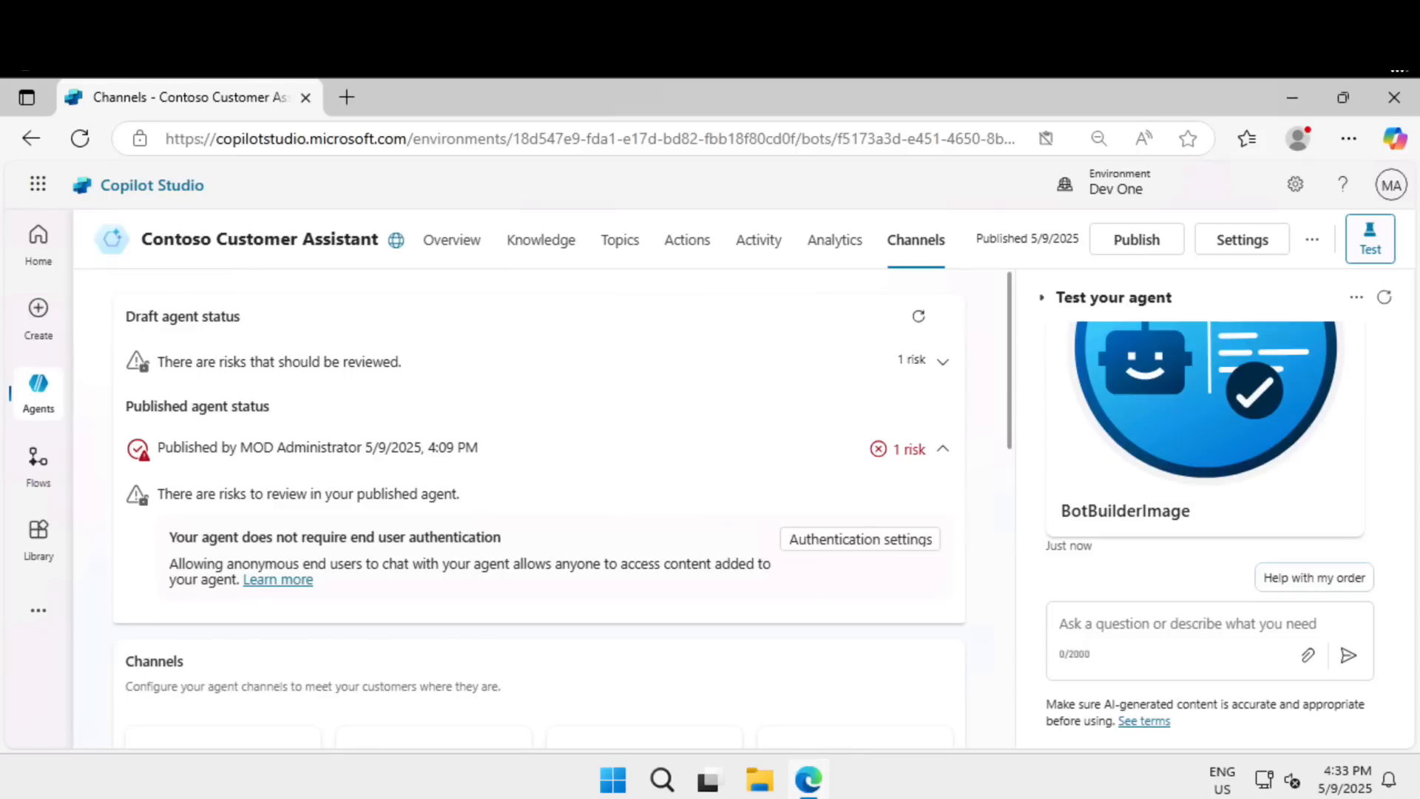
Examine the agent's list of custom topics, including the type, trigger and enabled information for each topic.
left_click(620, 240)
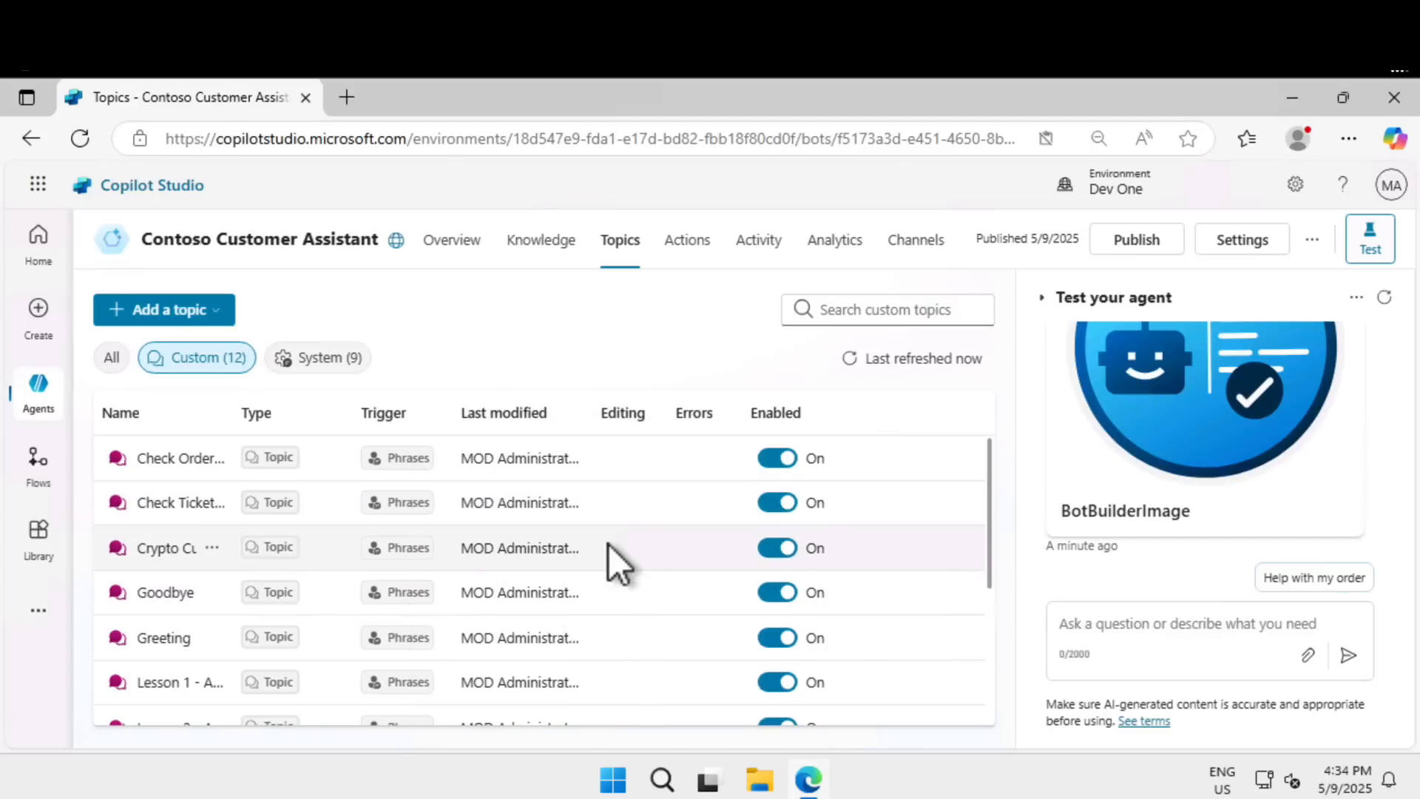
scroll(608, 544, "down", 4)
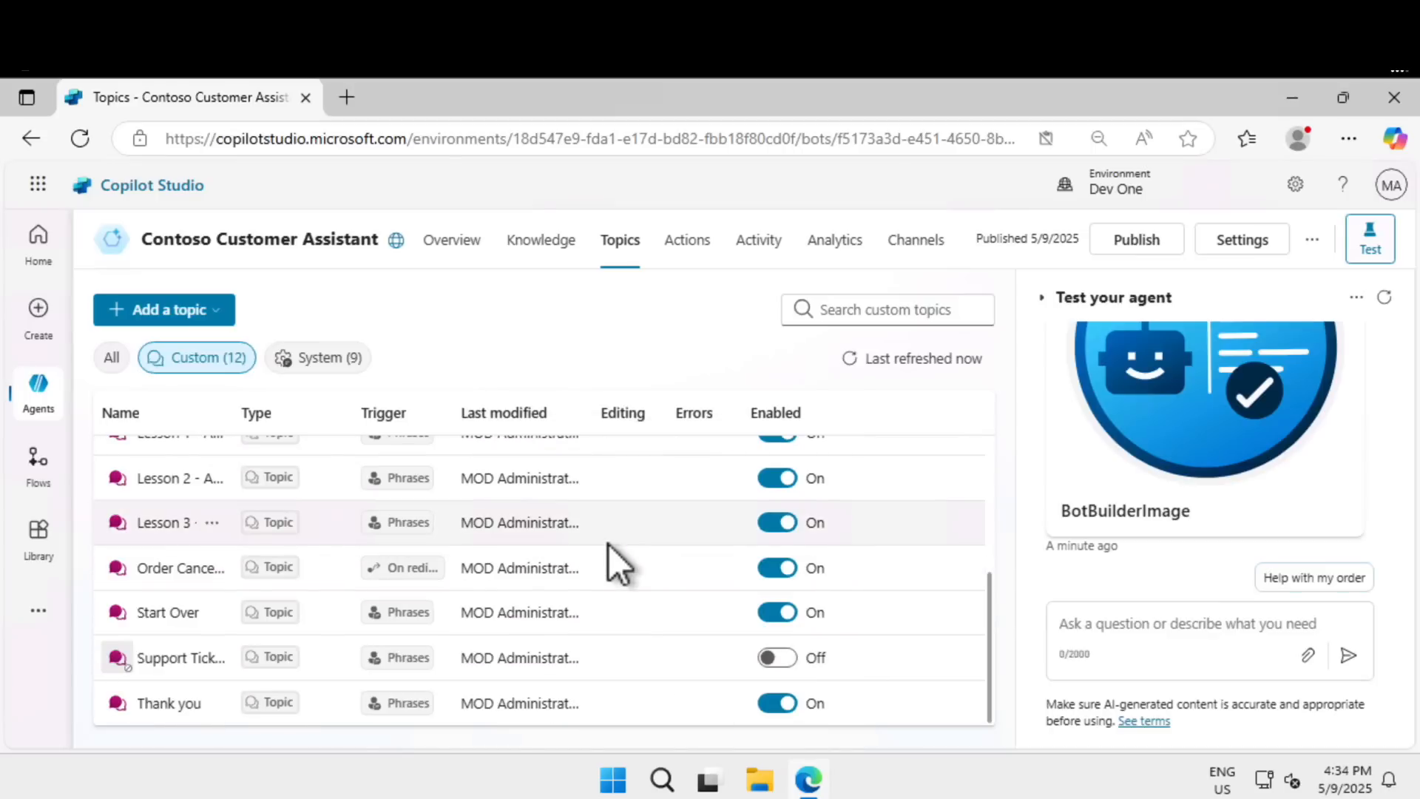
scroll(608, 544, "up", 5)
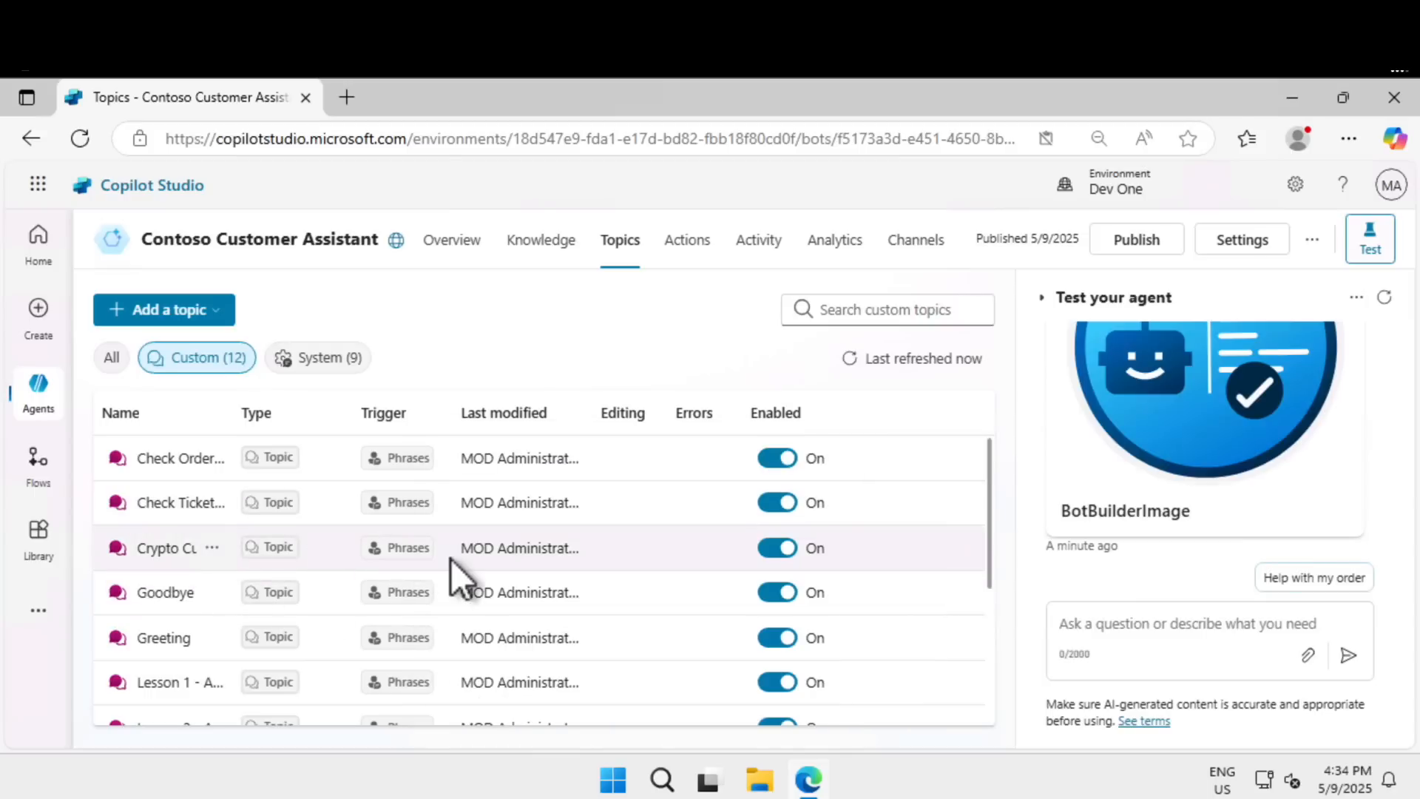
mouse_move(451, 558)
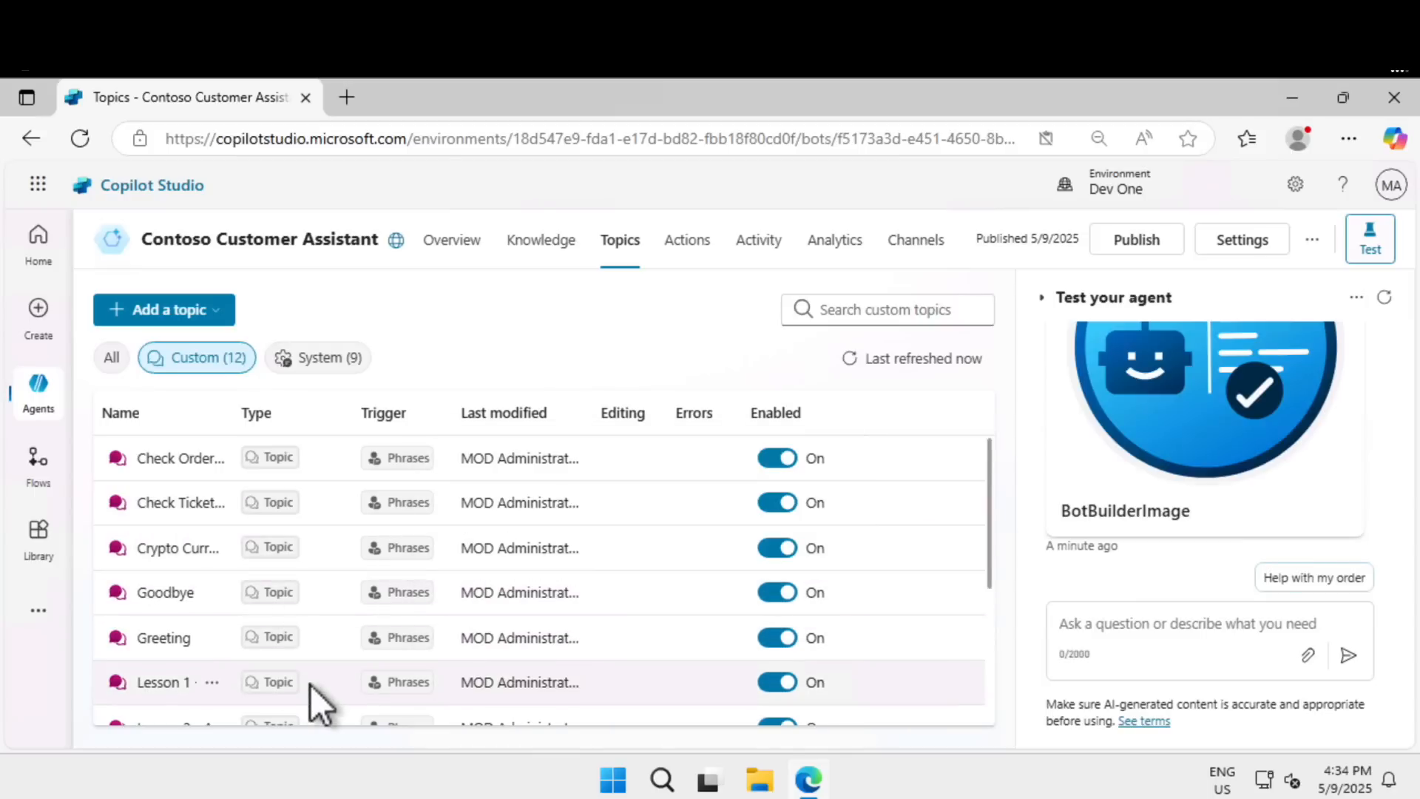
scroll(310, 685, "down", 3)
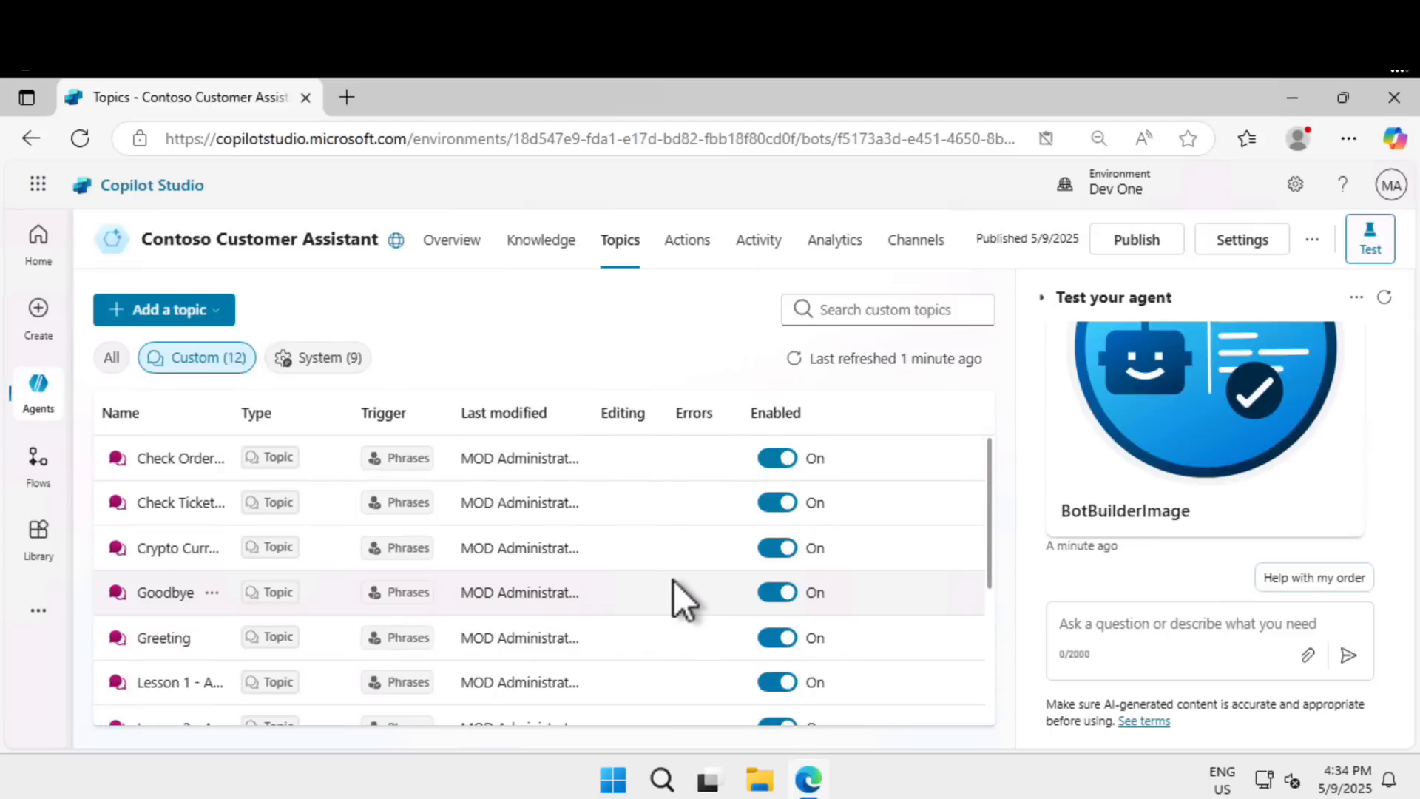
left_click_drag(237, 413, 255, 413)
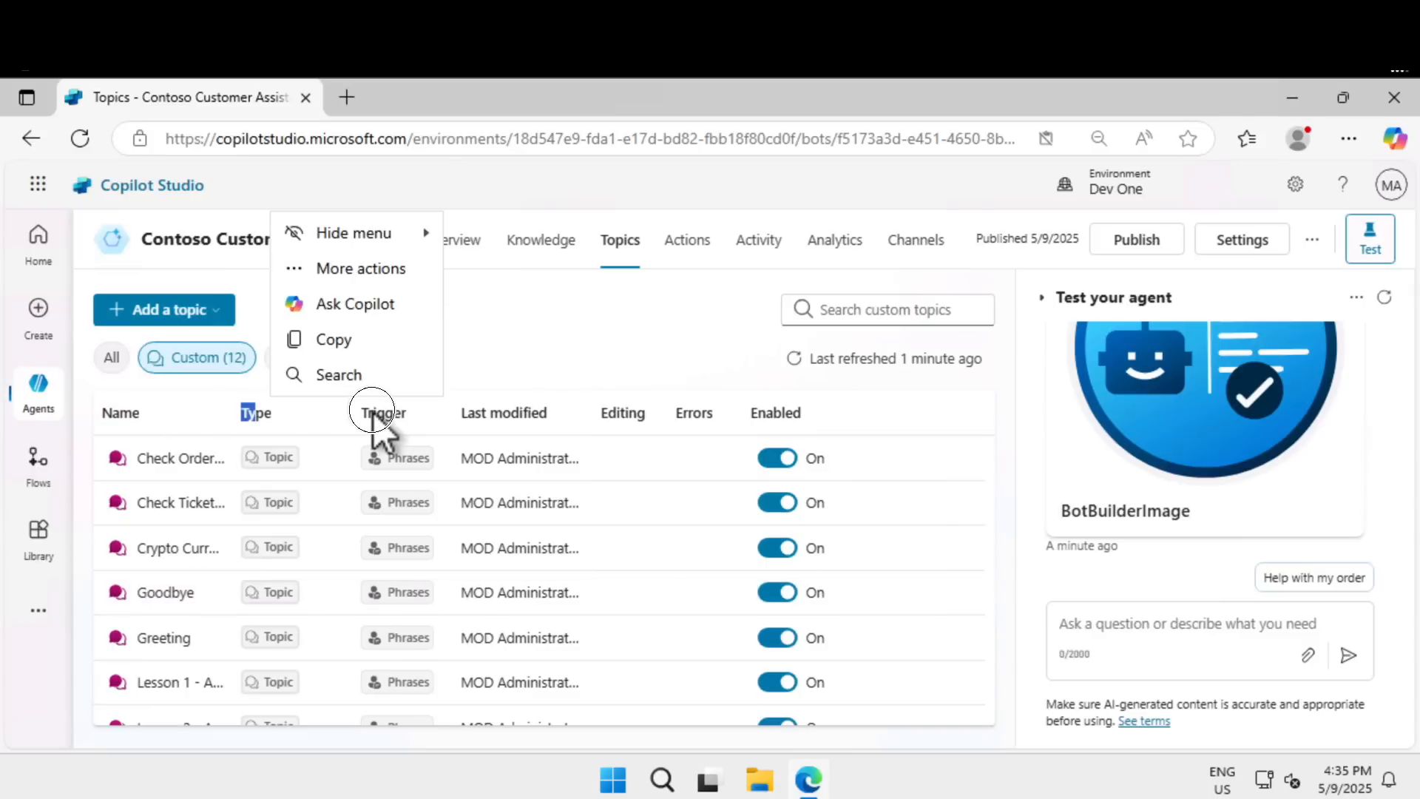
left_click(207, 413)
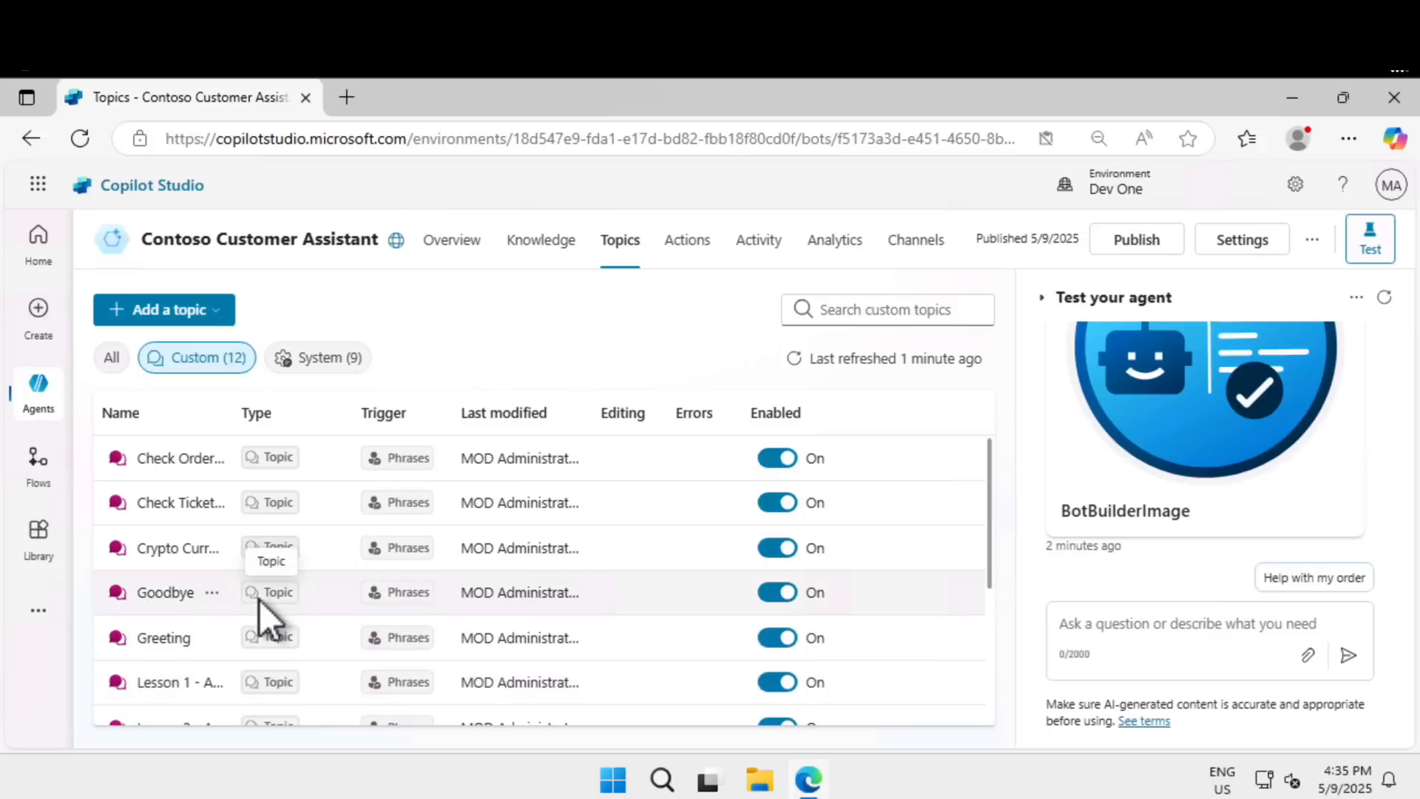
Turn off the Lesson 1, Lesson 2 and Lesson 3 custom topics.
scroll(237, 632, "down", 3)
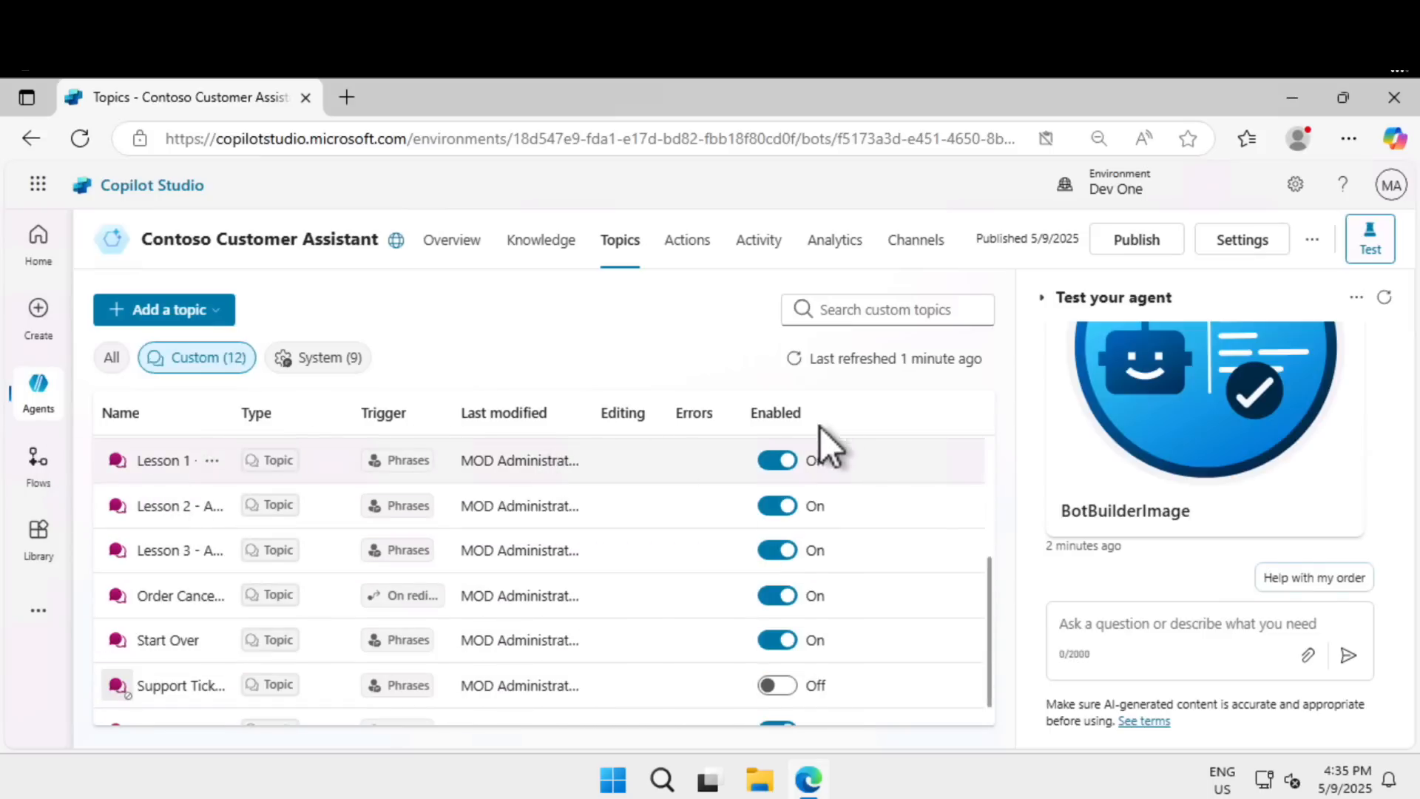
left_click(788, 461)
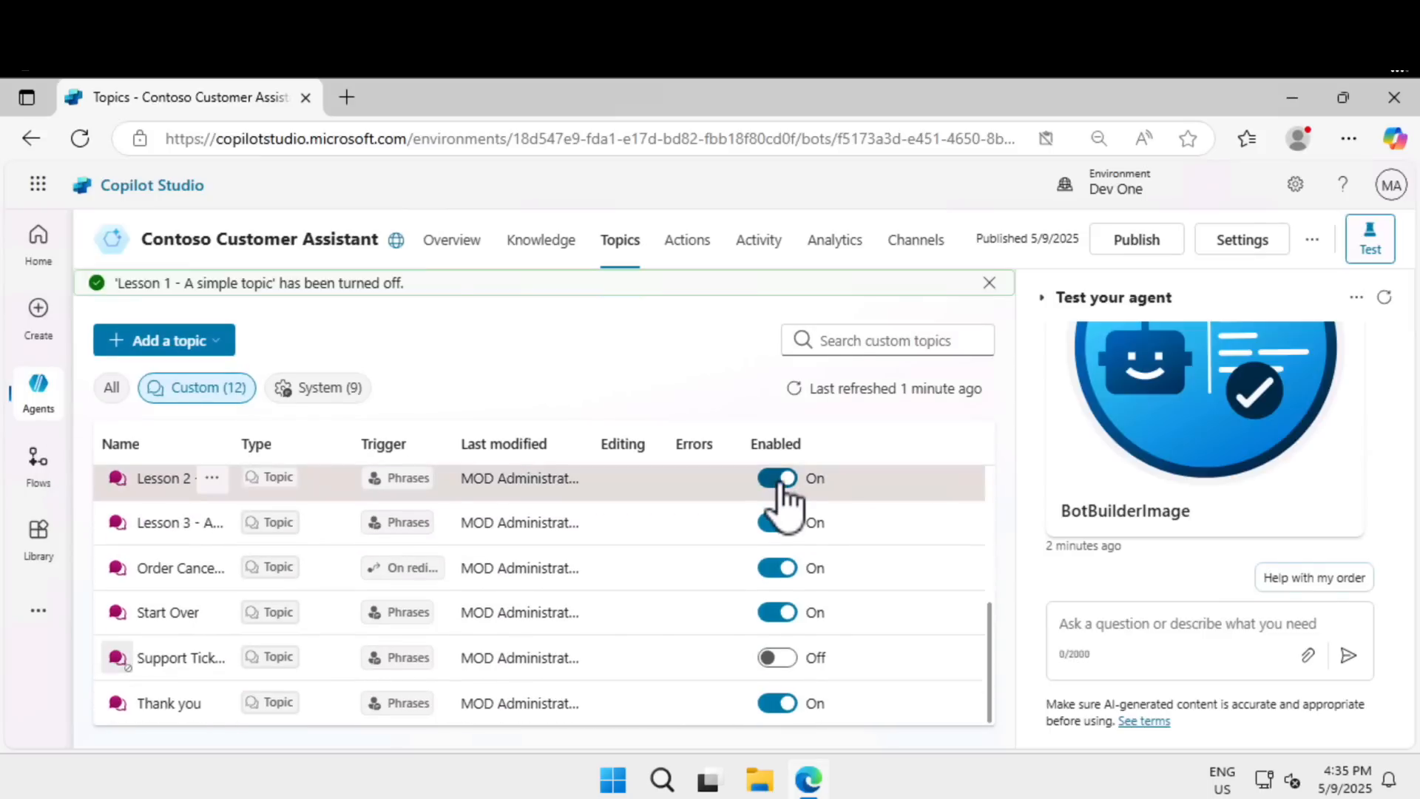
left_click(781, 479)
left_click(780, 523)
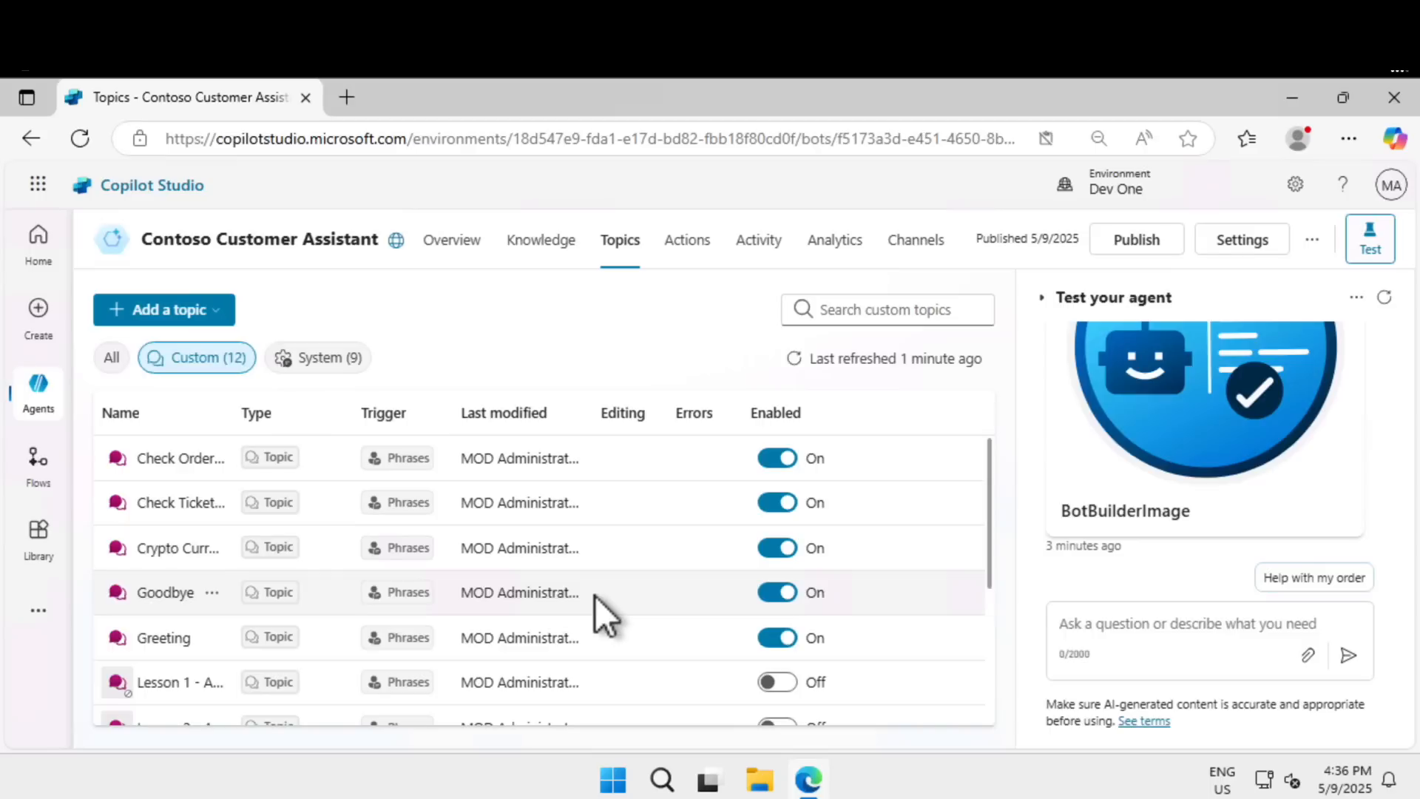
Open the Check Order Status topic and examine its trigger phrases and the trigger's condition and priority properties.
left_click(182, 460)
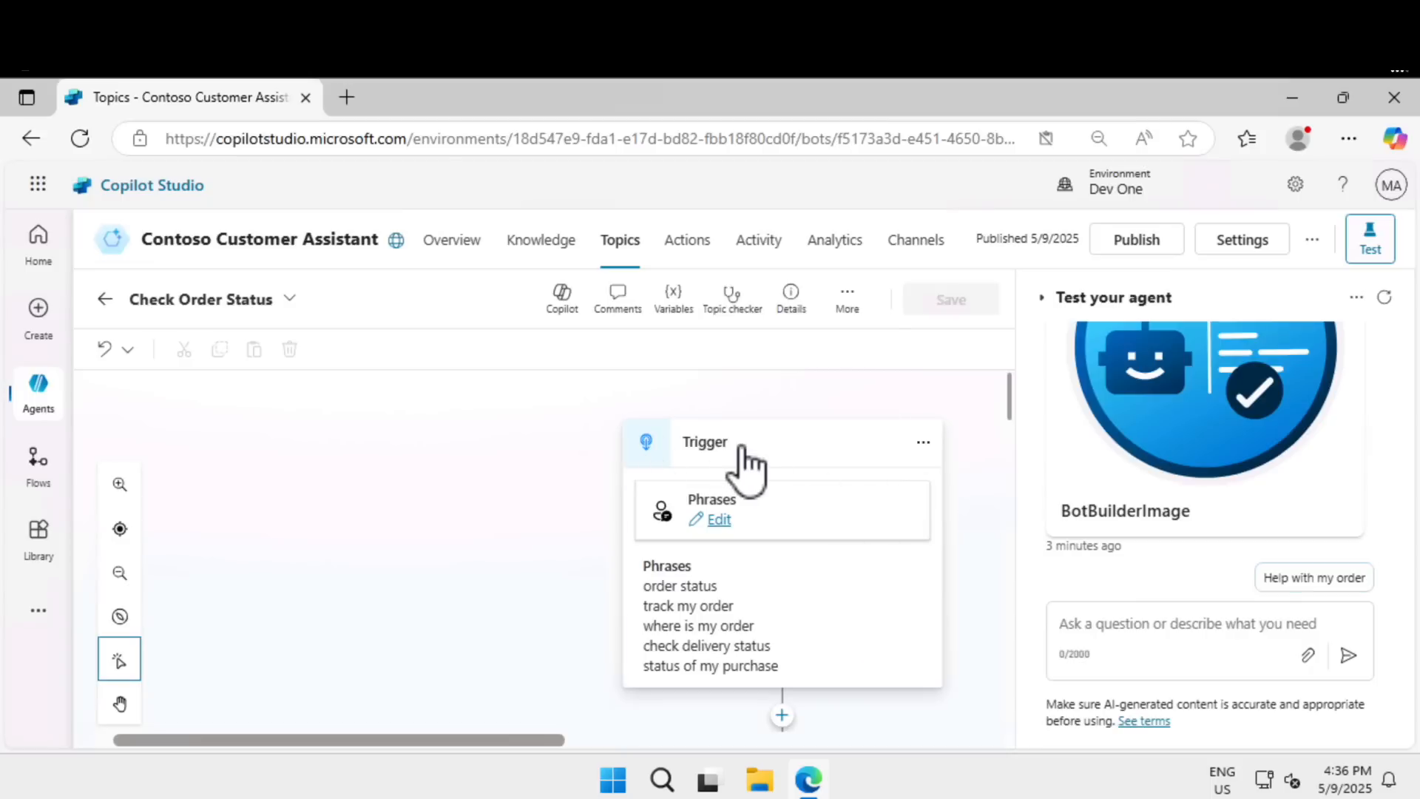
scroll(552, 494, "down", 2)
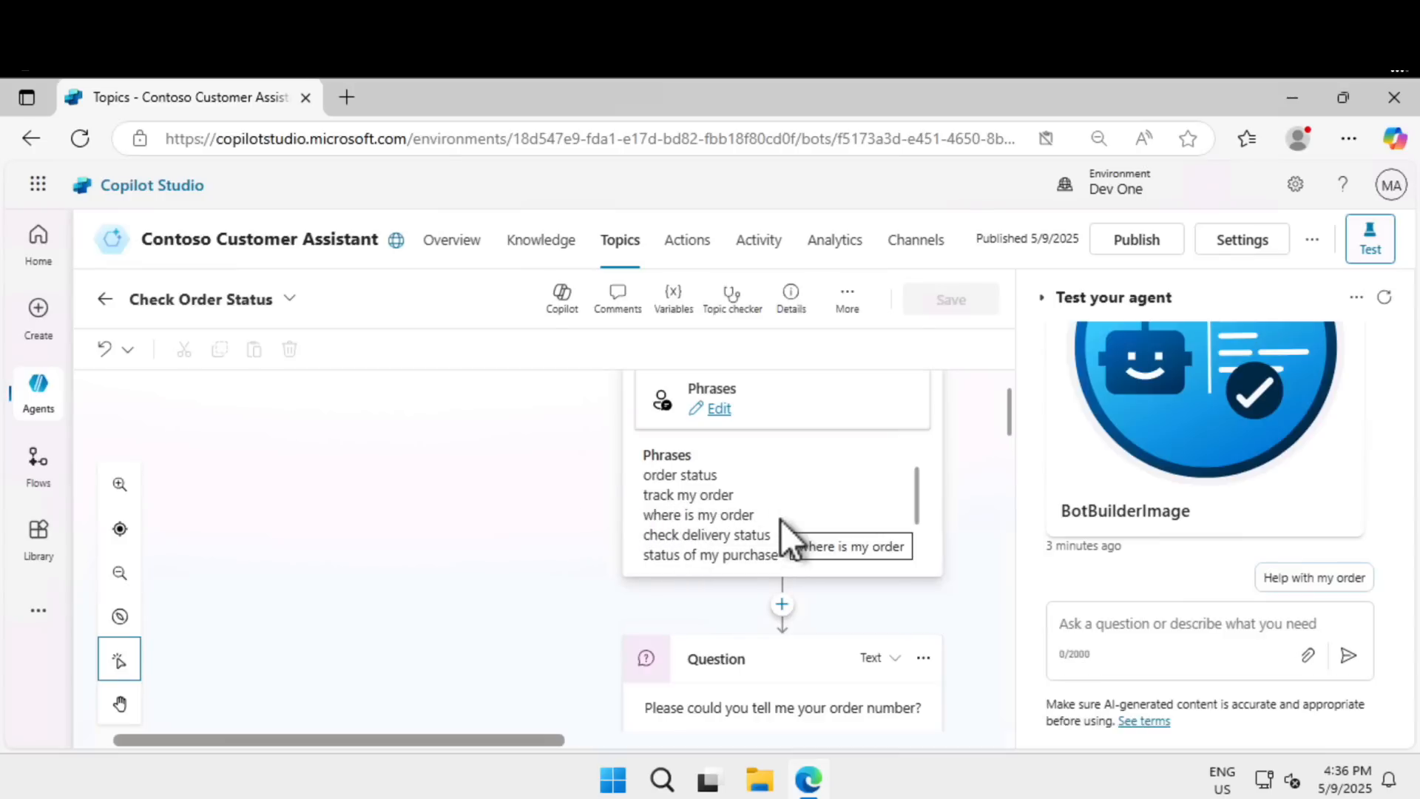
left_click(915, 543)
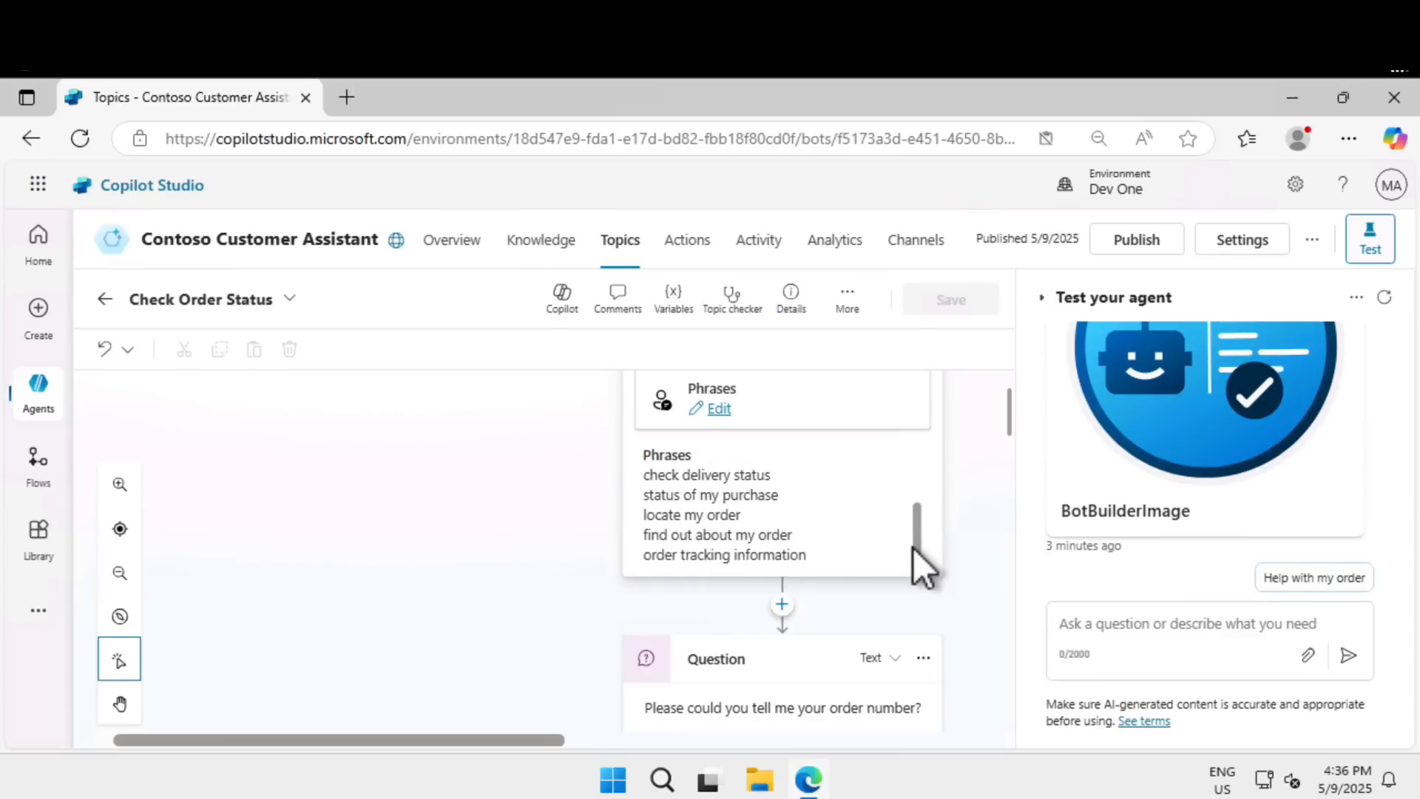
scroll(584, 553, "up", 2)
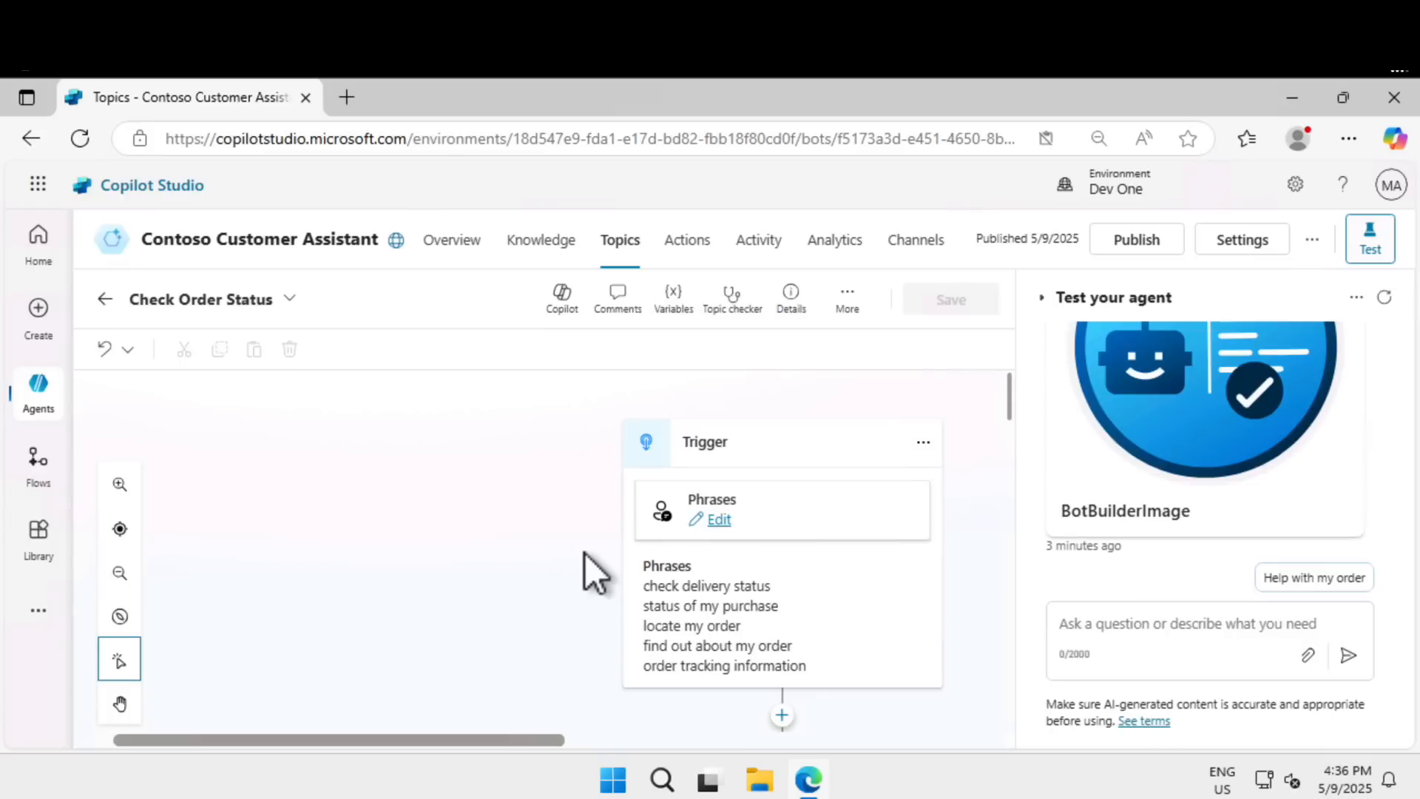
left_click(719, 520)
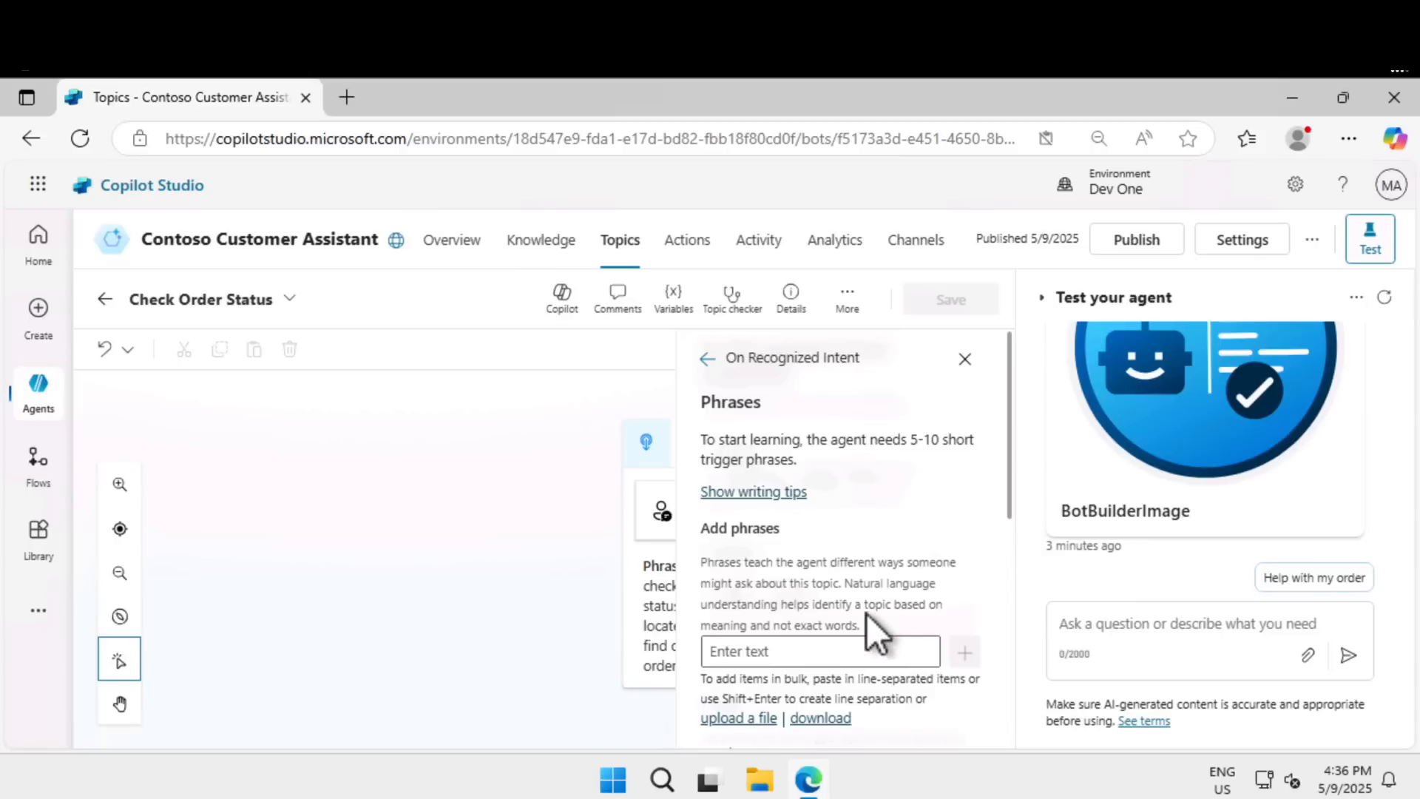
left_click(896, 651)
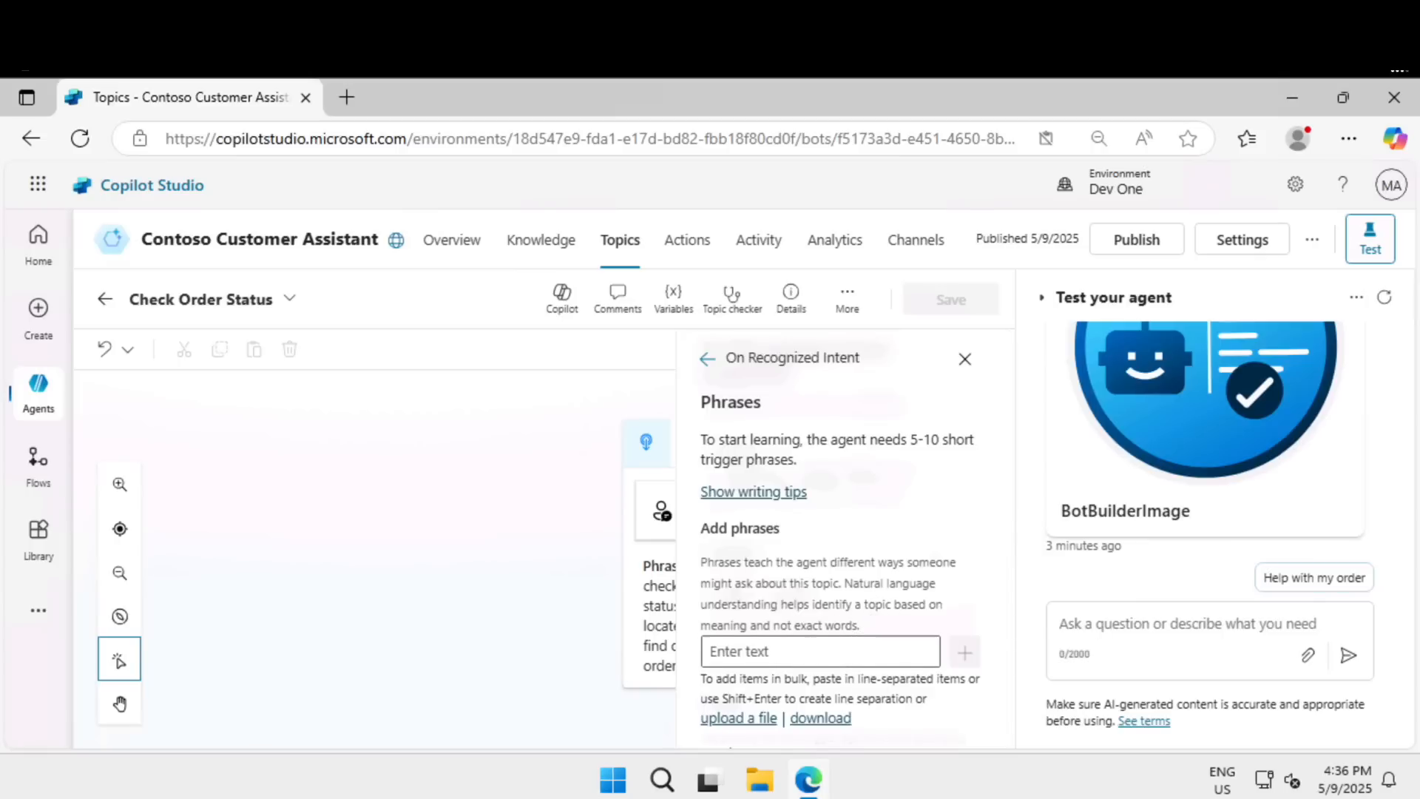
left_click(707, 359)
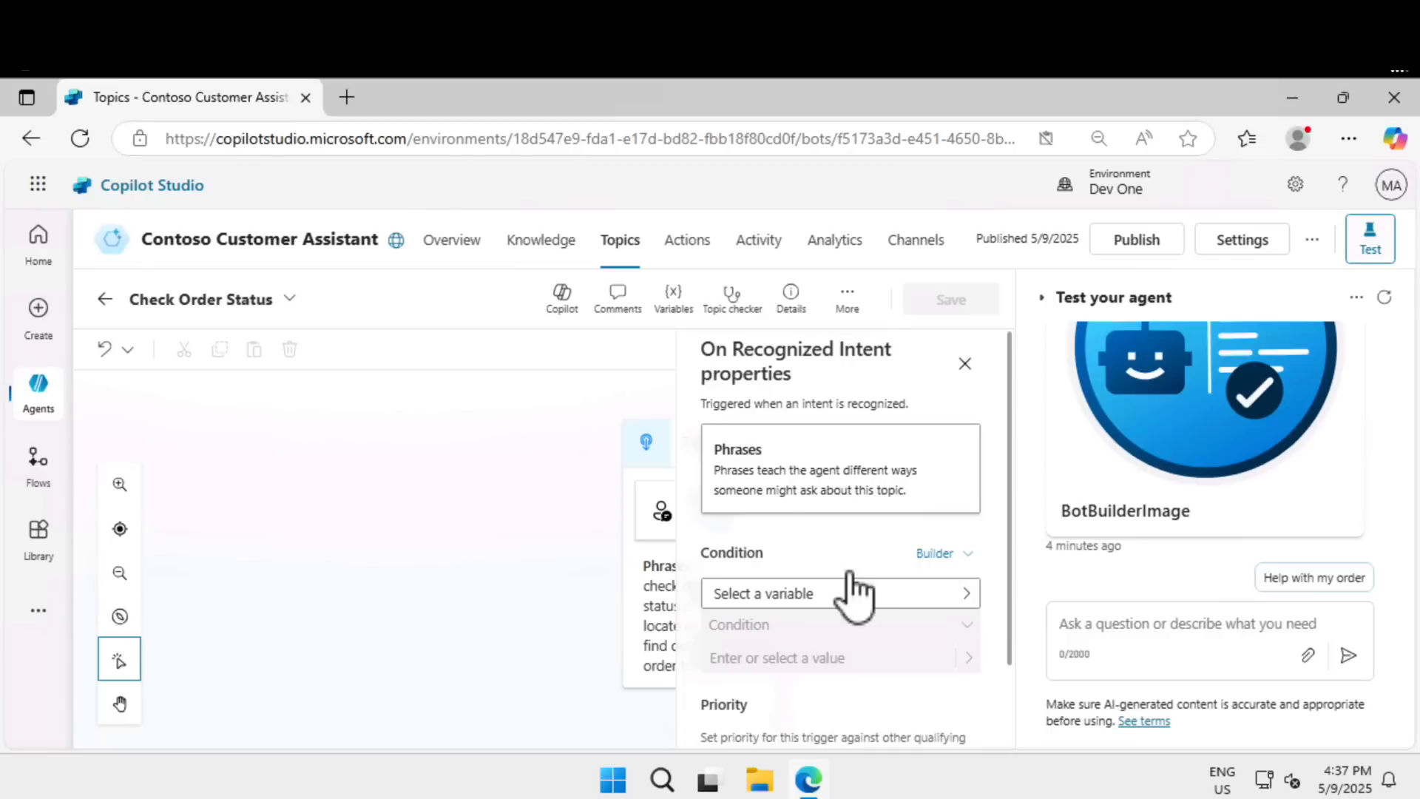
left_click(967, 363)
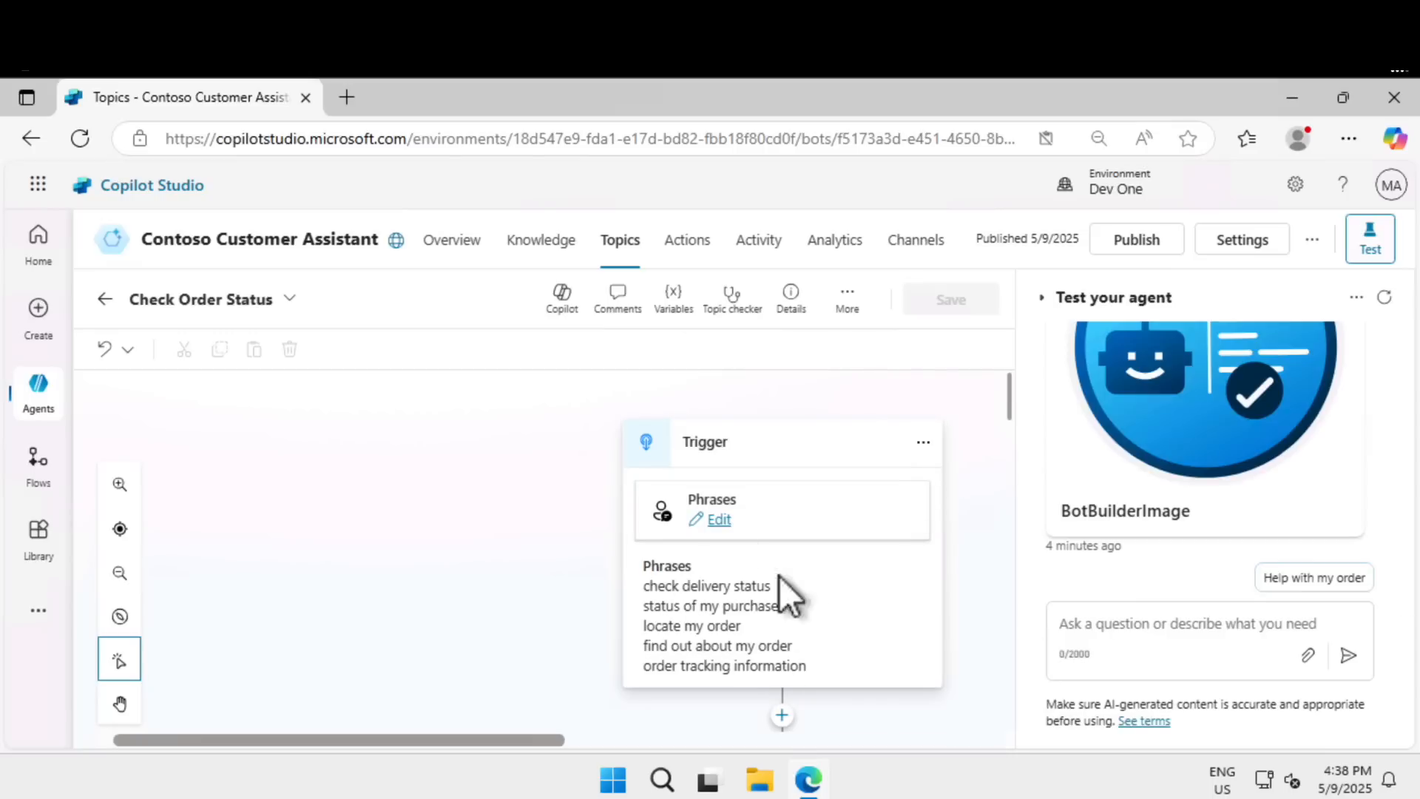
Add "has my order shipped" to the trigger phrases of the Check Order Status topic and save the topic.
scroll(729, 624, "down", 7)
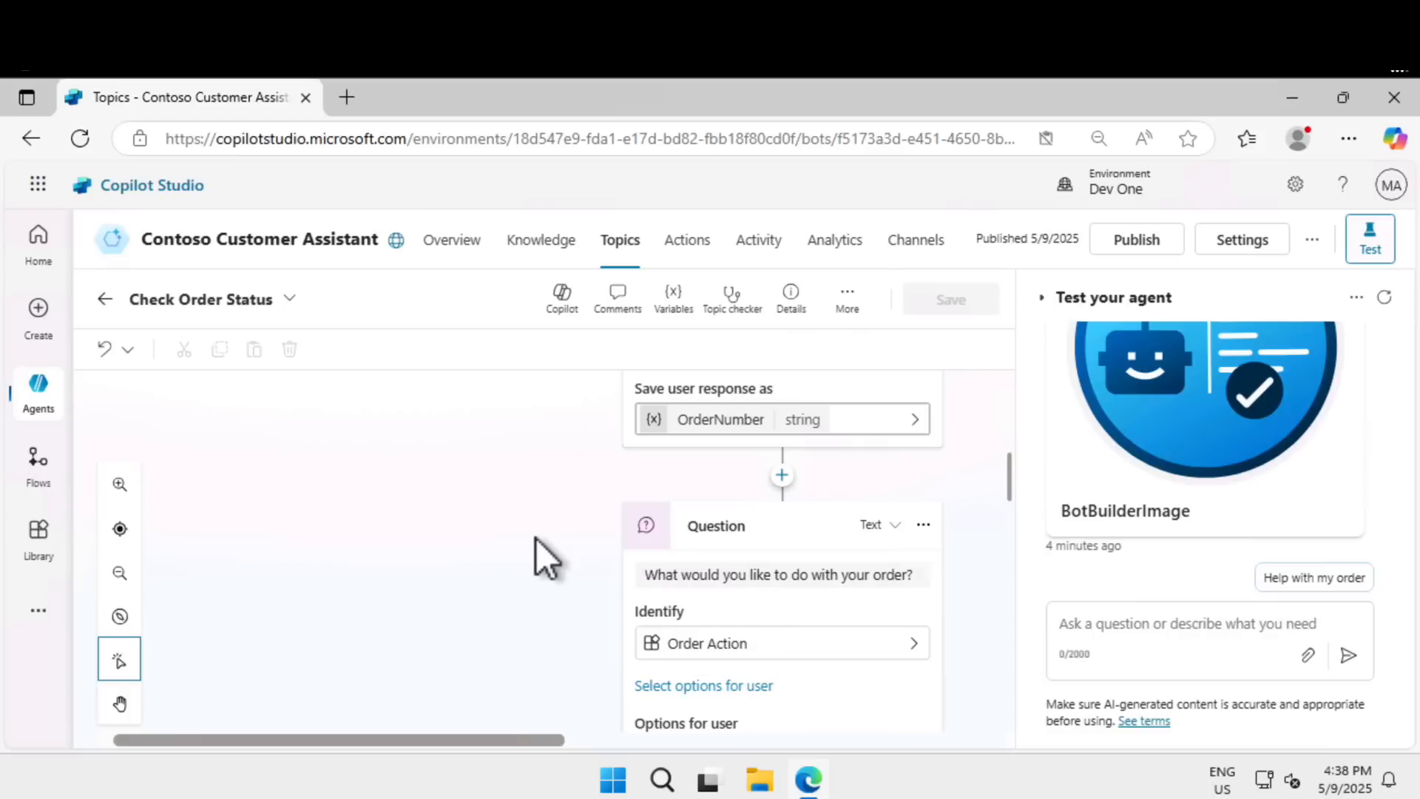
scroll(536, 539, "up", 5)
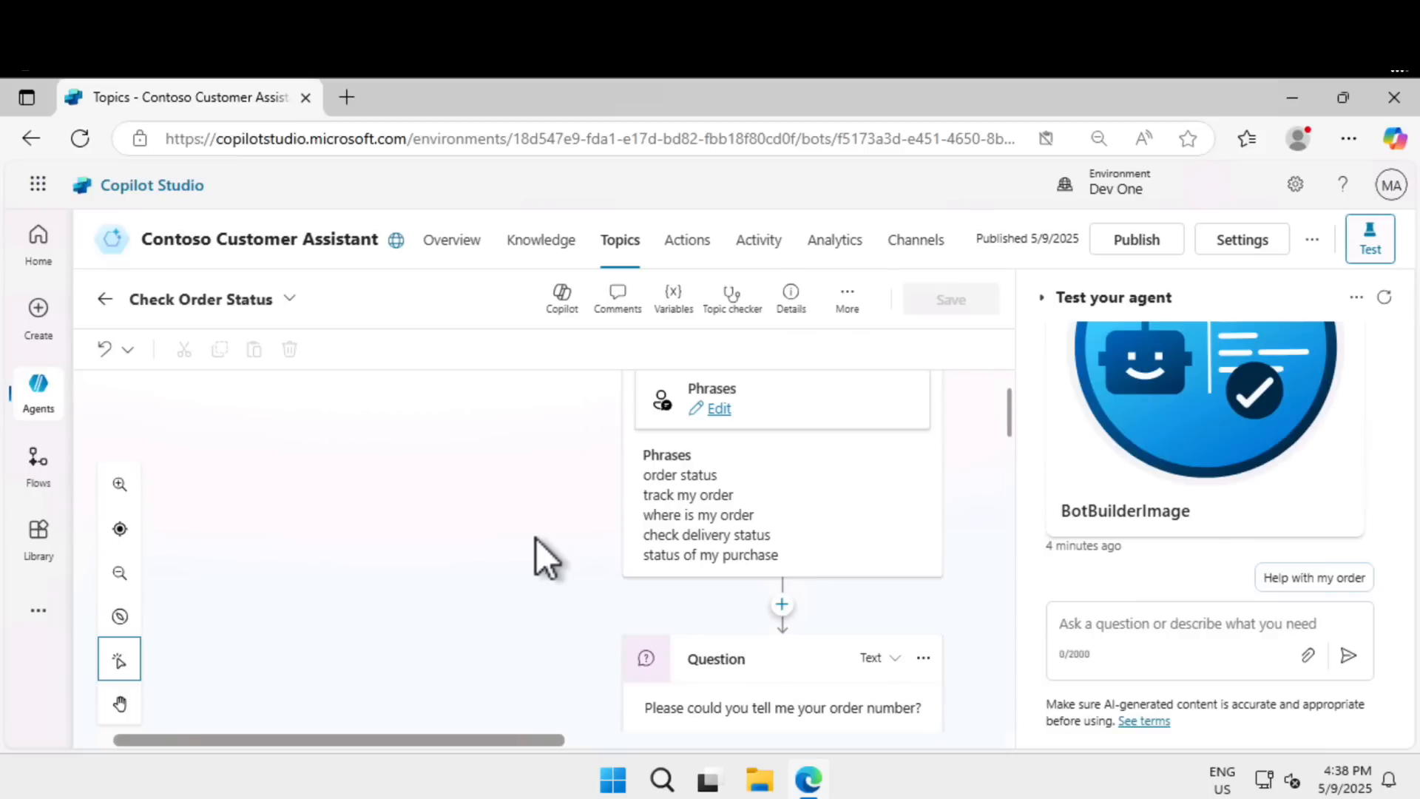
scroll(535, 538, "up", 2)
scroll(535, 538, "down", 2)
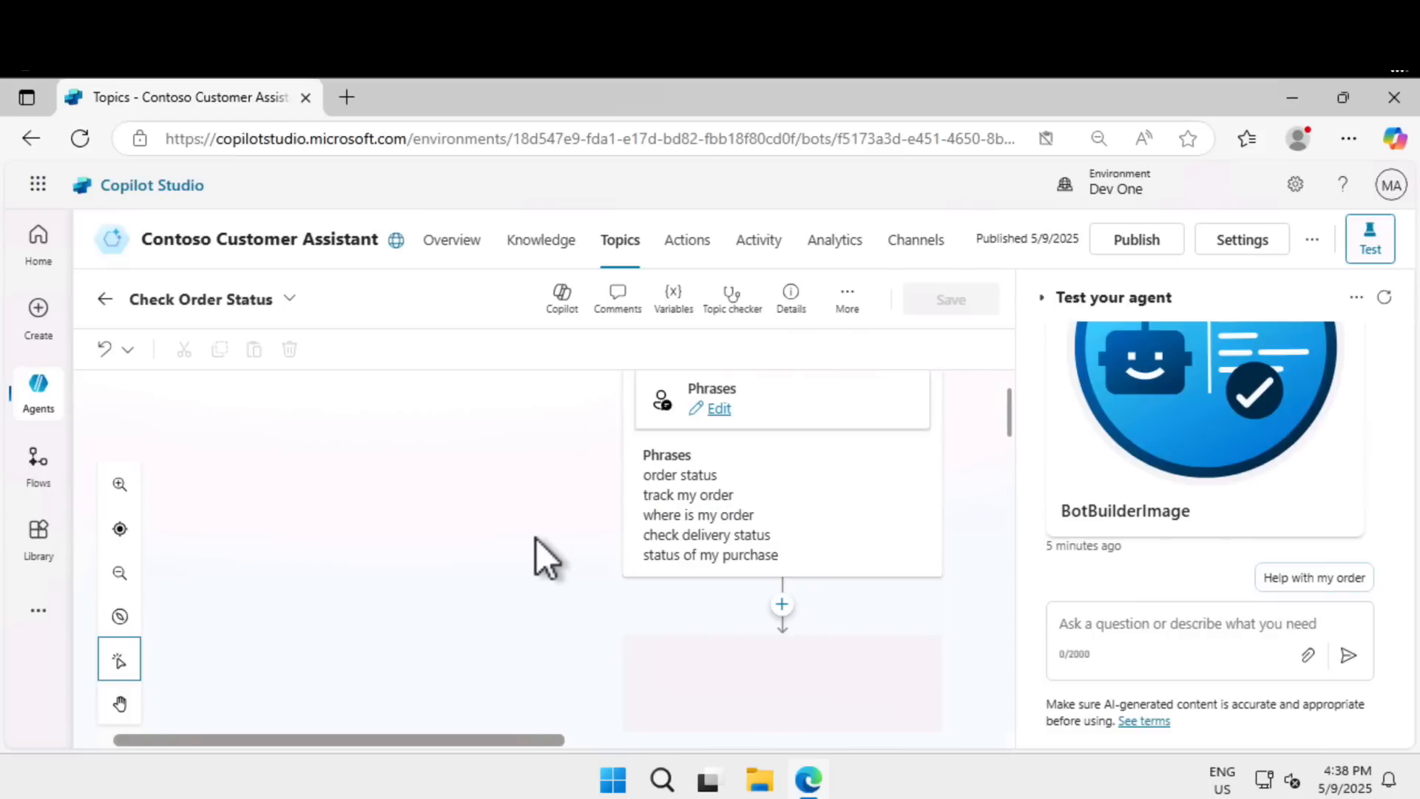
scroll(565, 536, "up", 2)
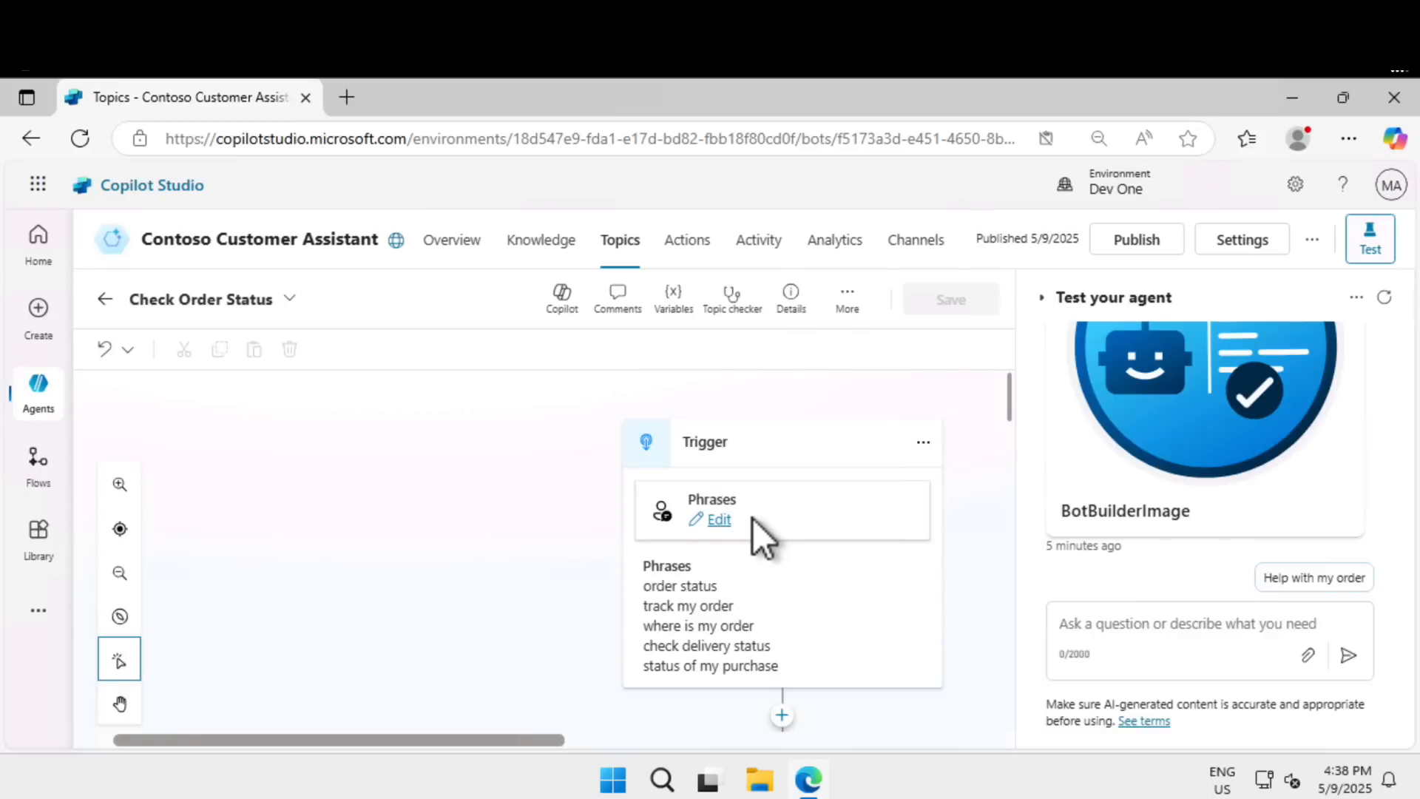
left_click(717, 520)
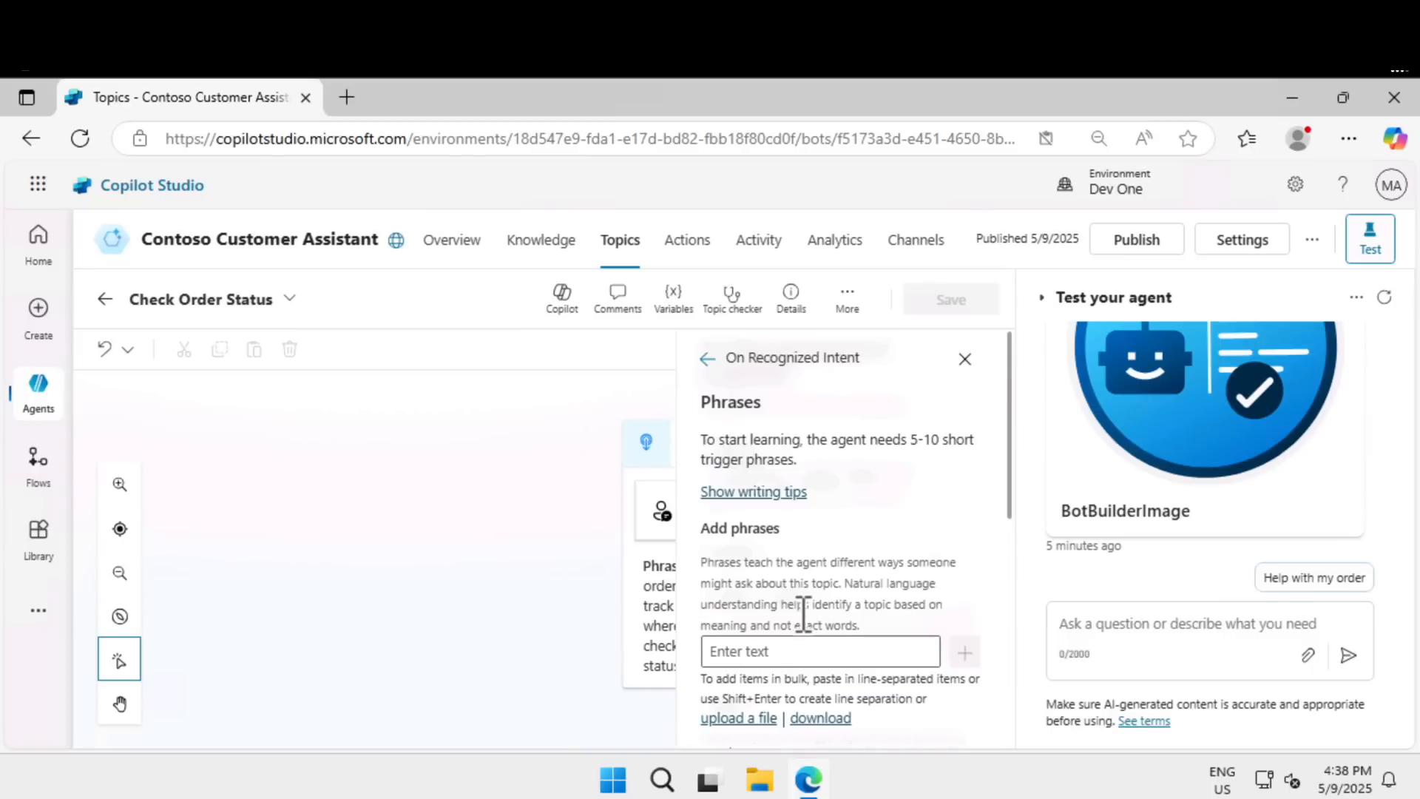
left_click(823, 655)
type("has my order shipped")
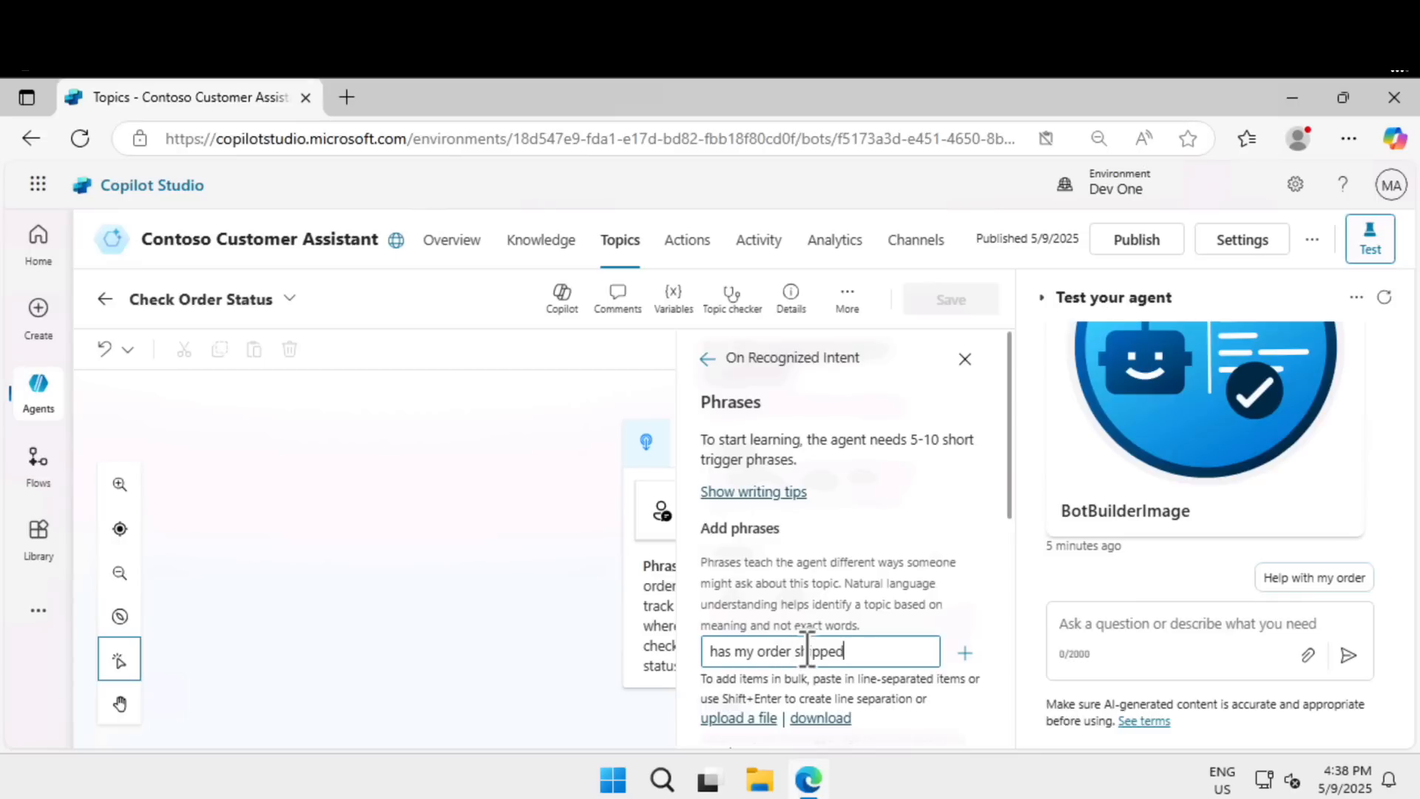
scroll(881, 596, "down", 2)
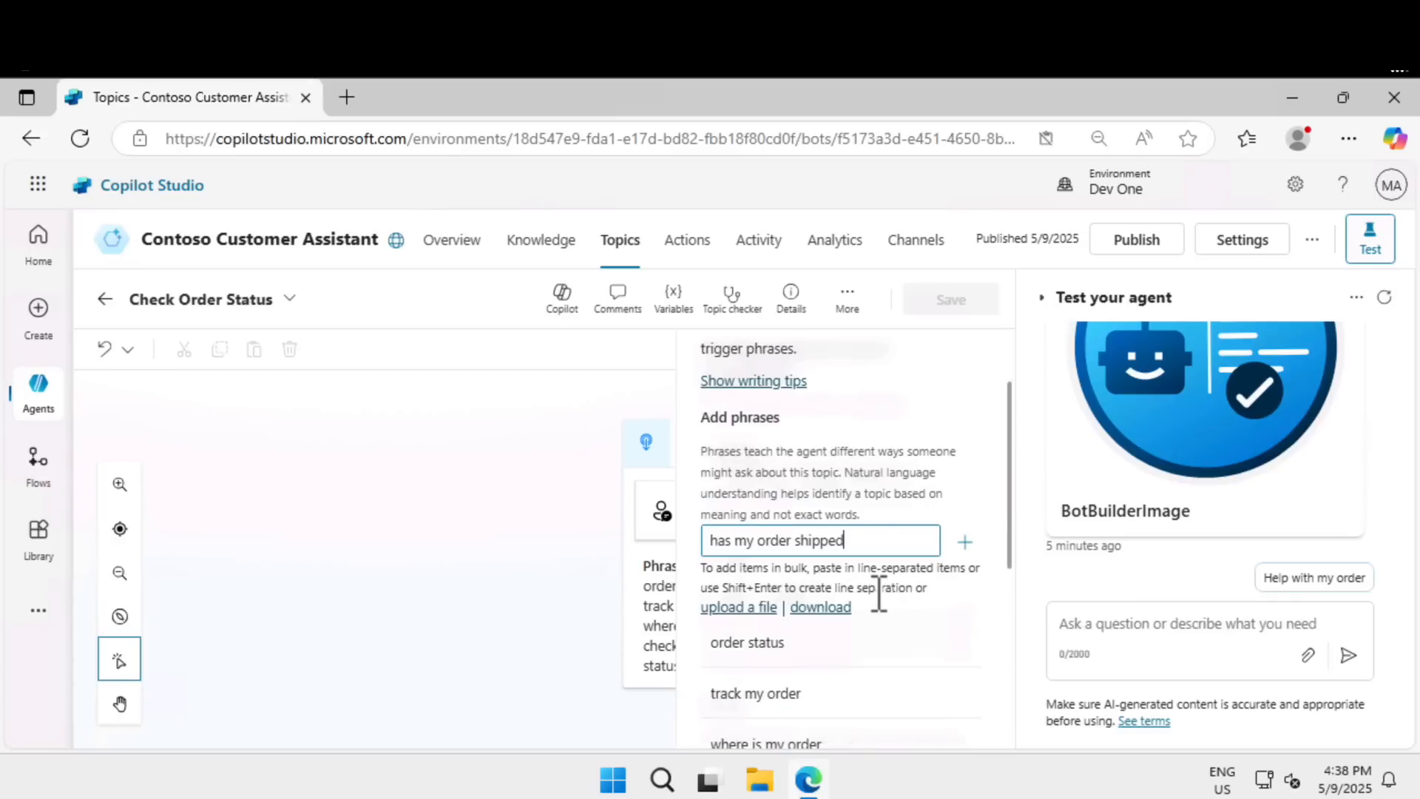
scroll(879, 596, "down", 5)
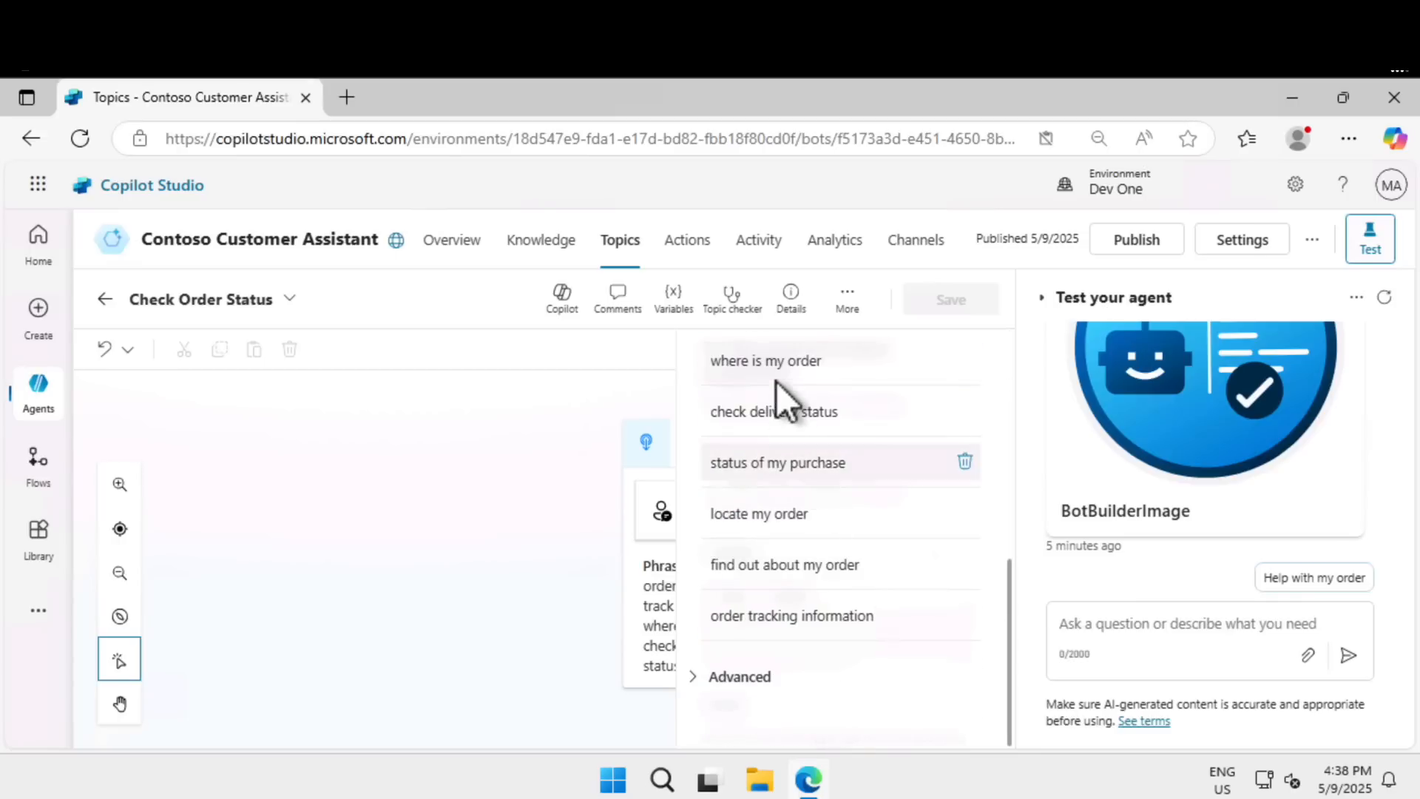
scroll(806, 644, "up", 5)
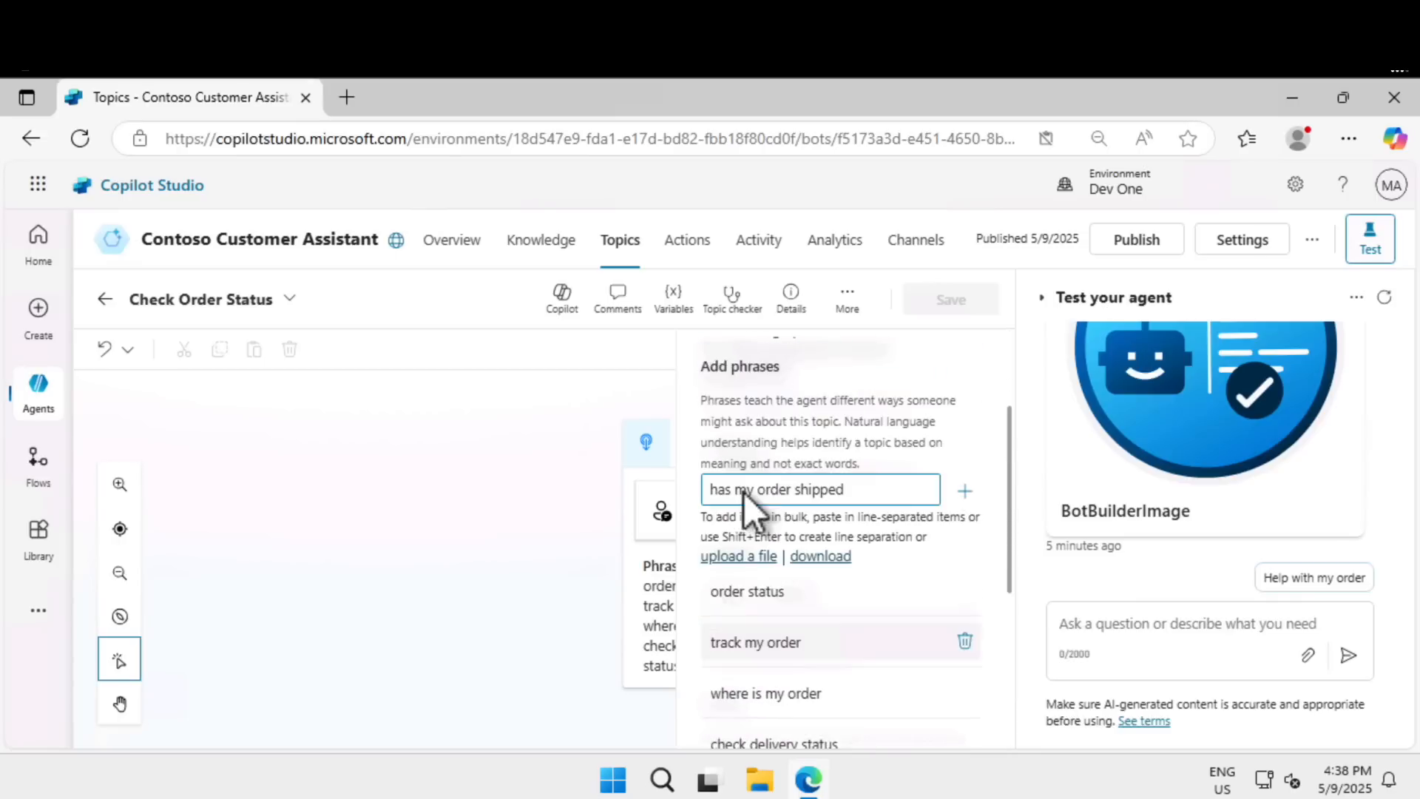
left_click(961, 494)
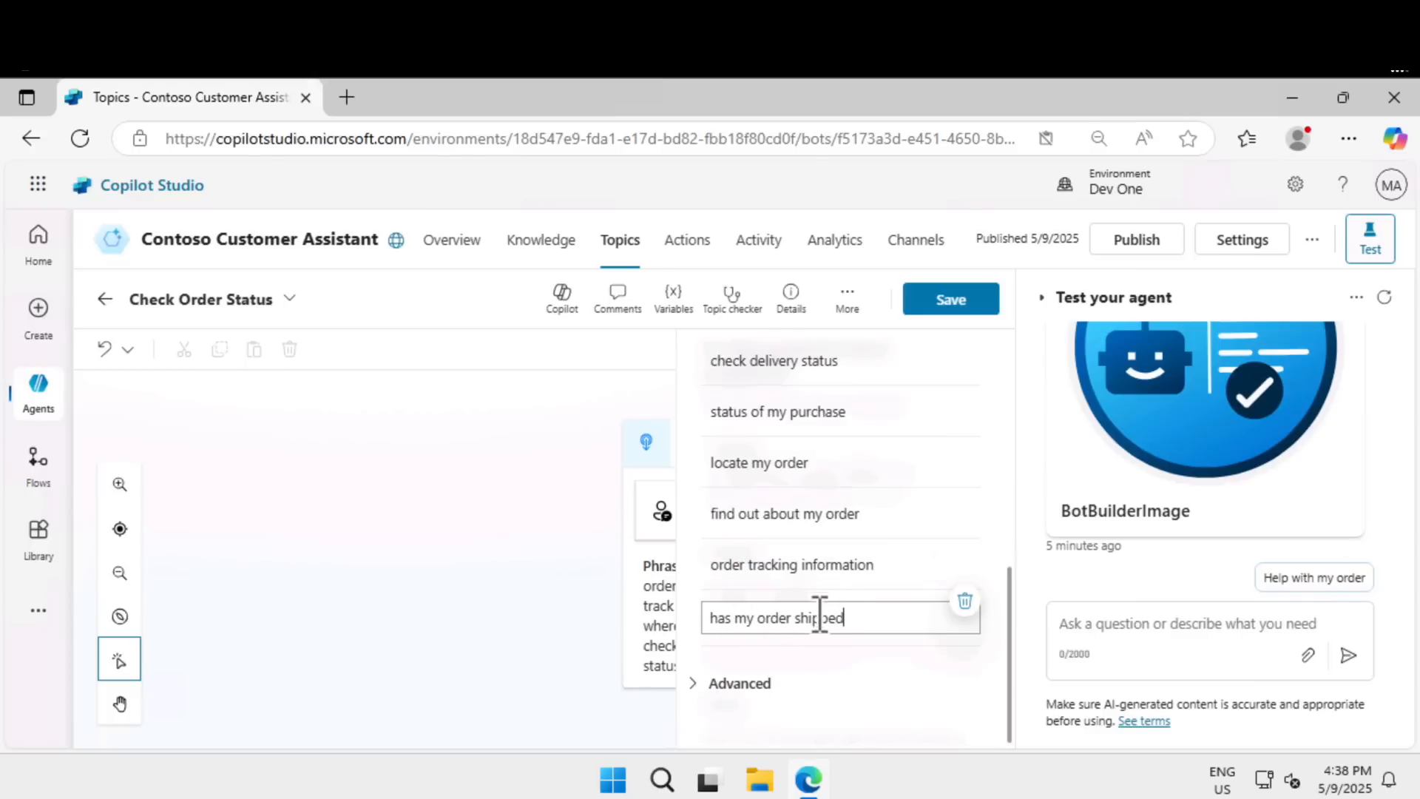
left_click(944, 311)
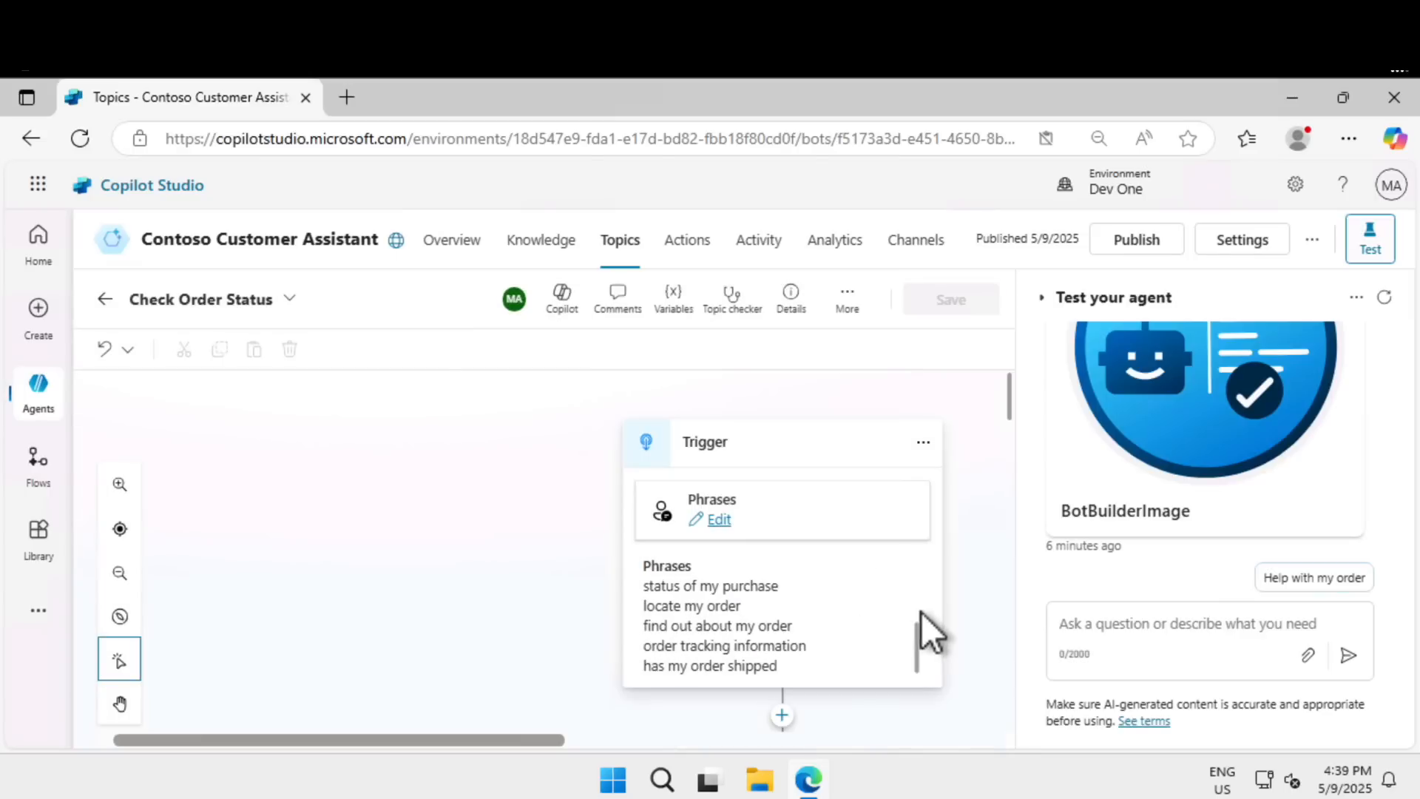
left_click_drag(920, 640, 917, 650)
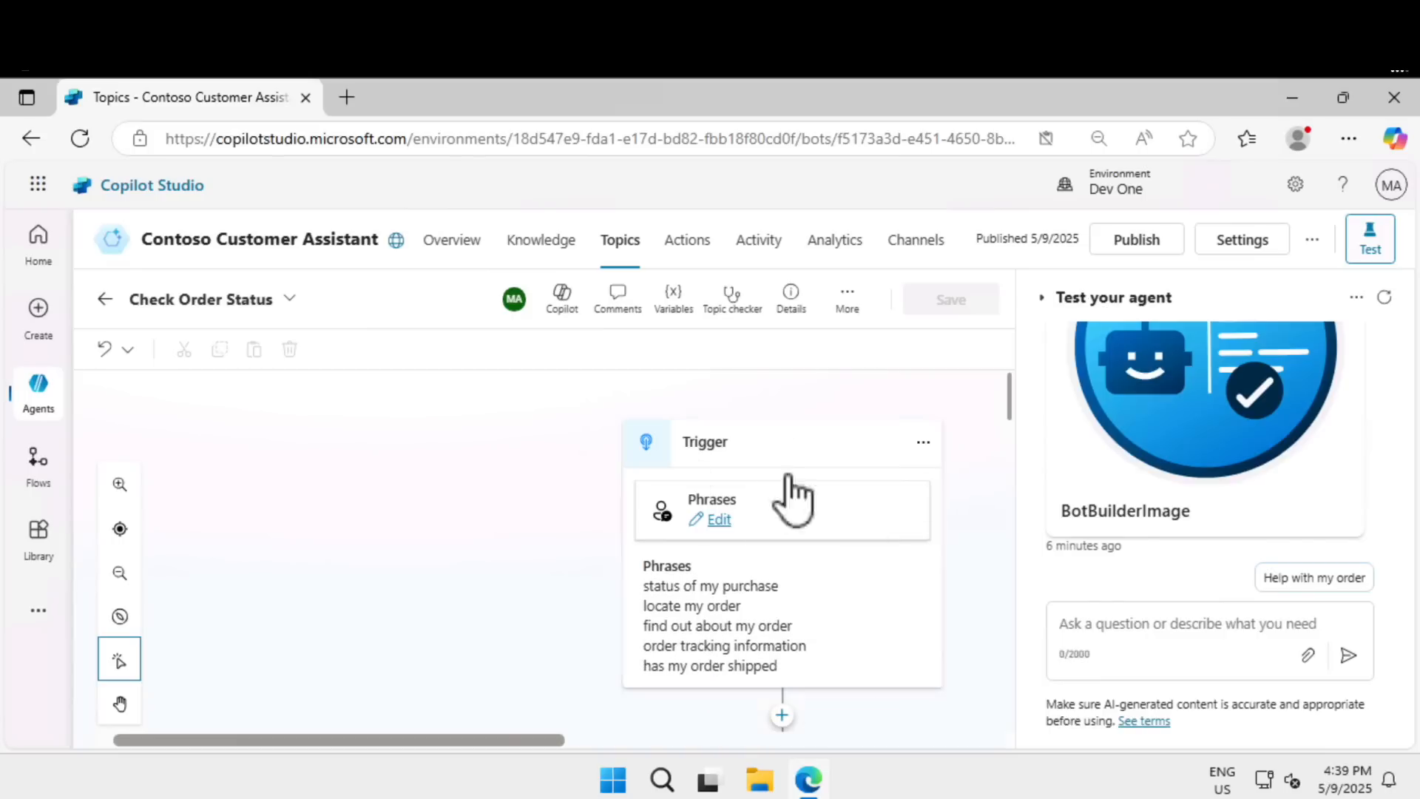
Test the new trigger phrase by sending "has my order shipped" to the agent in the test chat.
left_click(1166, 636)
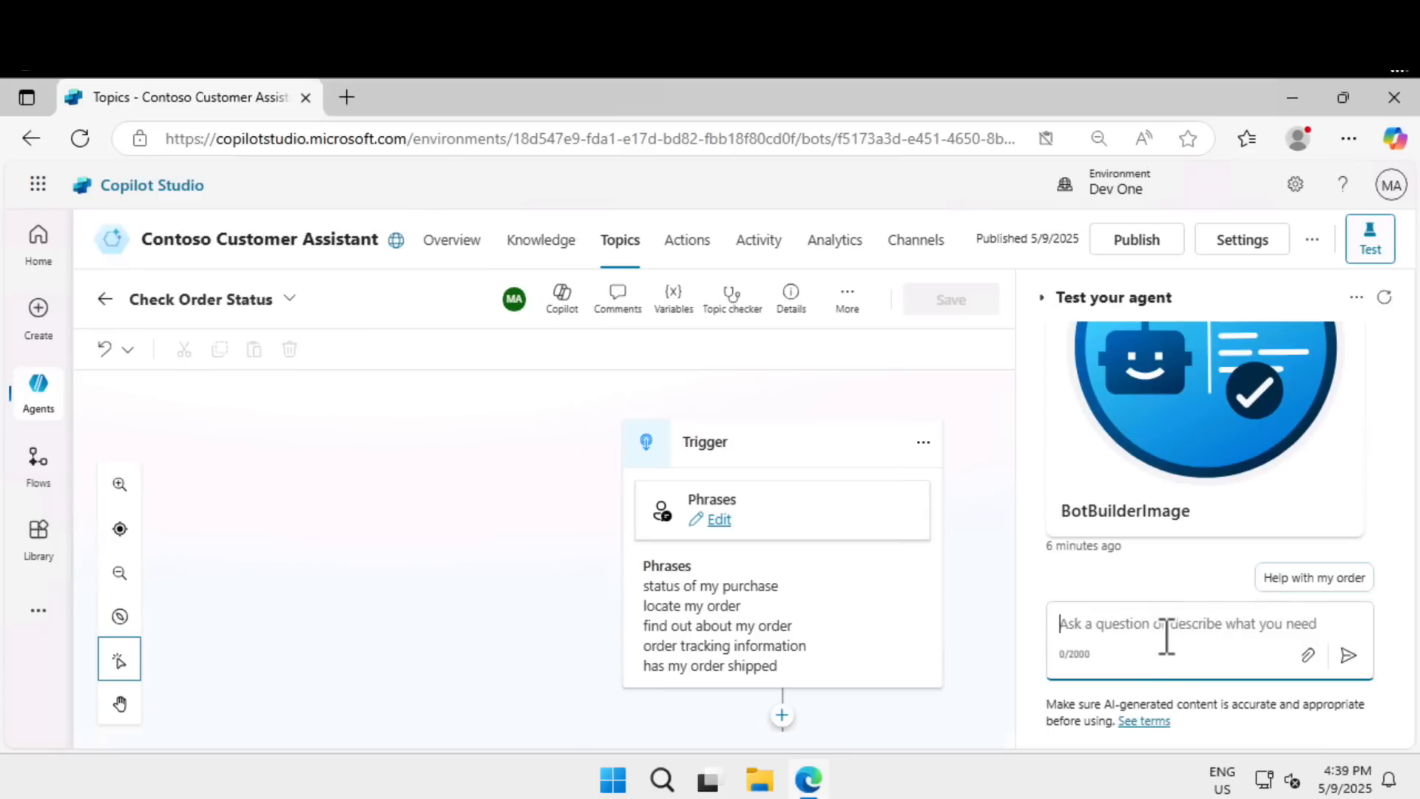
type("has m")
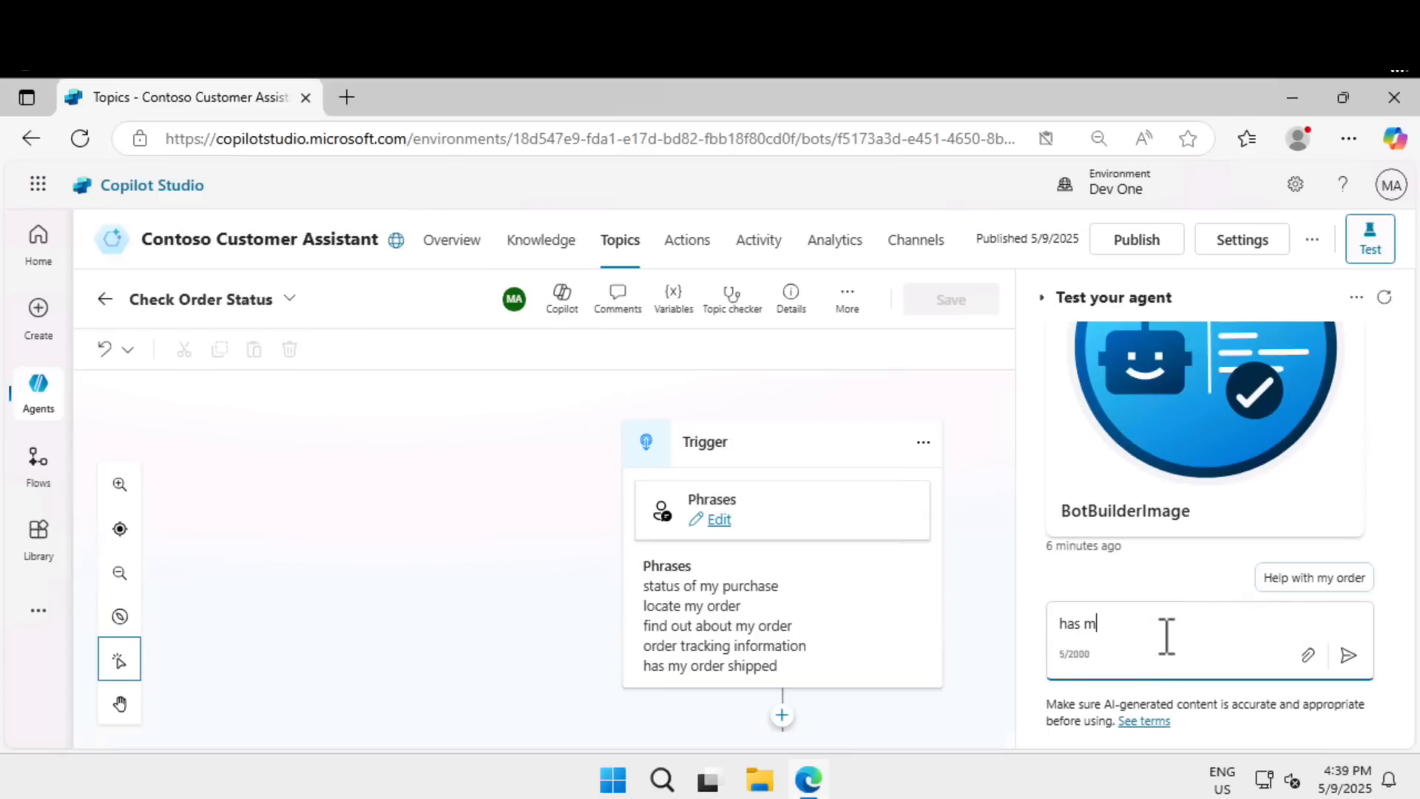
type("y order shipped")
key("Return")
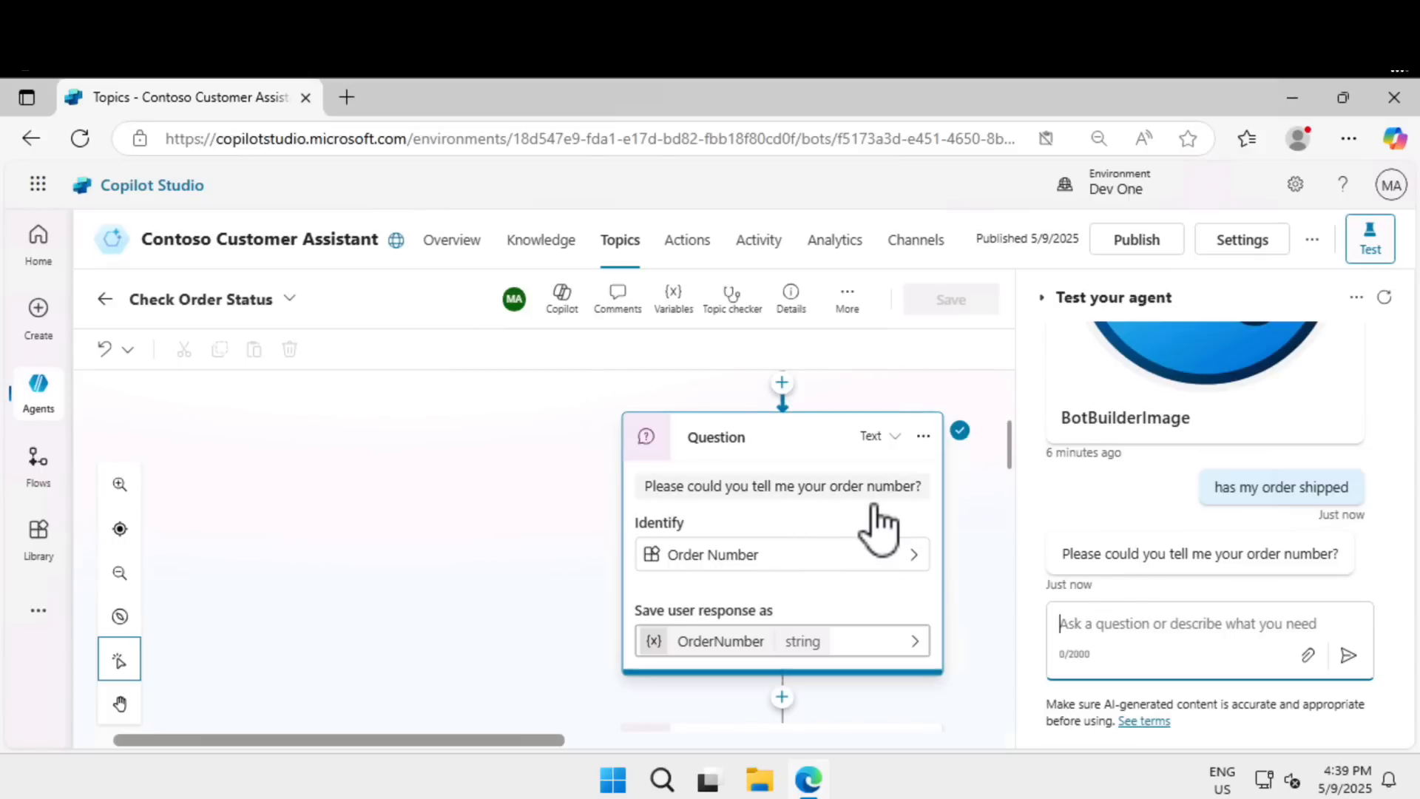
Examine the topic's flow from the trigger through the order number and order action questions to the Update, Check and Cancel condition branches.
scroll(875, 505, "up", 3)
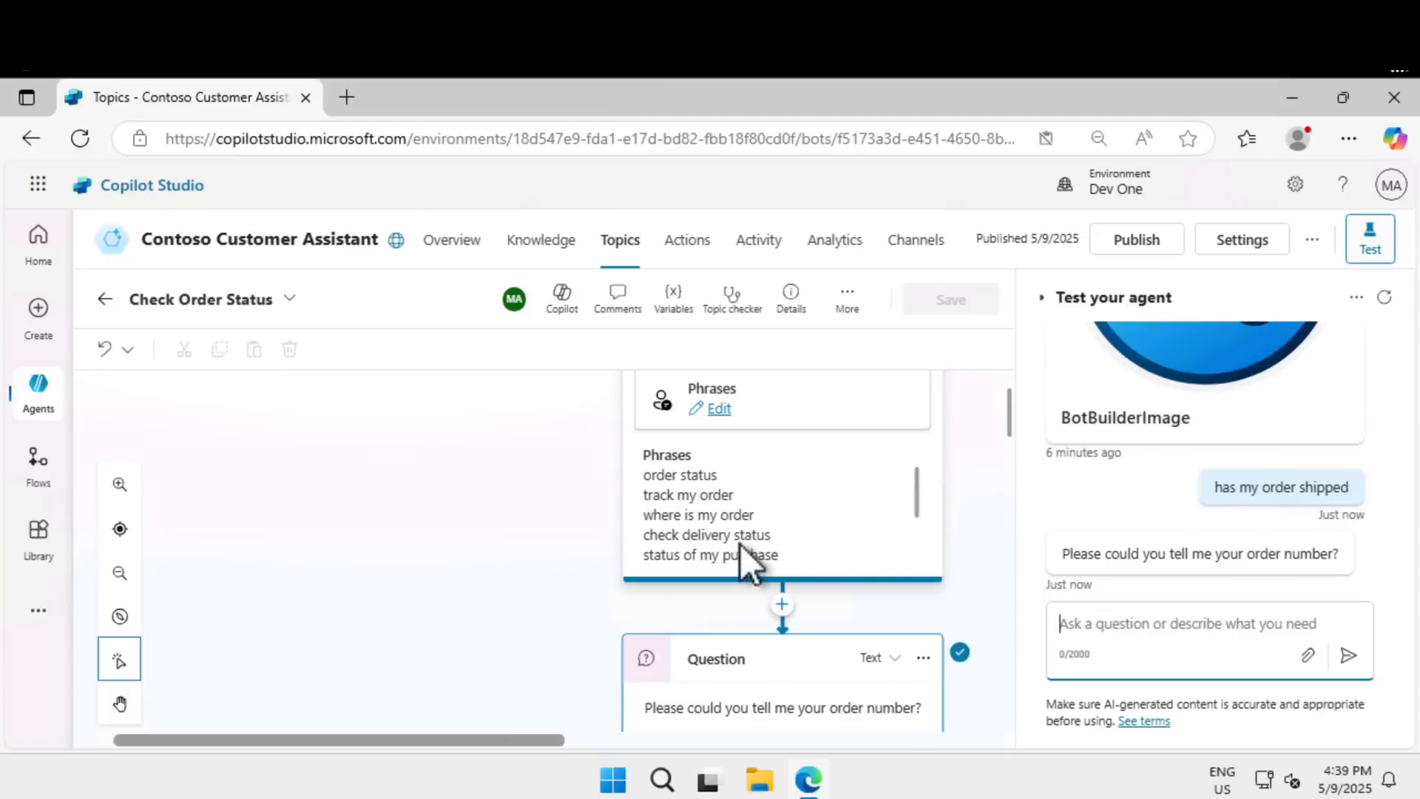
scroll(755, 509, "down", 2)
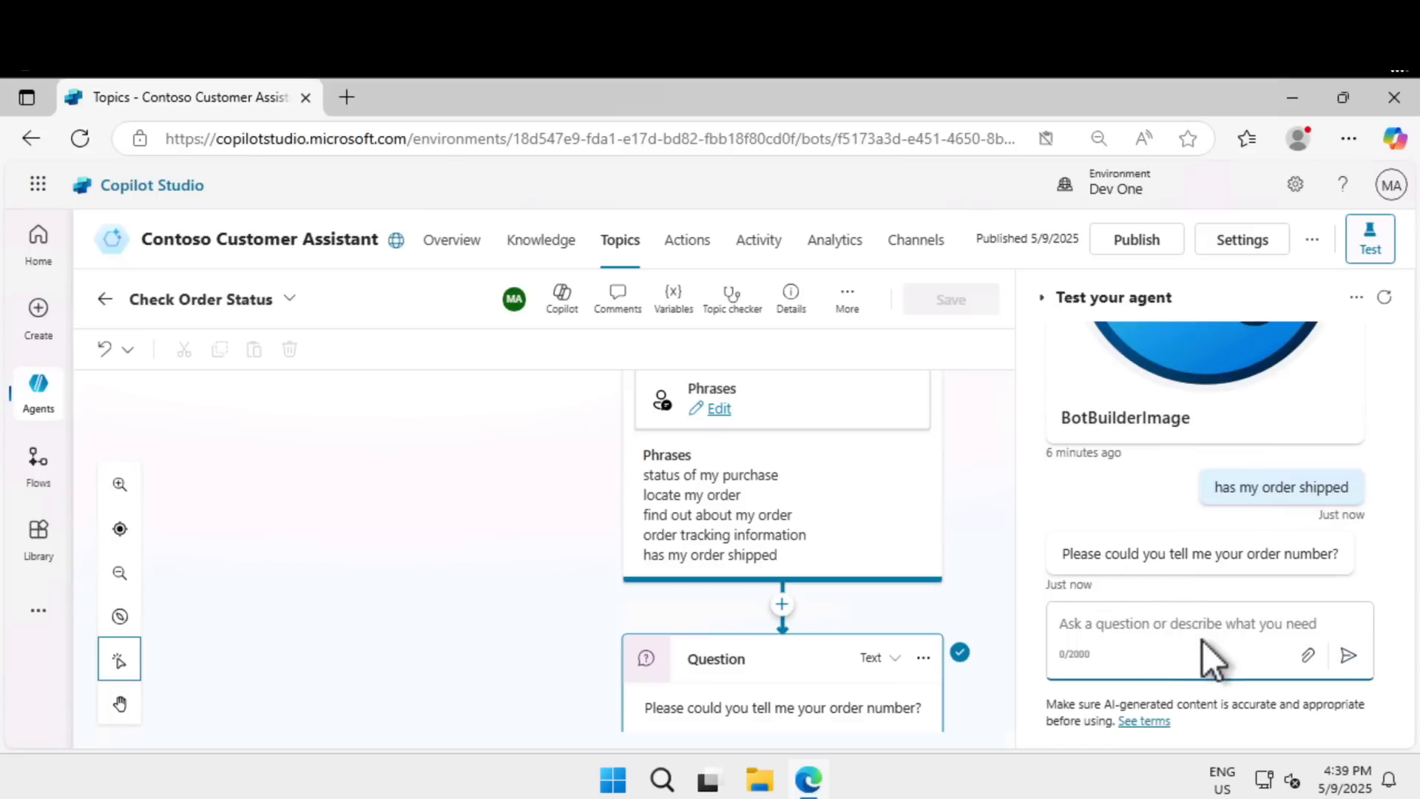
left_click(1011, 430)
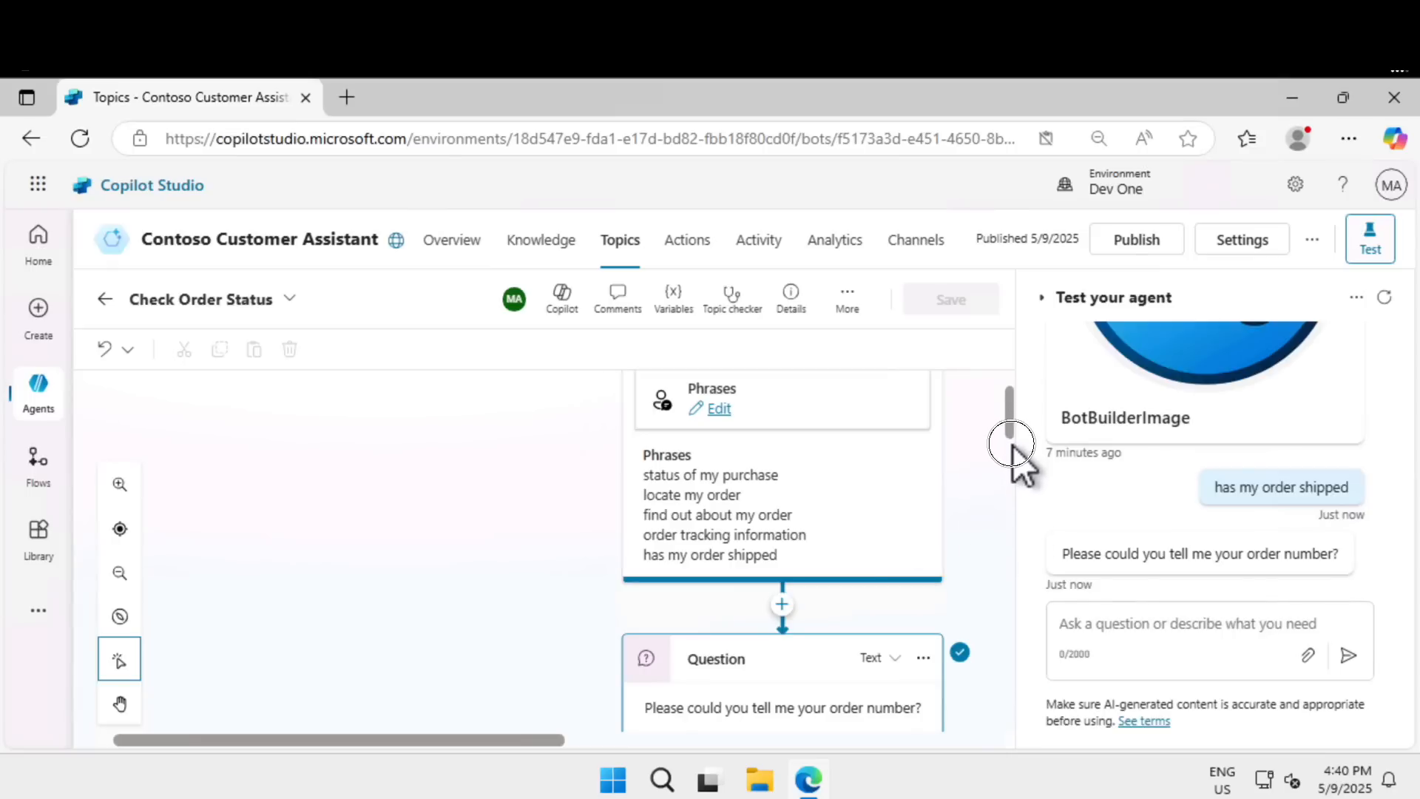
left_click_drag(1007, 433, 1009, 462)
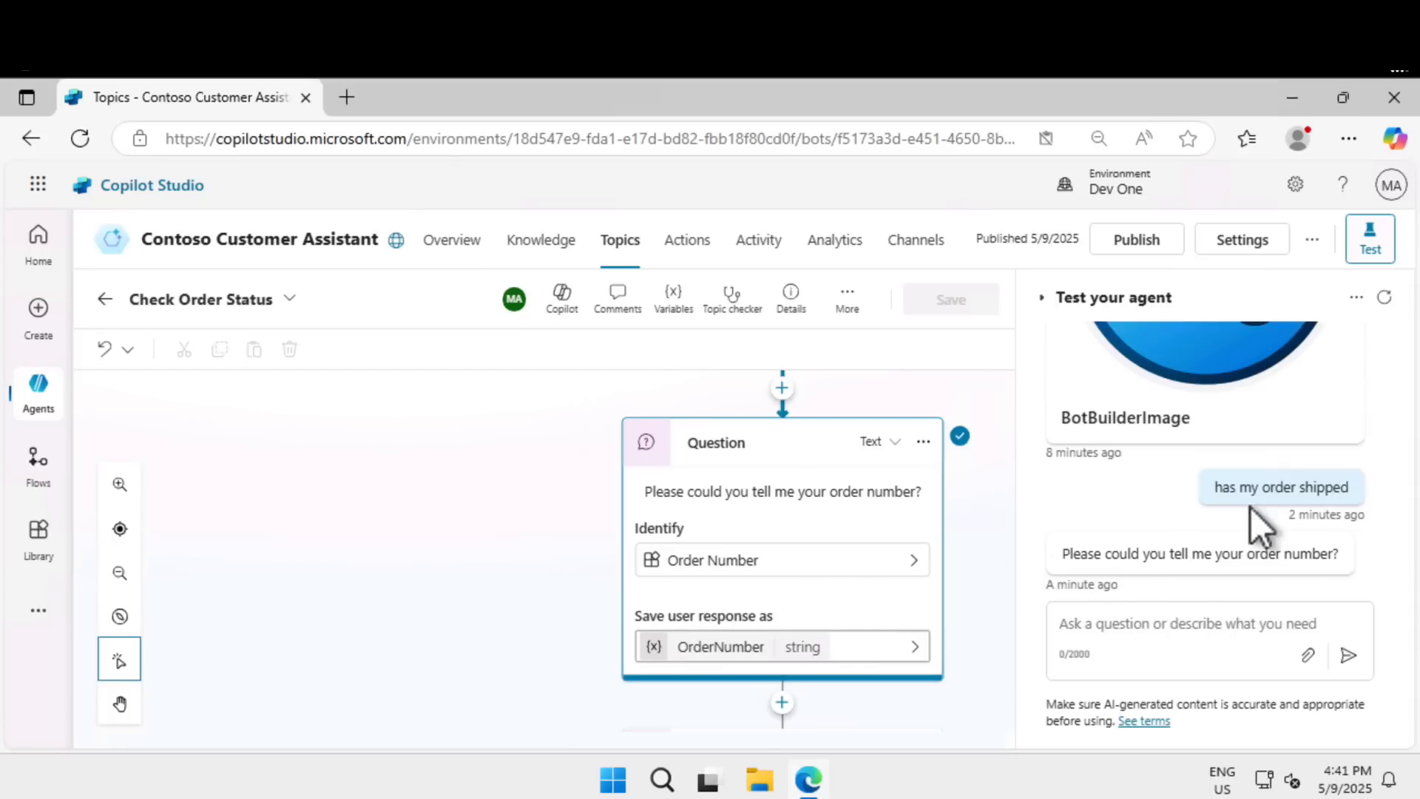
key("ctrl")
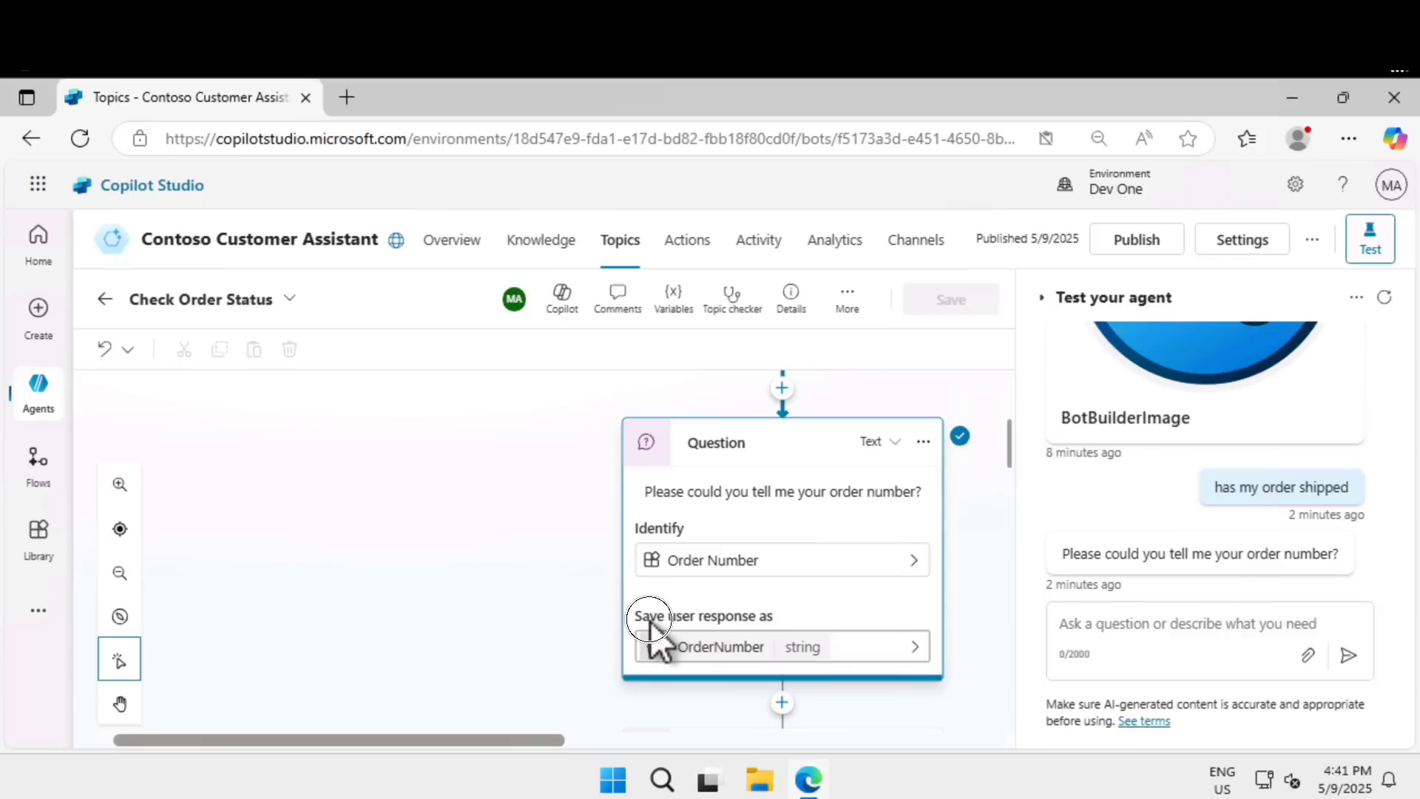
left_click(769, 621)
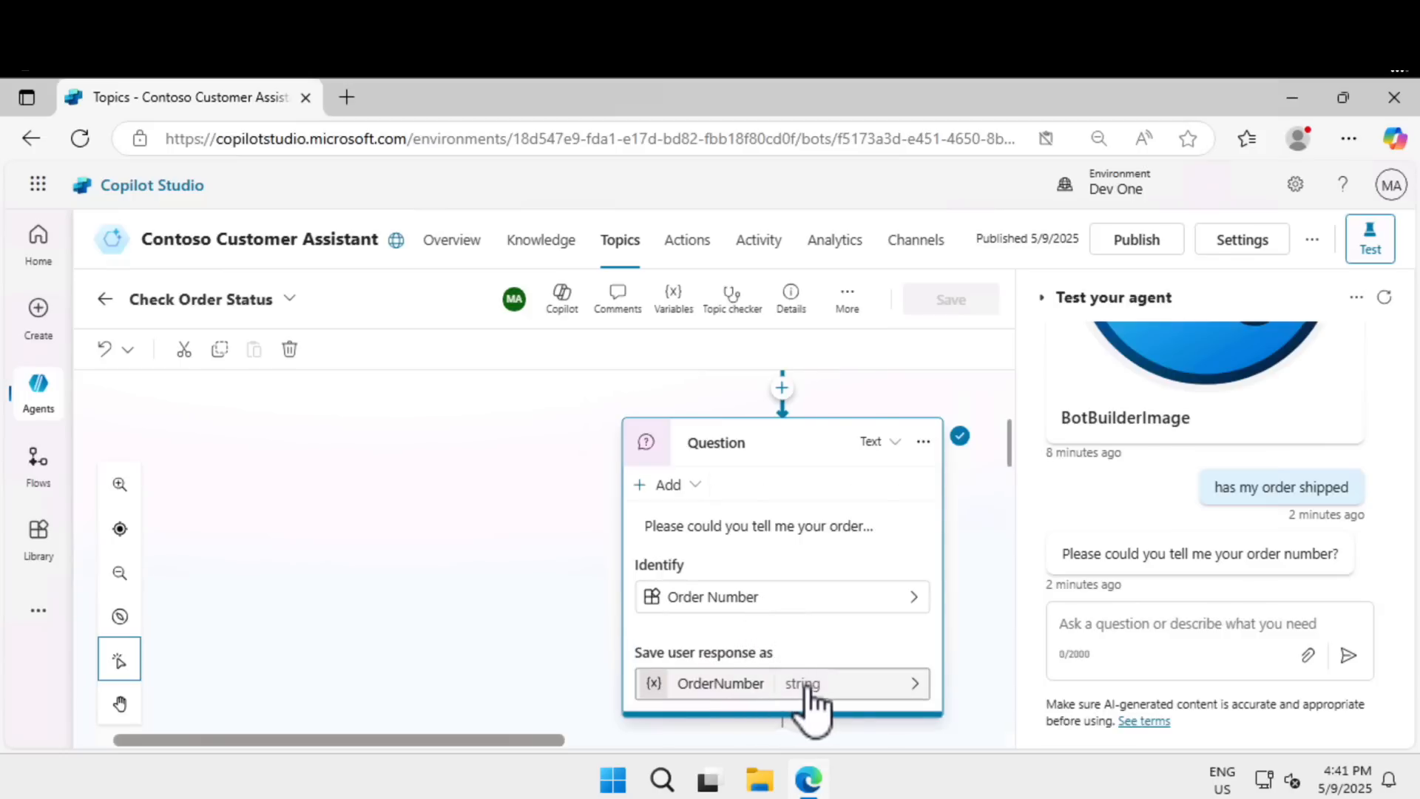
scroll(978, 660, "down", 3)
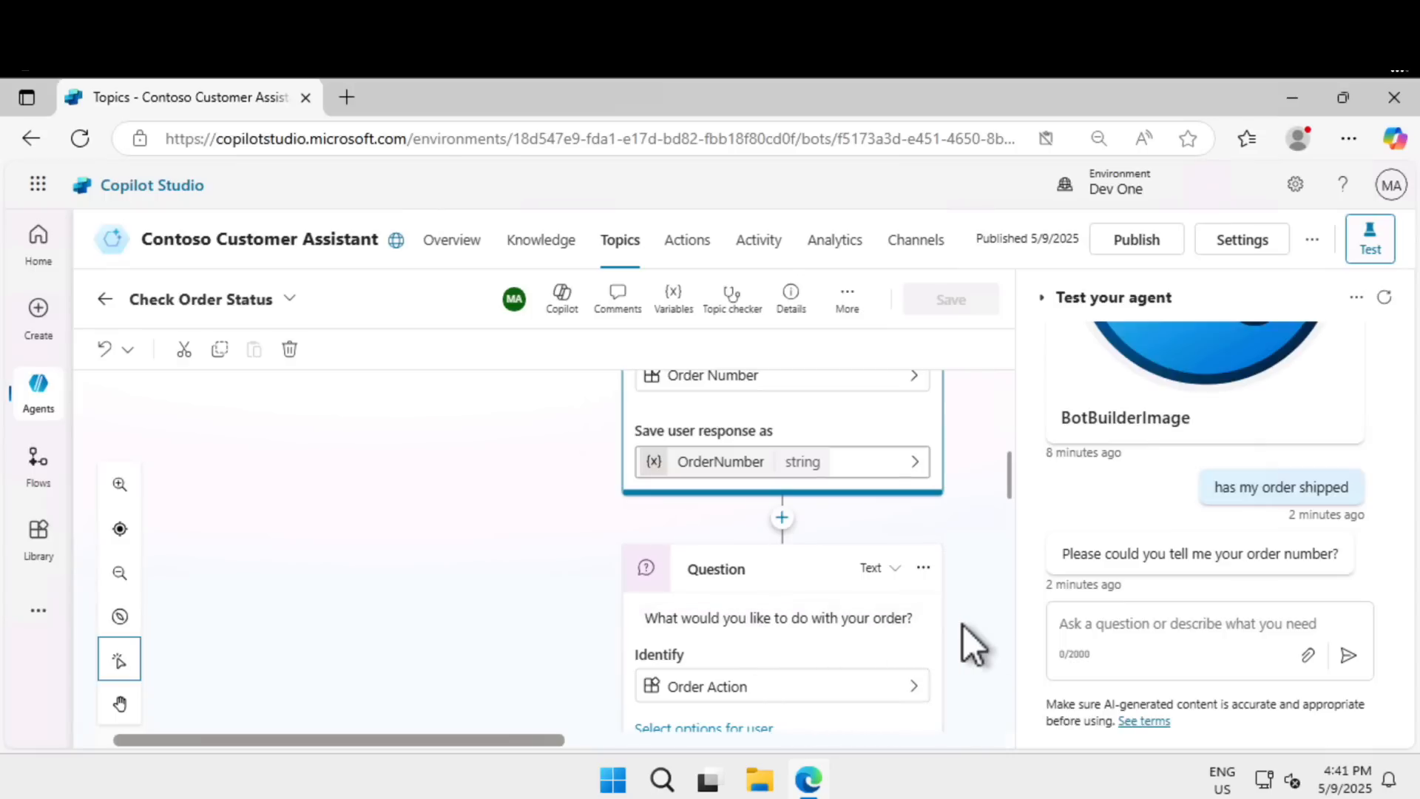
scroll(962, 624, "down", 3)
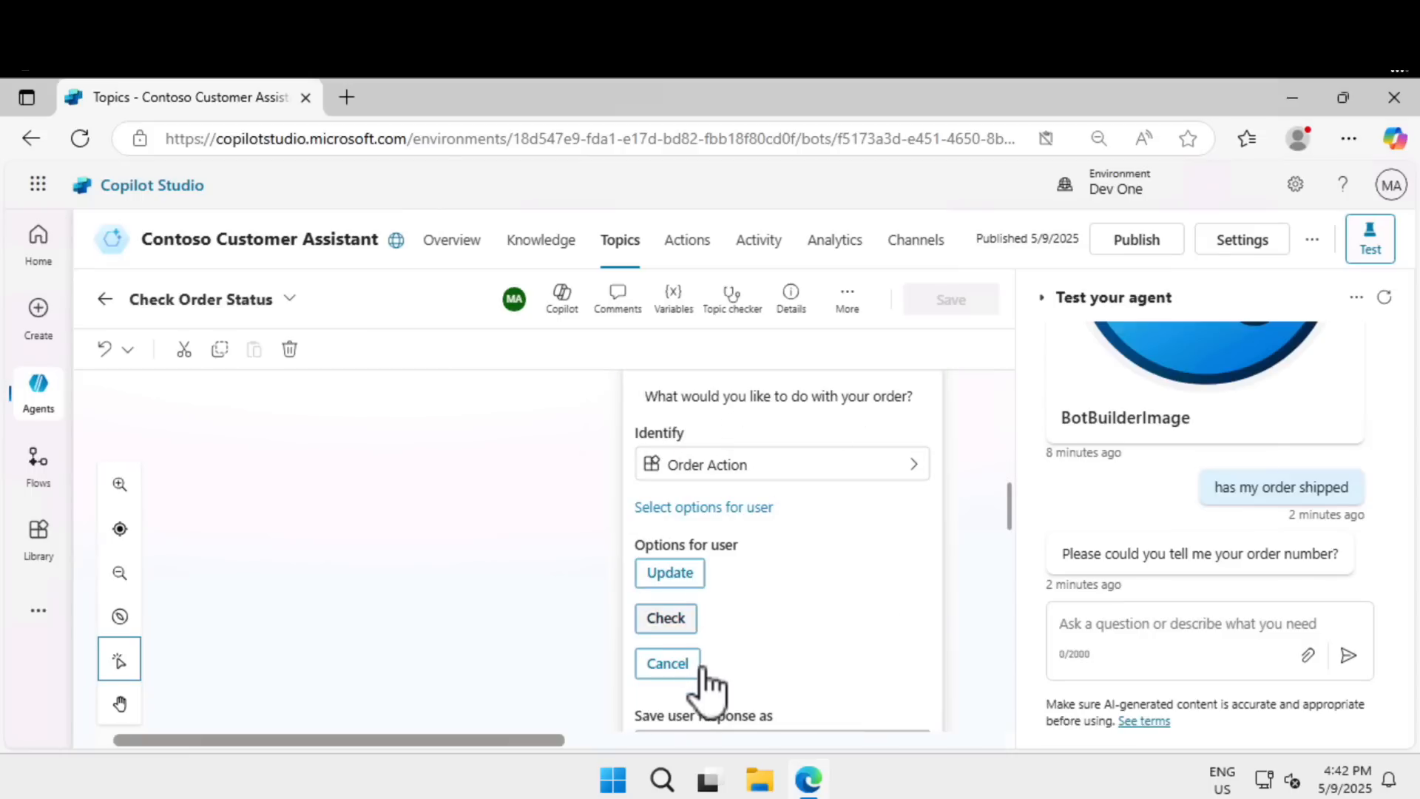
scroll(890, 610, "down", 3)
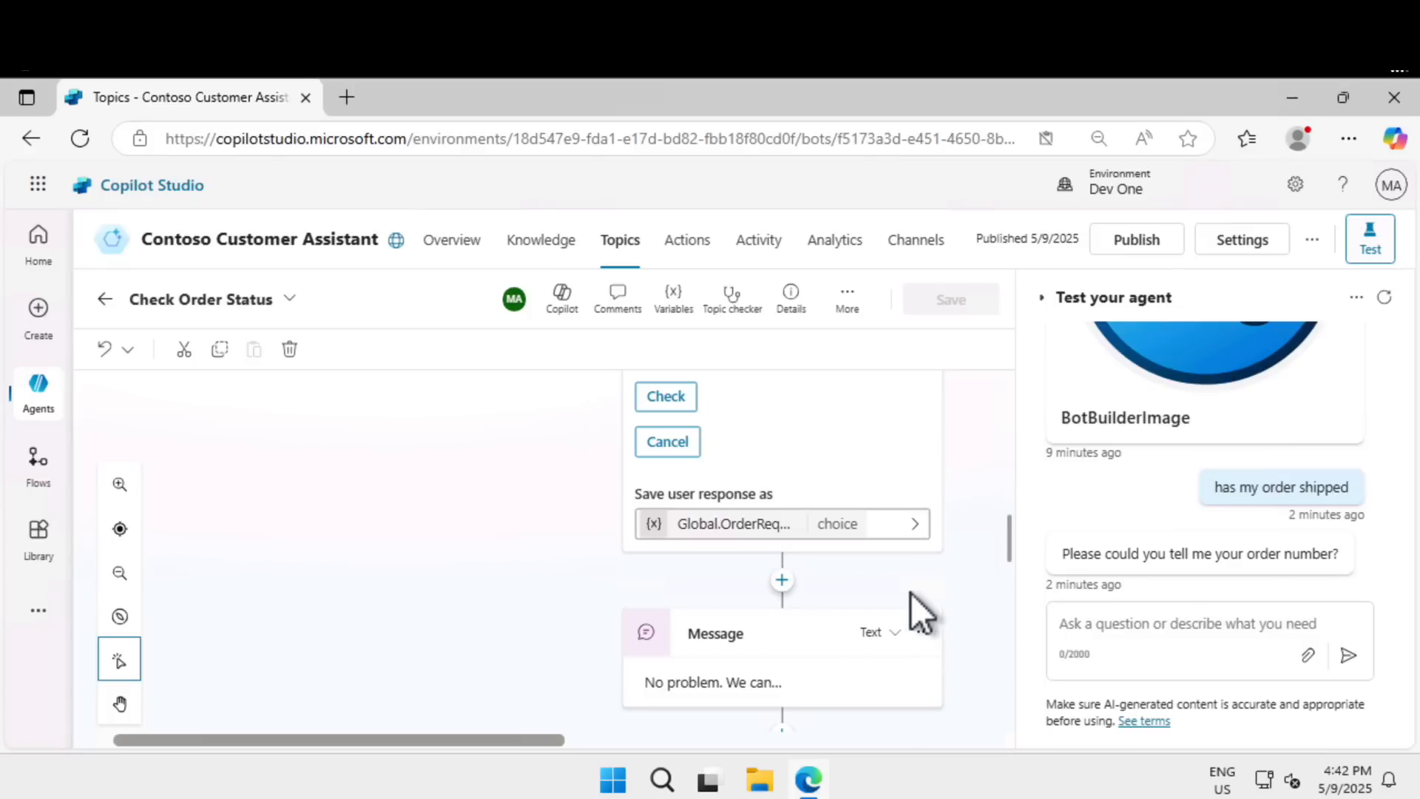
scroll(973, 681, "down", 3)
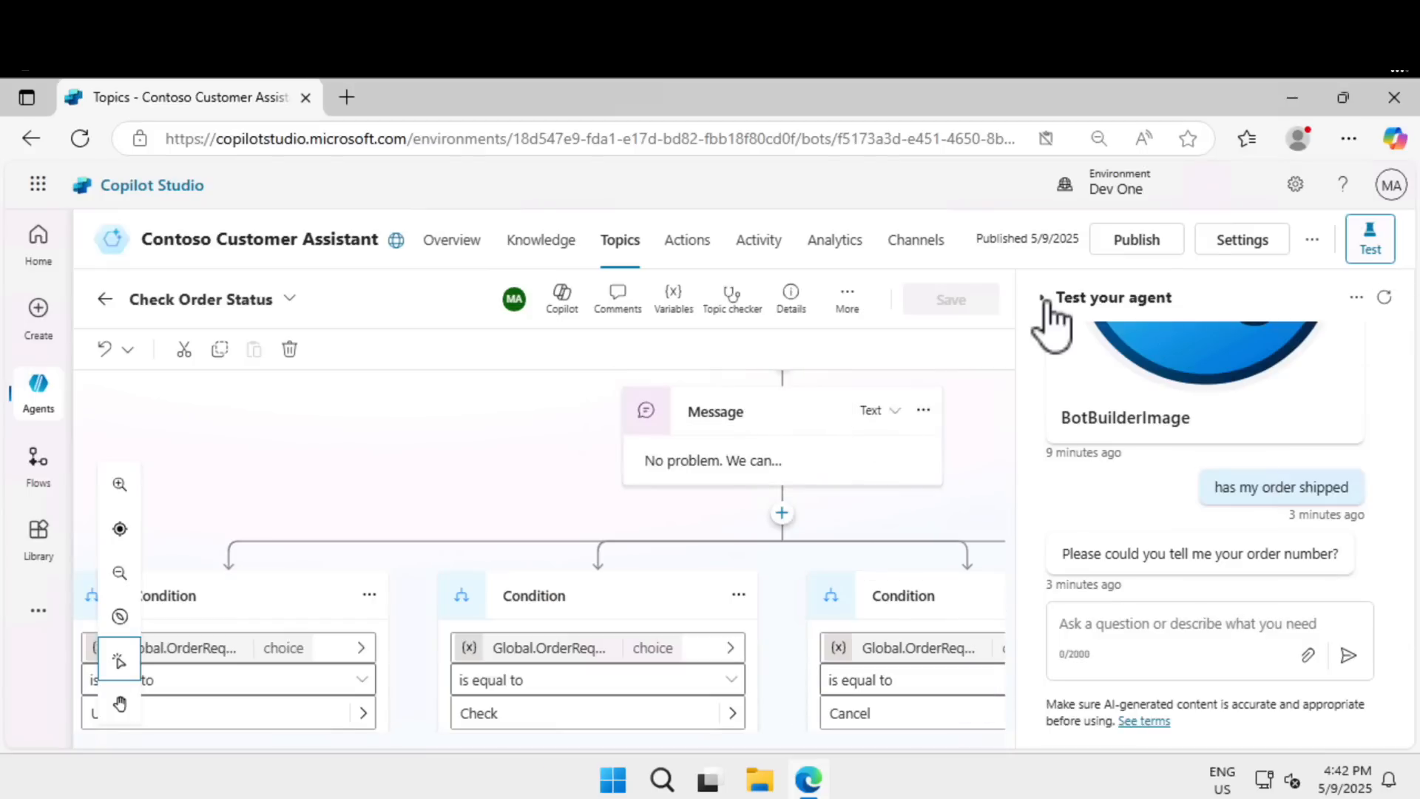
left_click(1385, 240)
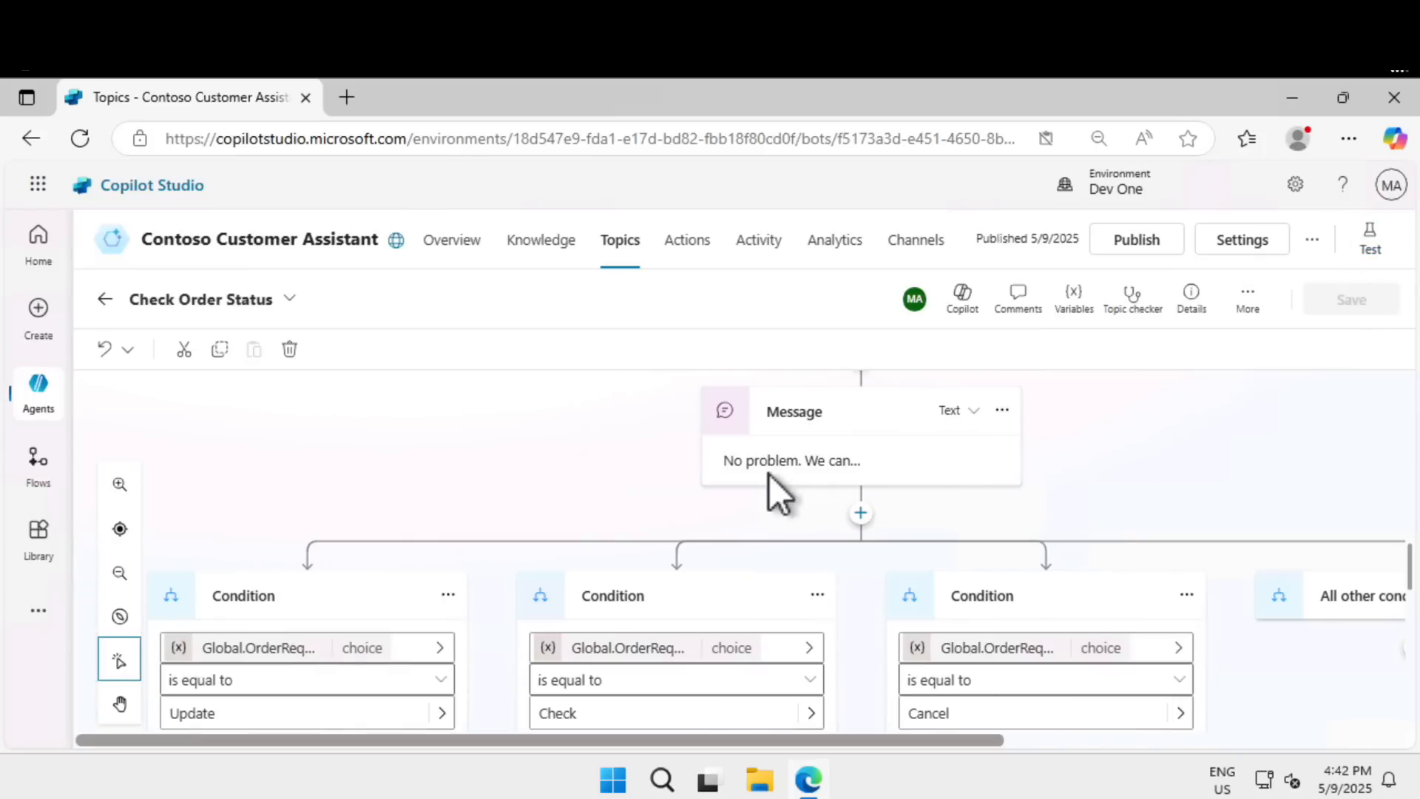
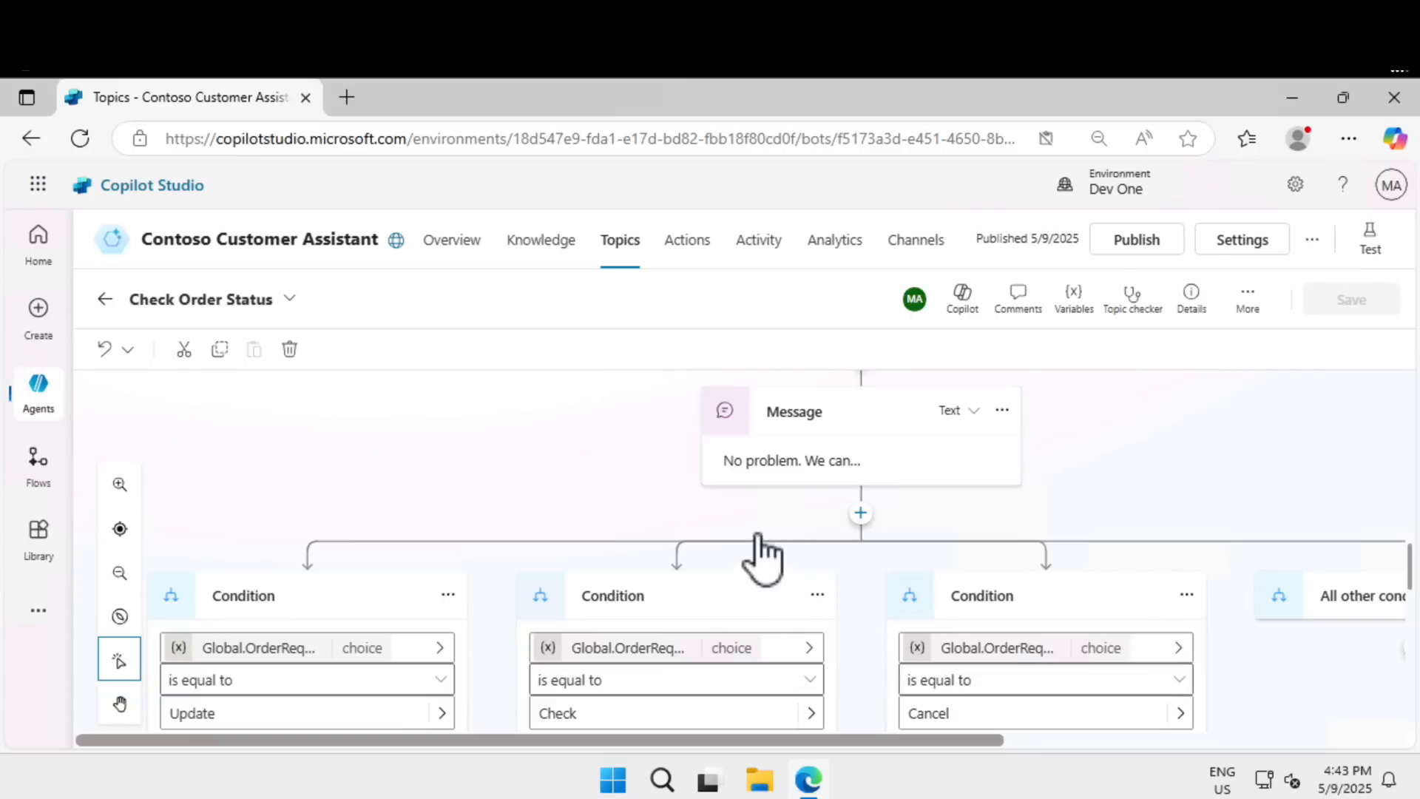
scroll(735, 551, "down", 2)
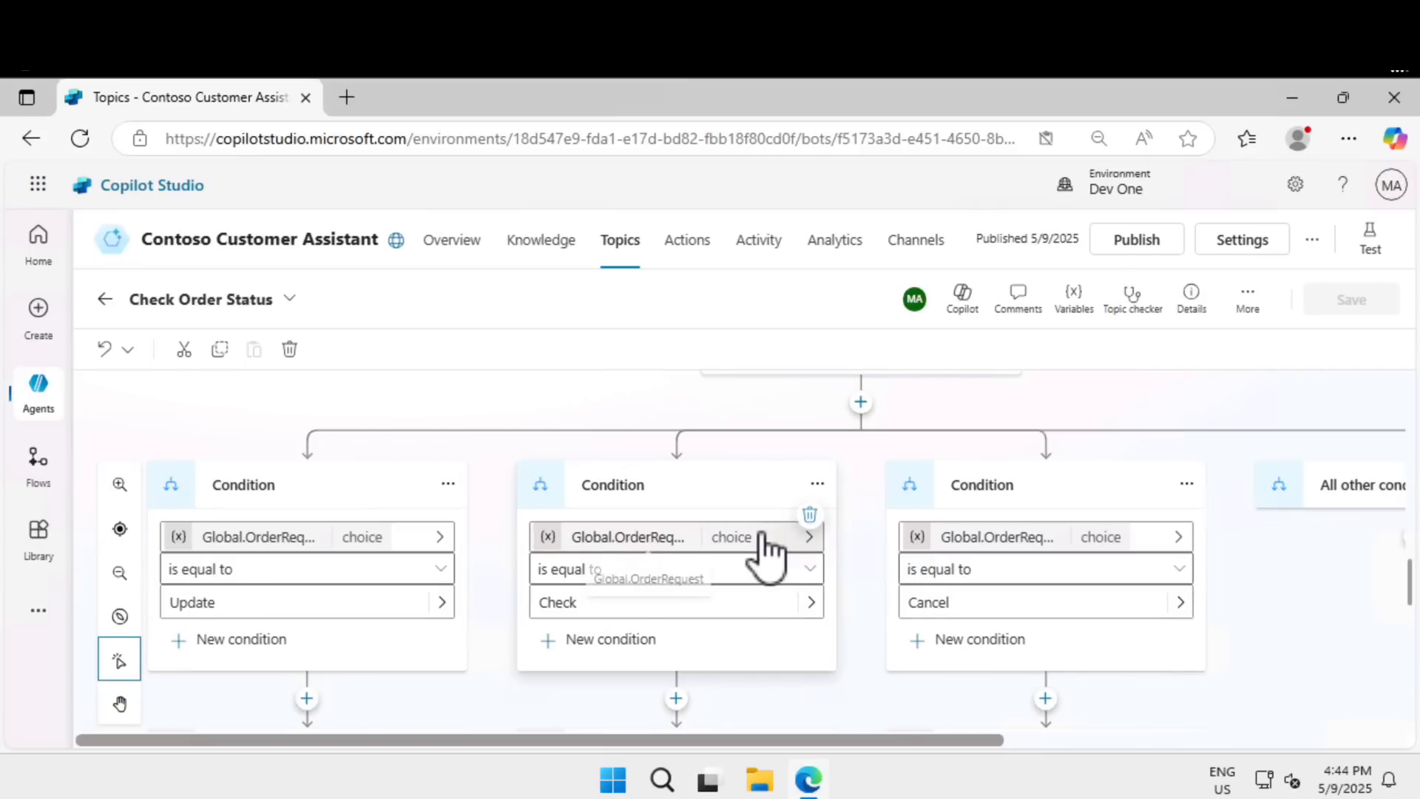
scroll(760, 557, "down", 2)
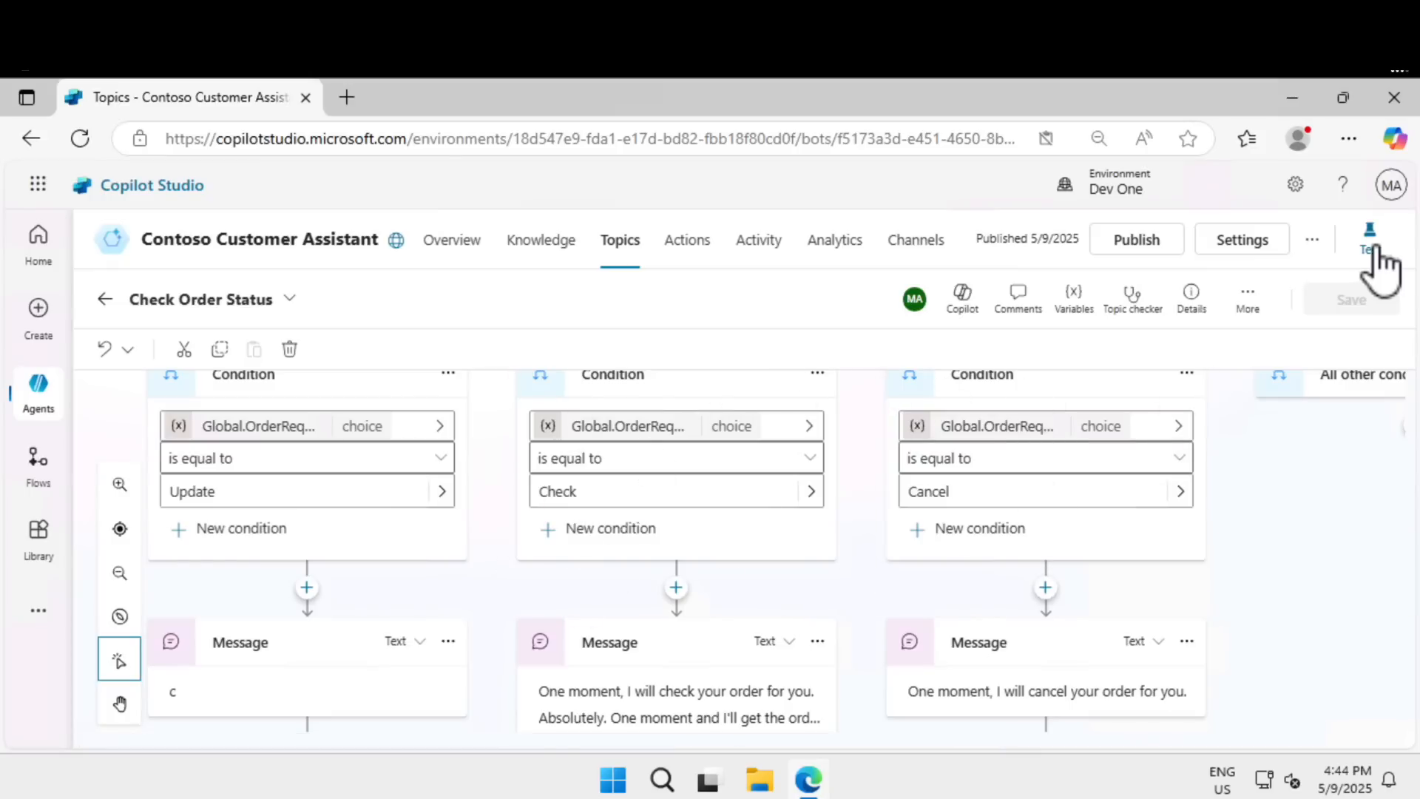
Reopen the agent test chat, ask "Has my order shipped?" and answer the agent's question with the order number.
left_click(1375, 245)
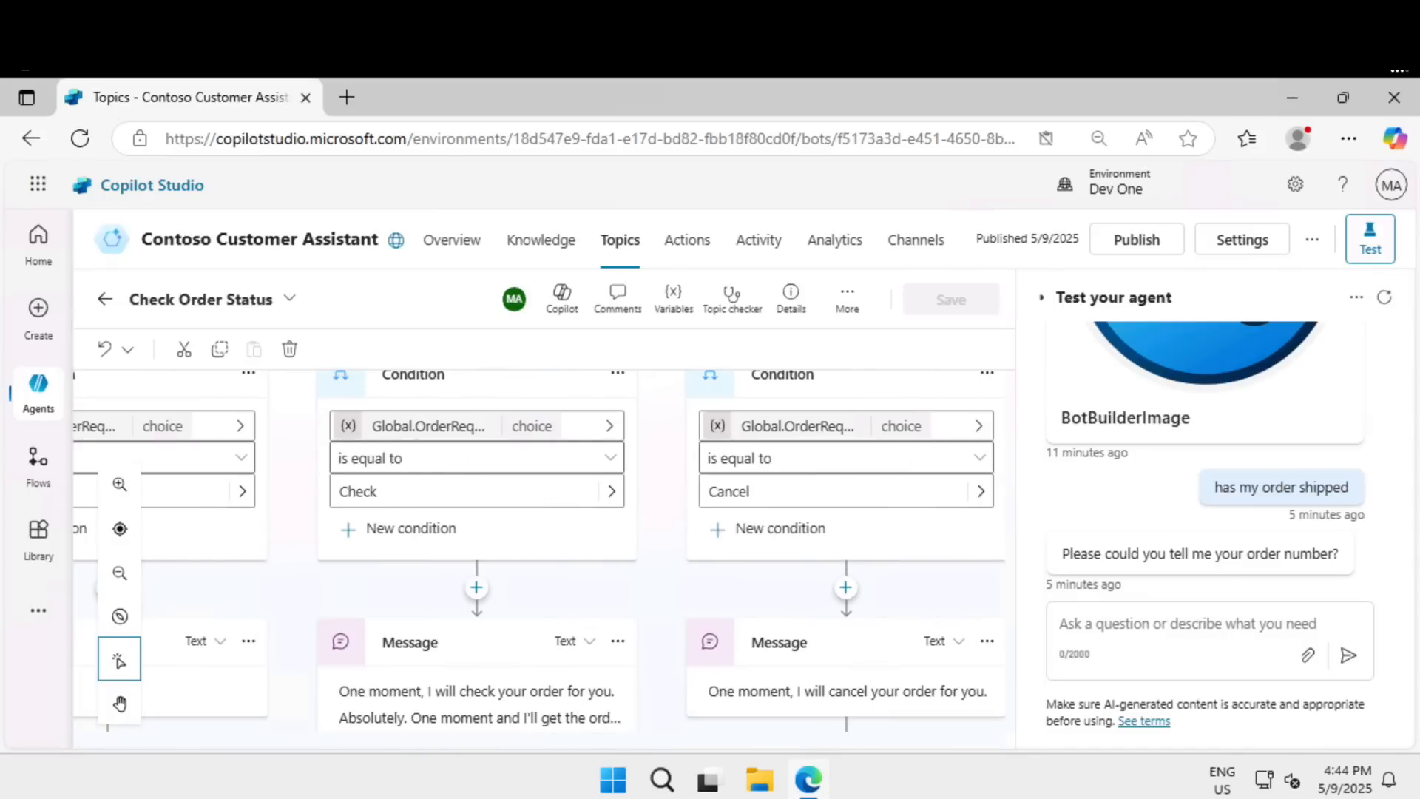
left_click(1183, 624)
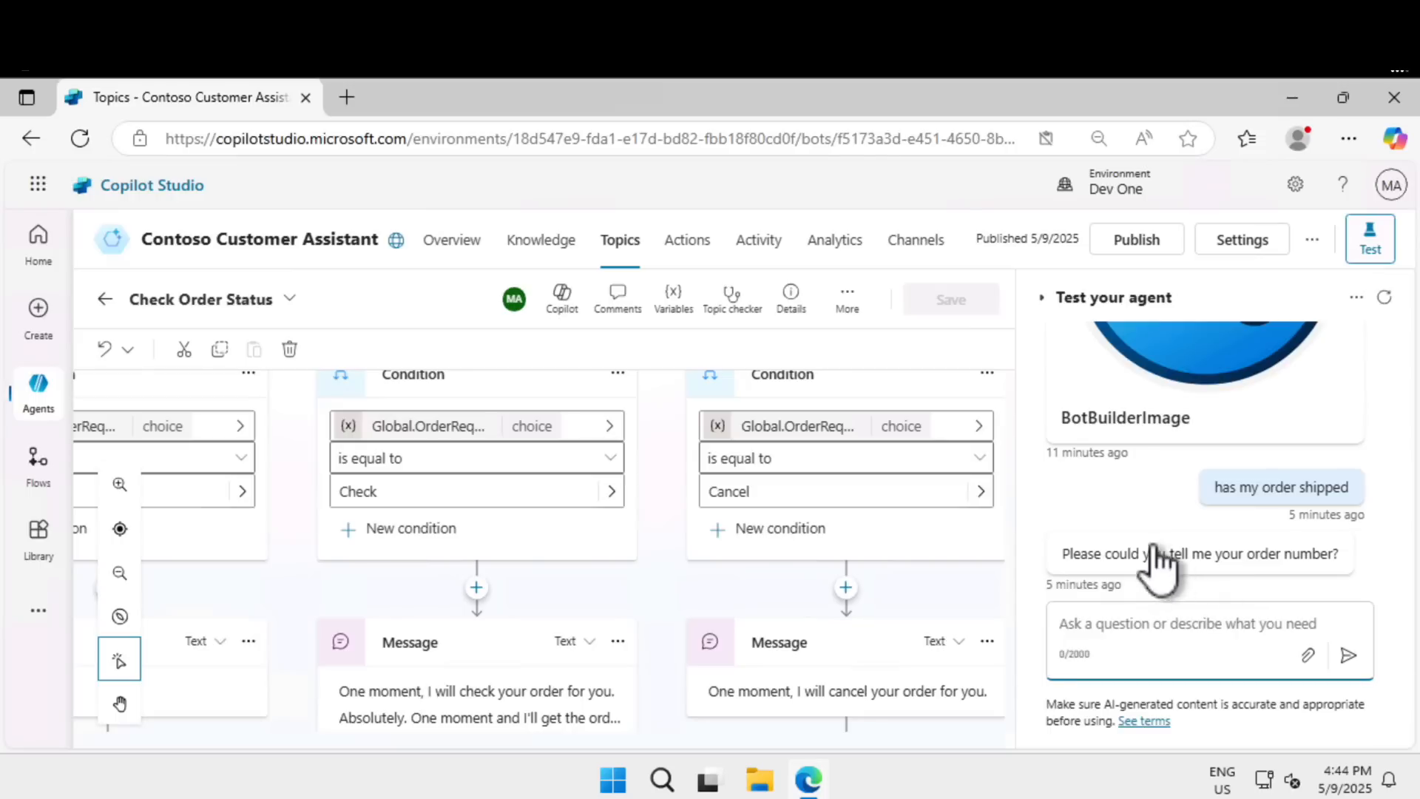
type("Has my order shipped?")
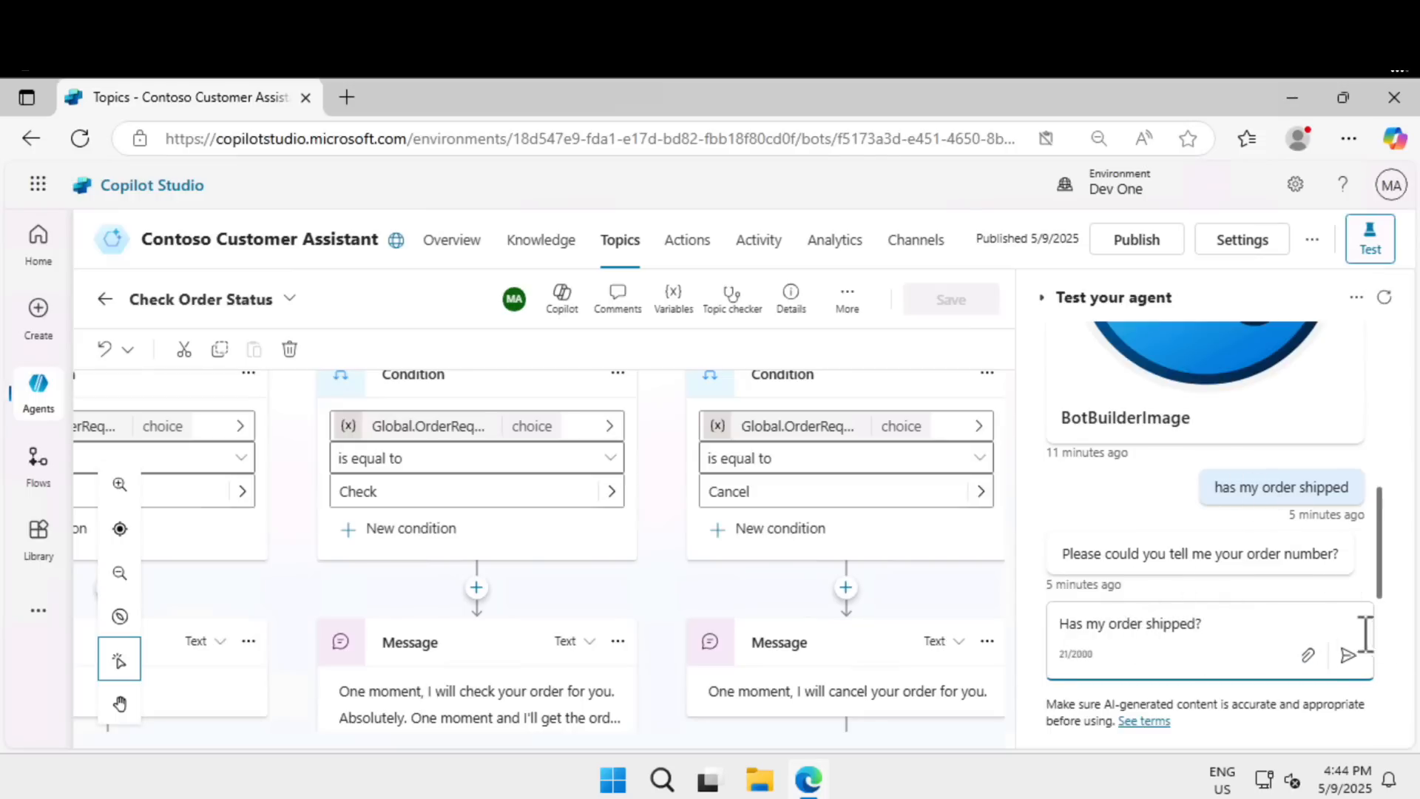
left_click(1349, 657)
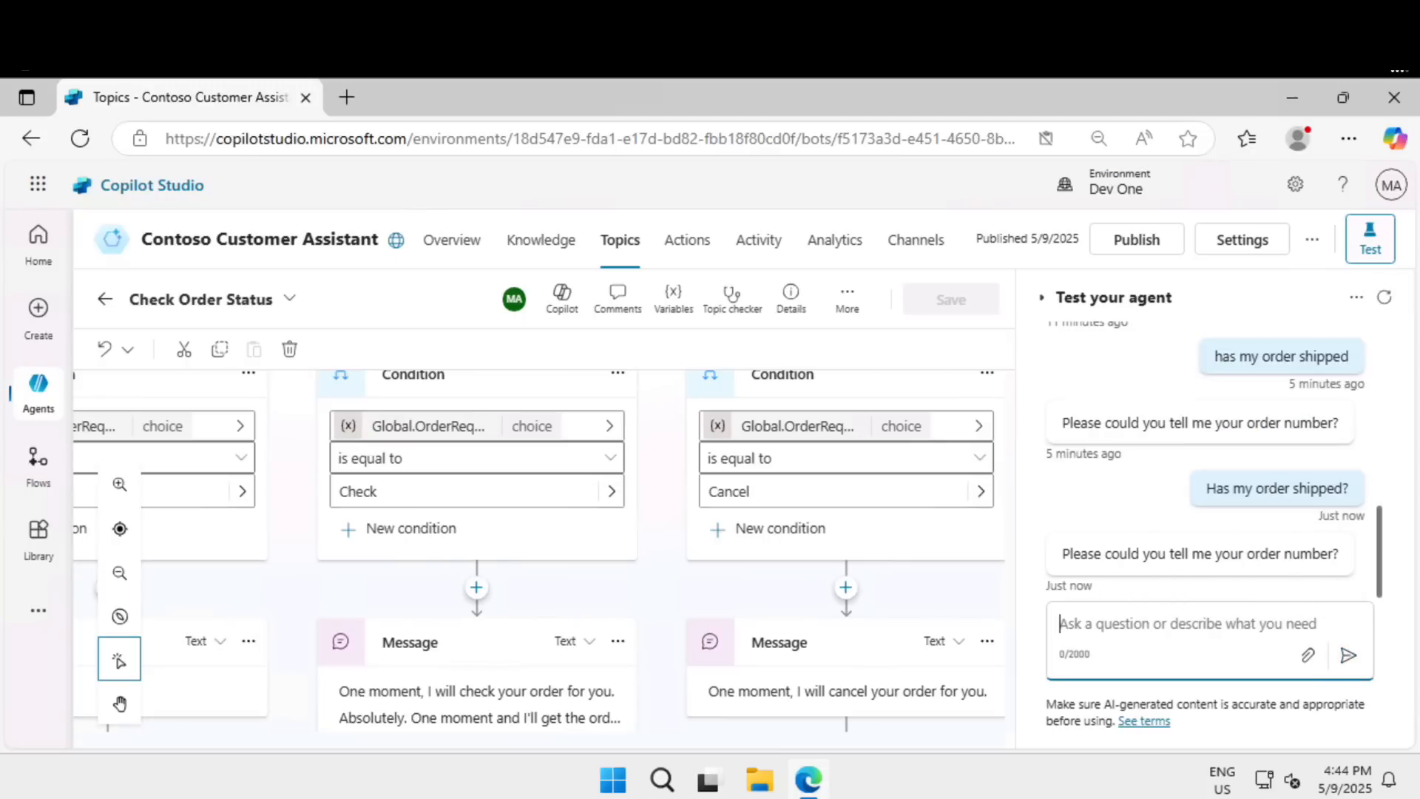
type("ORD-001342")
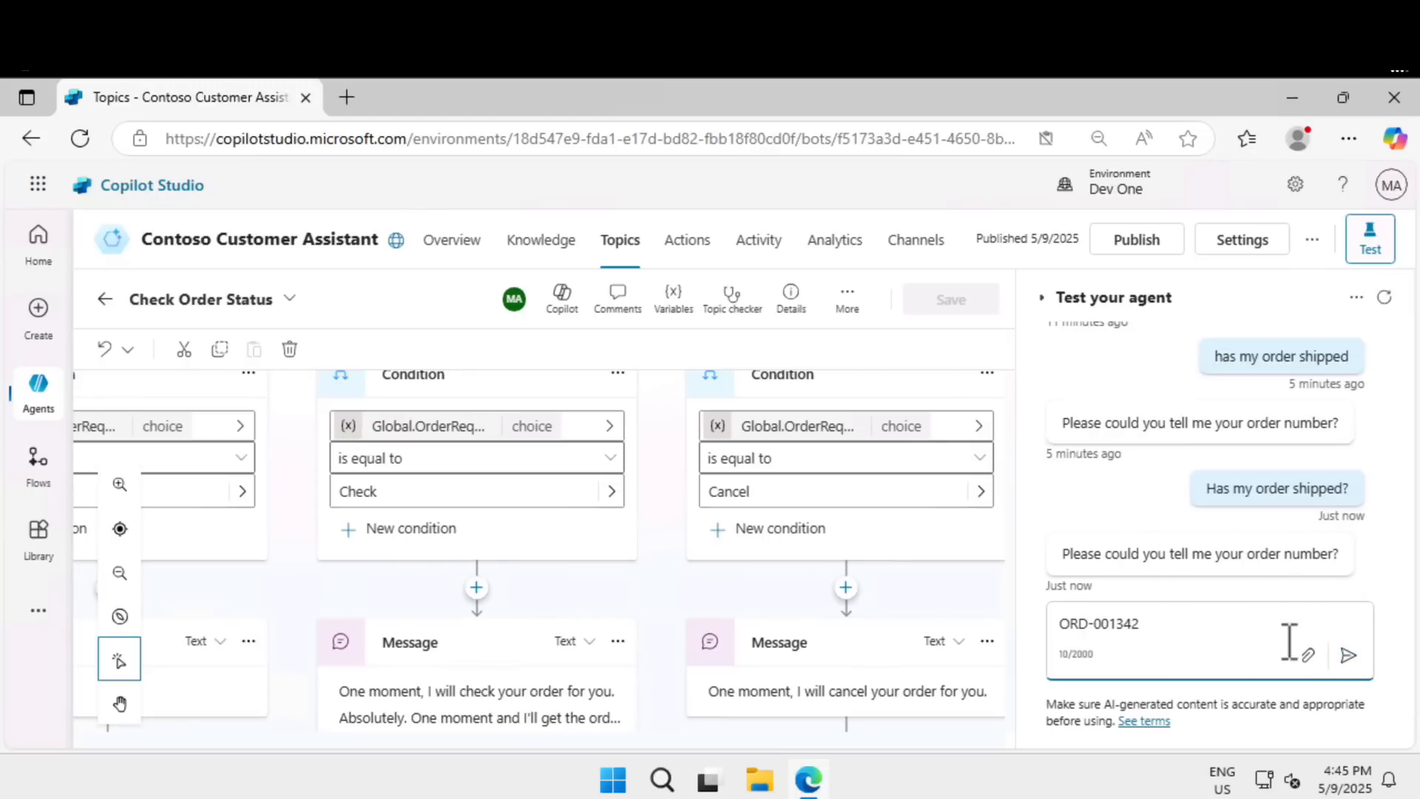
left_click(1348, 654)
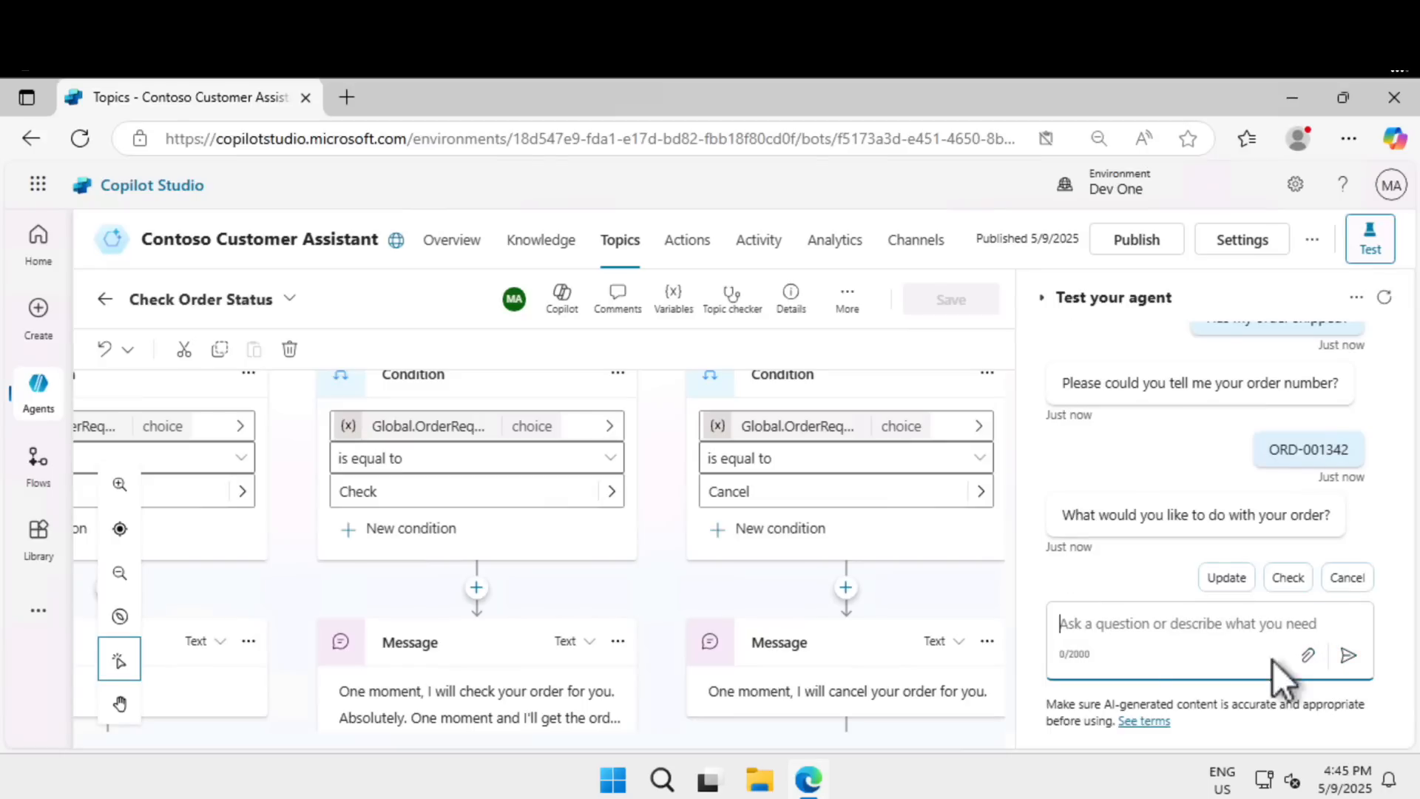
Compare the topic's order number and order action questions with the test chat, and examine the messages in the Check and Cancel condition branches.
scroll(673, 596, "down", 2)
scroll(672, 595, "up", 3)
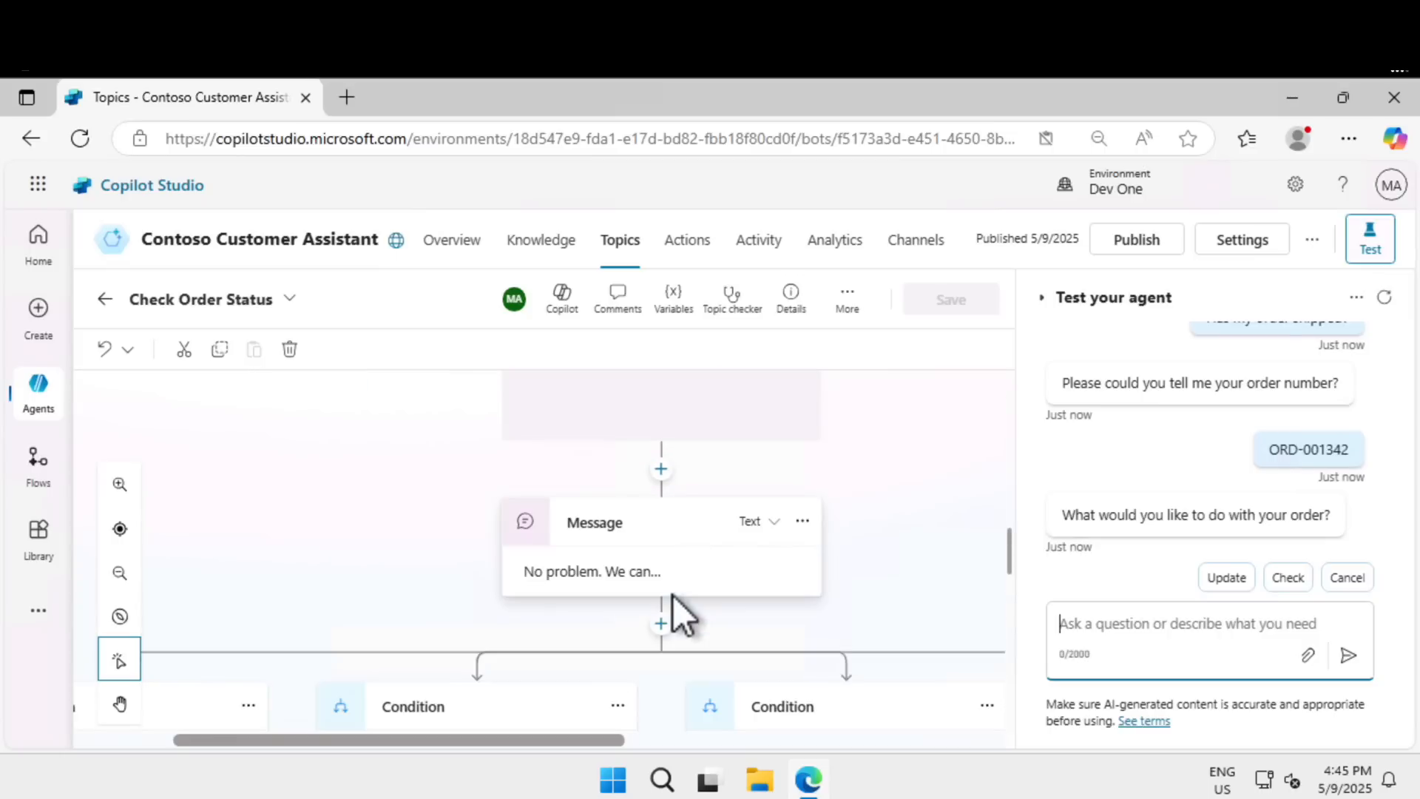
scroll(673, 596, "up", 3)
scroll(674, 596, "up", 5)
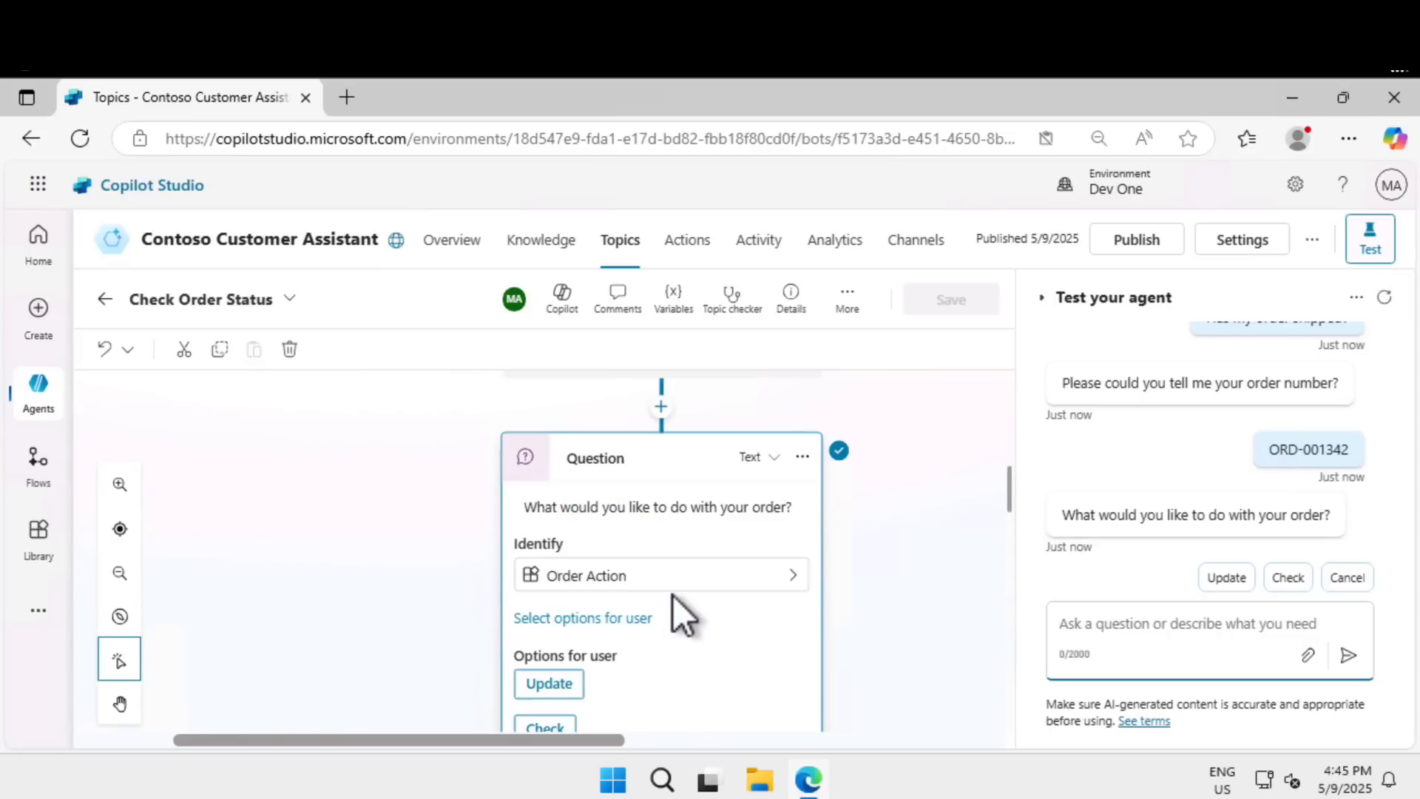
scroll(673, 597, "down", 2)
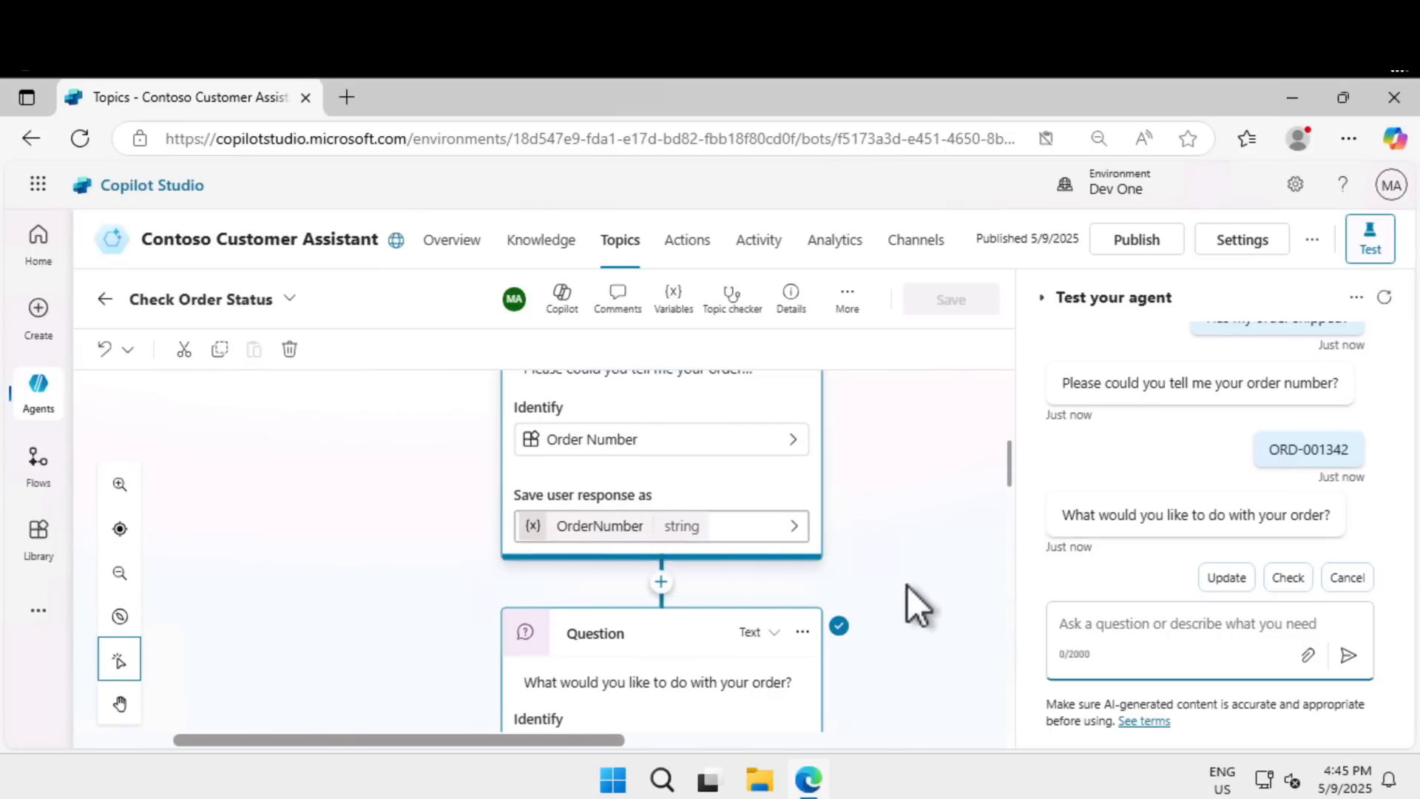
scroll(908, 586, "down", 4)
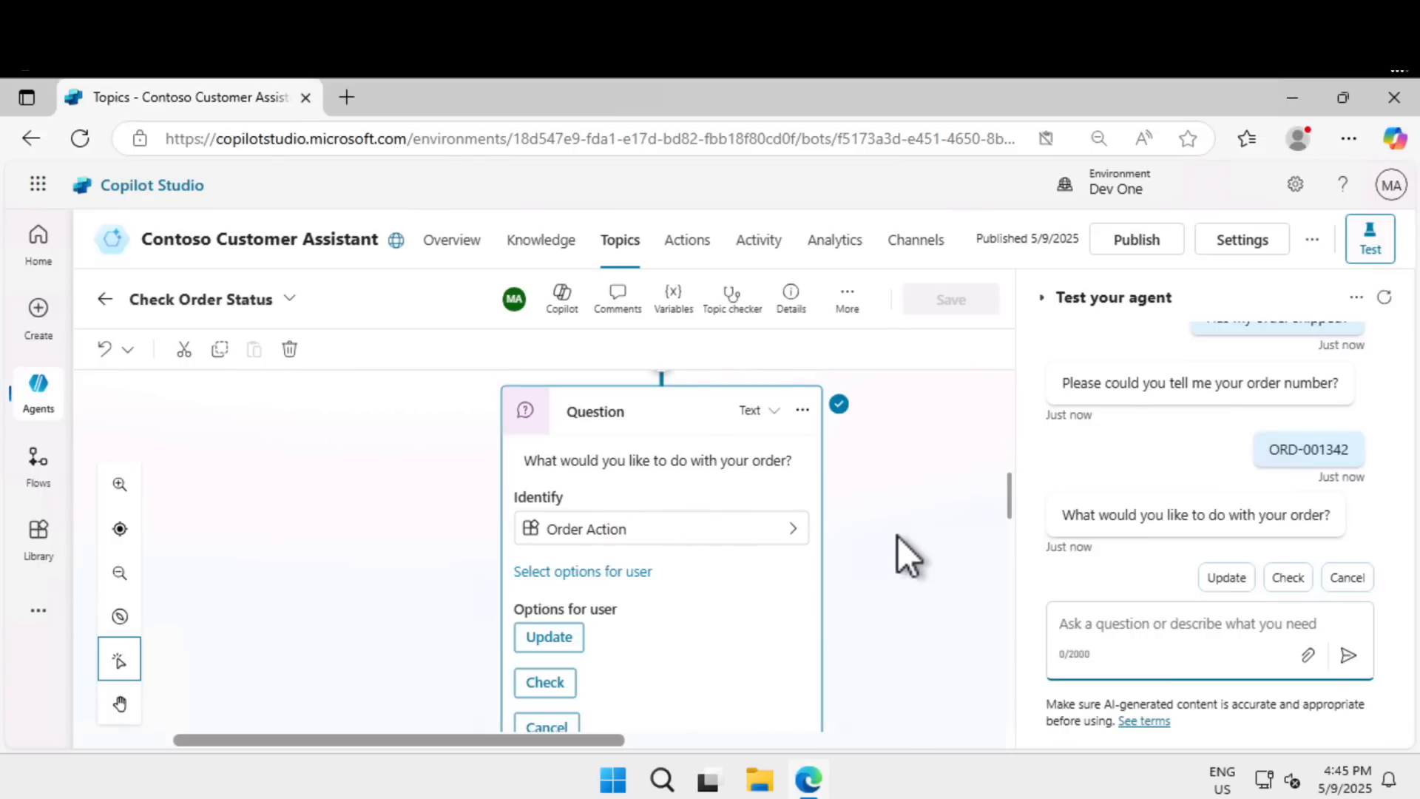
scroll(899, 536, "down", 4)
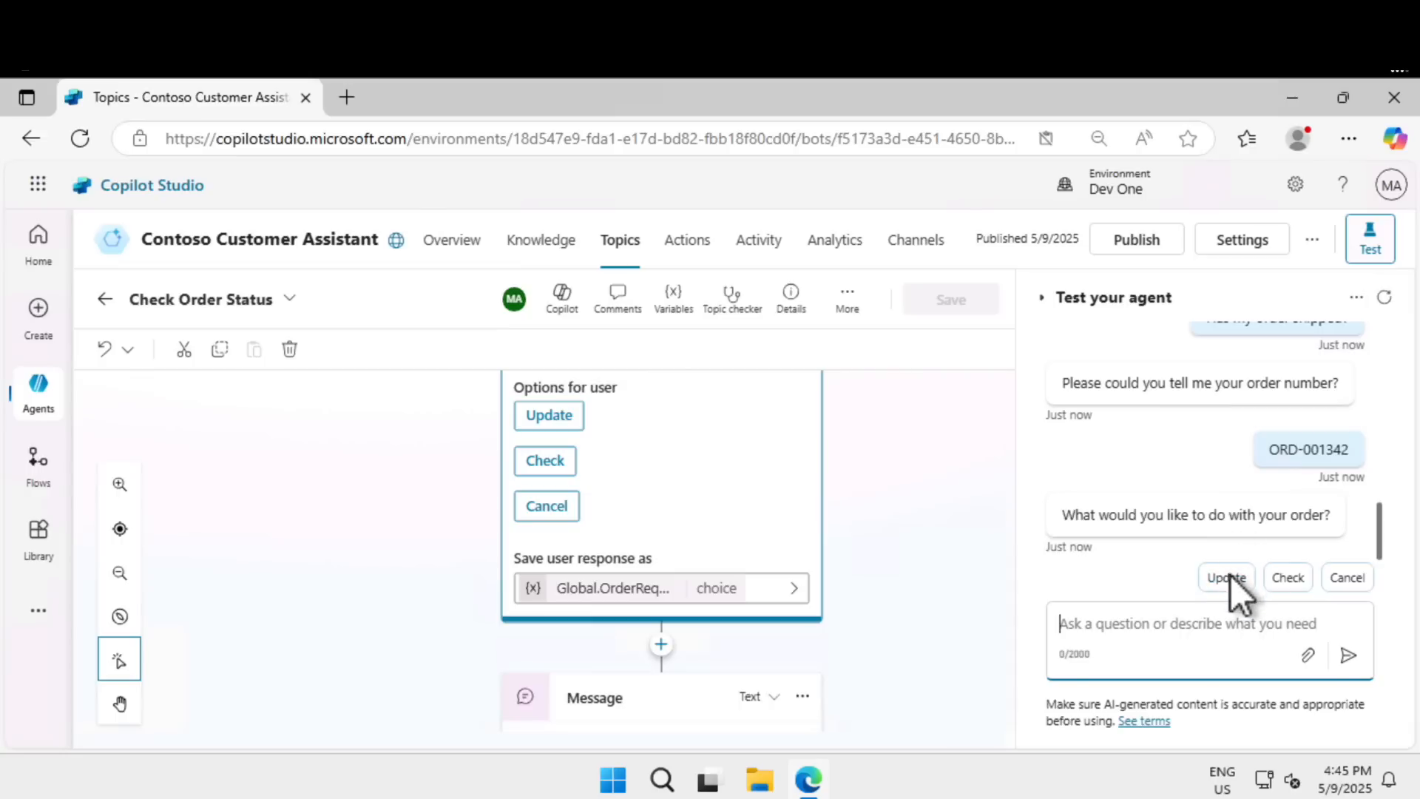
scroll(917, 629, "down", 5)
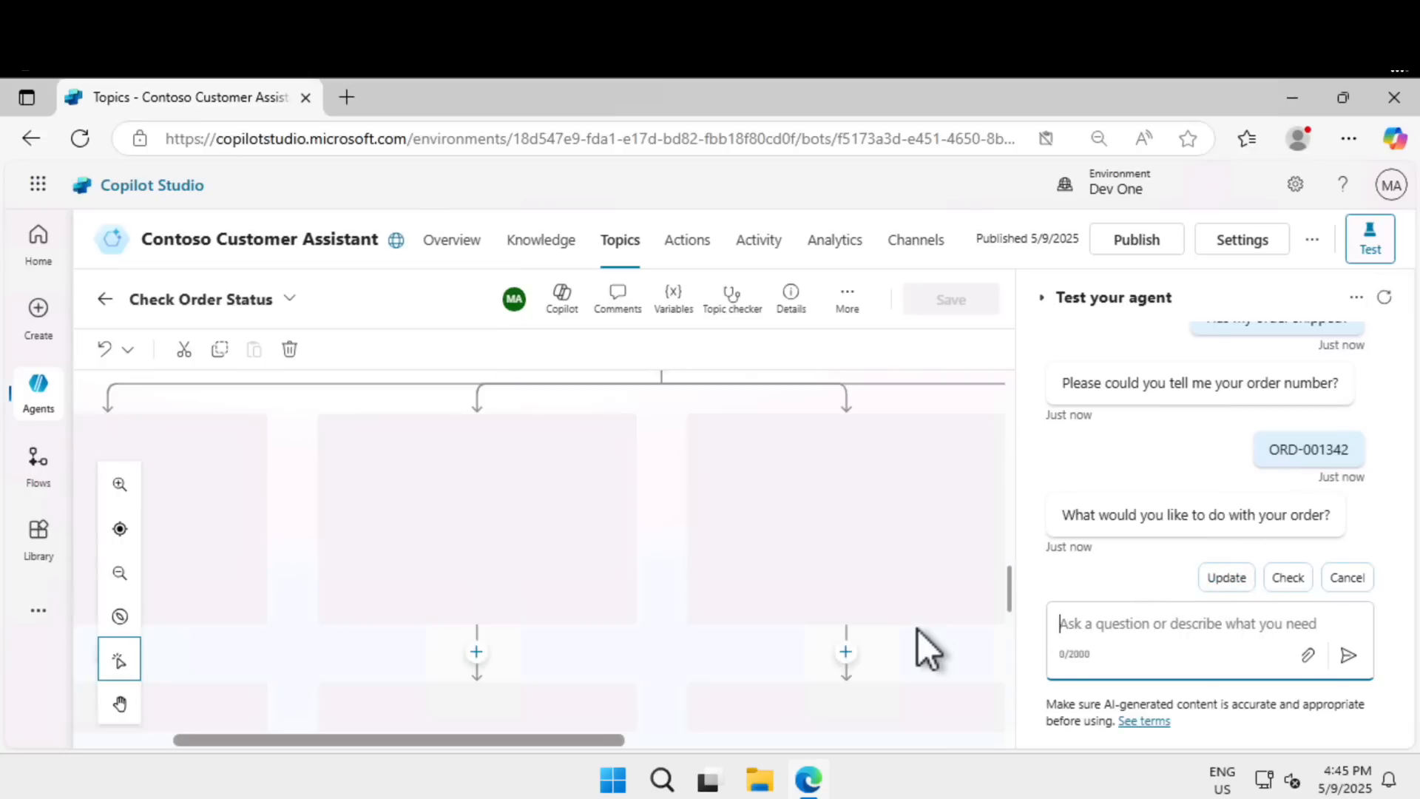
scroll(917, 629, "down", 3)
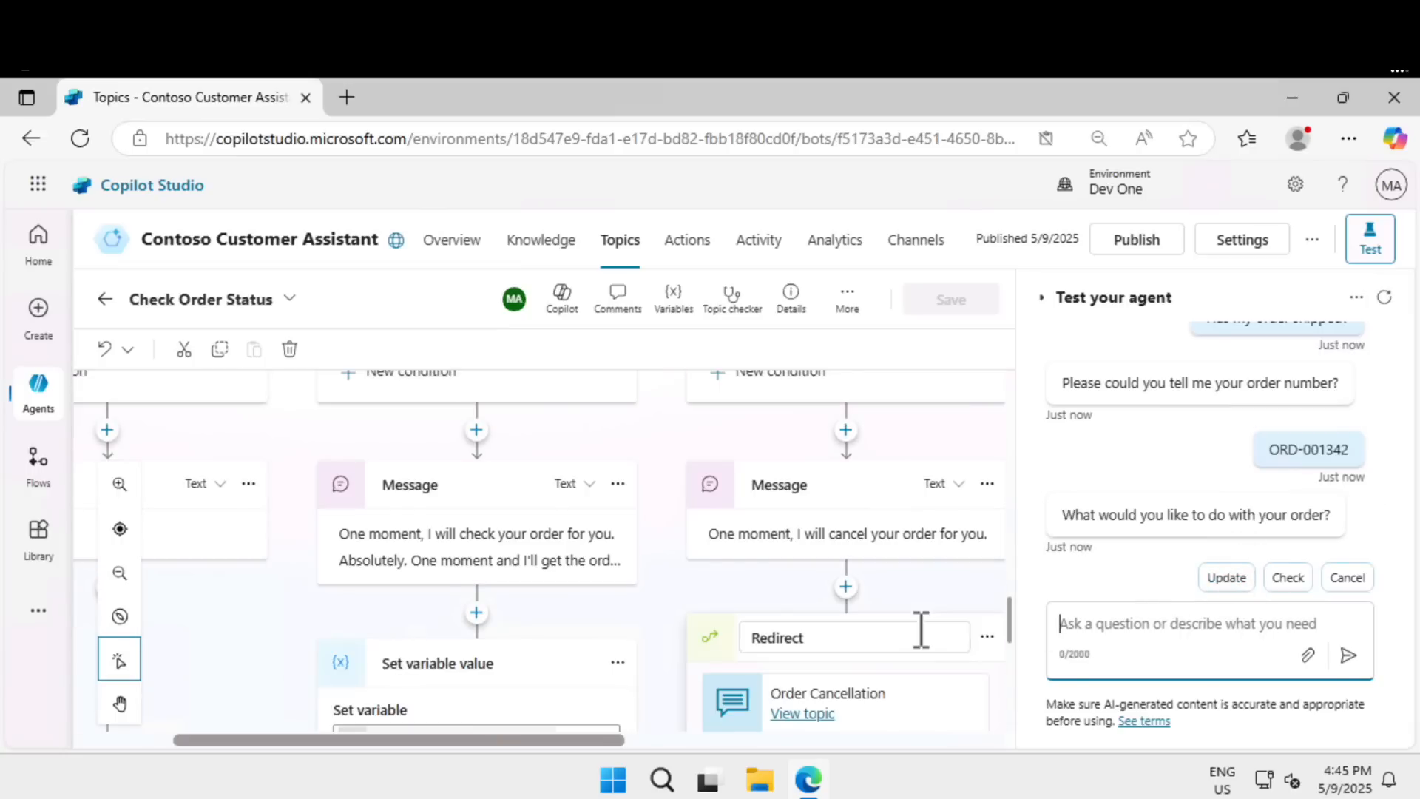
scroll(921, 630, "up", 2)
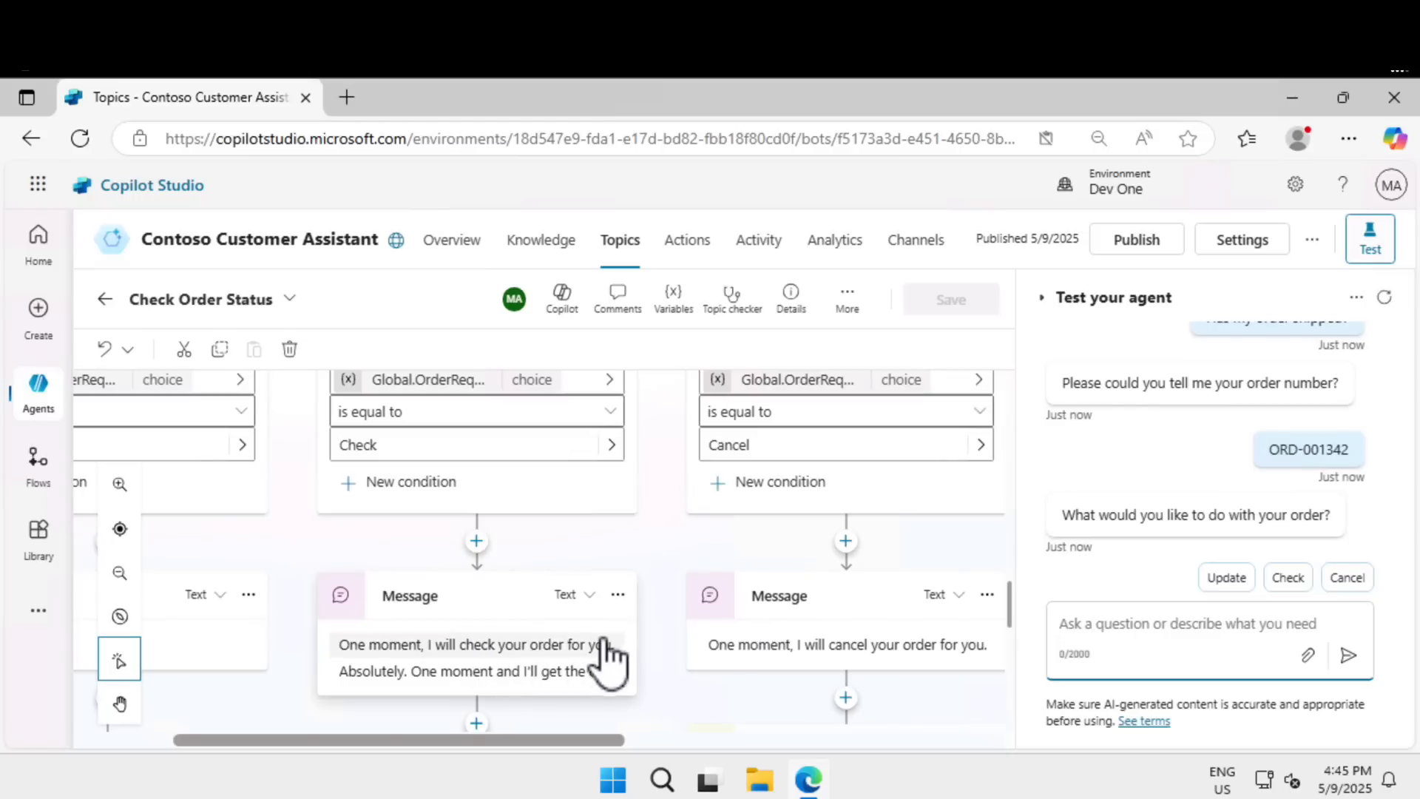
Answer the agent's order action question with Check in the test chat and read through its replies.
left_click(1289, 577)
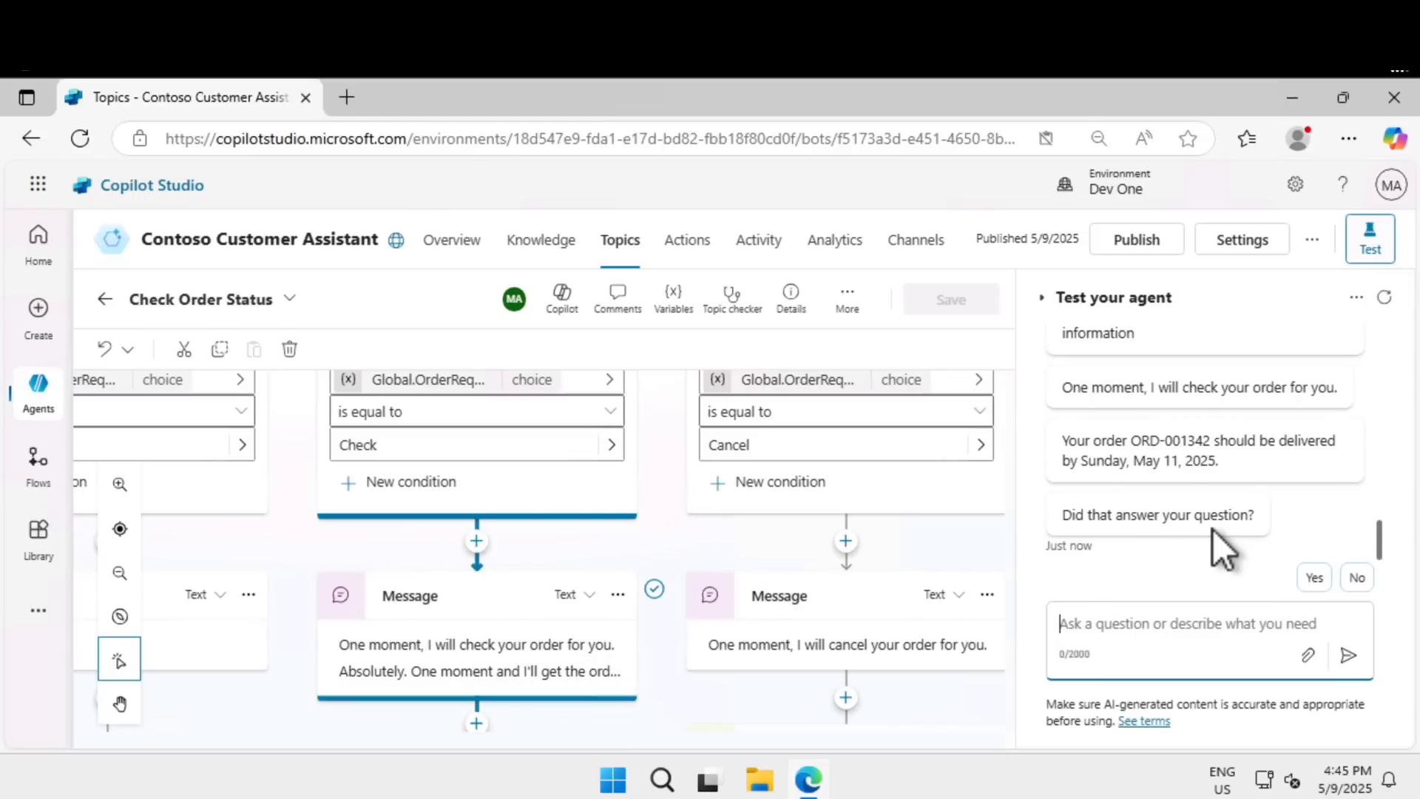
scroll(1213, 530, "up", 2)
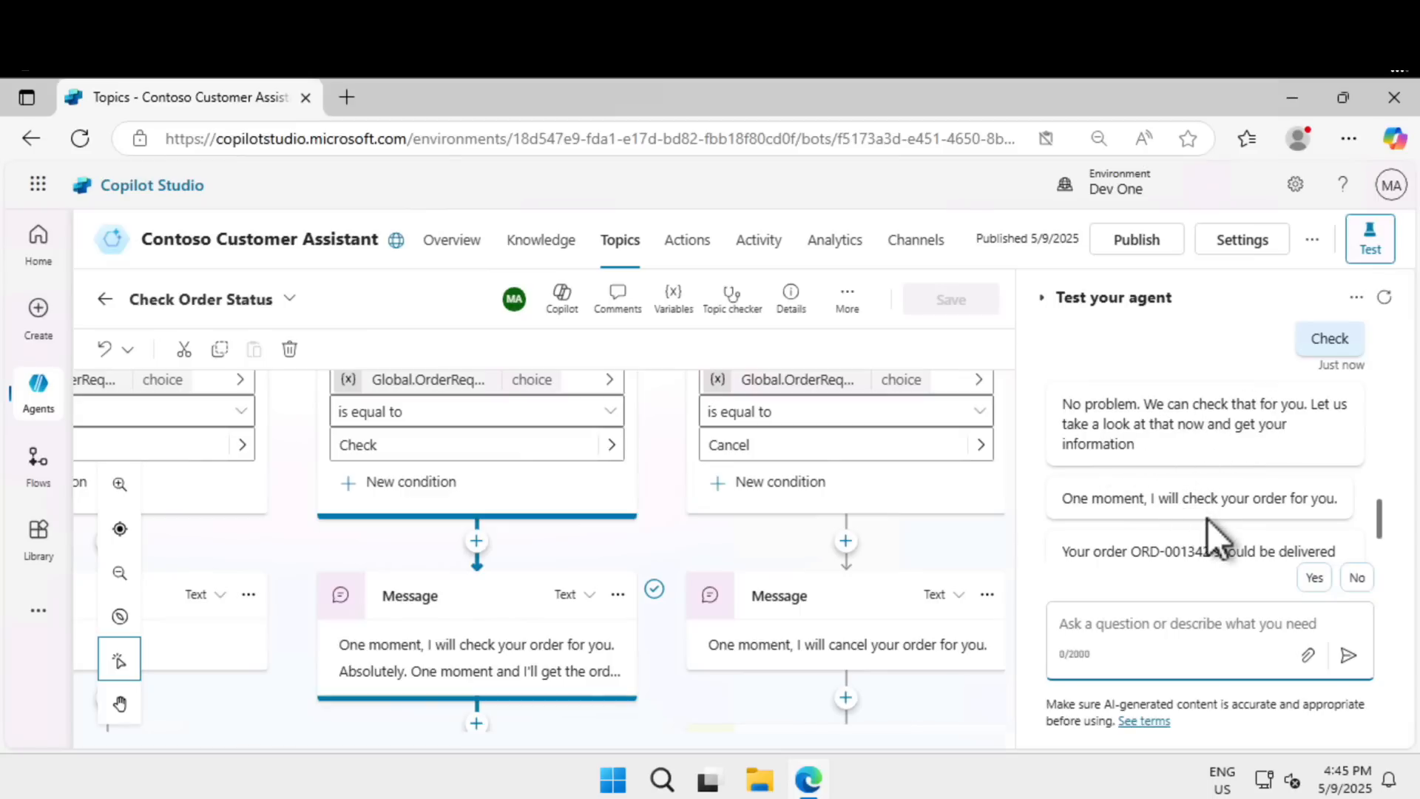
scroll(1203, 524, "down", 2)
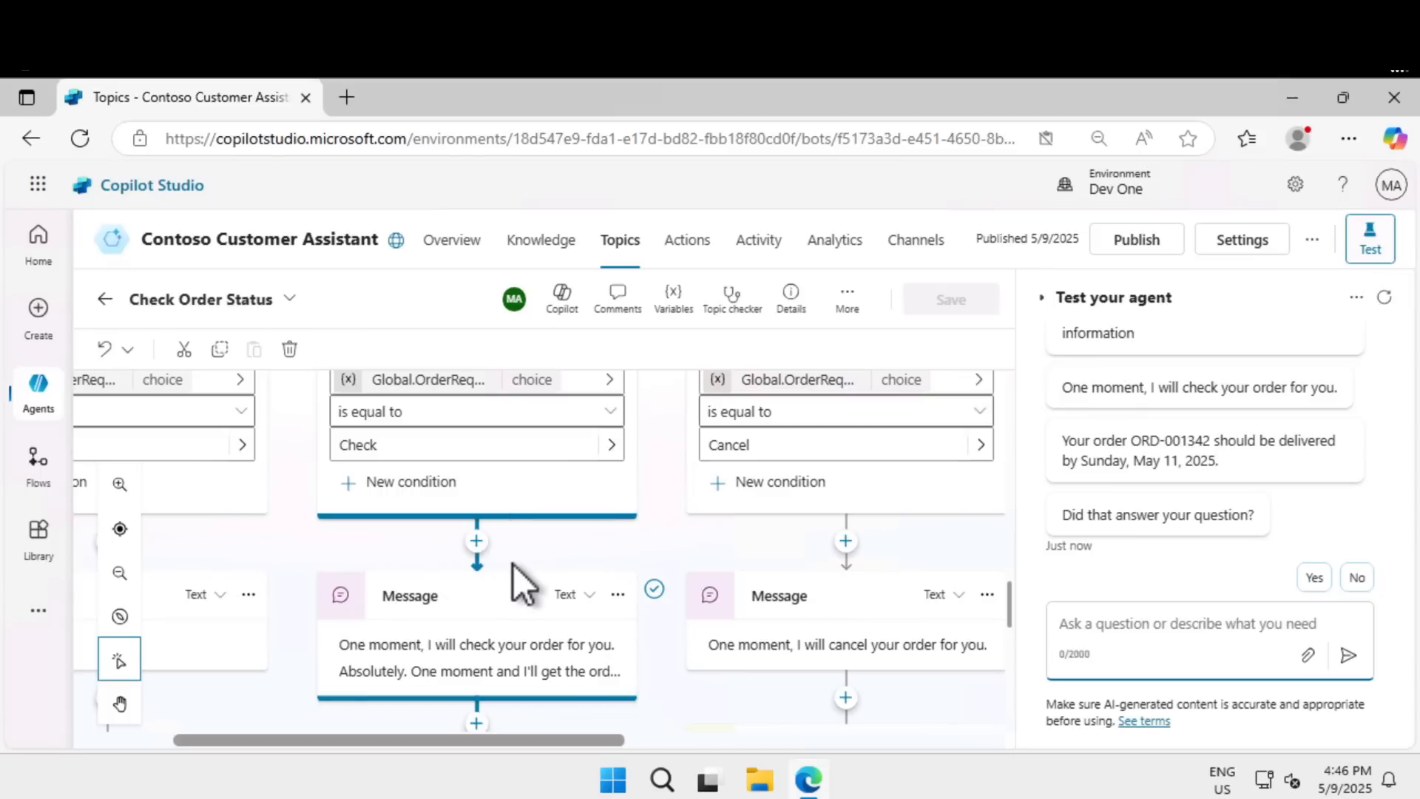
Trace the executed Check branch through its messages and OrderDeliveryDate variable to the End of Conversation redirect, comparing it with the Cancel branch.
scroll(513, 565, "down", 2)
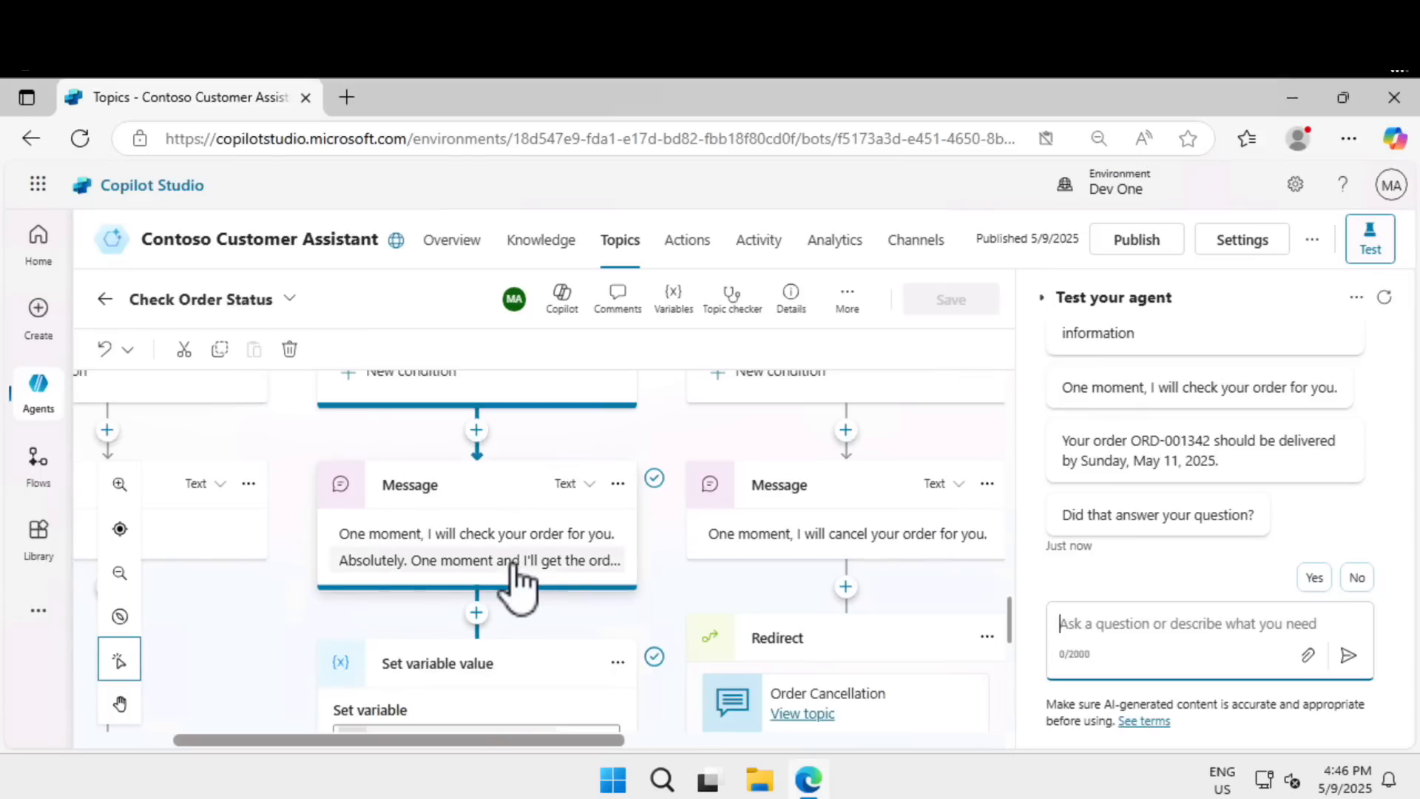
scroll(474, 547, "down", 2)
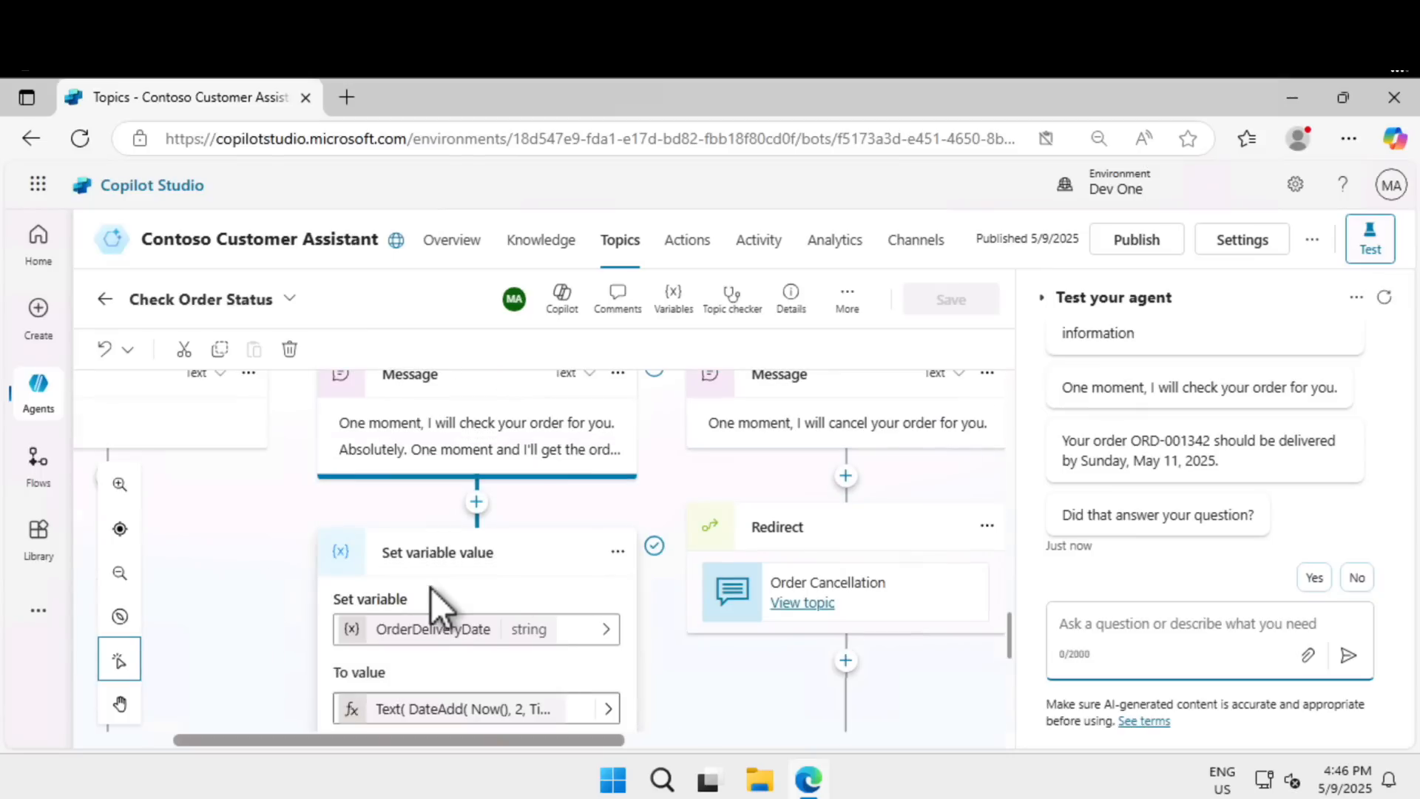
scroll(432, 589, "down", 3)
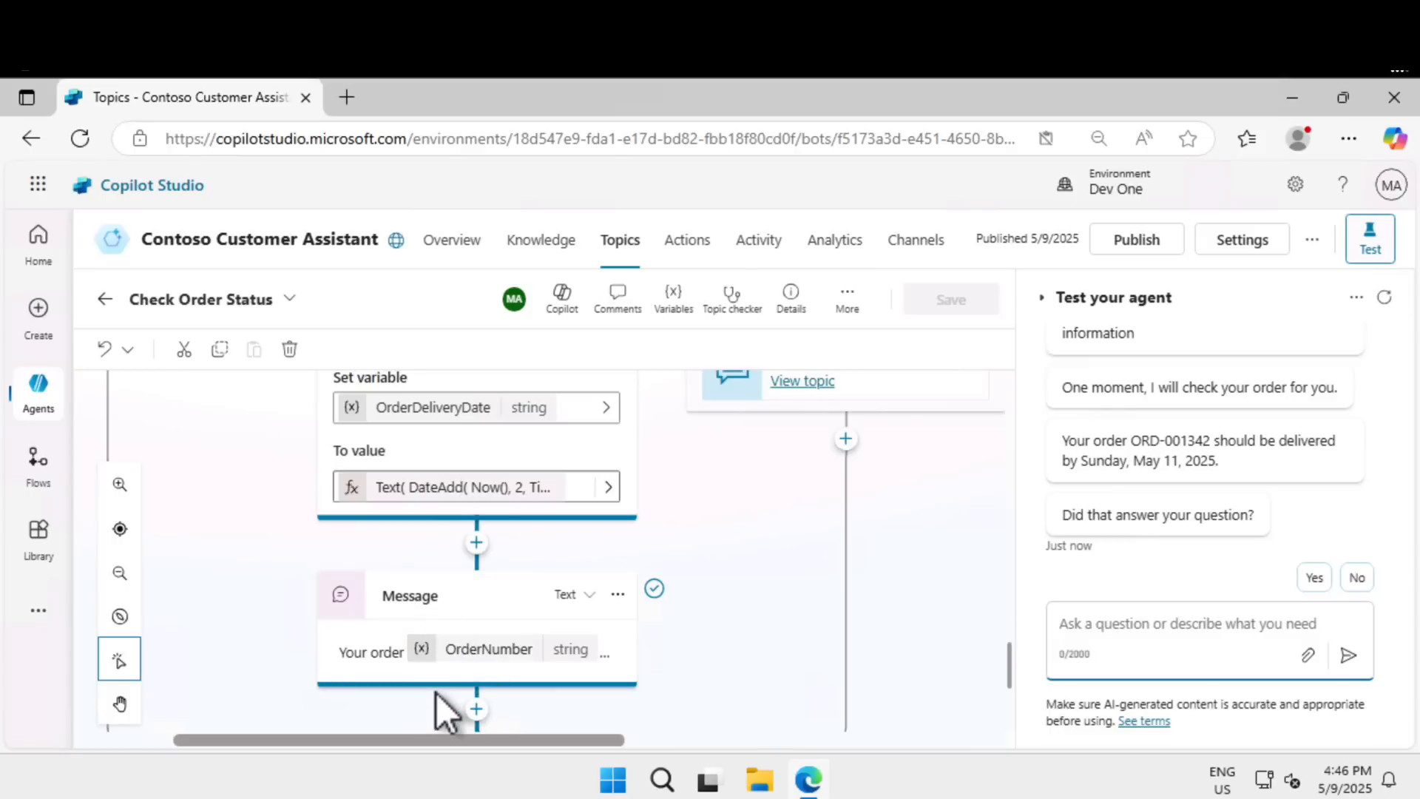
scroll(436, 694, "down", 3)
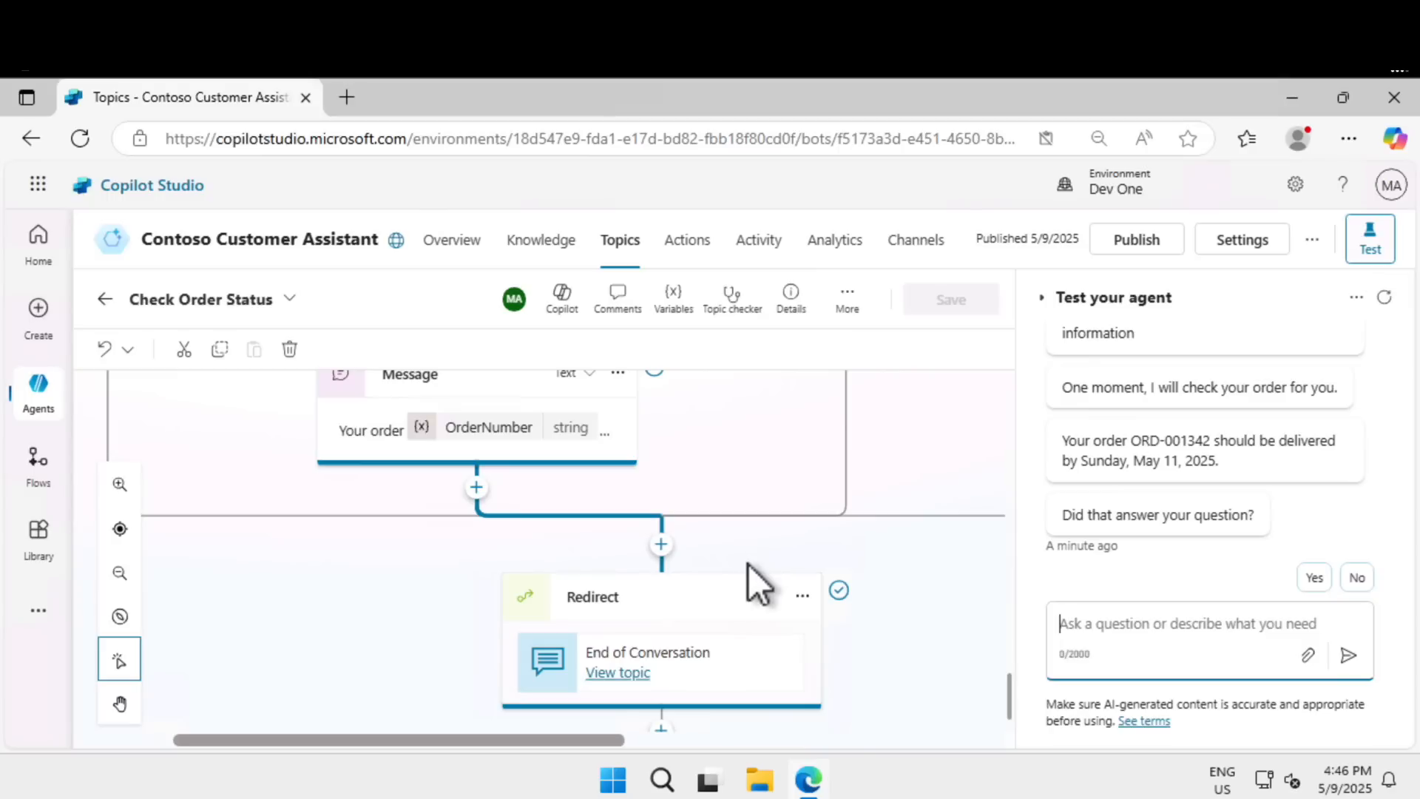
scroll(748, 563, "down", 1)
scroll(748, 564, "up", 10)
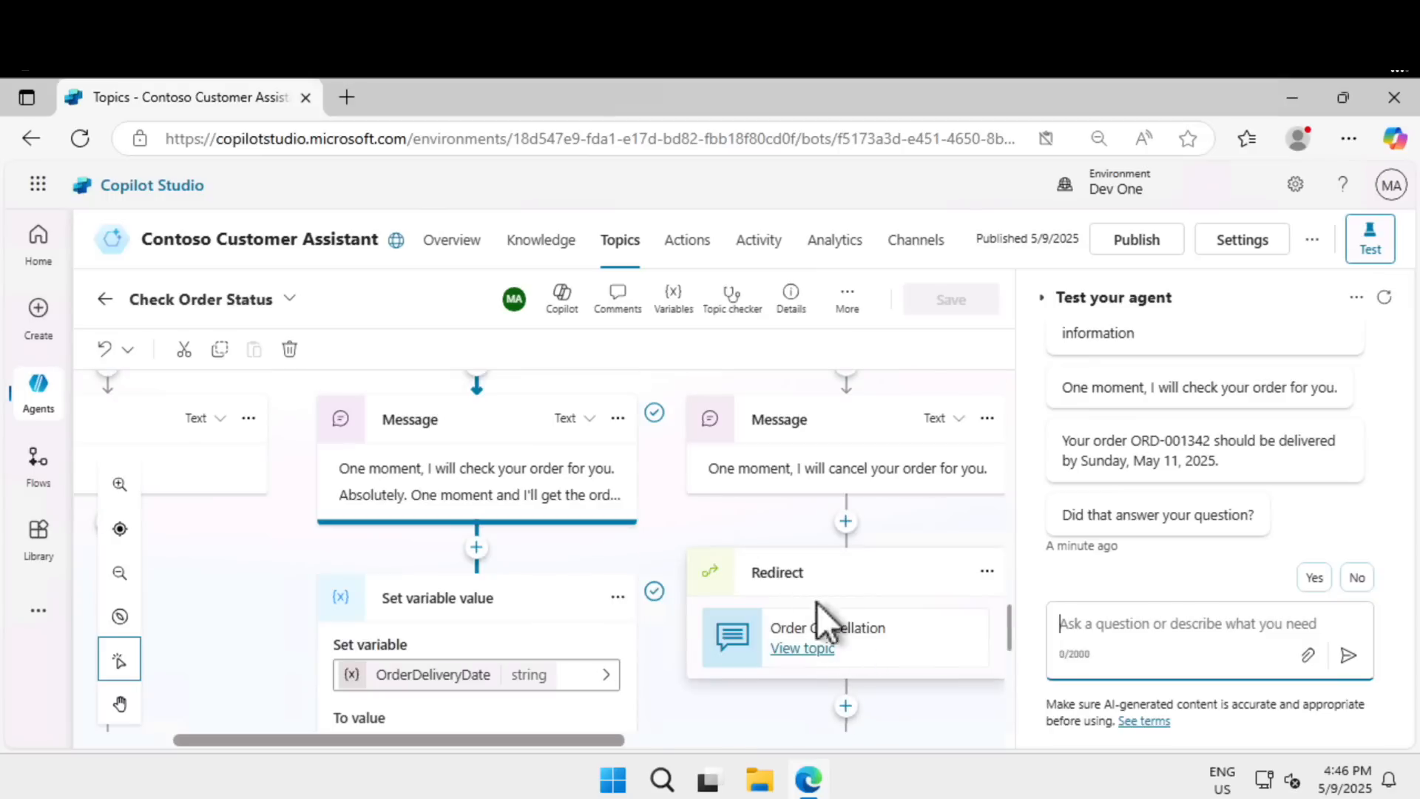
scroll(663, 602, "down", 5)
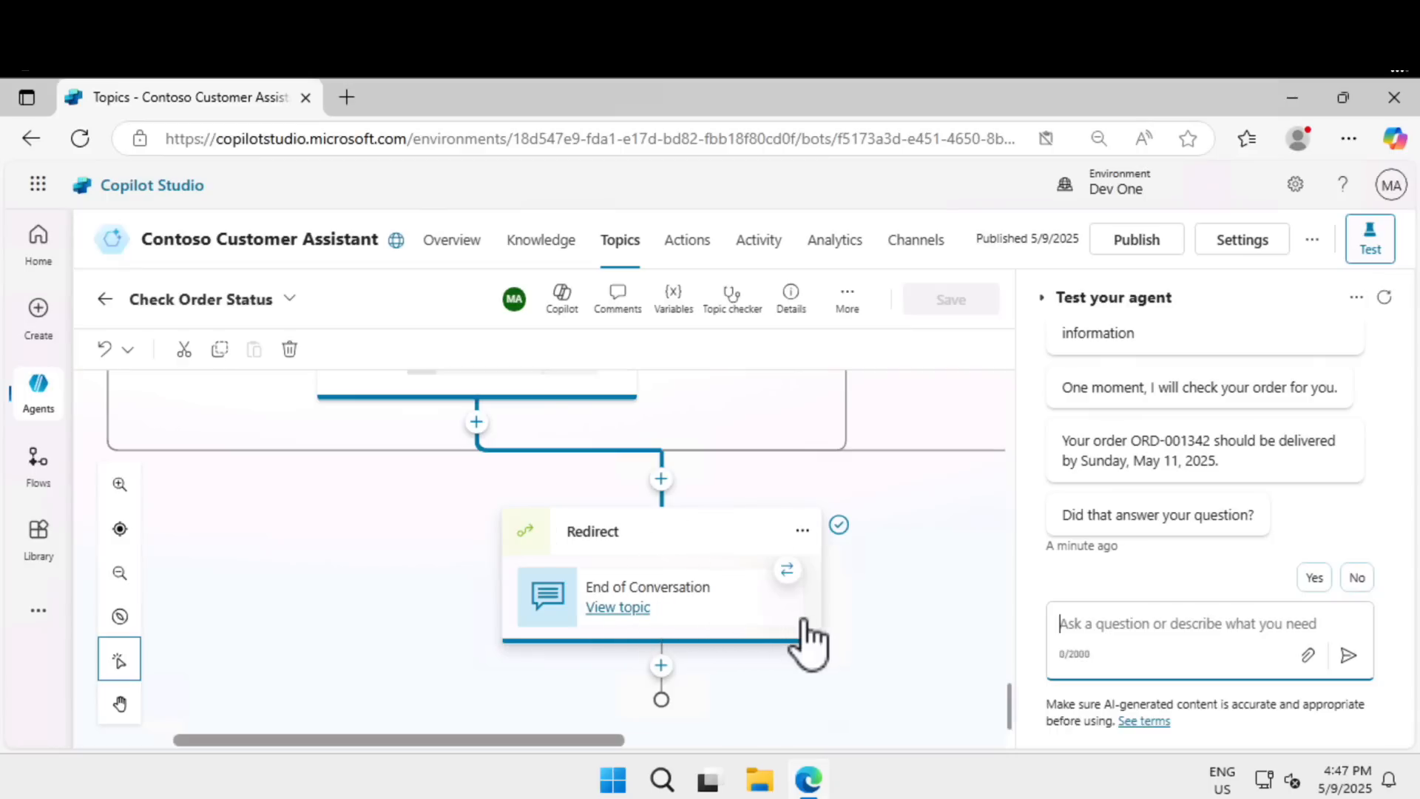
scroll(854, 625, "up", 5)
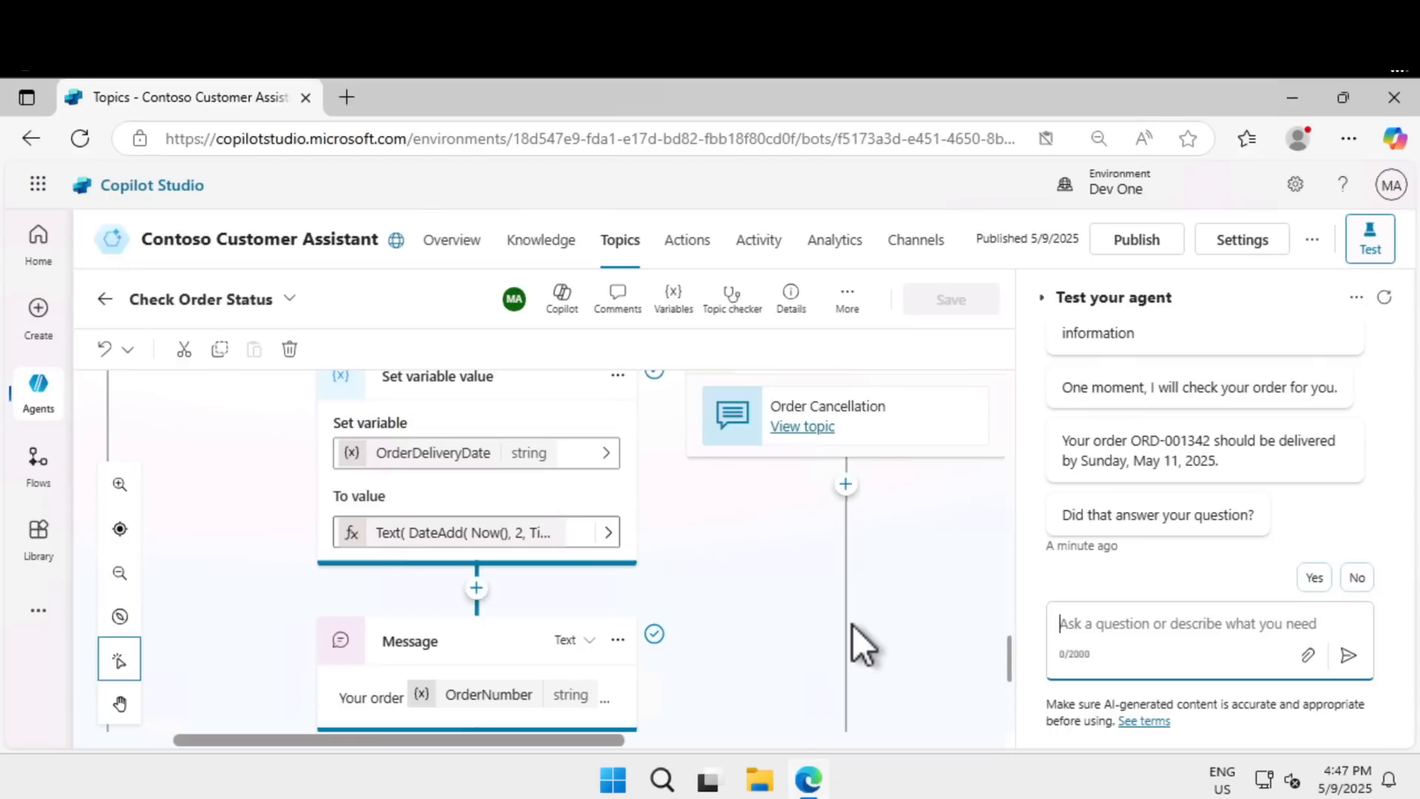
scroll(634, 606, "down", 5)
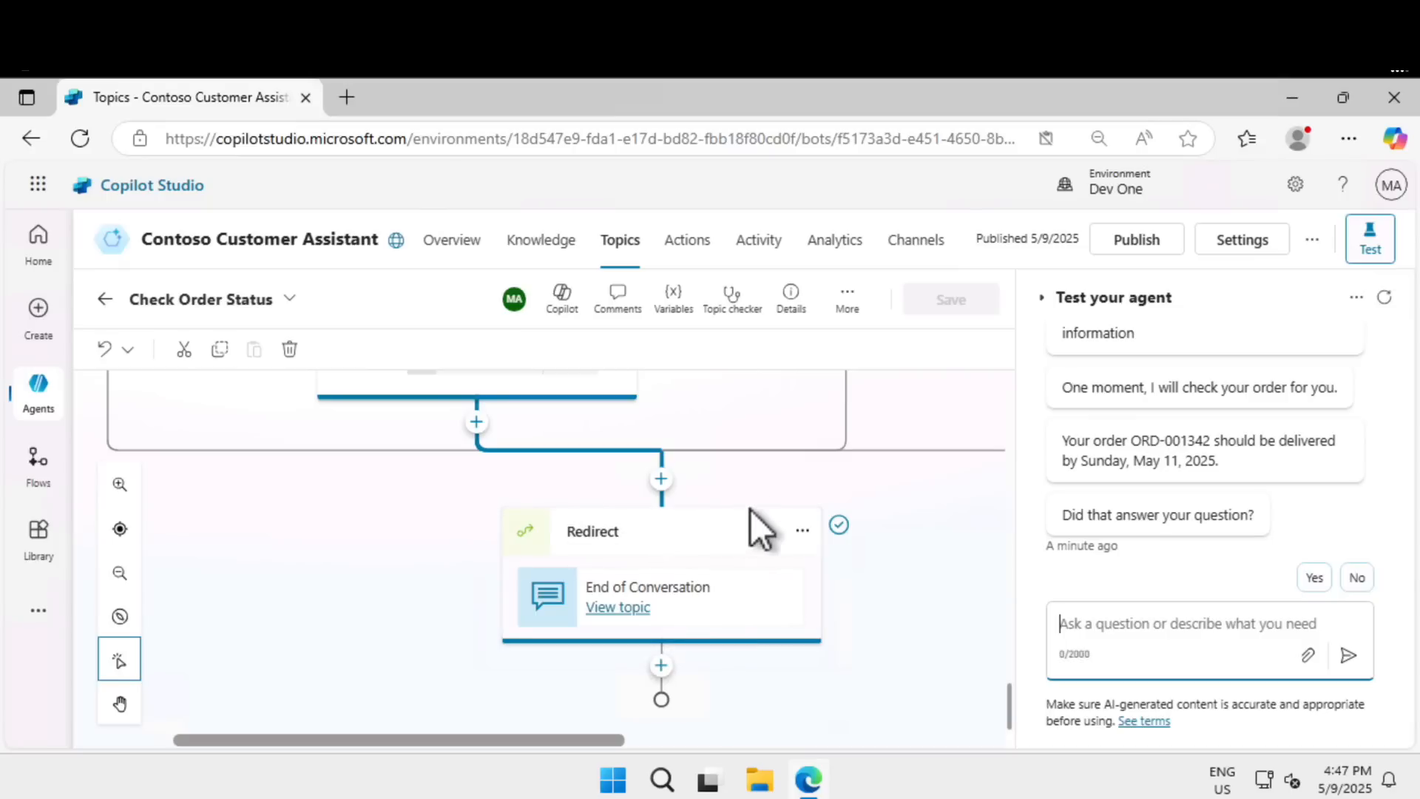
scroll(757, 497, "up", 3)
scroll(757, 498, "up", 2)
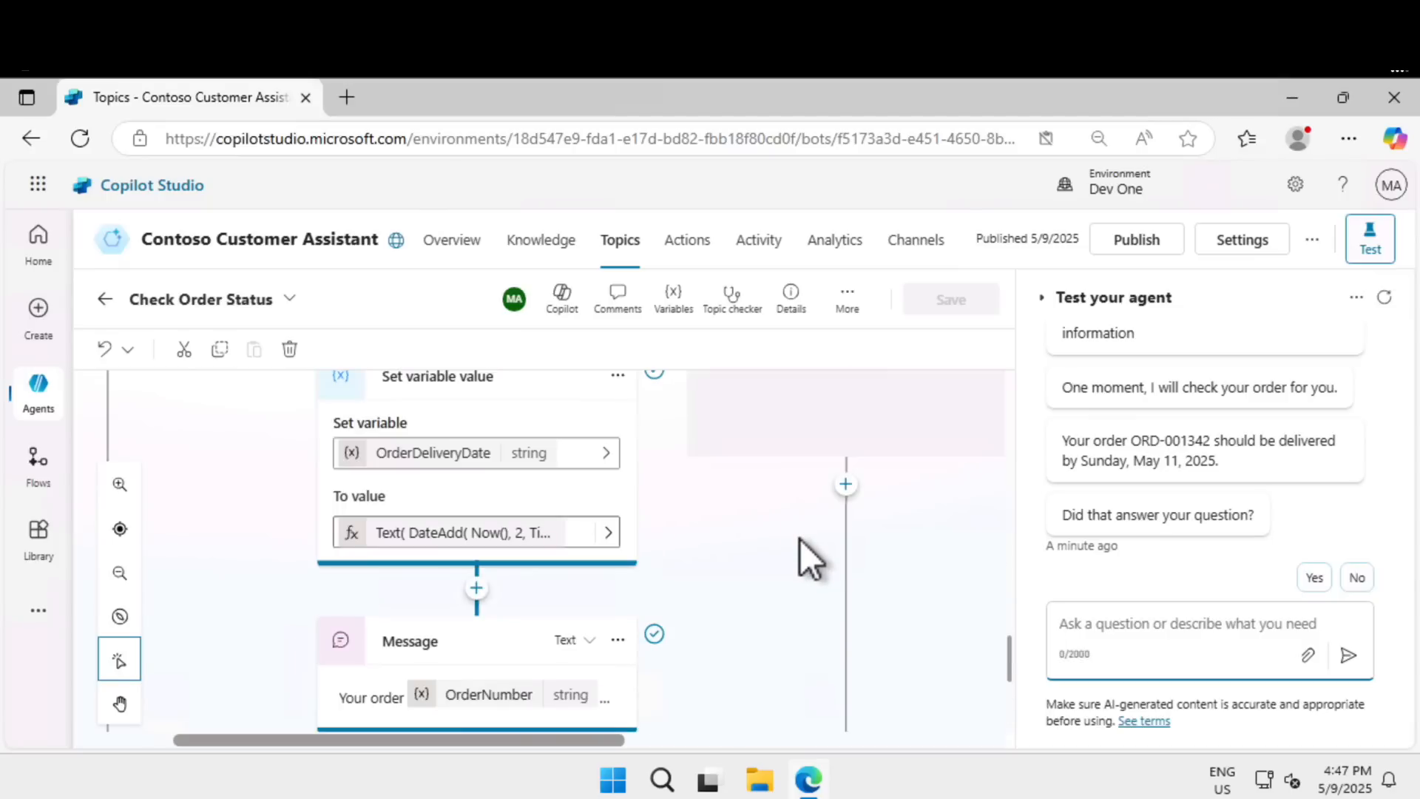
scroll(806, 603, "up", 3)
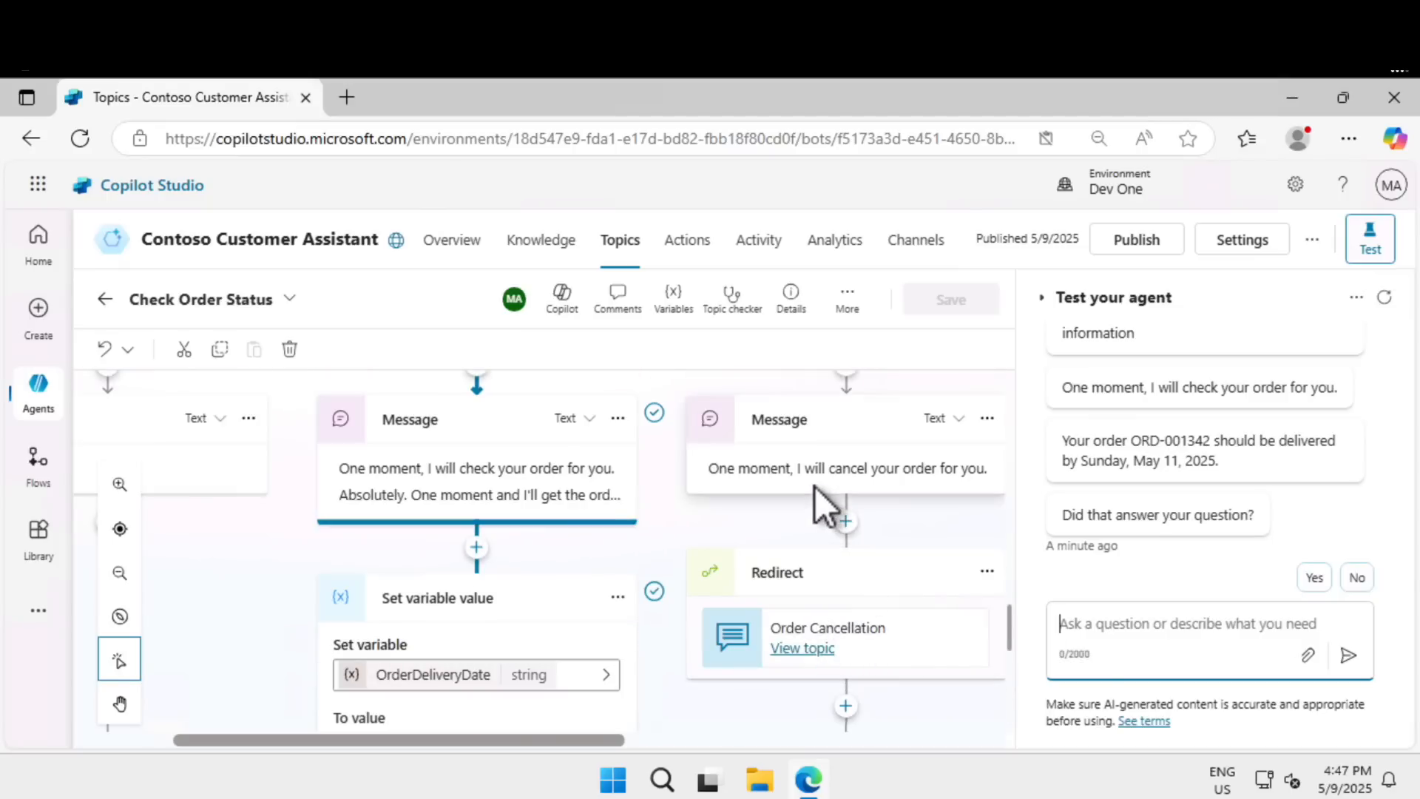
scroll(815, 486, "up", 3)
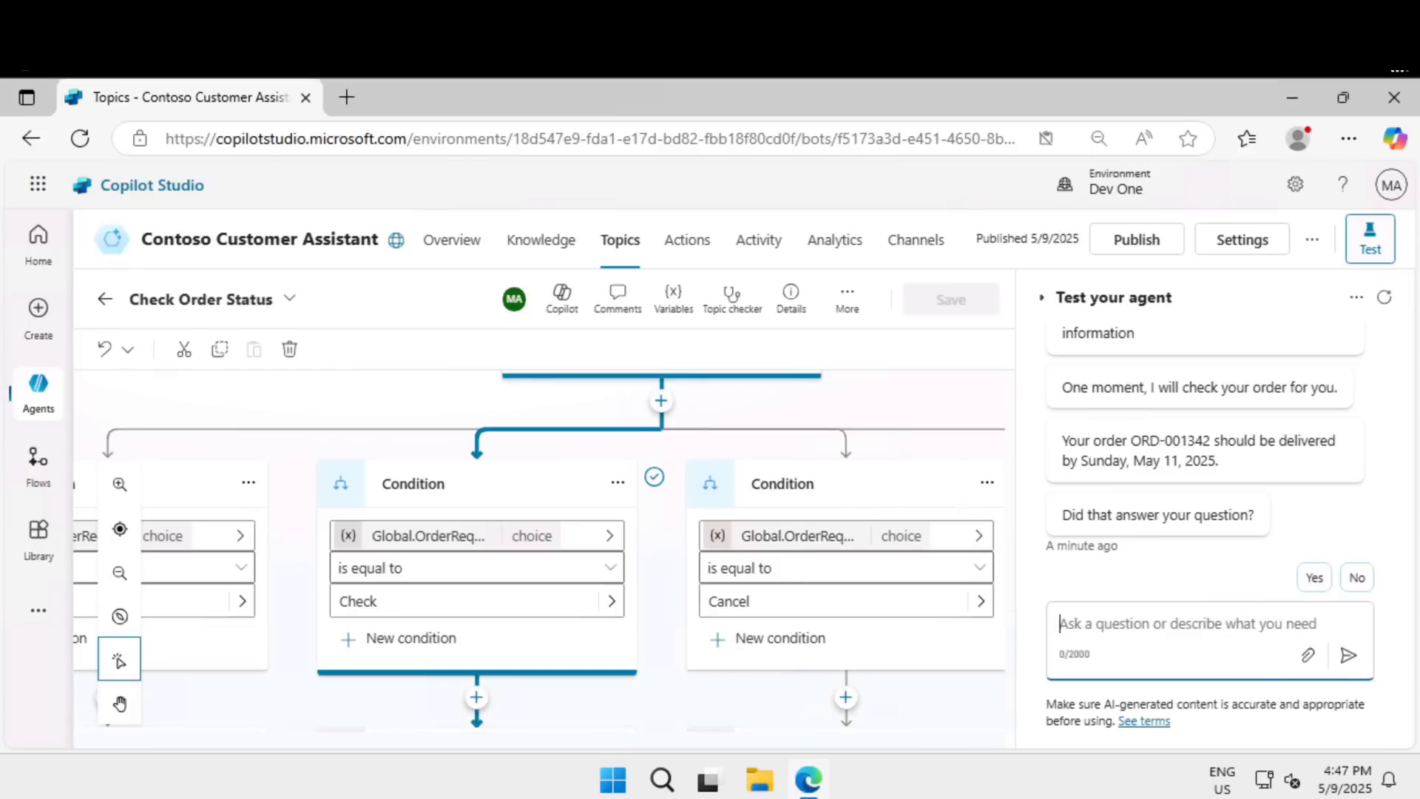
Finish the test conversation by confirming the question was answered, rating the experience 5 stars and declining further help.
left_click(1316, 577)
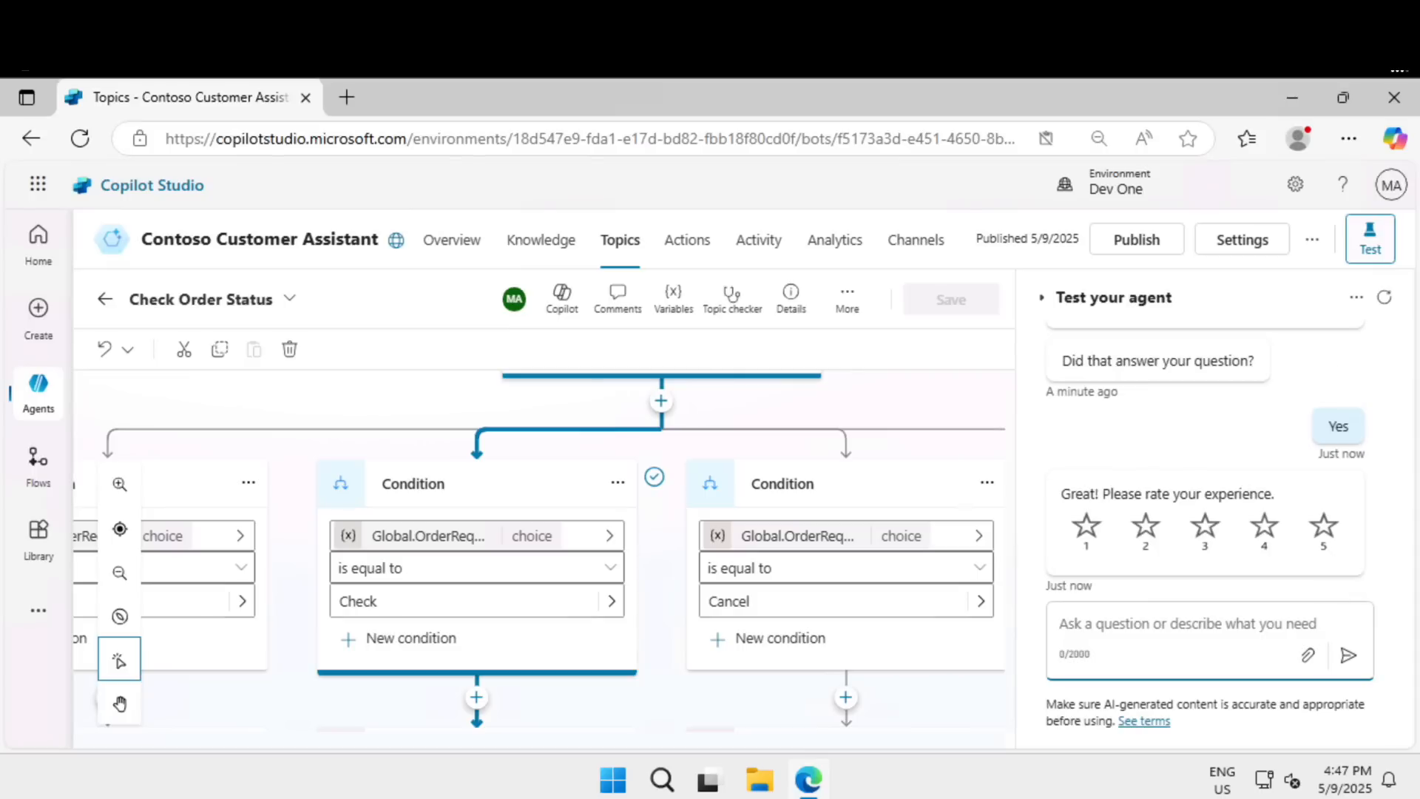
left_click(1323, 534)
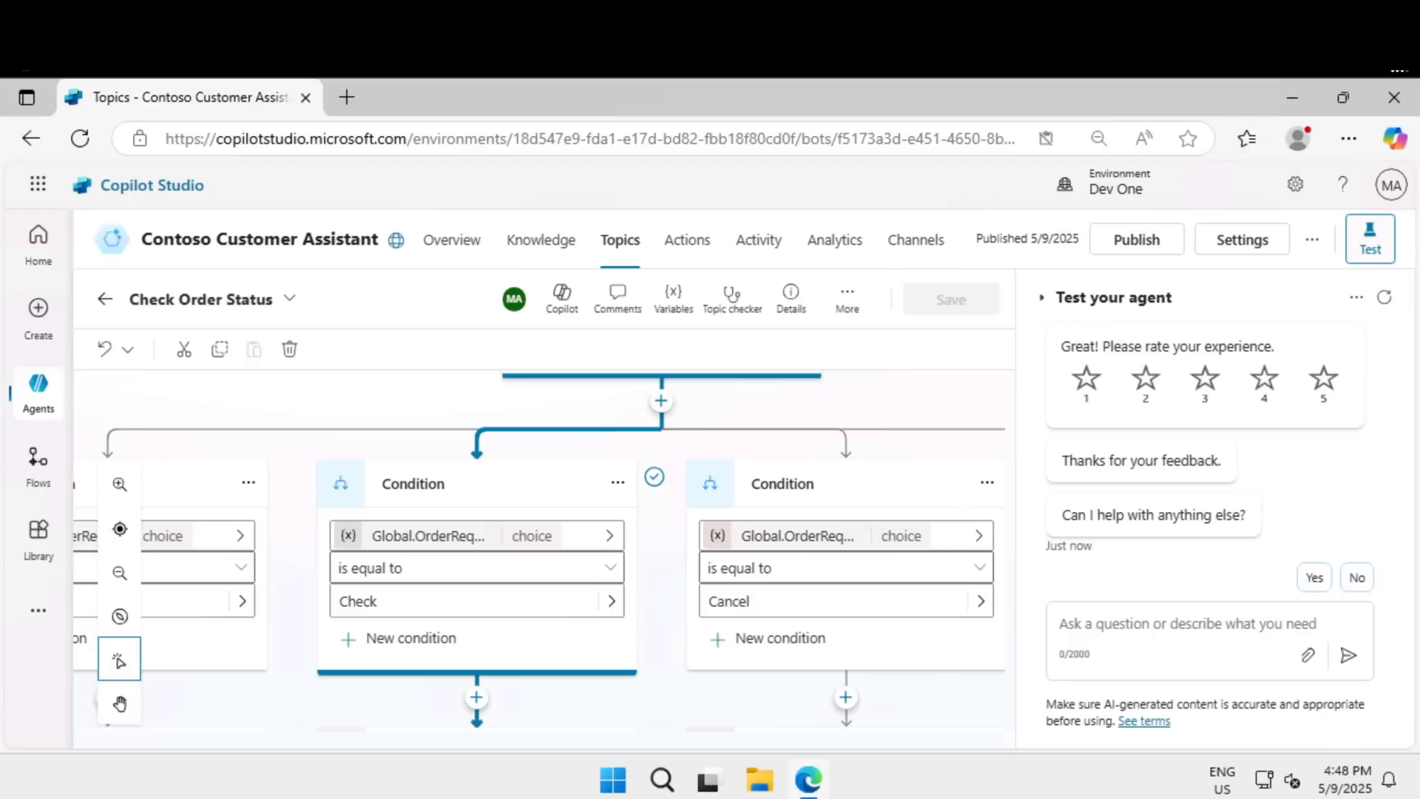
left_click(1357, 577)
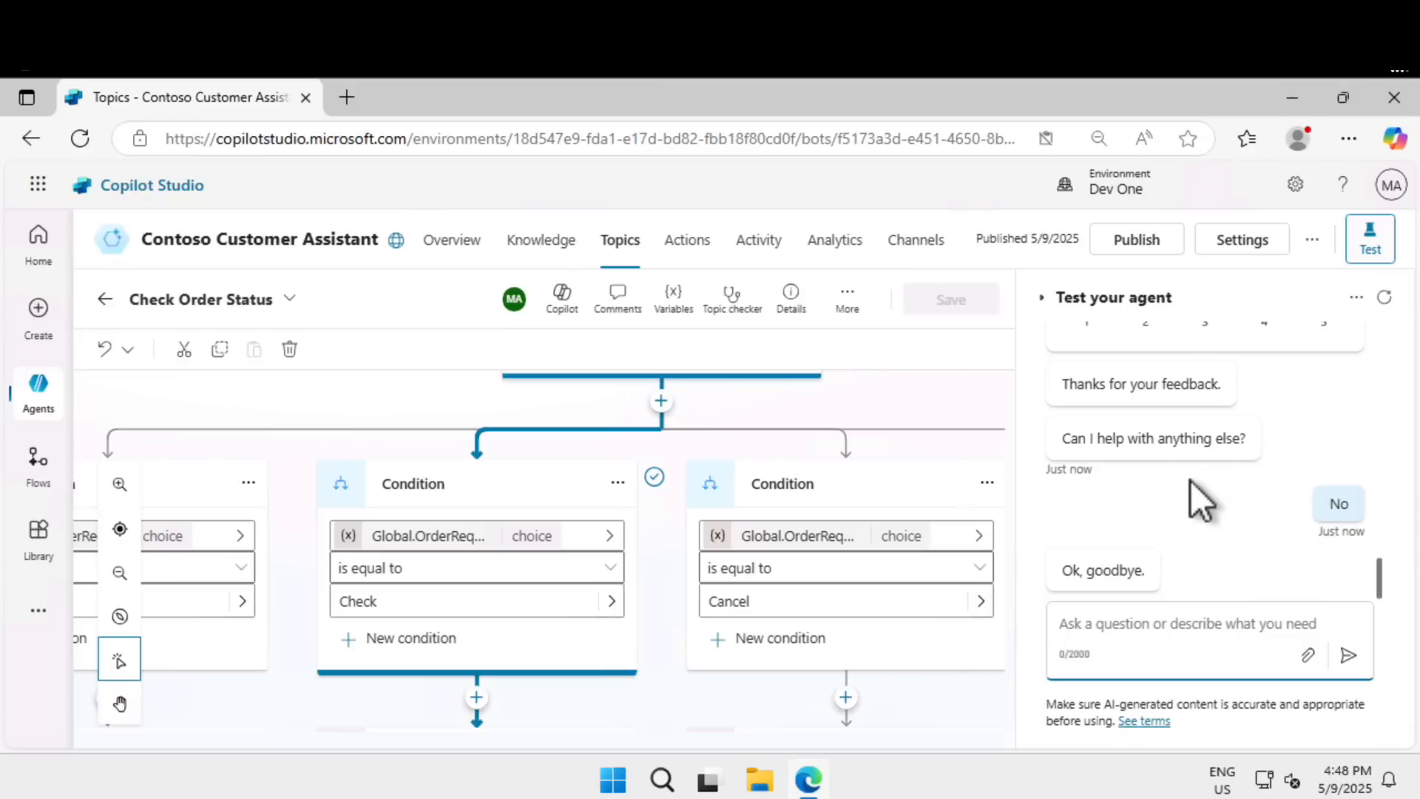
Review the agent's analytics, covering the overview, outcomes and engagement, knowledge source use and satisfaction sections.
left_click(827, 249)
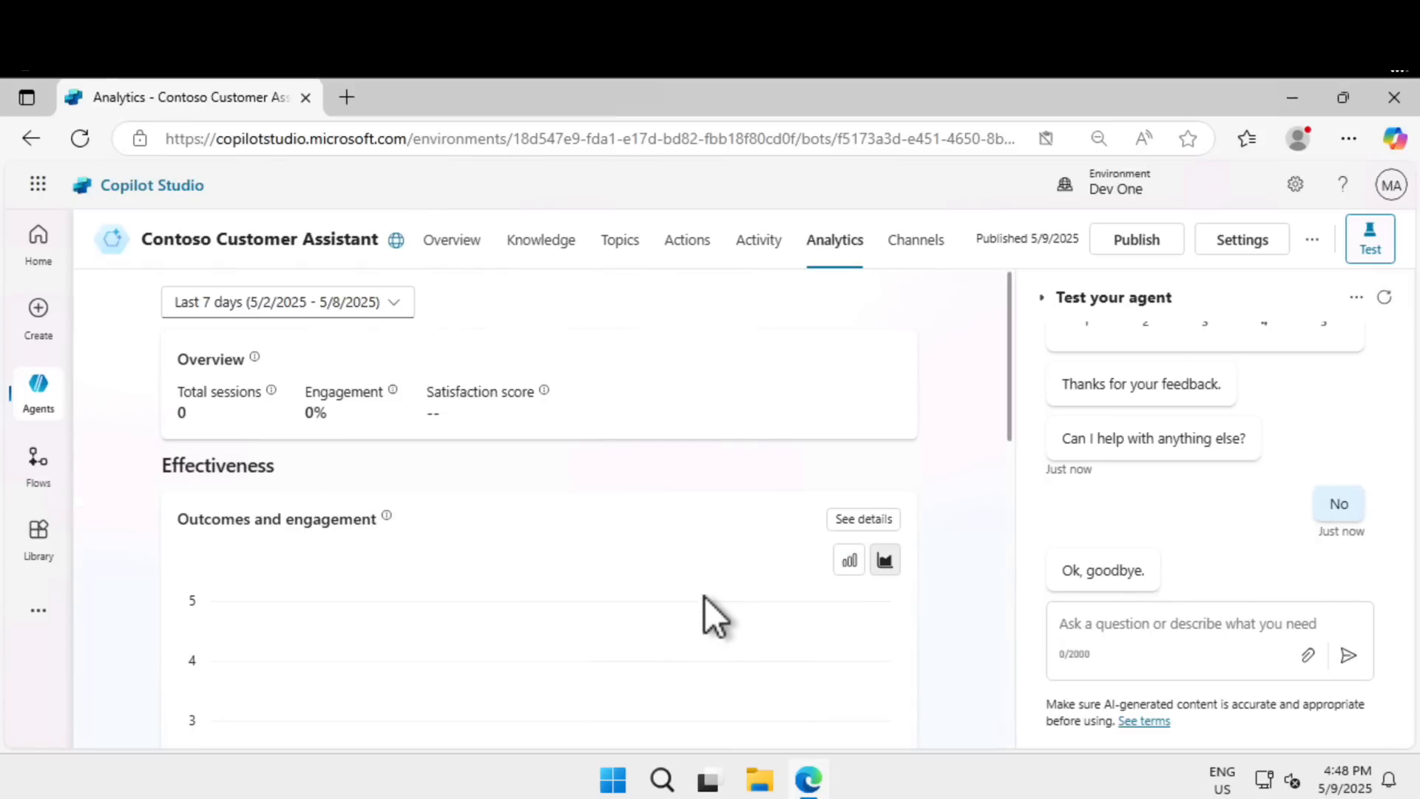
scroll(704, 596, "down", 5)
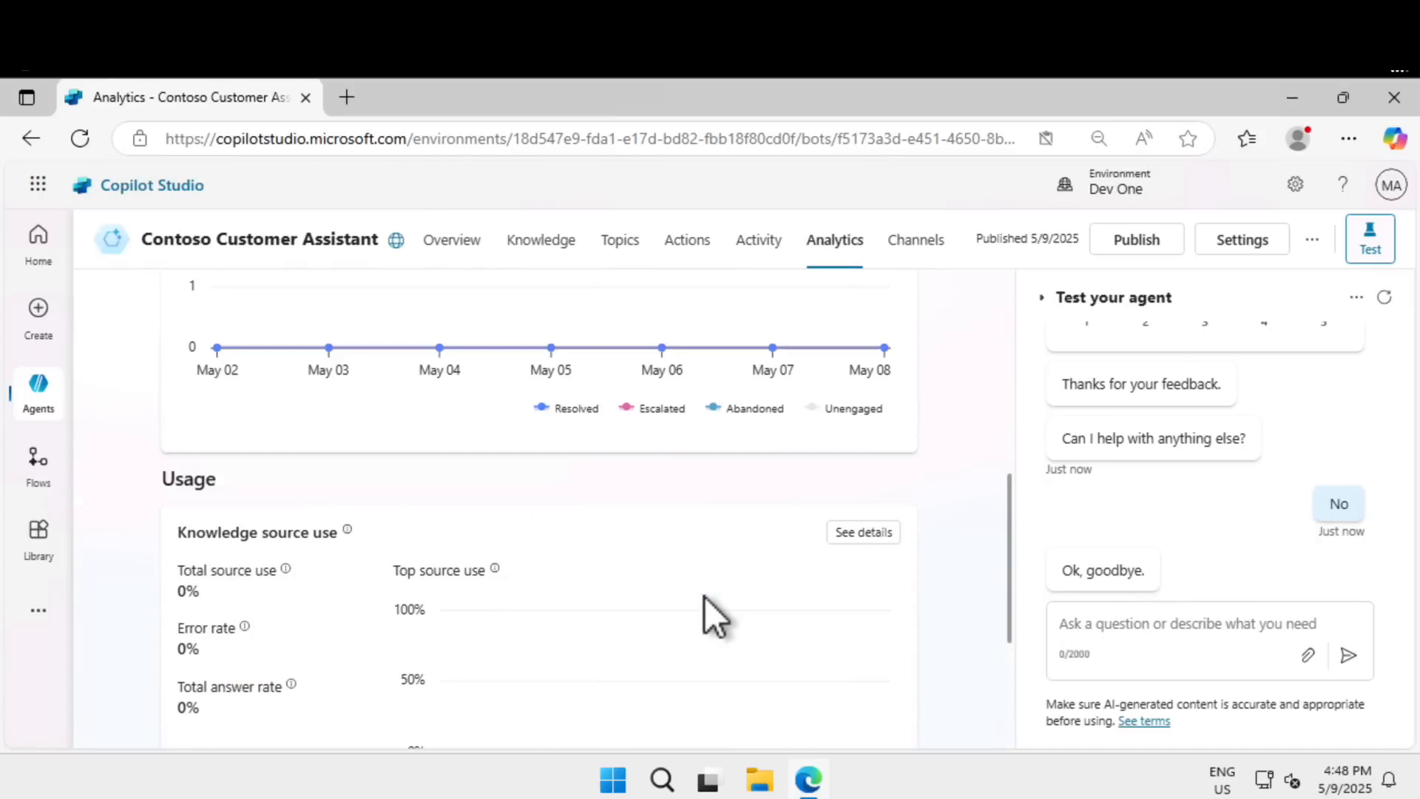
scroll(704, 597, "down", 4)
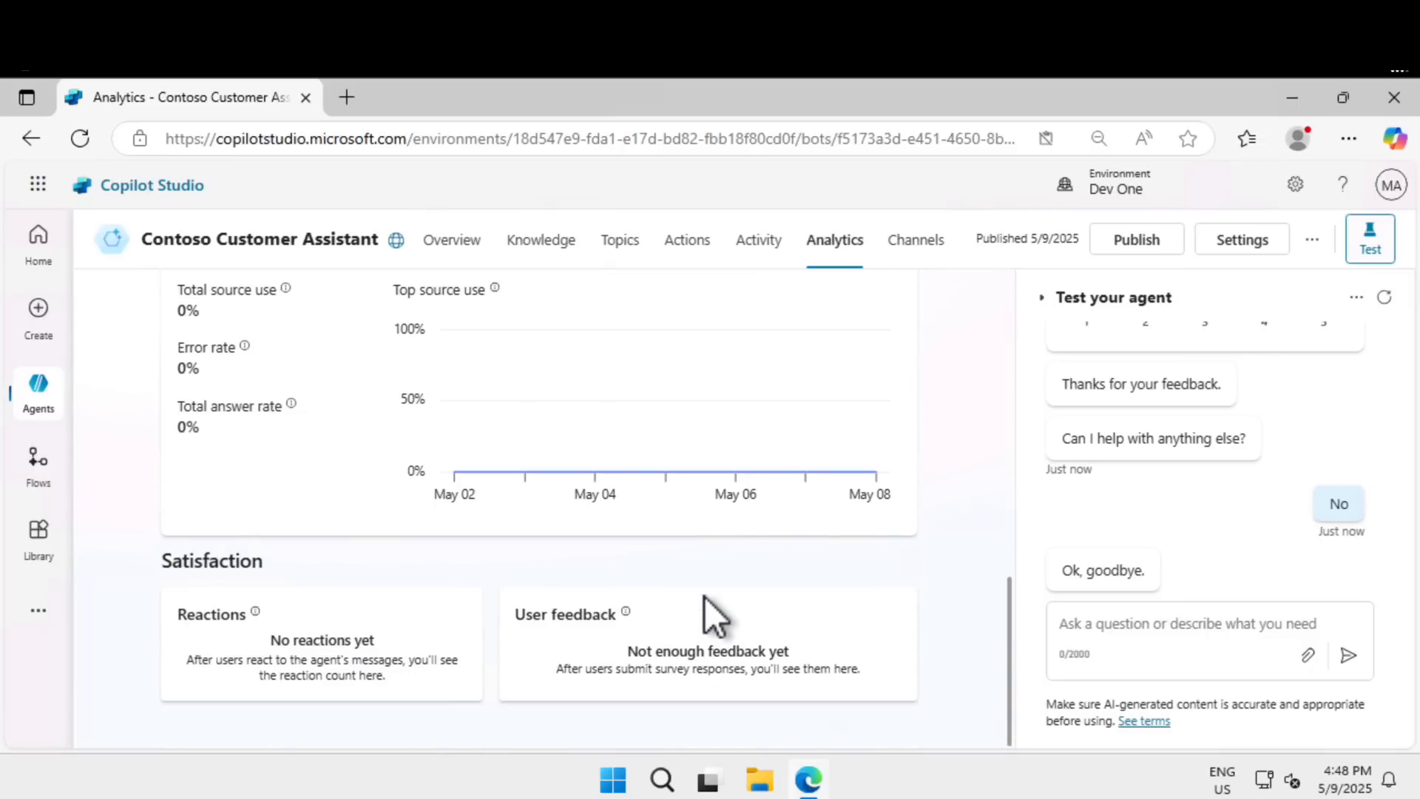
scroll(705, 597, "up", 10)
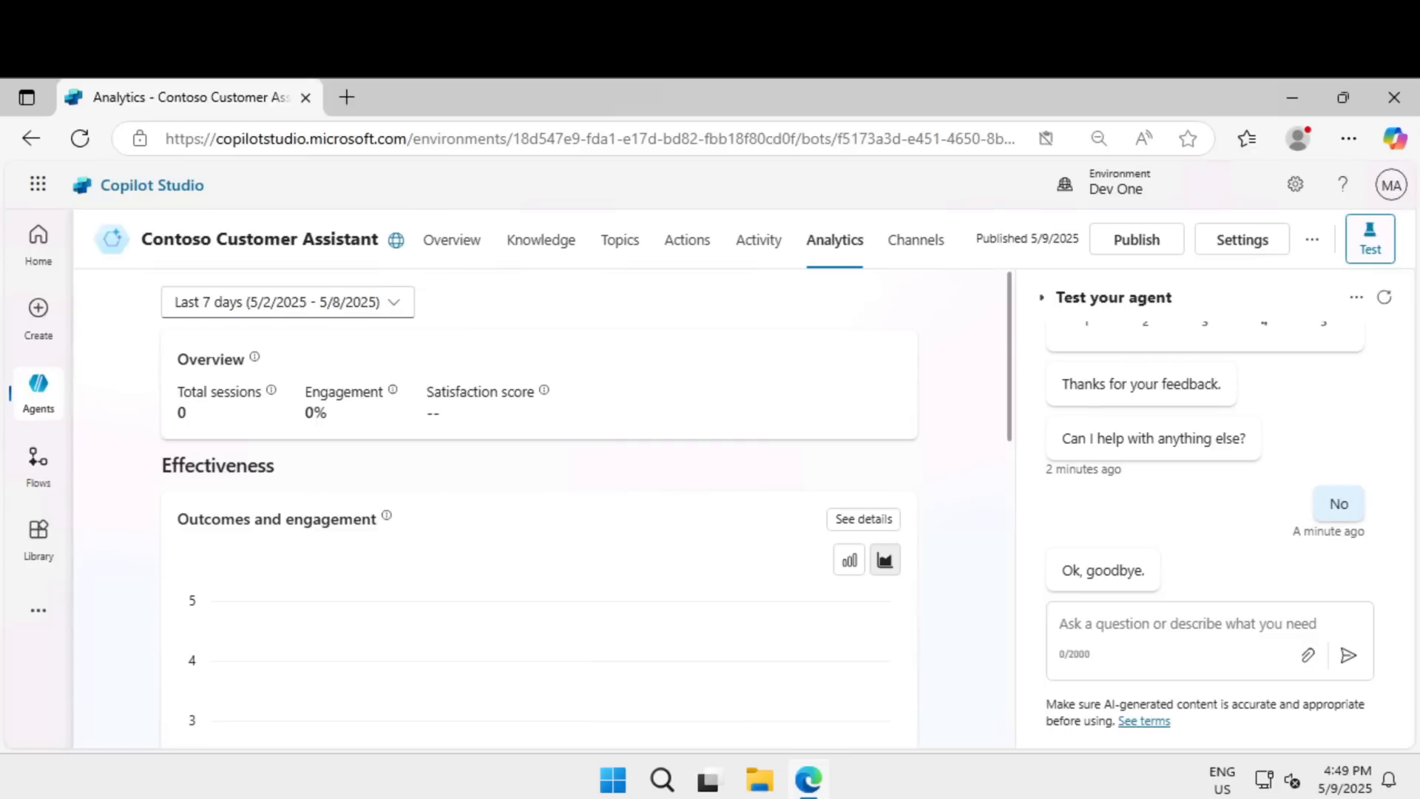
Return to the agent's topics list, close the test chat and view the trigger phrases of the Check Ticket Status topic.
left_click(622, 244)
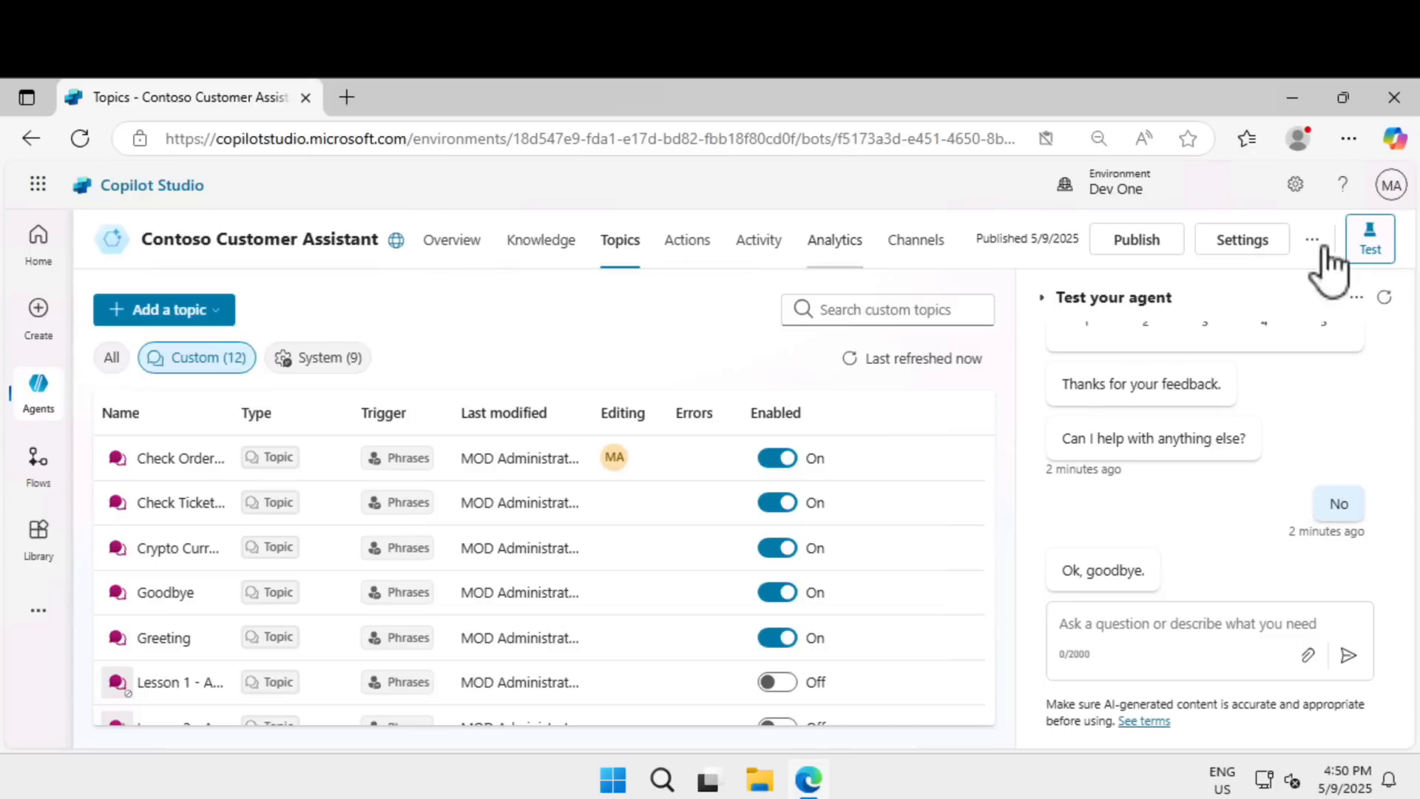
left_click(1372, 252)
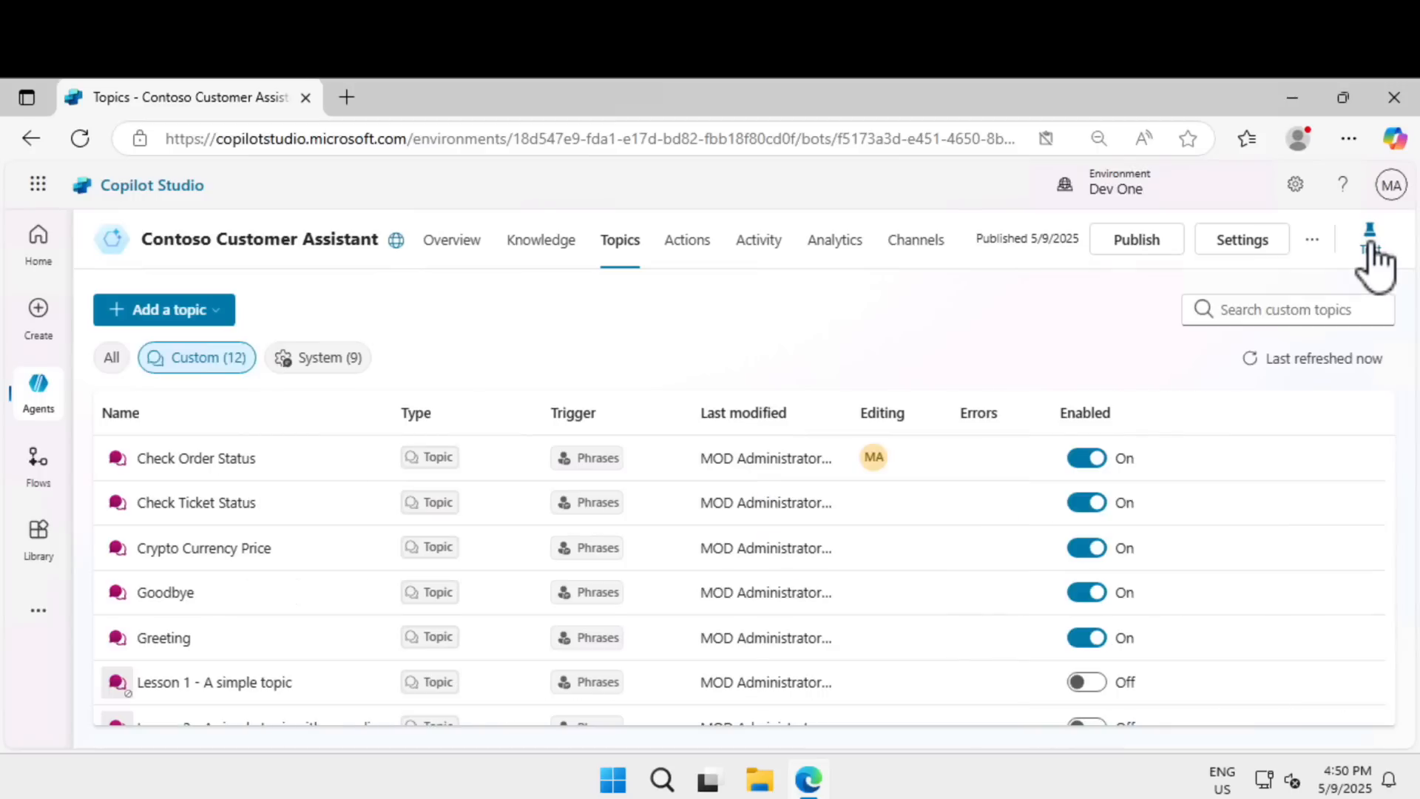
left_click(588, 503)
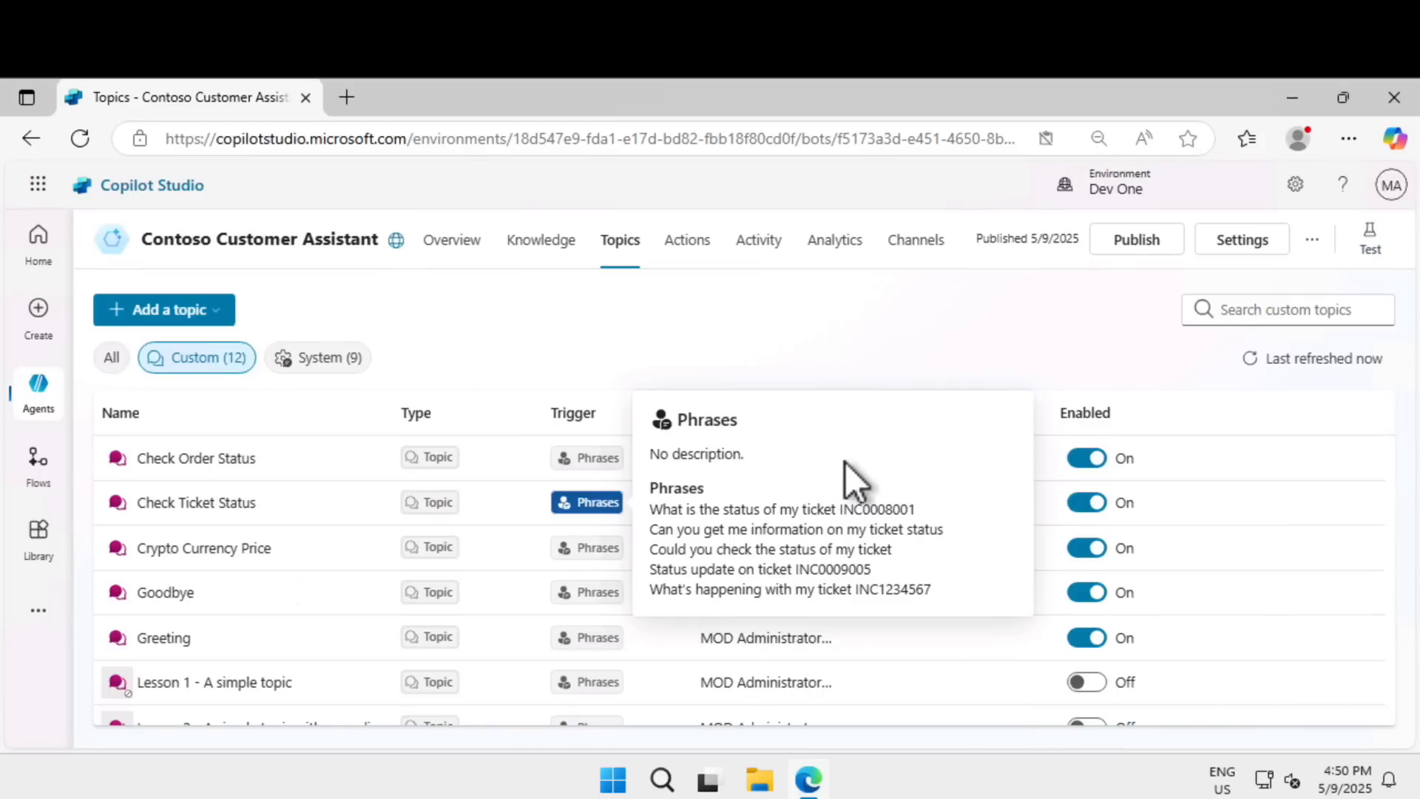
Open the Check Order Status topic, select its topic name for editing and exit the name field.
left_click(197, 460)
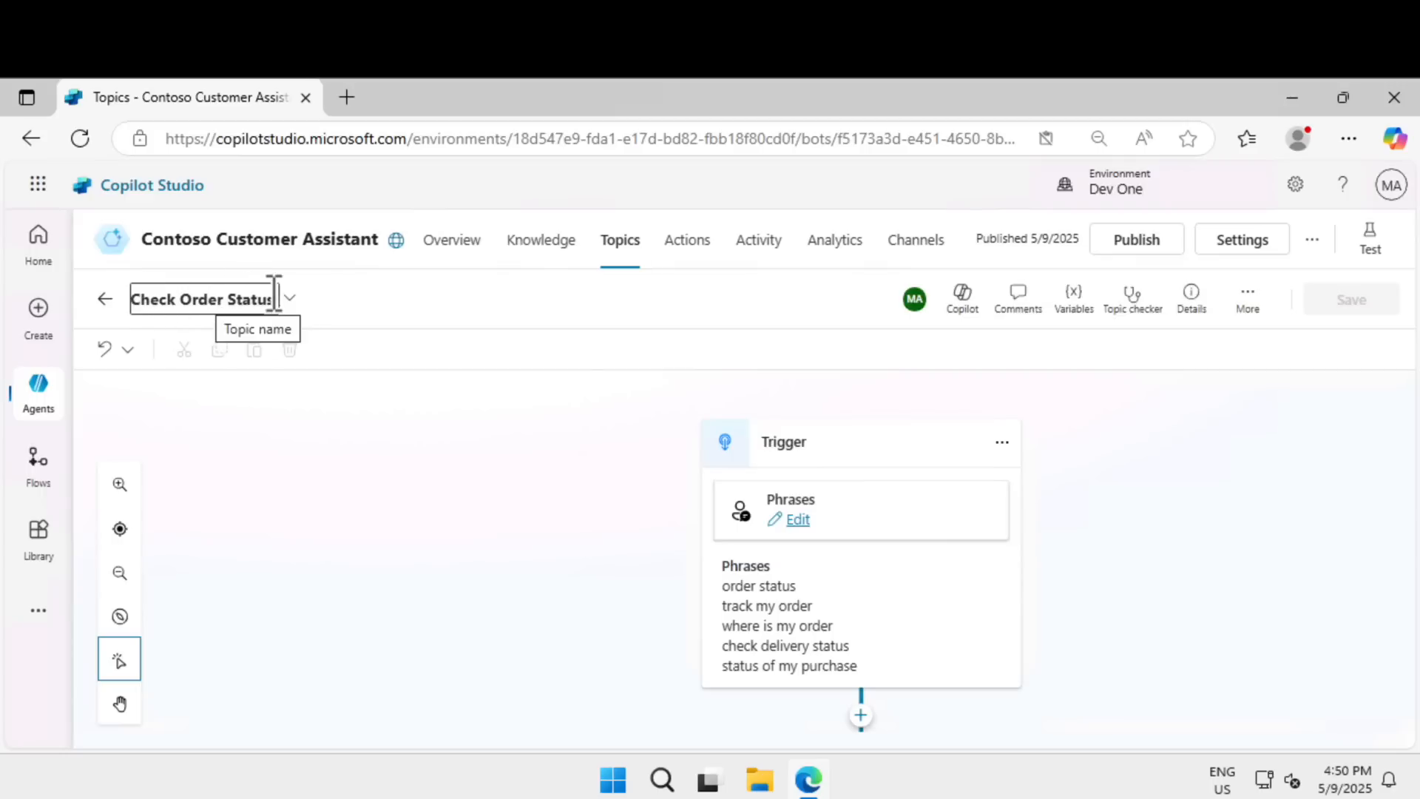
left_click(236, 297)
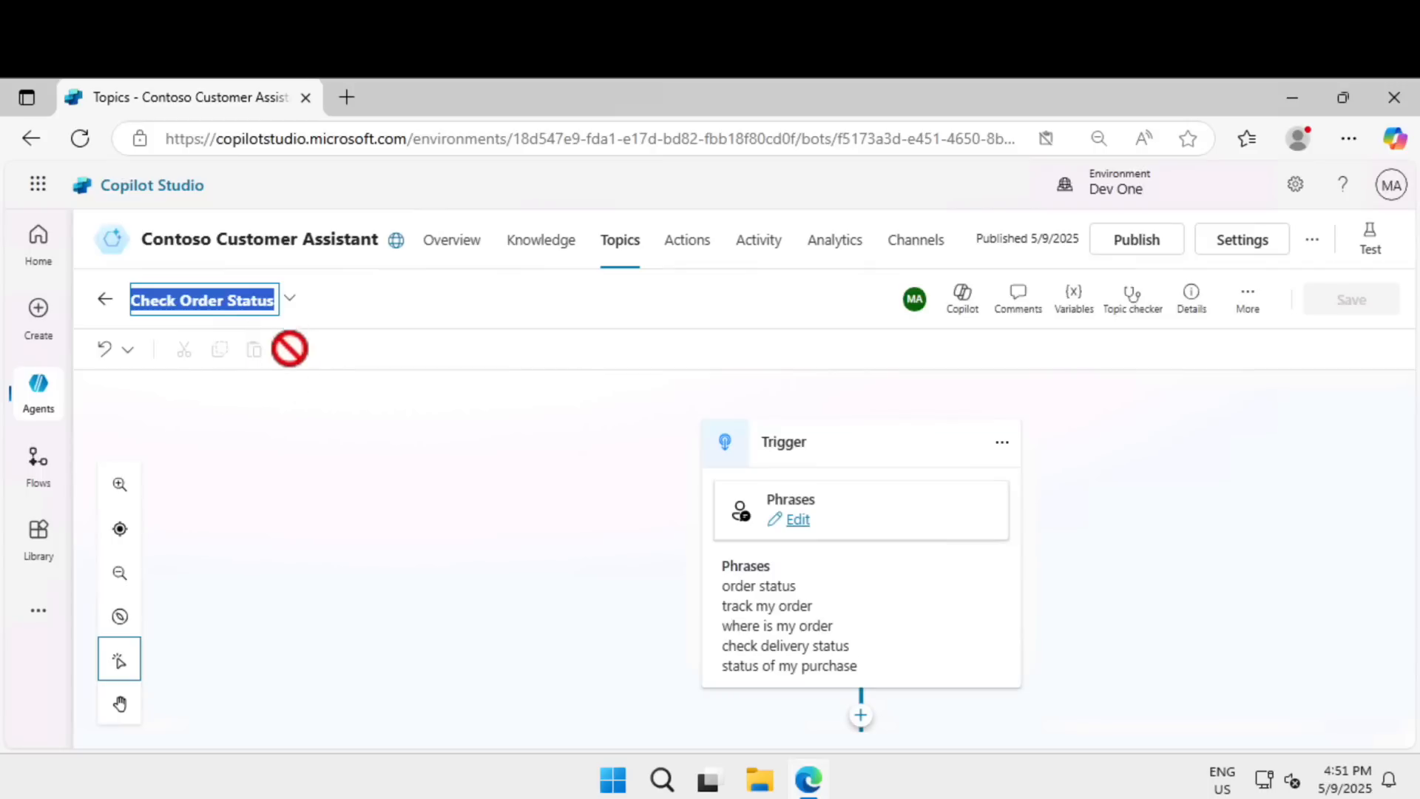
left_click(778, 305)
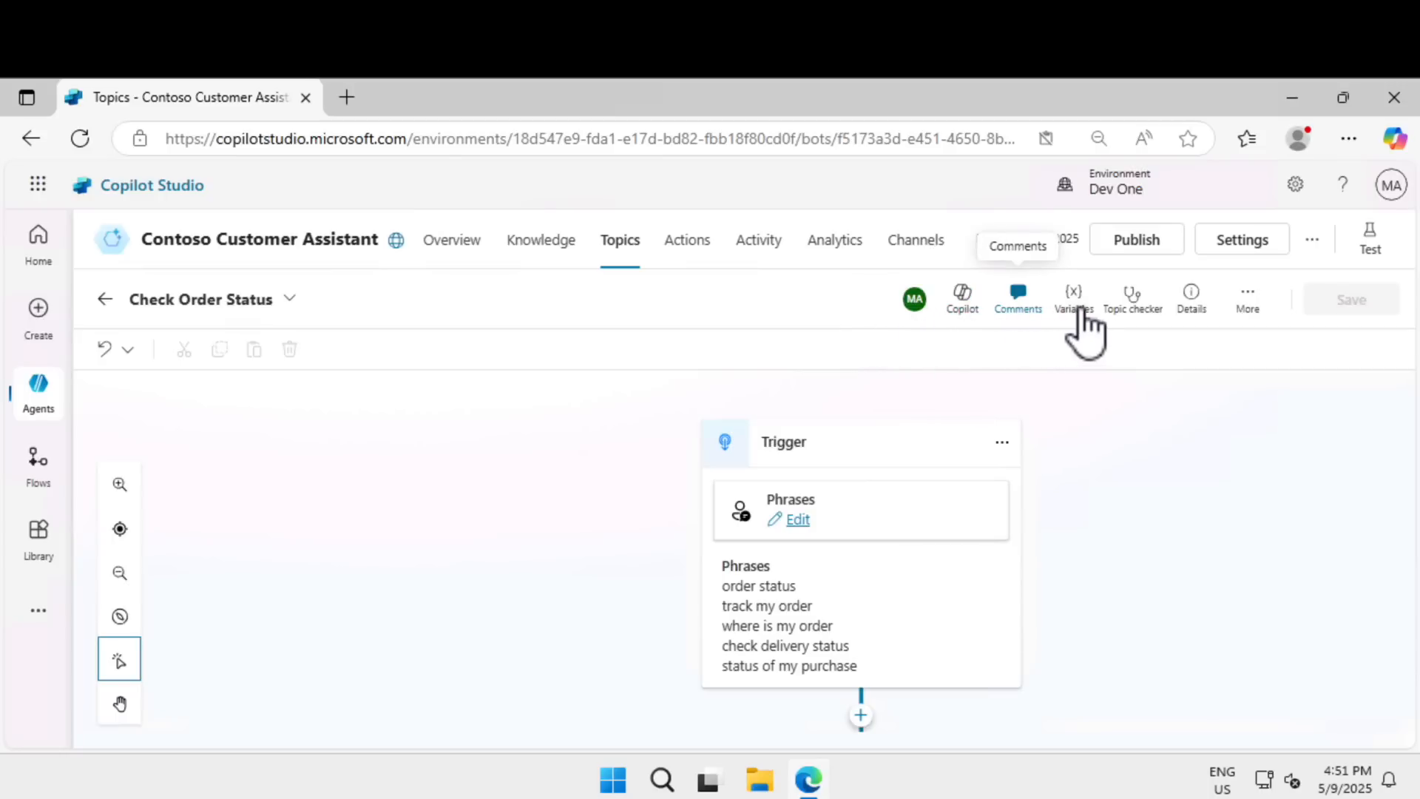
View the Check Order Status topic's extra options, its Edit with Copilot pane and its comments.
left_click(1243, 311)
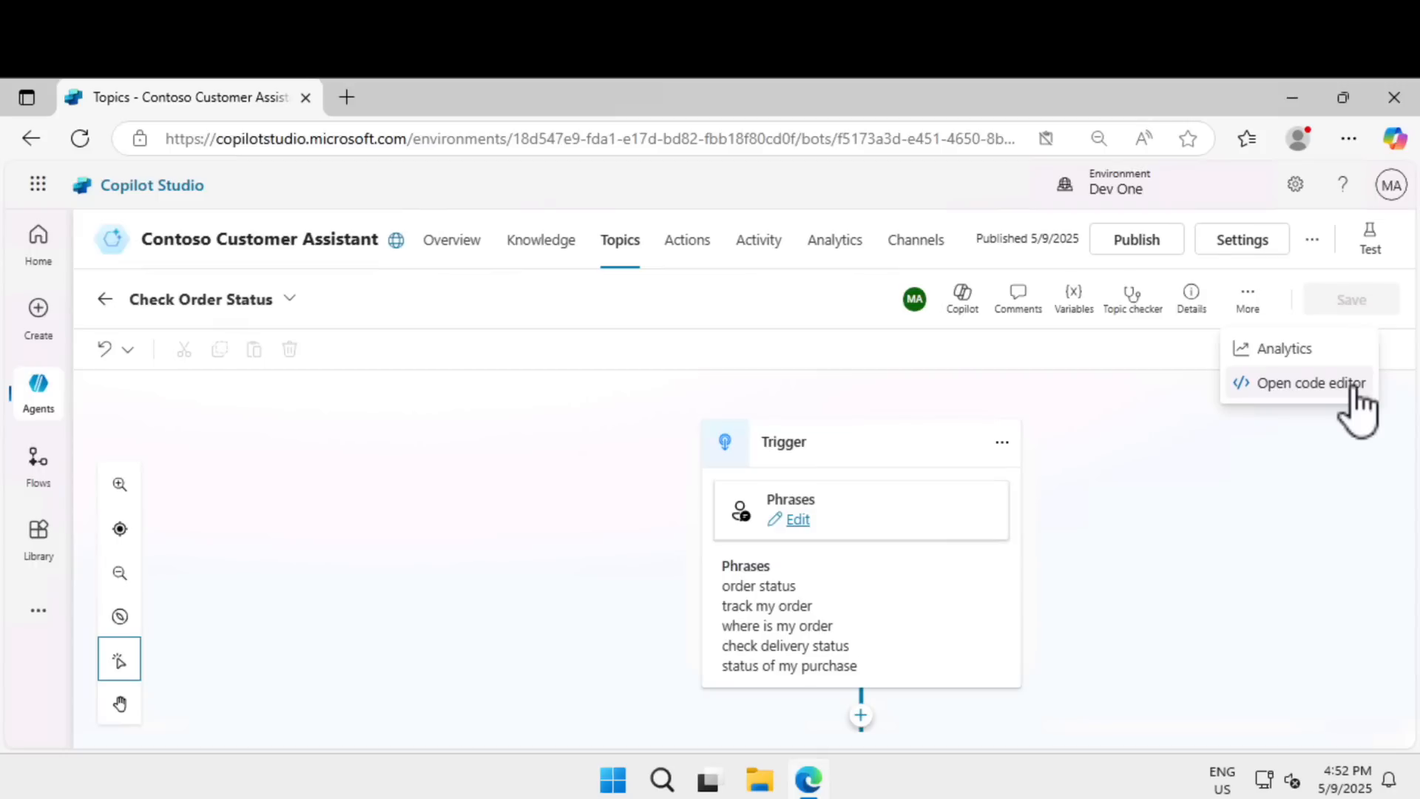
left_click(963, 312)
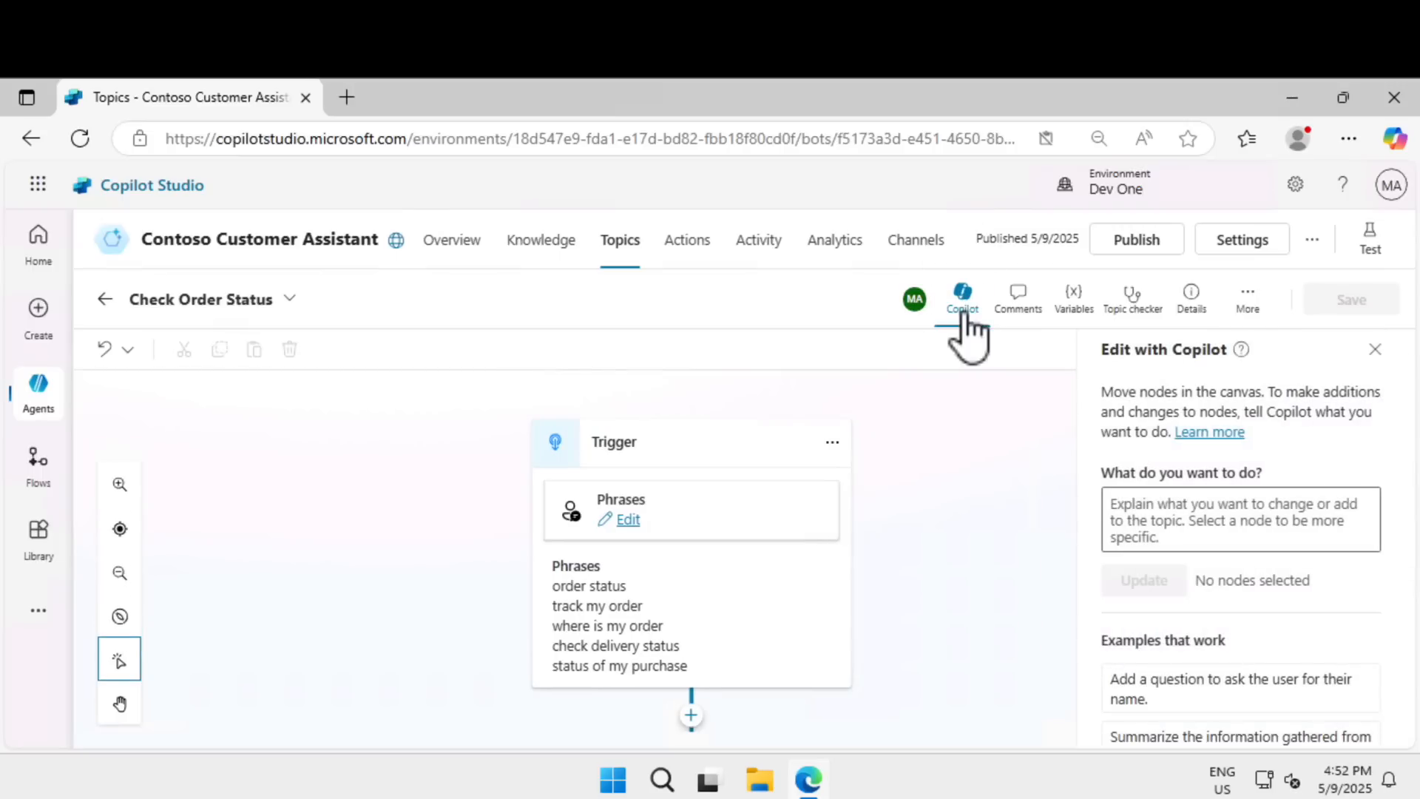
left_click(963, 311)
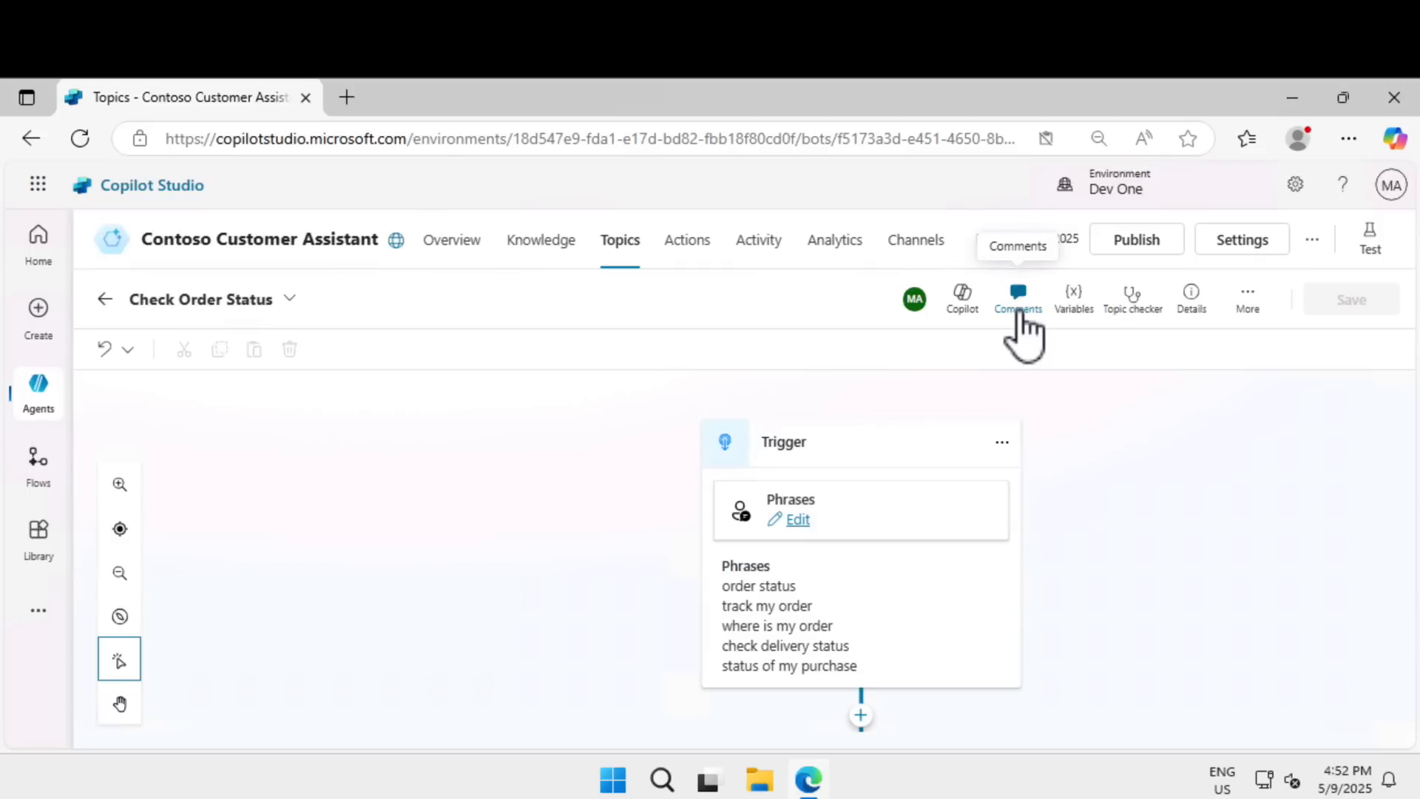
left_click(1020, 312)
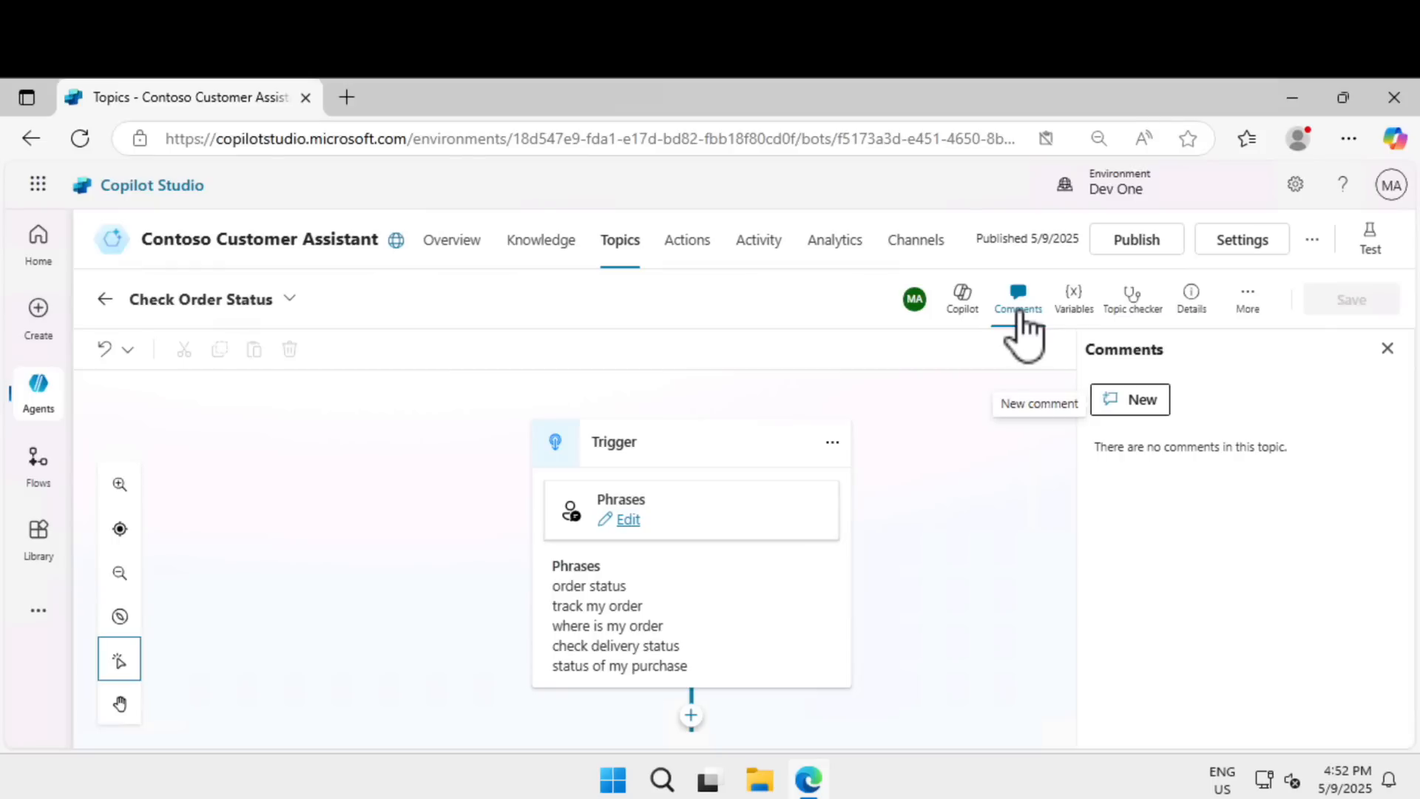
Review the topic's variables in the Browse and Test views, and check the topic for errors with the topic checker.
left_click(1073, 300)
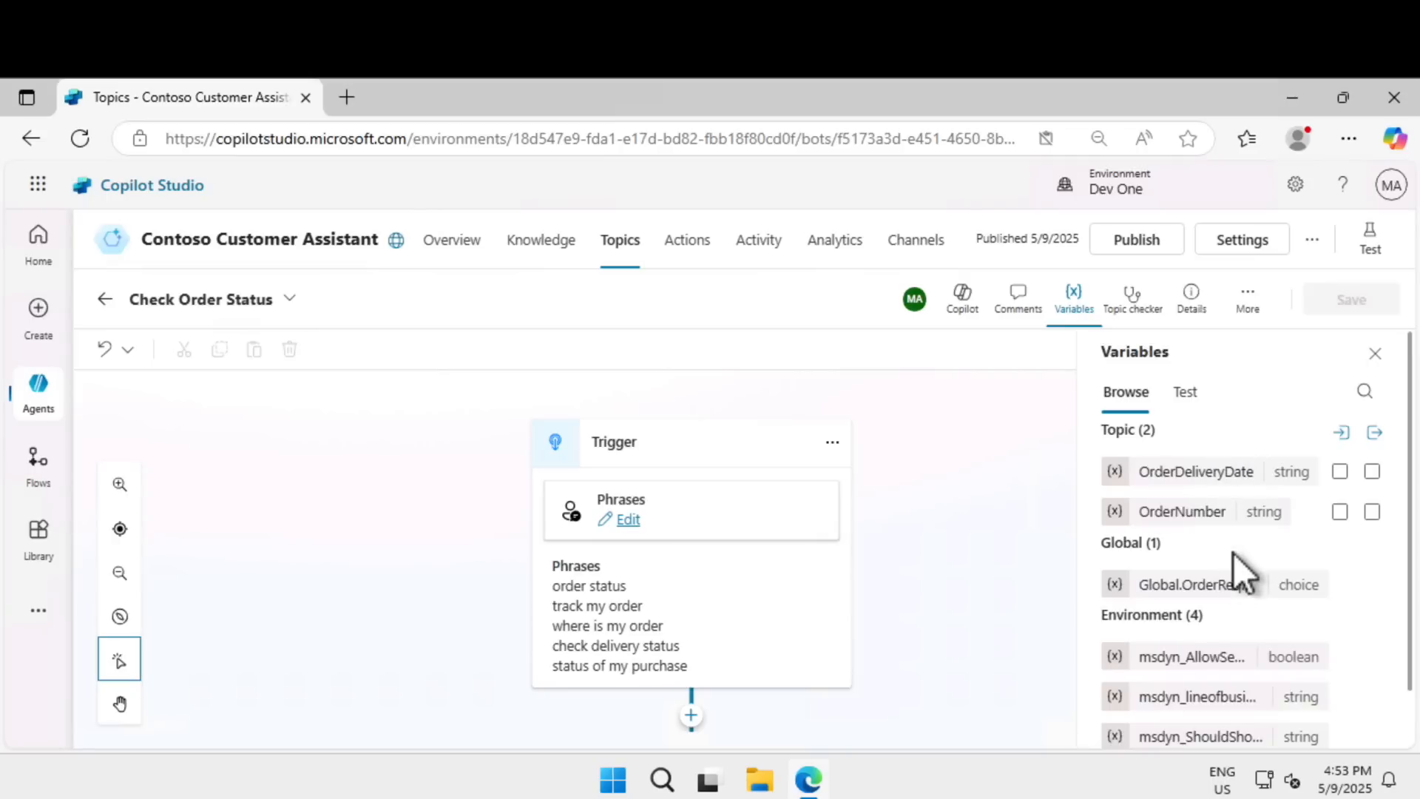
scroll(1234, 553, "down", 1)
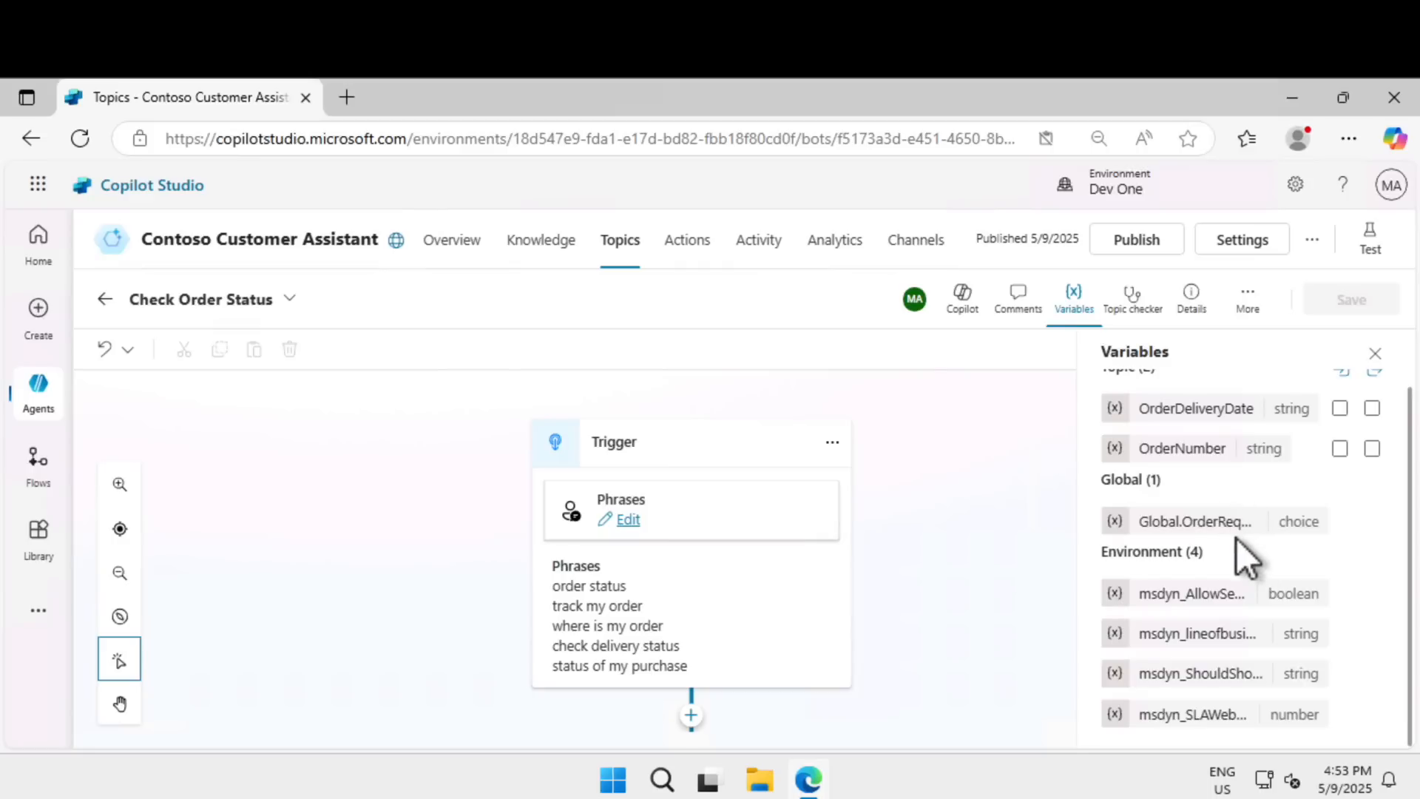
scroll(1237, 547, "up", 1)
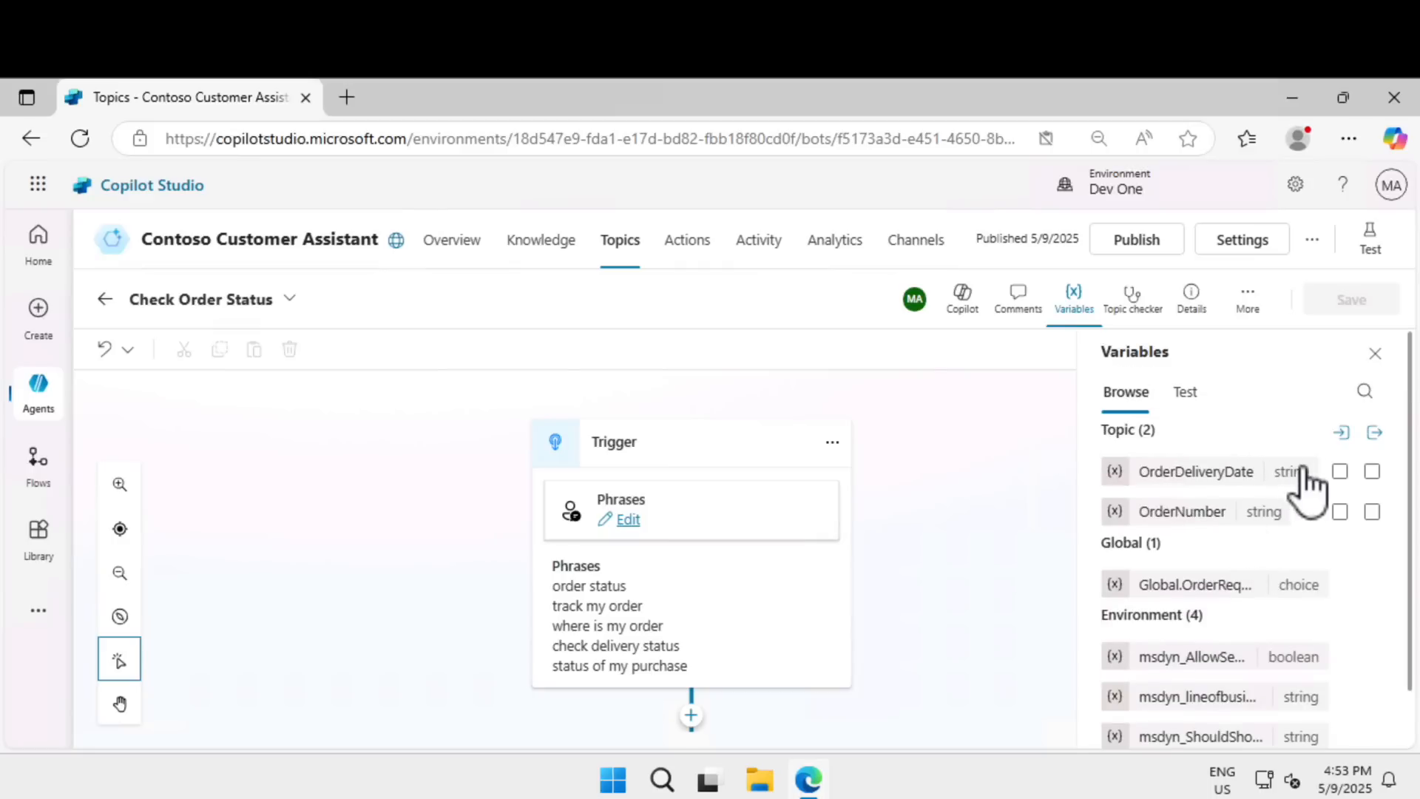
left_click(1187, 394)
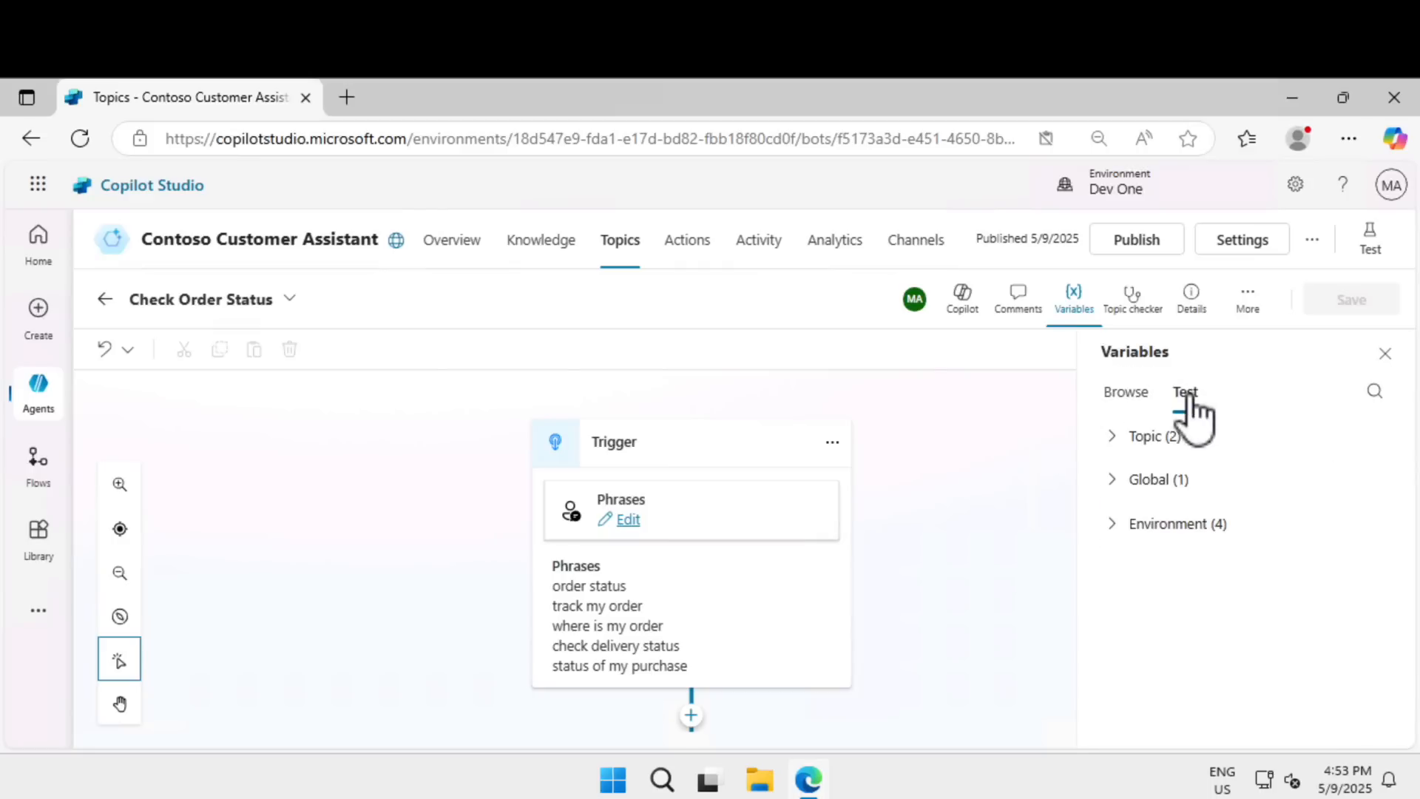
left_click(1133, 302)
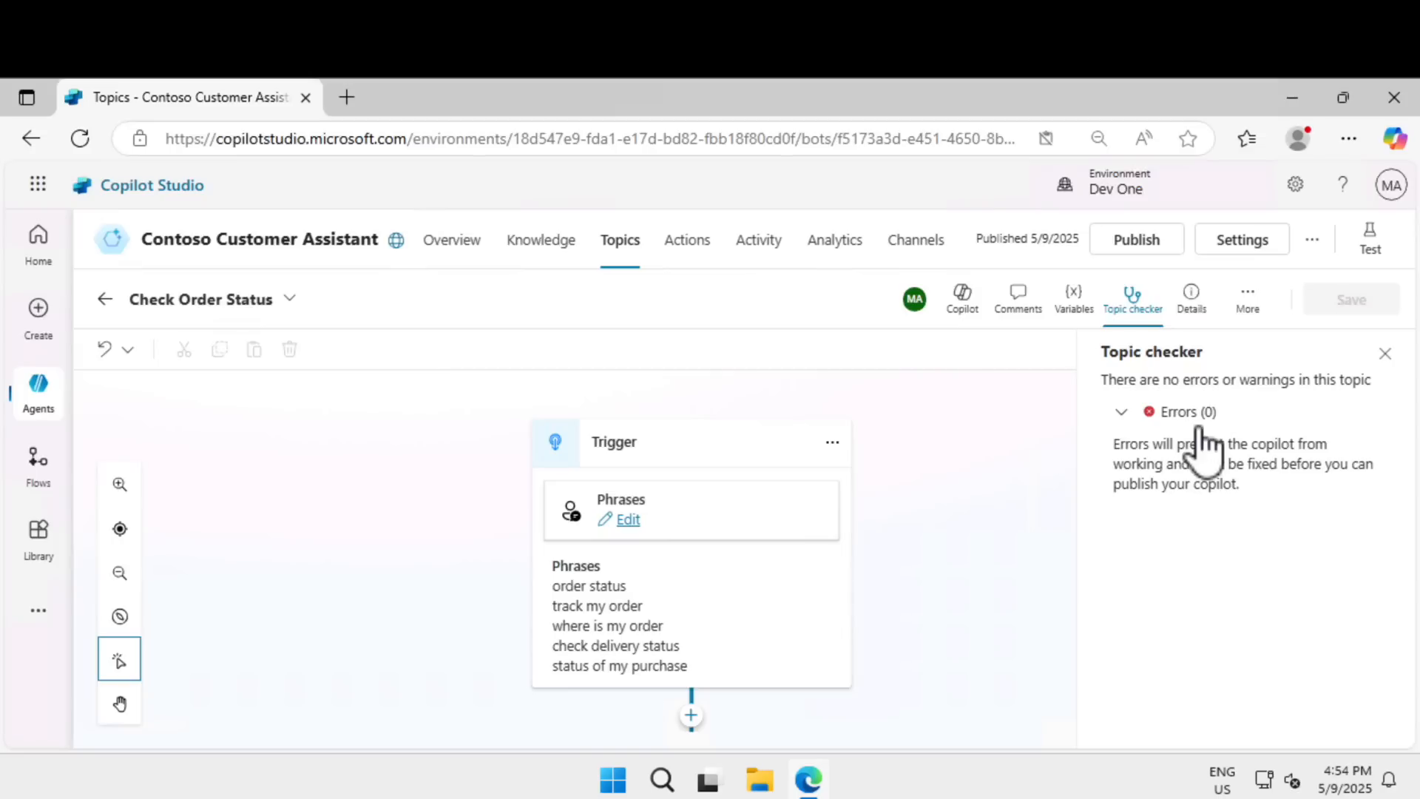
Review the topic's details, including its name, description and status, and view the topic's analytics.
left_click(1191, 305)
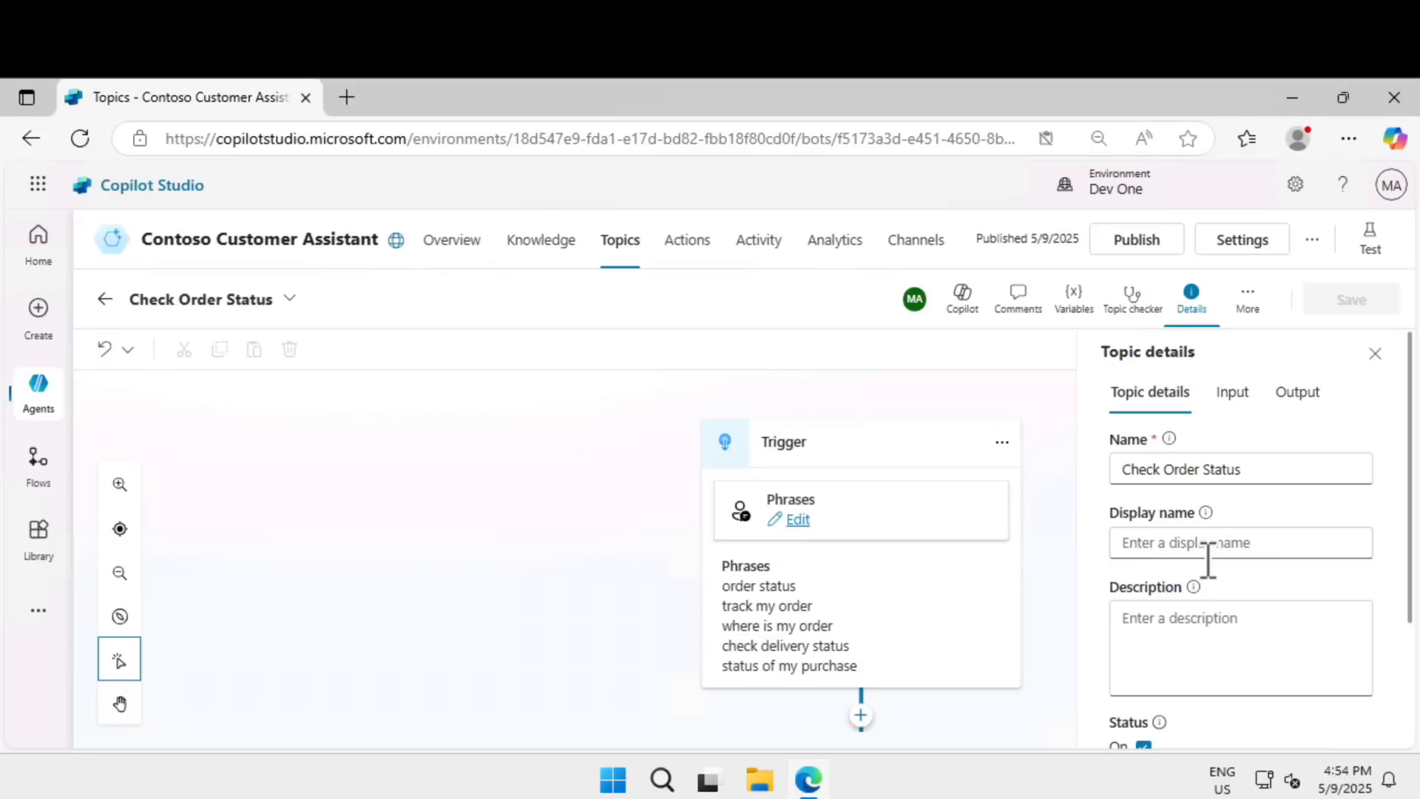
scroll(1208, 563, "down", 1)
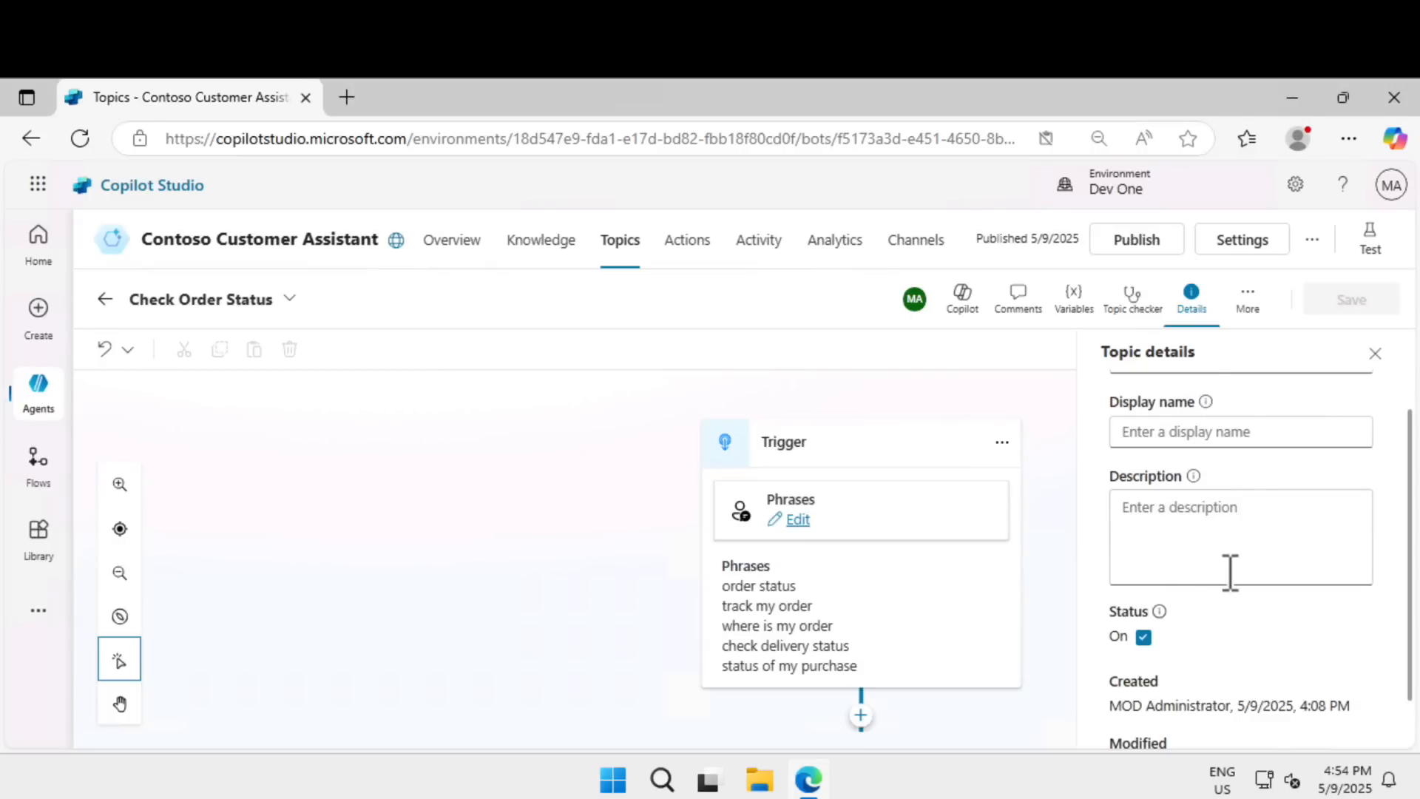
scroll(1230, 572, "down", 1)
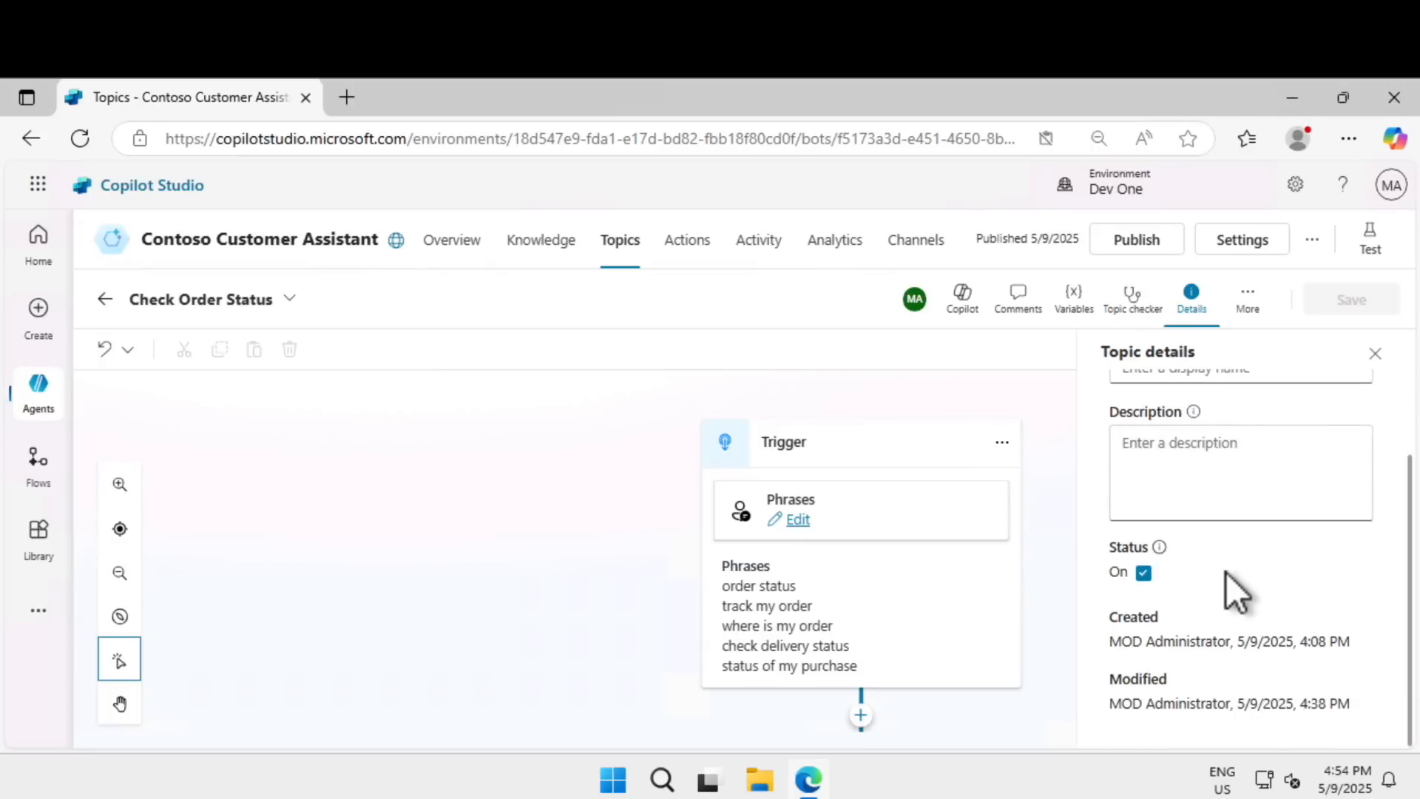
scroll(1227, 573, "up", 2)
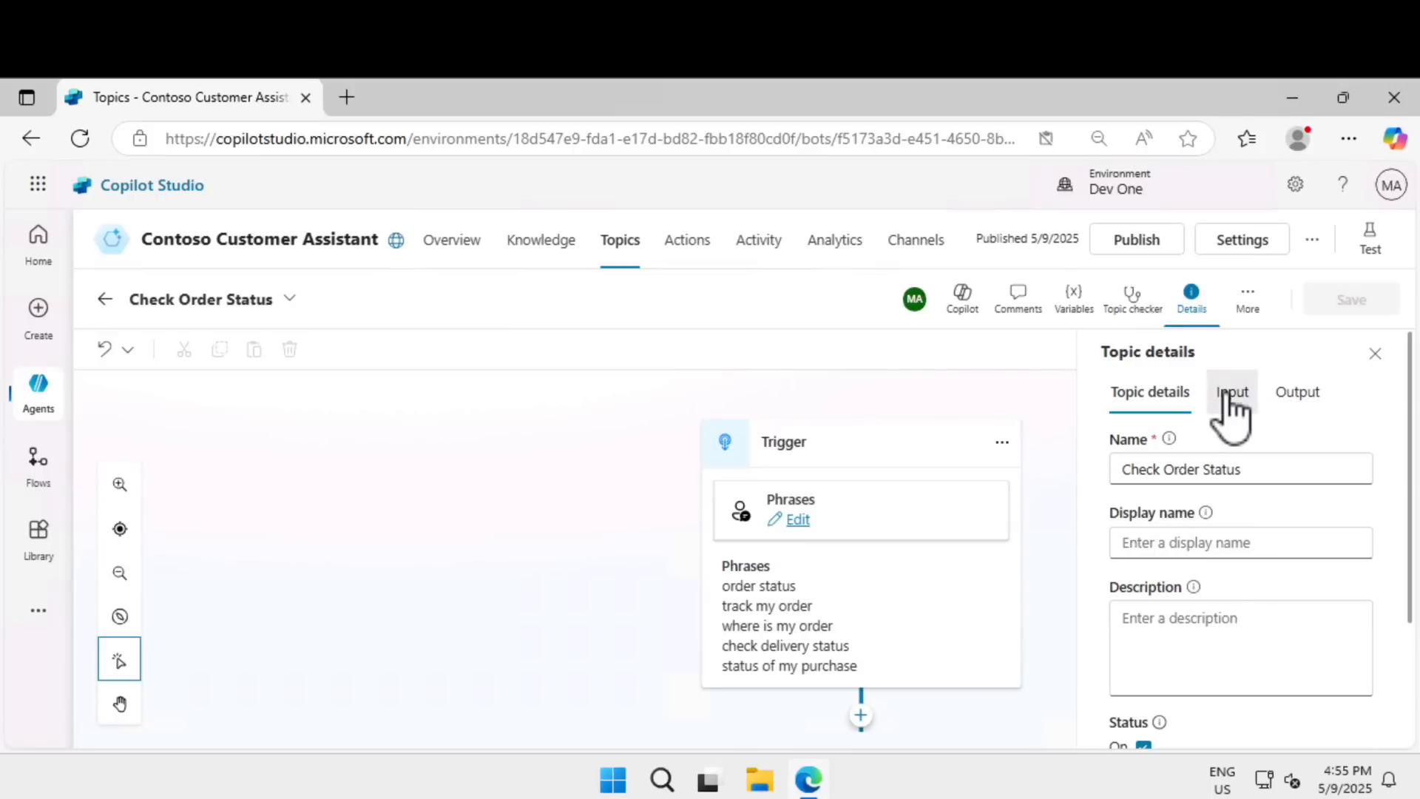
left_click(1192, 296)
left_click(1248, 300)
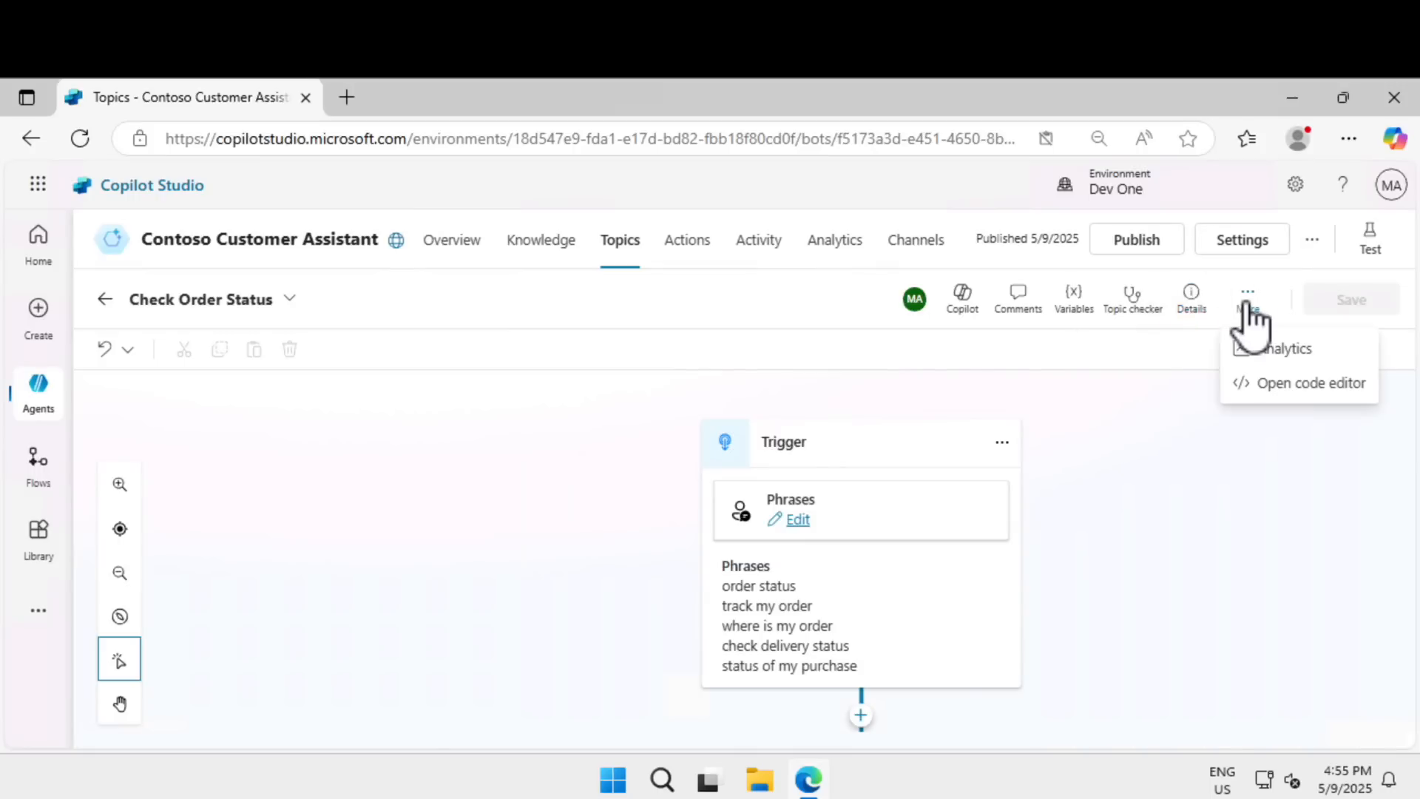
left_click(1270, 359)
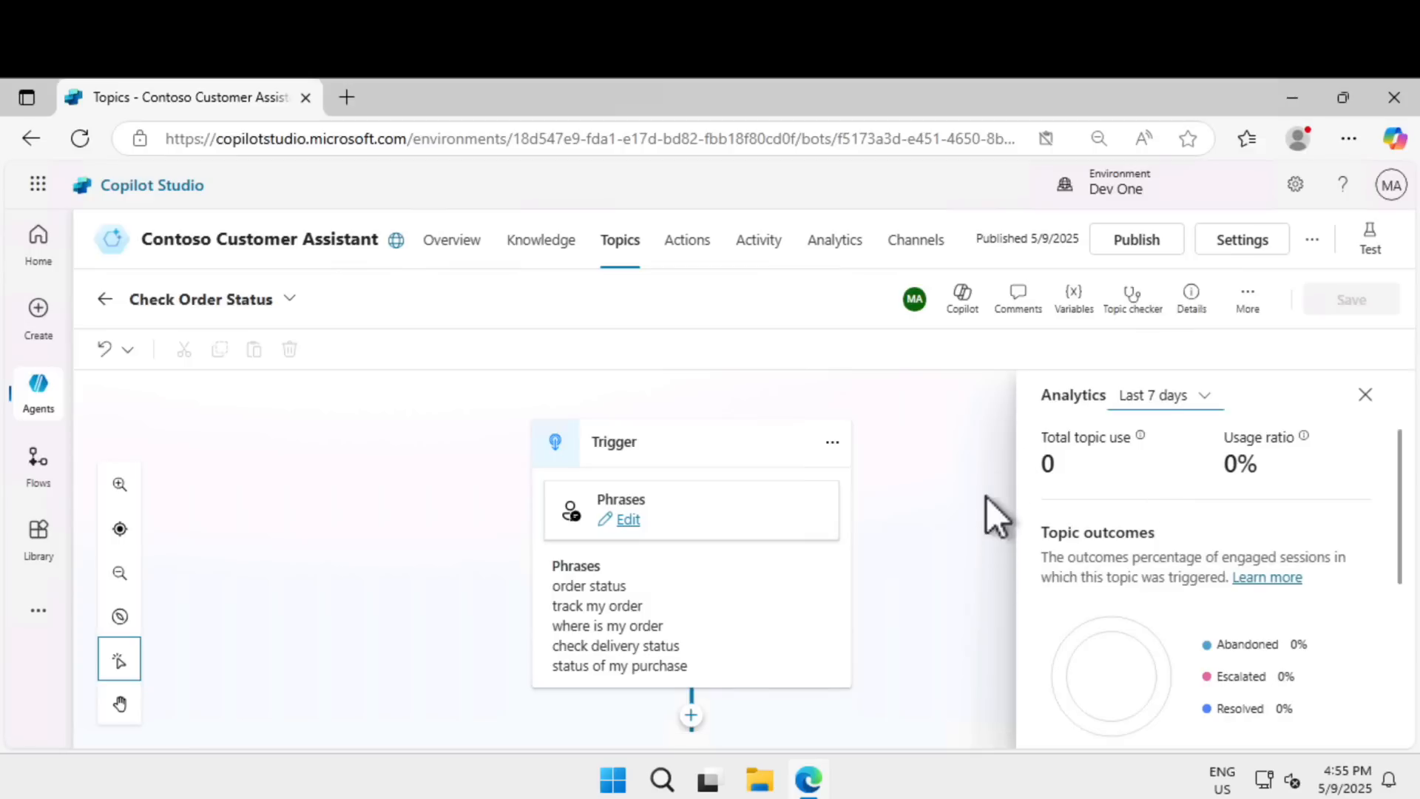
Examine the topic's trigger queries, questions and conditions in the code editor, and return to the authoring canvas.
left_click(1251, 303)
left_click(1265, 385)
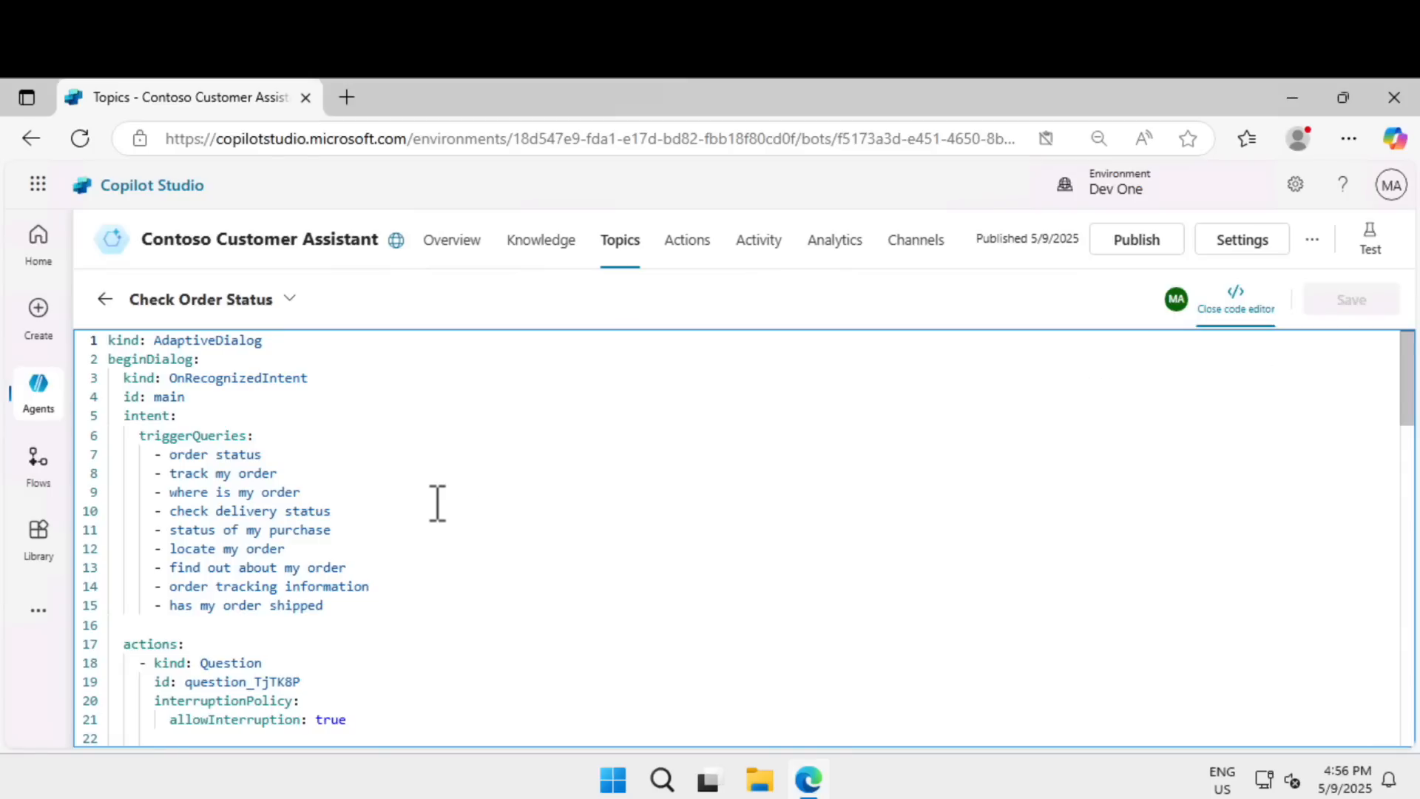
scroll(437, 504, "down", 3)
scroll(437, 503, "down", 3)
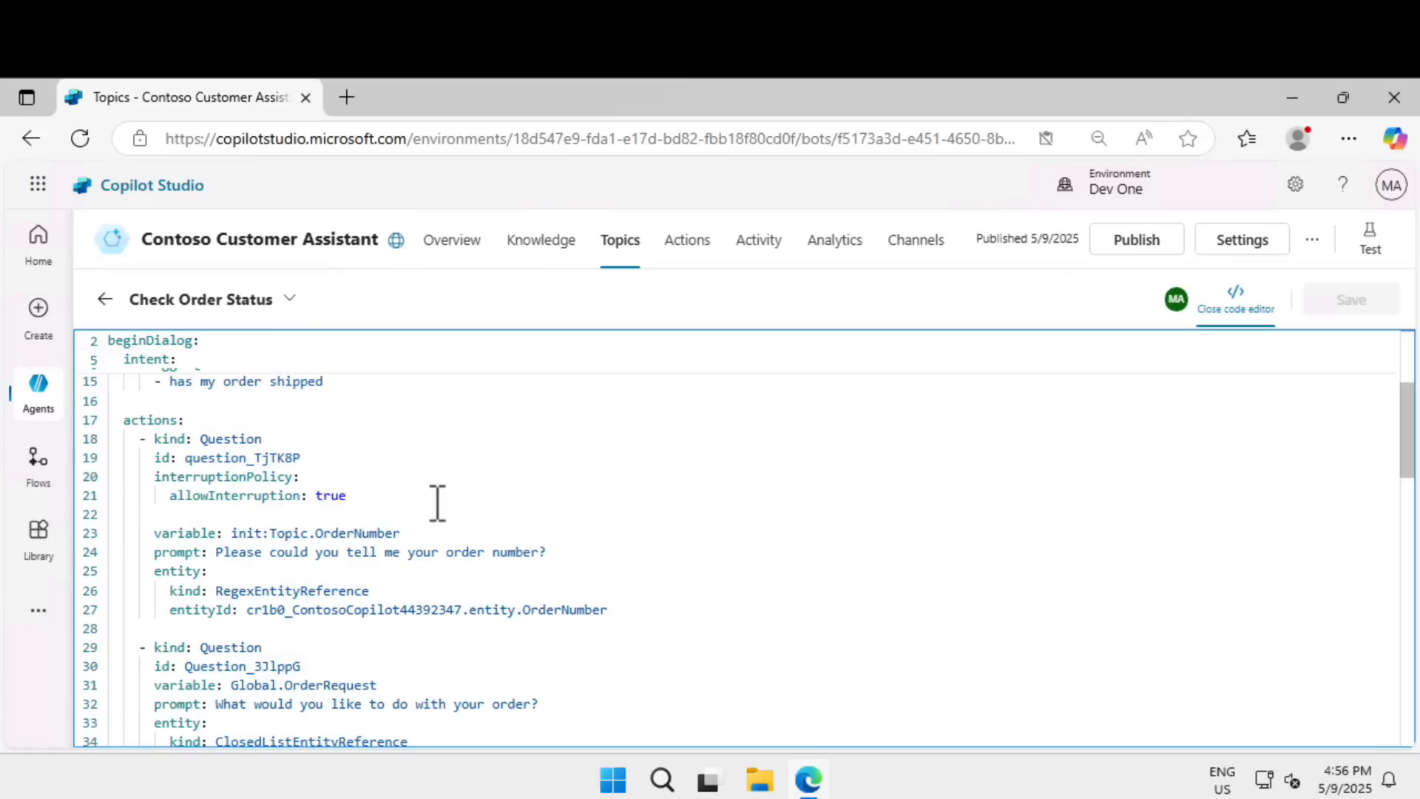
scroll(437, 504, "down", 3)
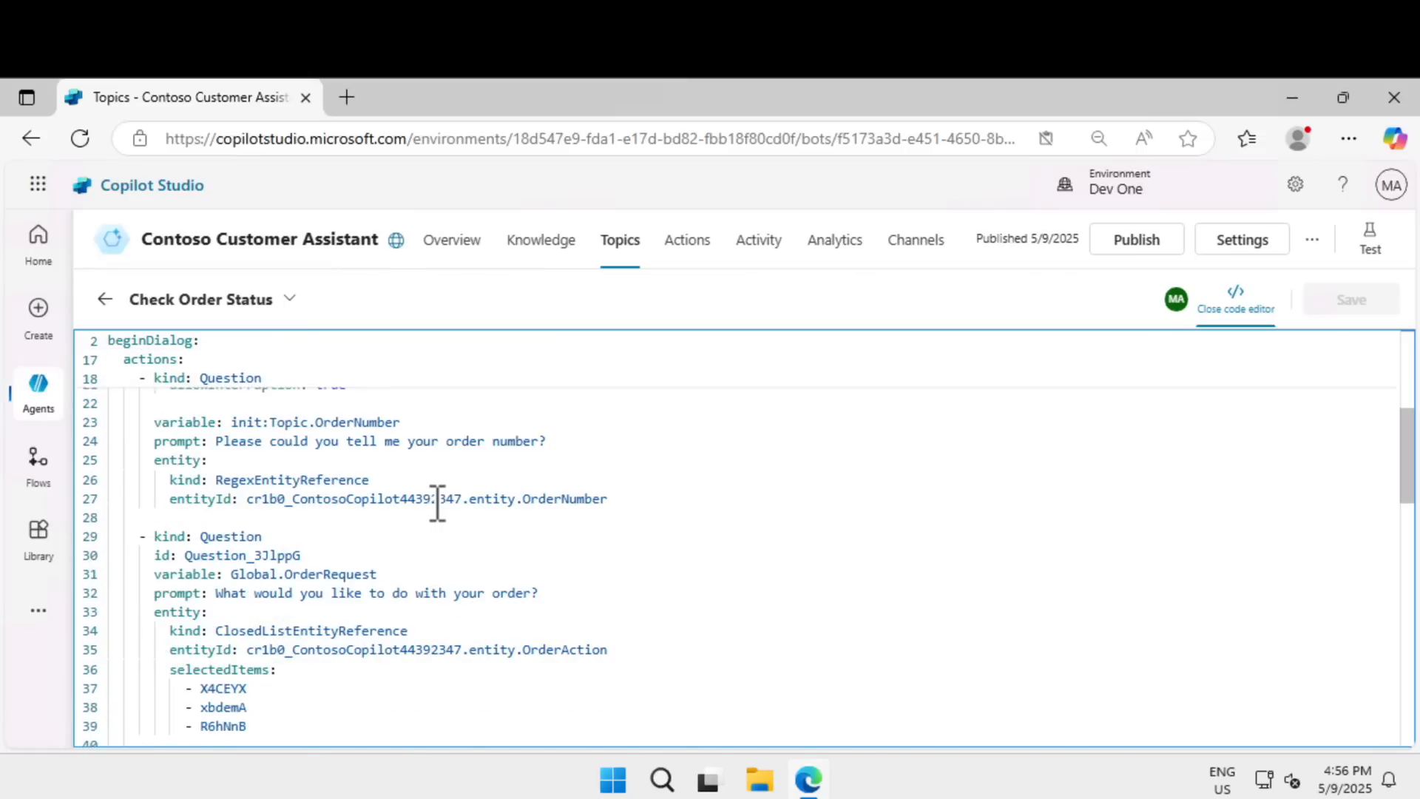
scroll(437, 504, "down", 3)
scroll(437, 504, "down", 15)
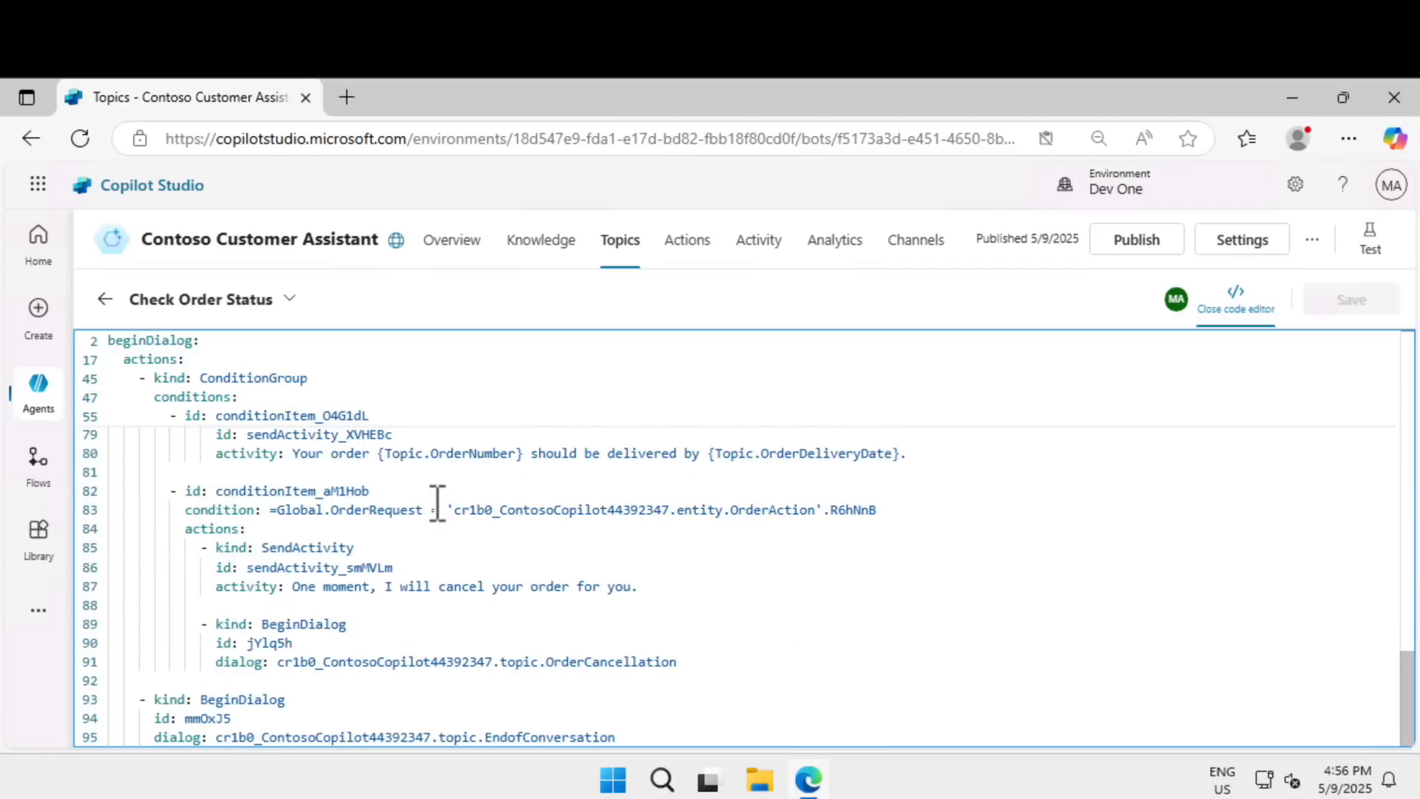
scroll(437, 504, "up", 10)
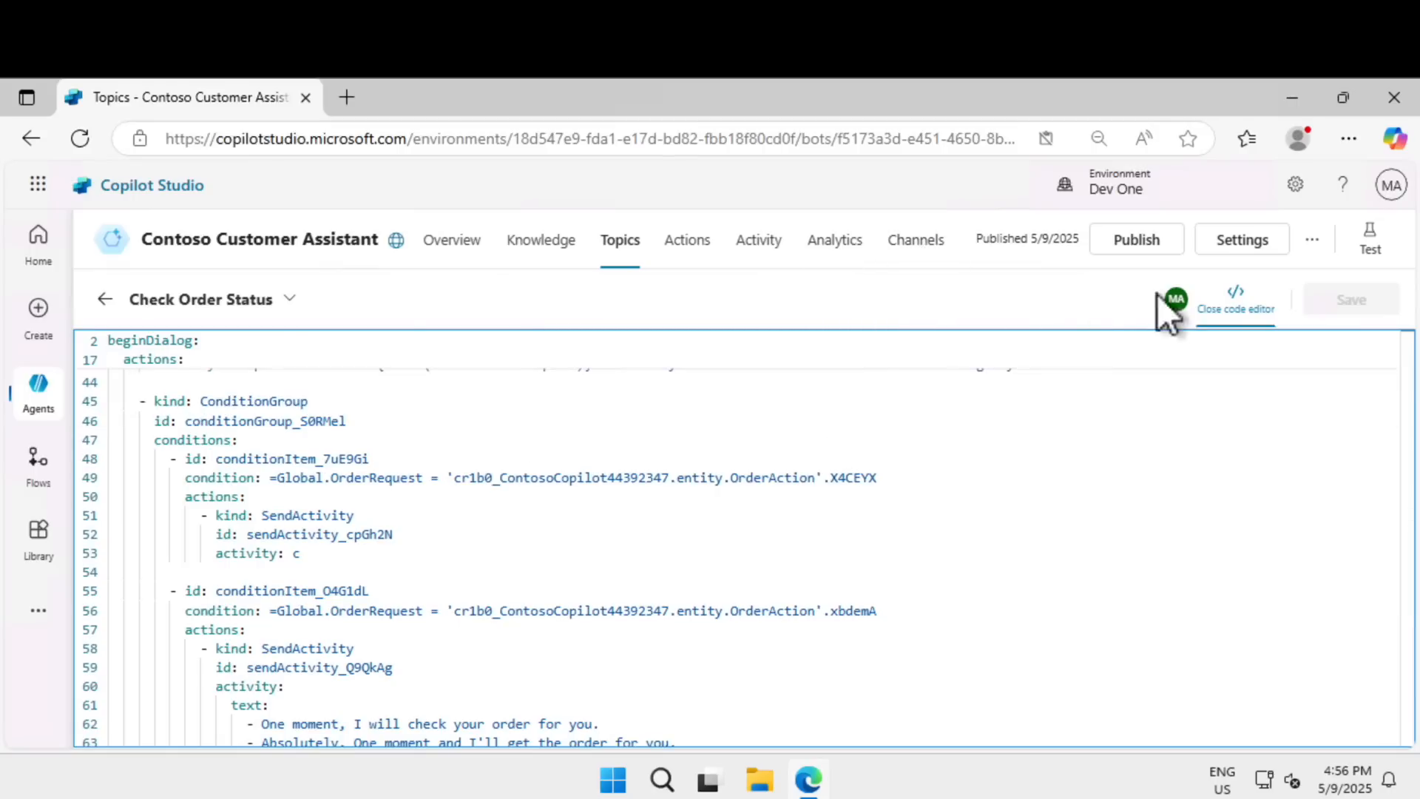
left_click(1237, 300)
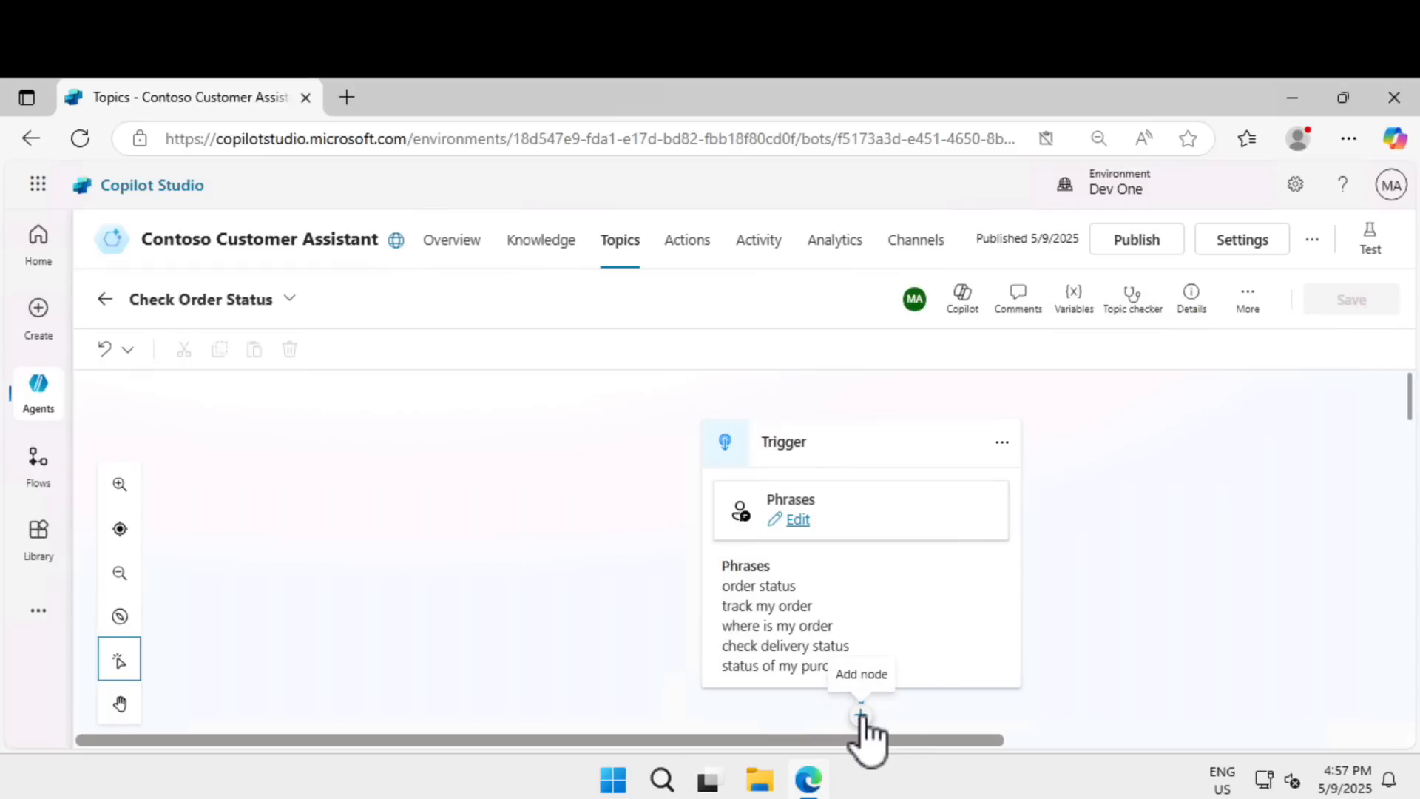
Examine the node types that can be added after the Trigger, including the action and advanced options, and dismiss the list.
scroll(862, 716, "down", 3)
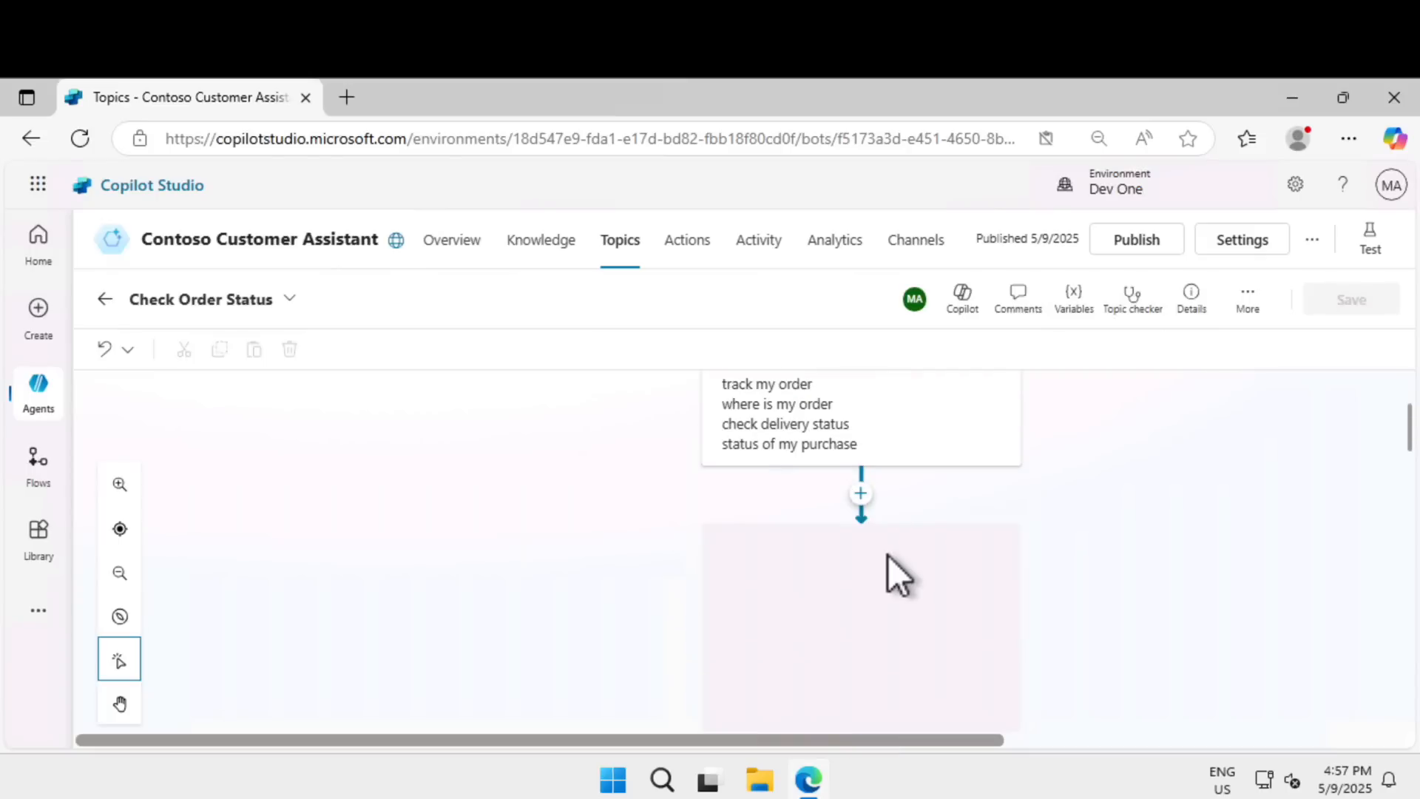
left_click(860, 493)
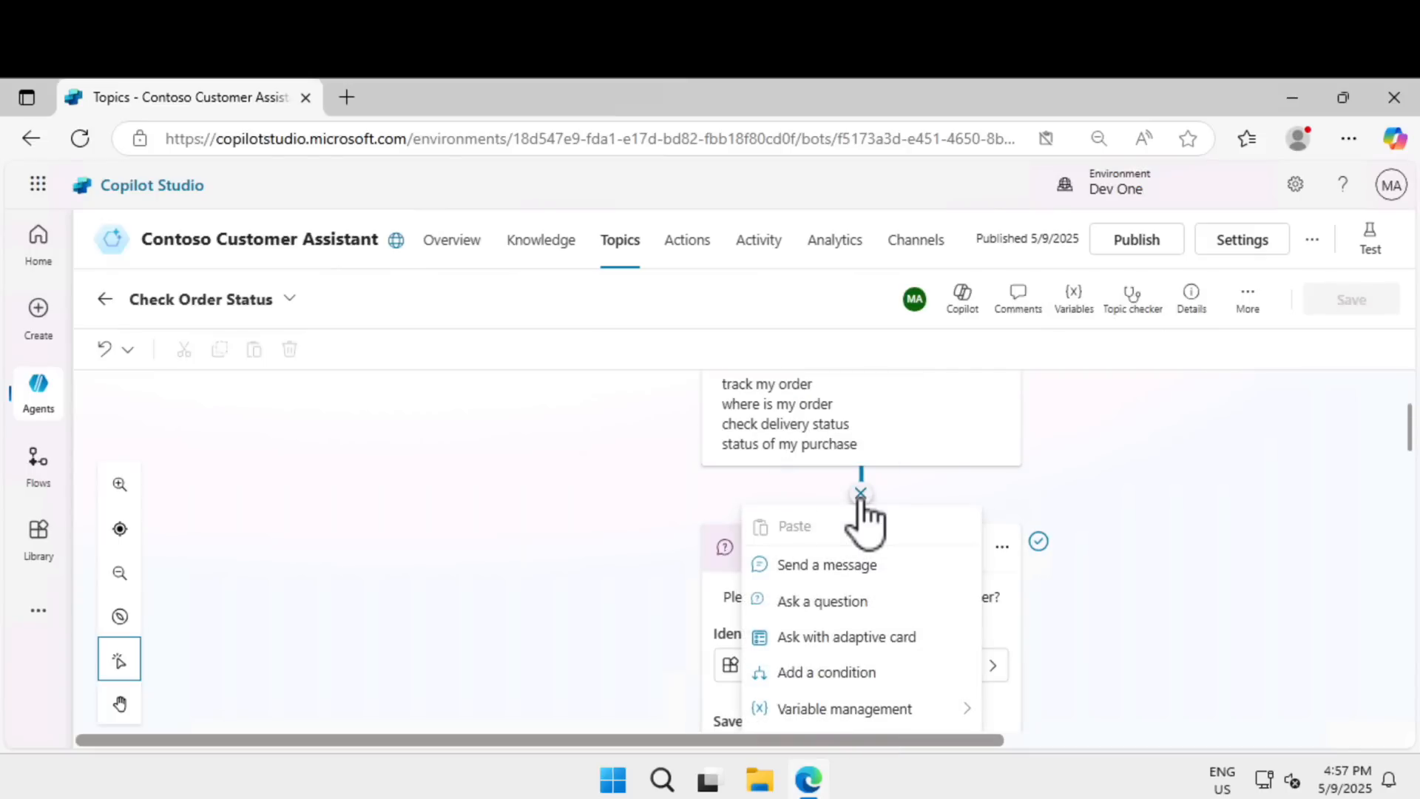
scroll(855, 651, "down", 1)
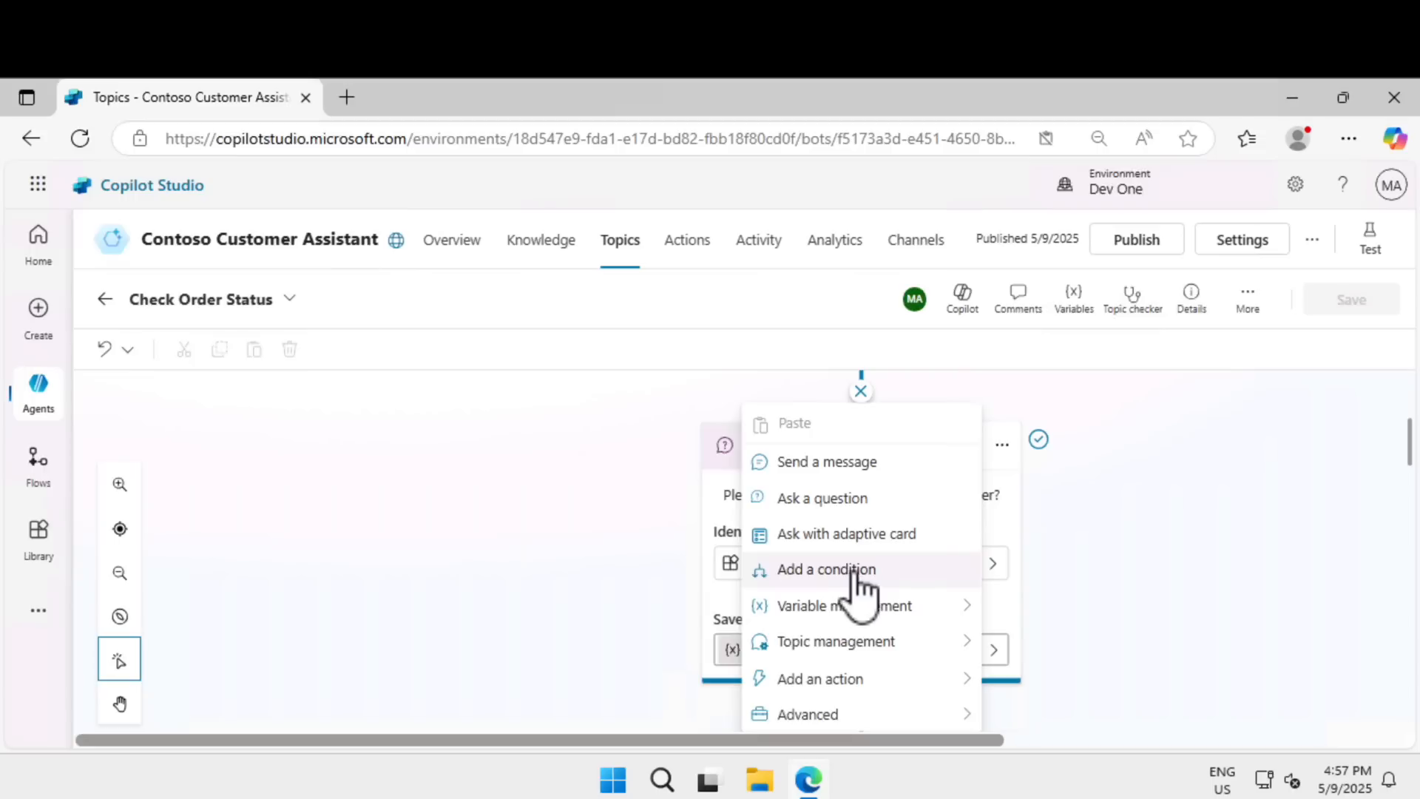
mouse_move(849, 614)
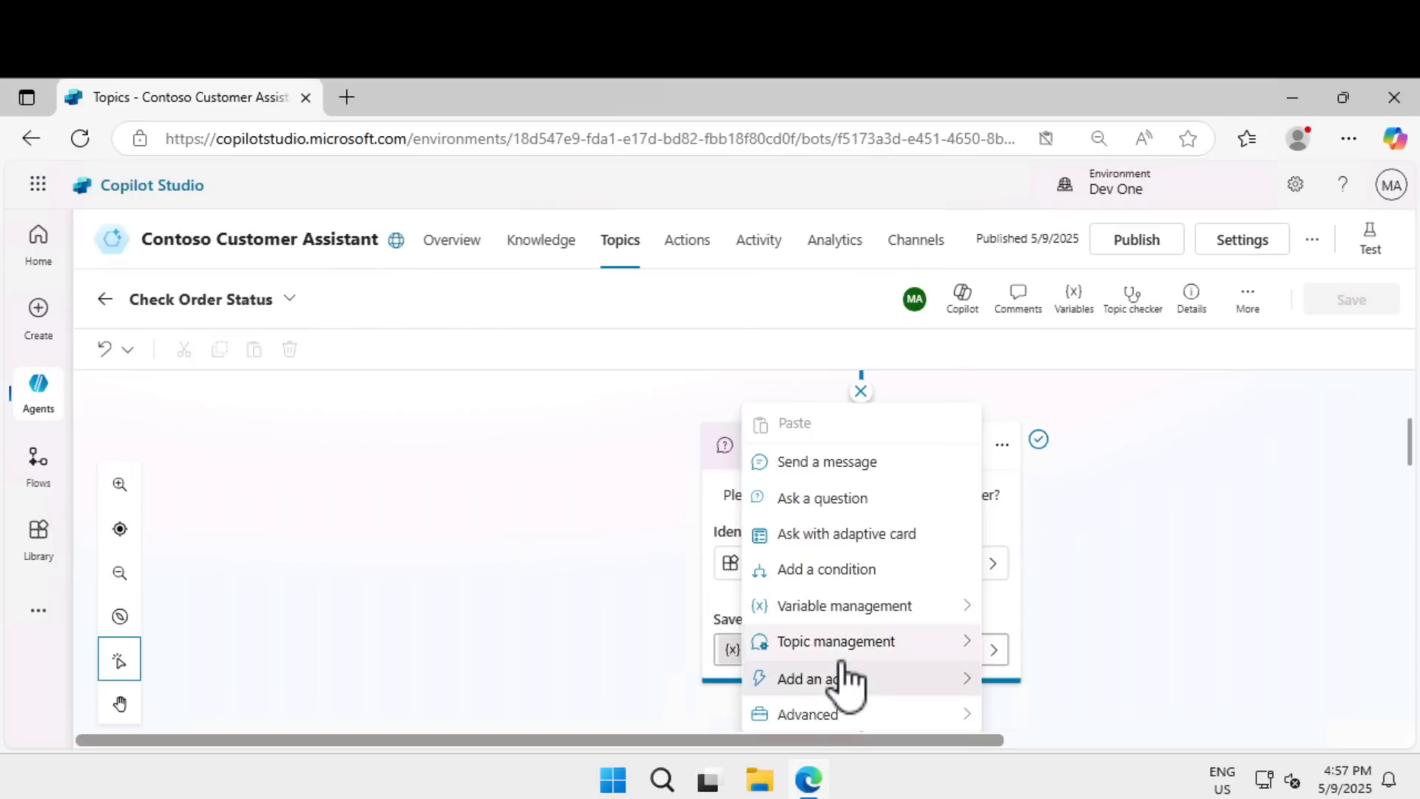
mouse_move(869, 682)
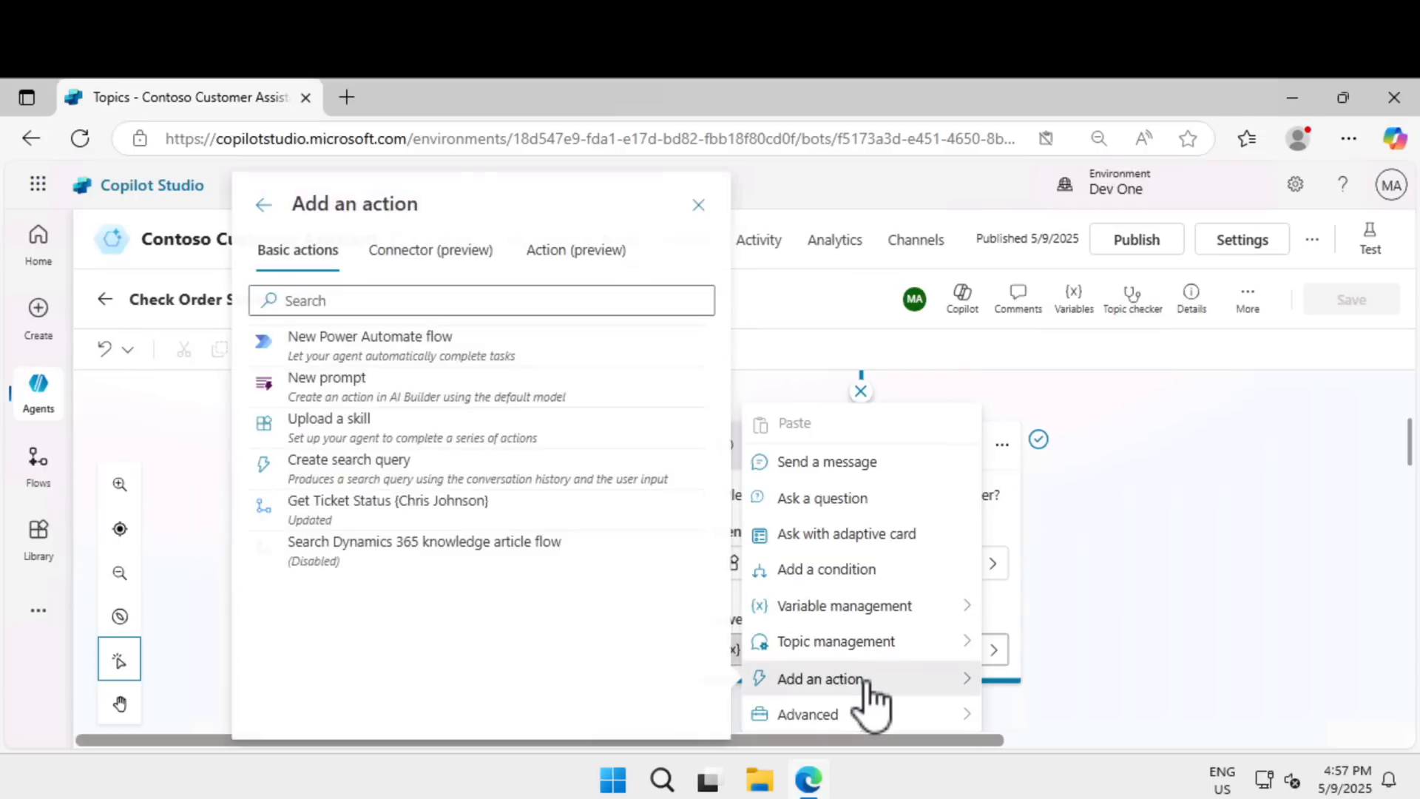
mouse_move(864, 723)
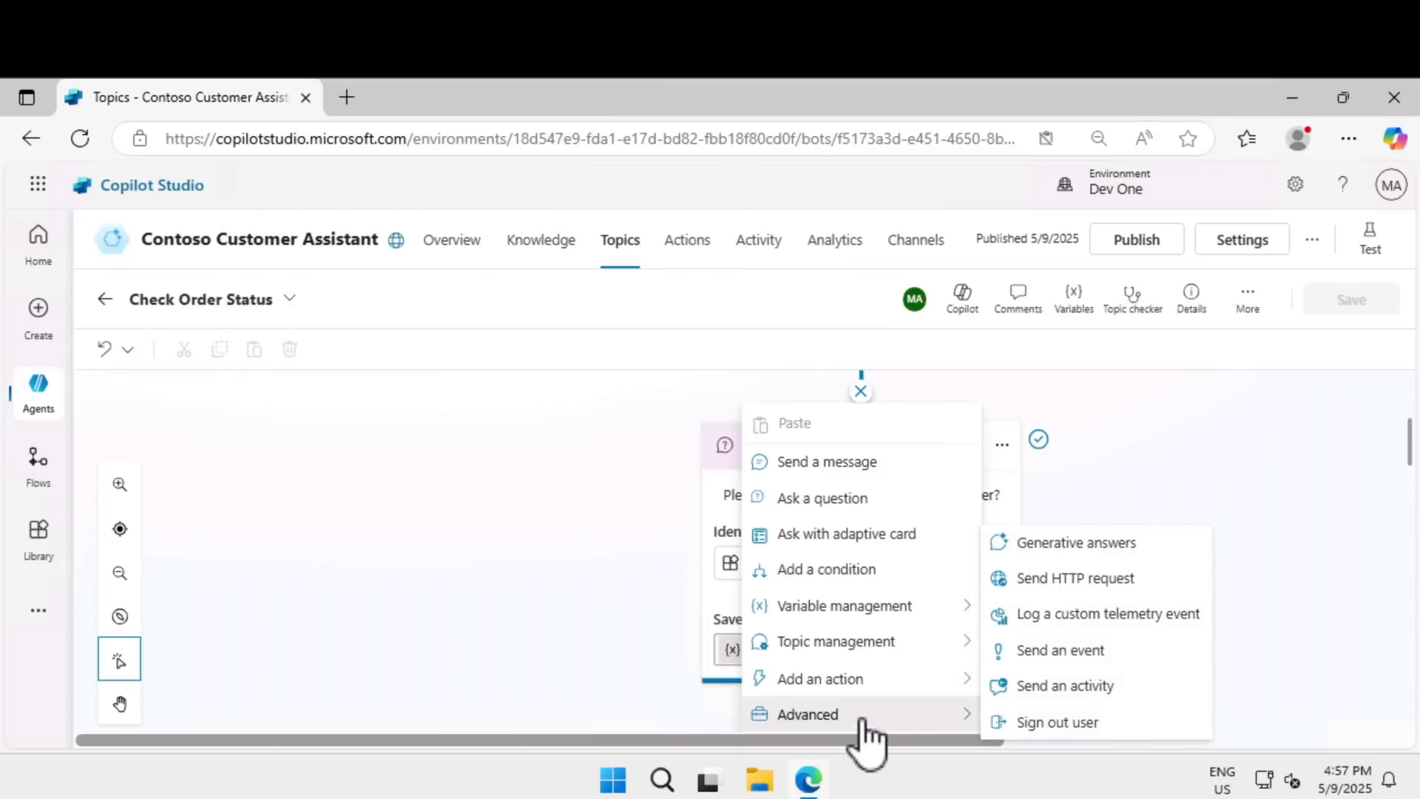
left_click(1379, 440)
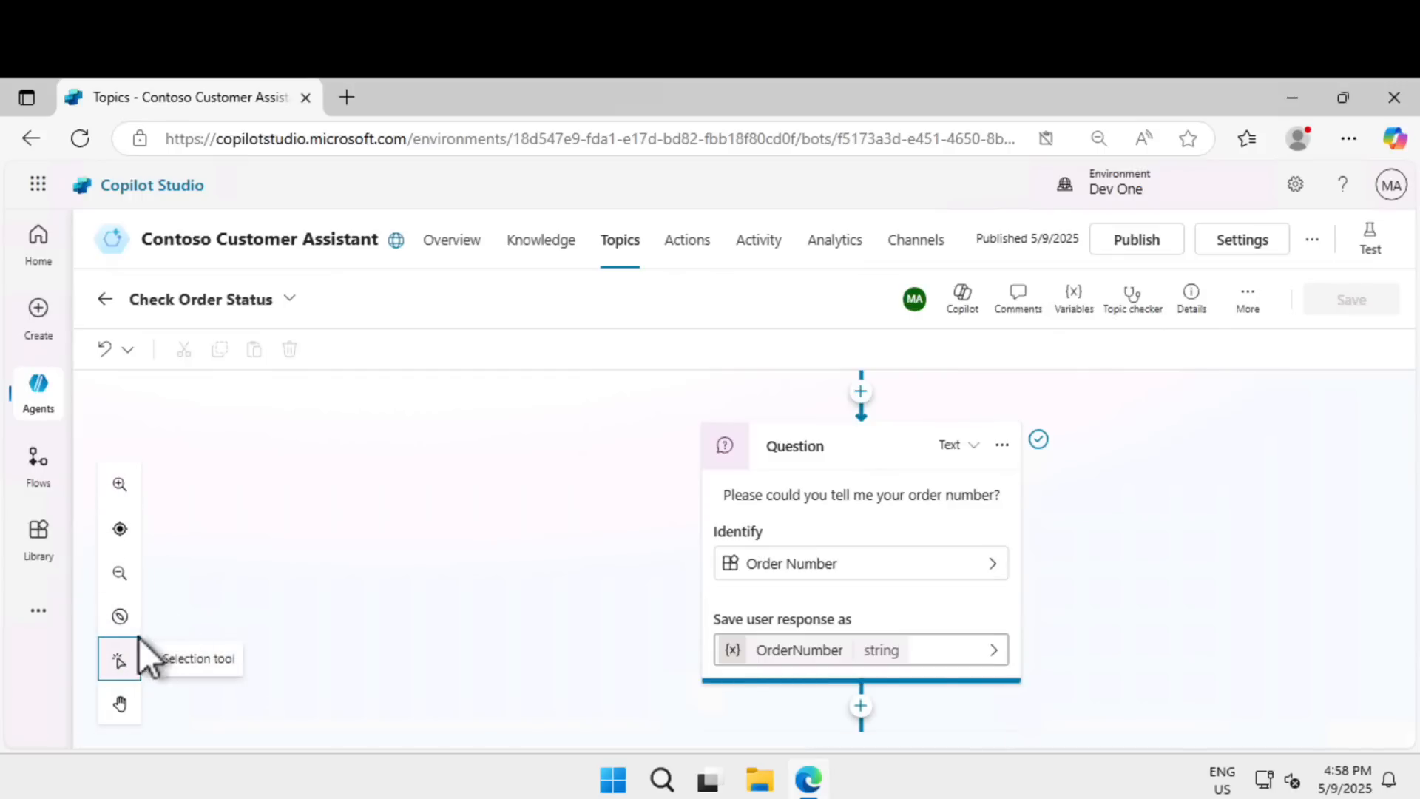
Try the selection tool on an empty canvas area, and use the pan tool to view the topic's question nodes.
left_click(492, 634)
left_click_drag(492, 634, 478, 627)
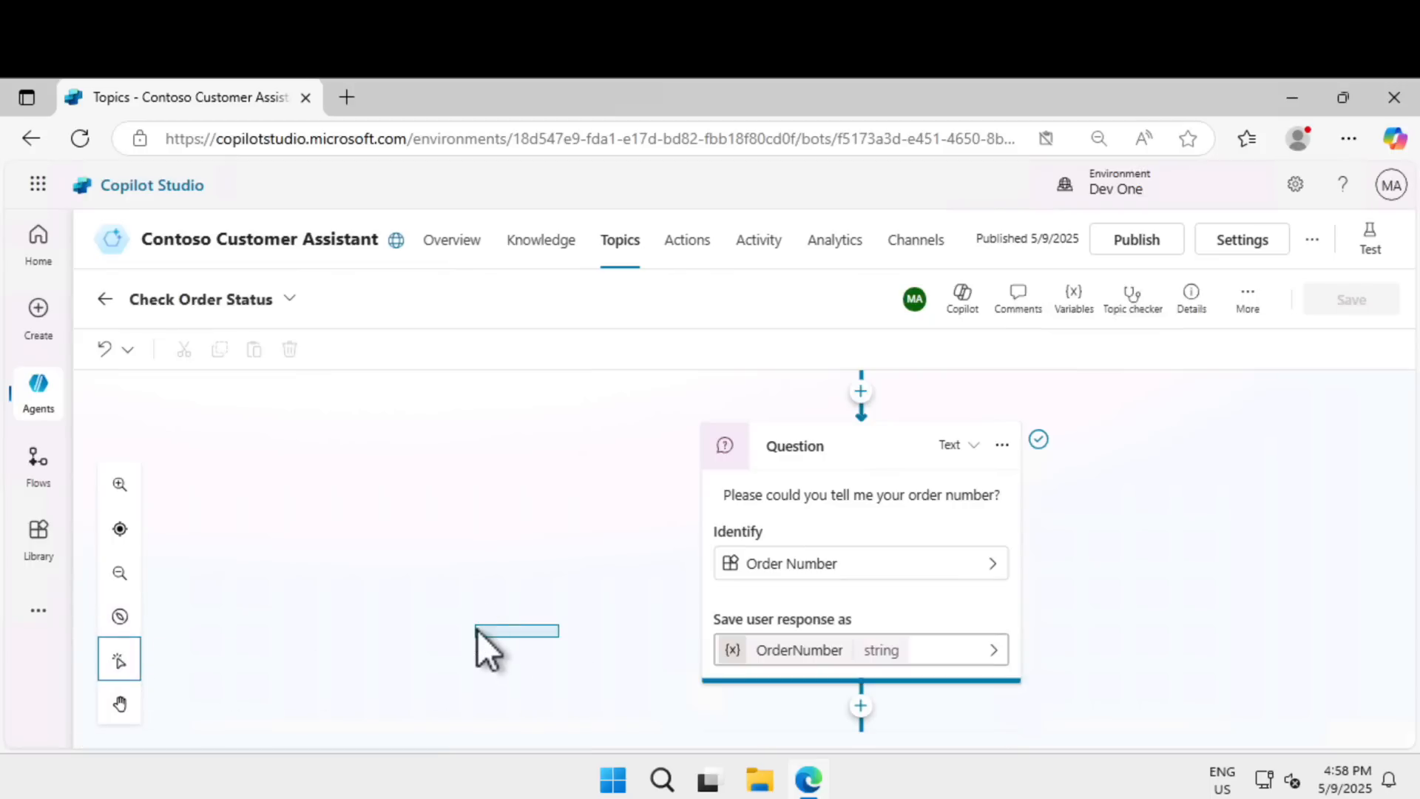
left_click(121, 708)
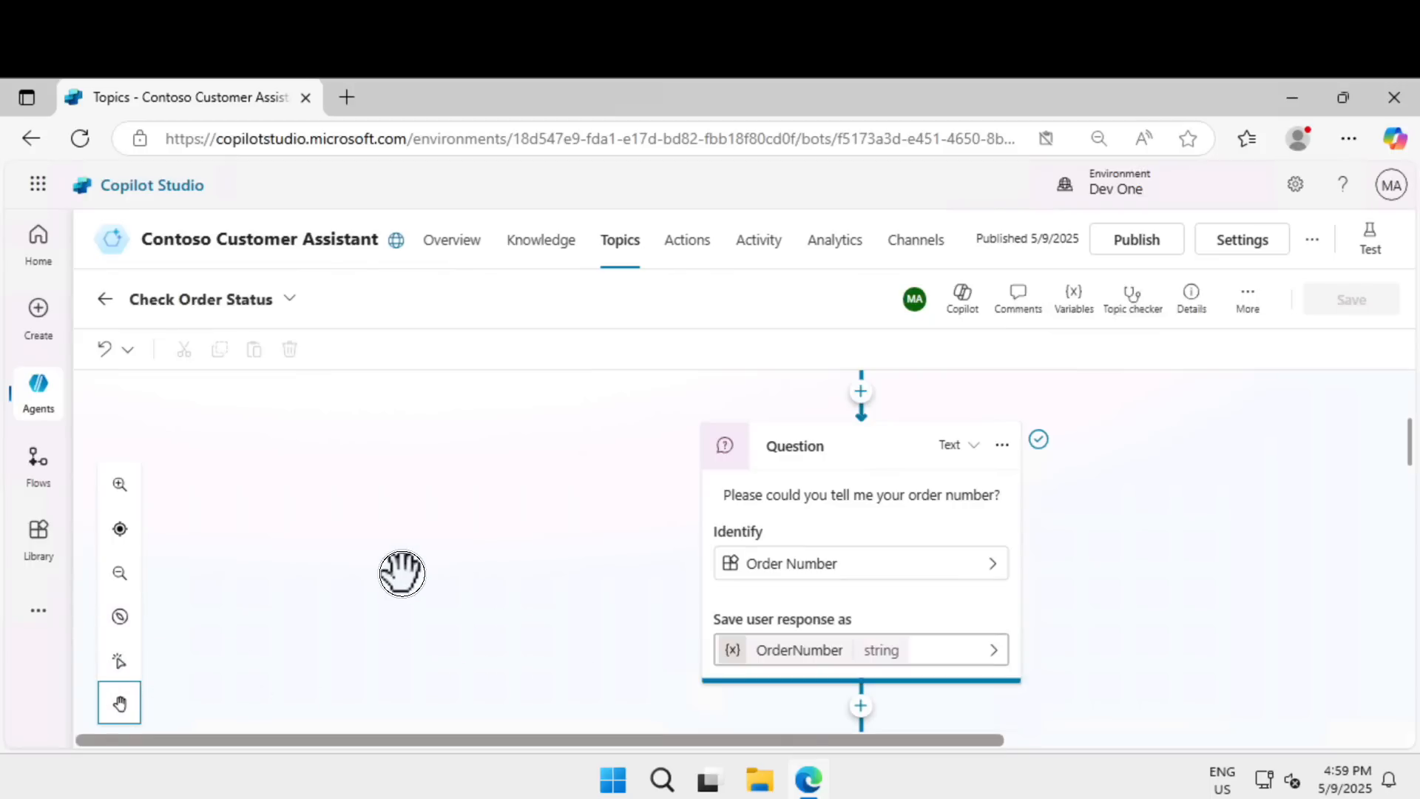
scroll(387, 488, "down", 7)
left_click_drag(421, 512, 429, 649)
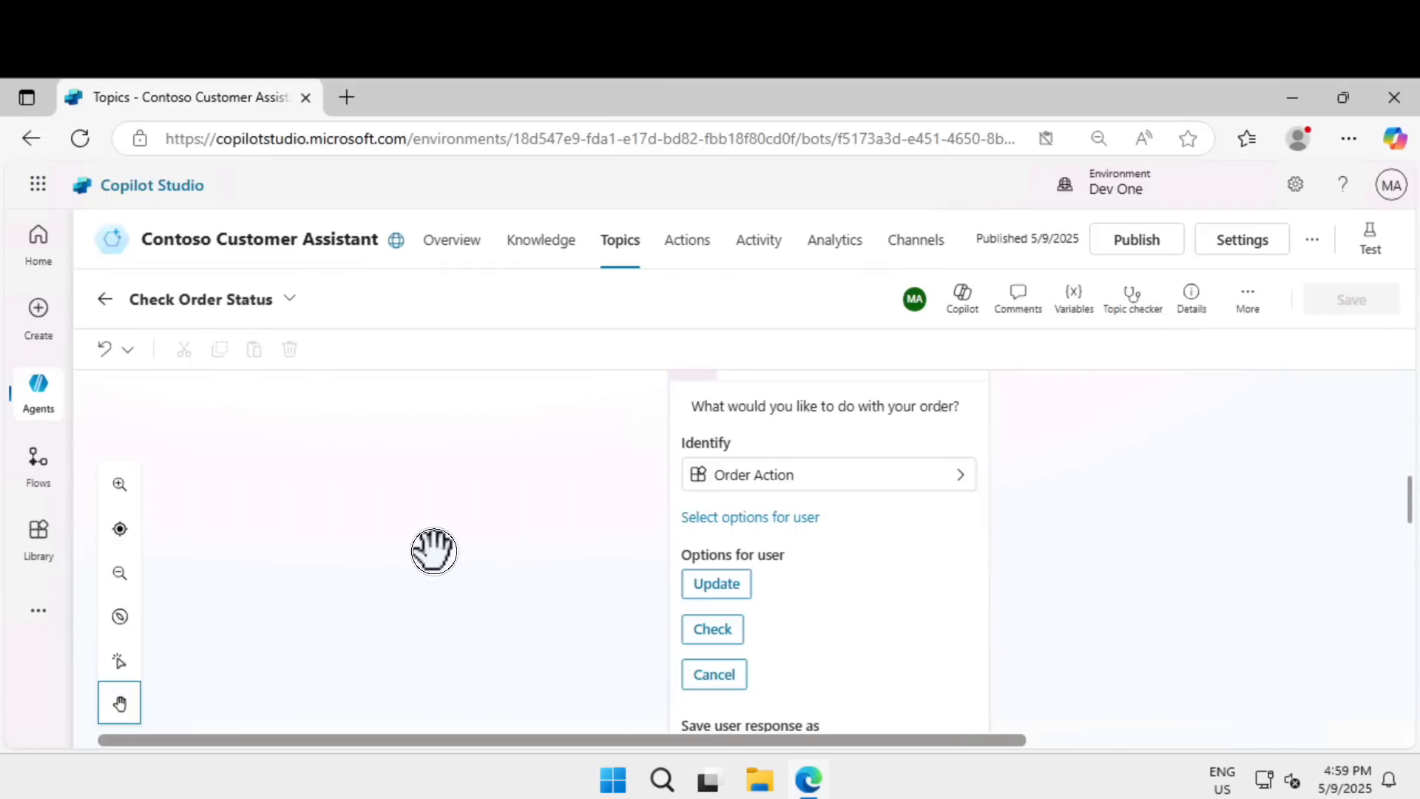
scroll(412, 539, "up", 2)
scroll(414, 620, "up", 1)
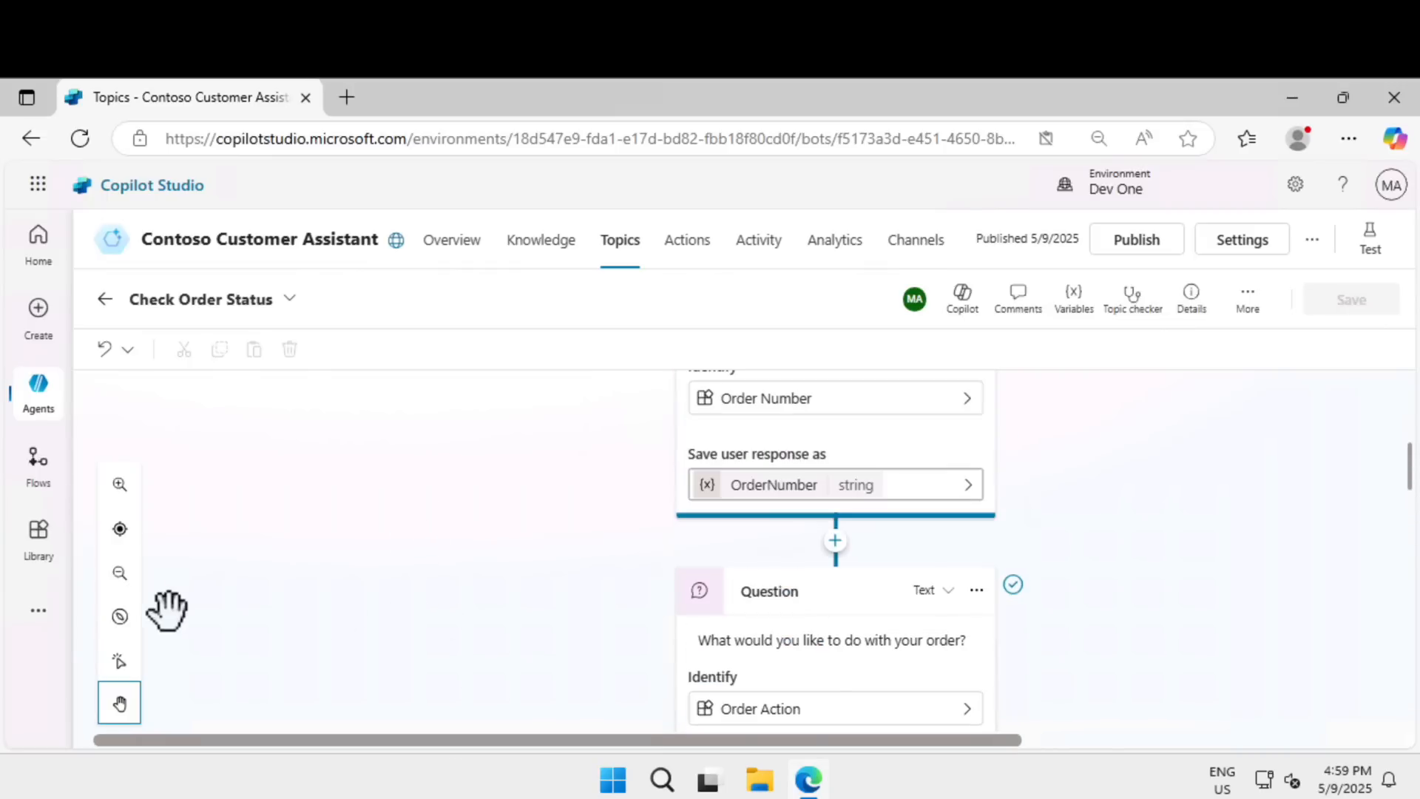
Use the minimap to view the End of Conversation redirect at the topic's end, and zoom the canvas out.
left_click(129, 634)
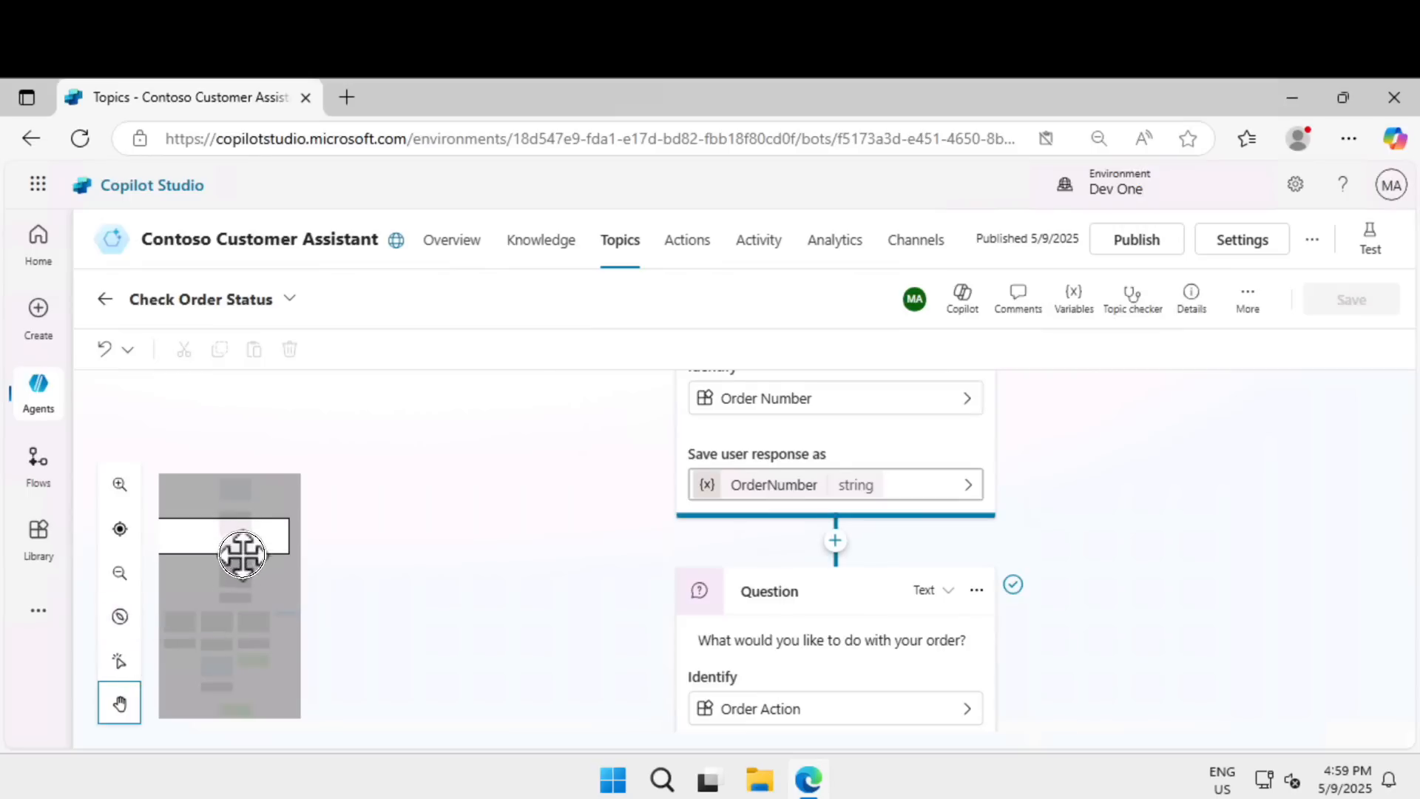
left_click_drag(241, 555, 228, 719)
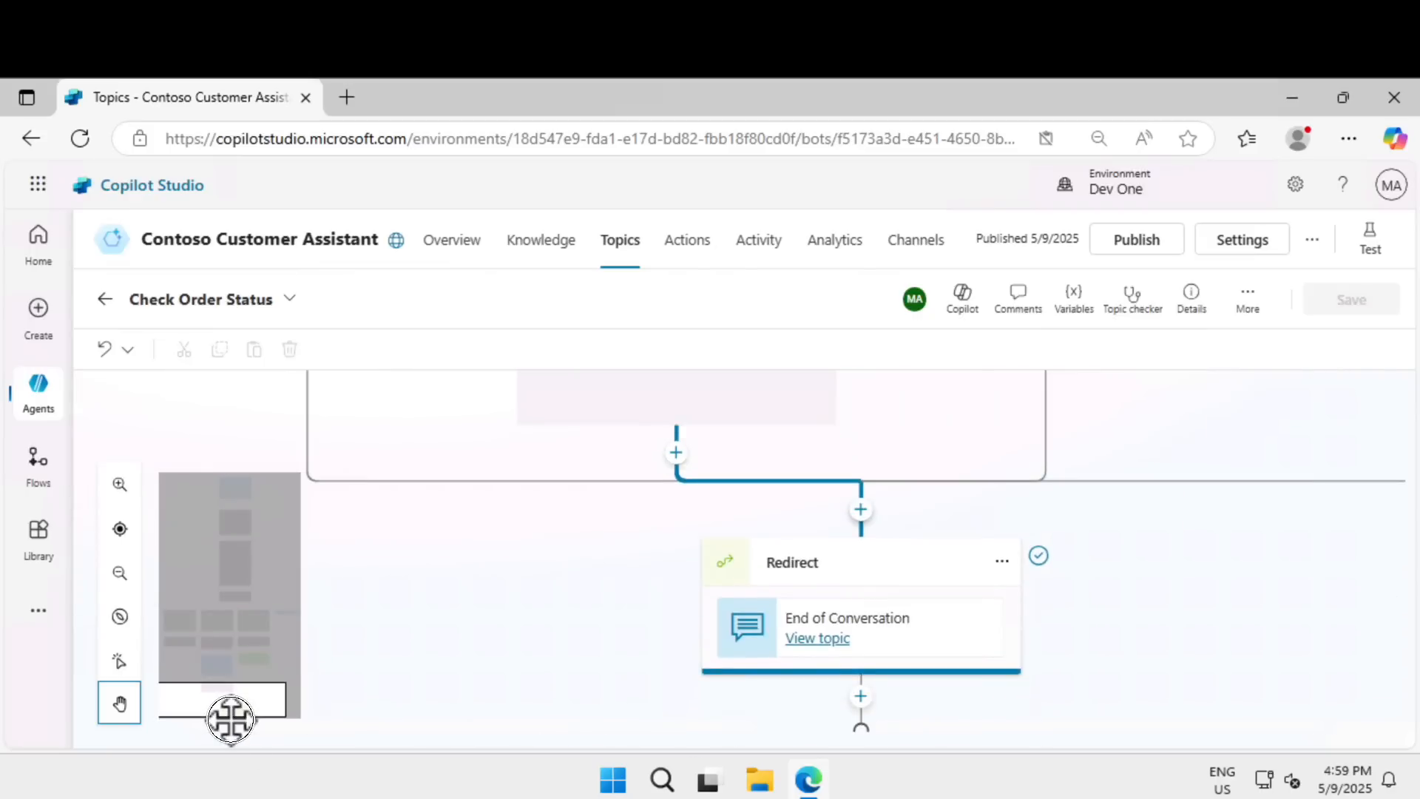
left_click(119, 573)
left_click(119, 573)
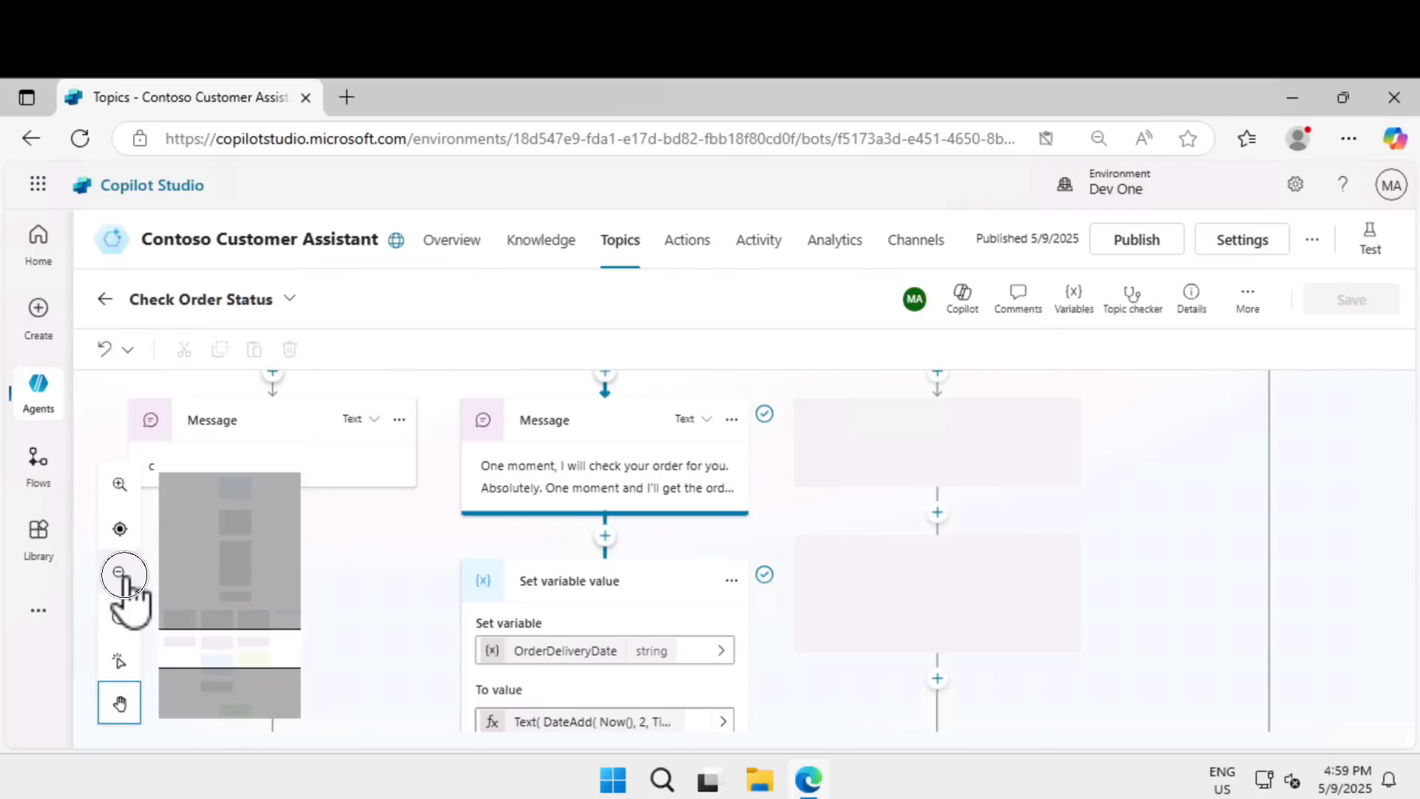
Try the canvas's zoom-out, zoom reset and zoom-in controls, and pan the Trigger node to the middle of the canvas.
left_click(122, 575)
left_click(122, 574)
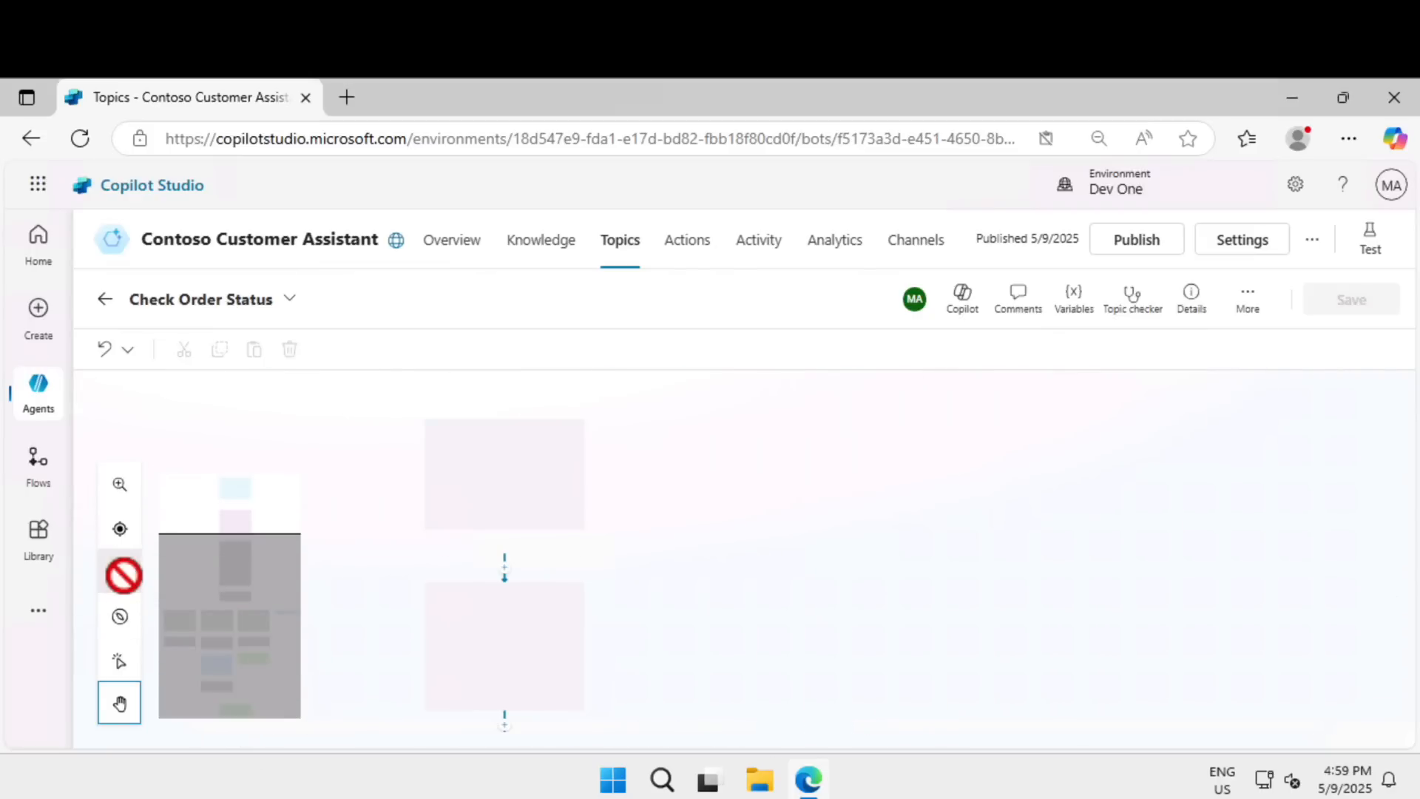
left_click(123, 575)
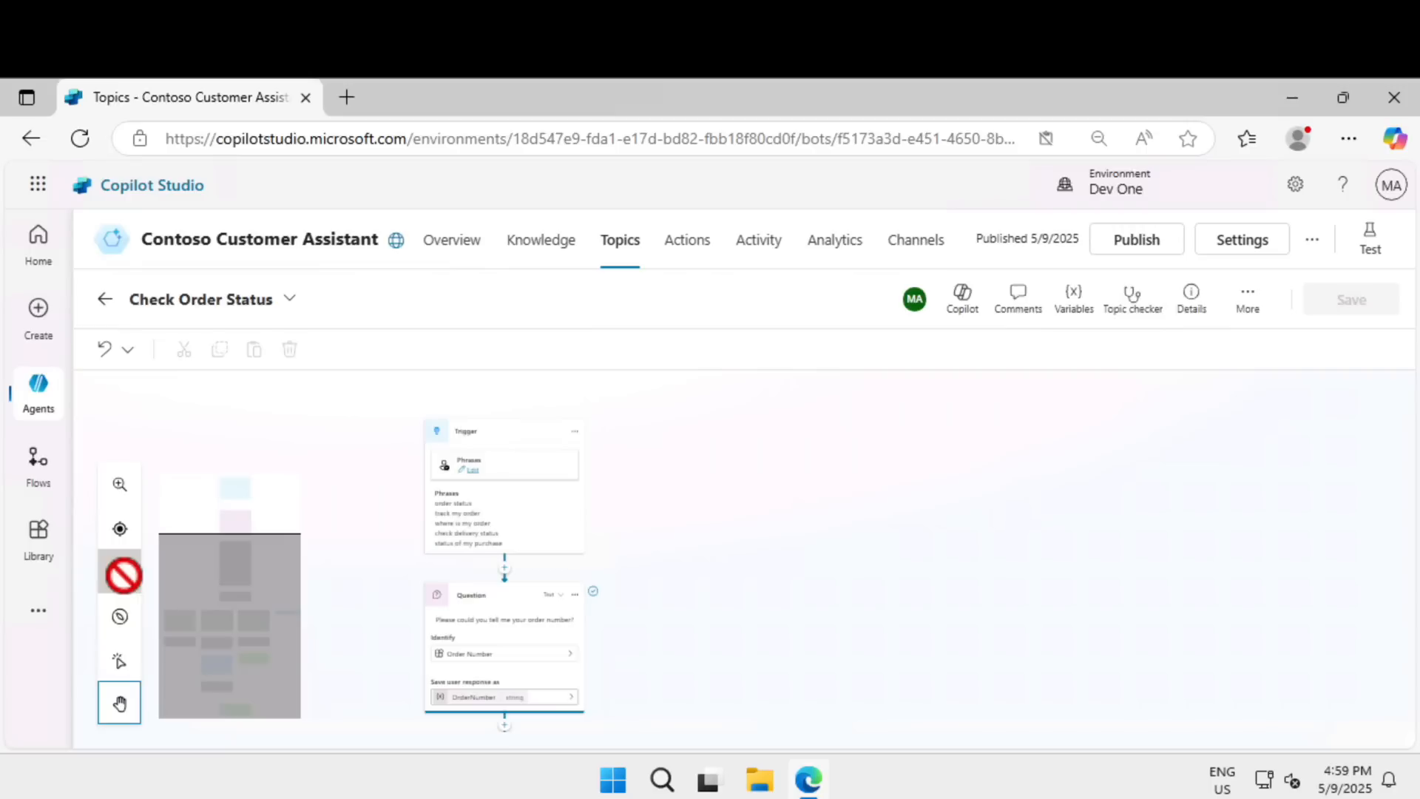
left_click(120, 529)
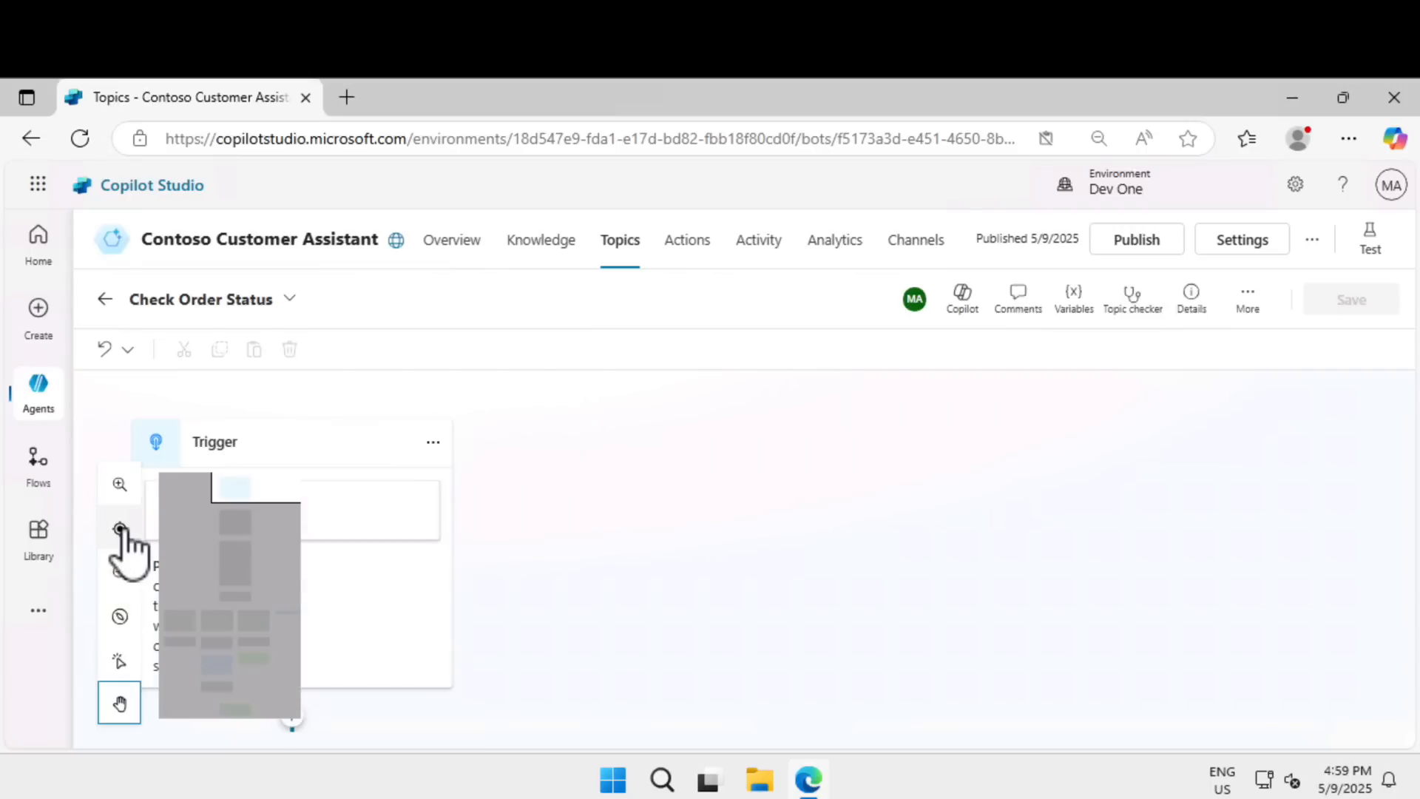
left_click(119, 483)
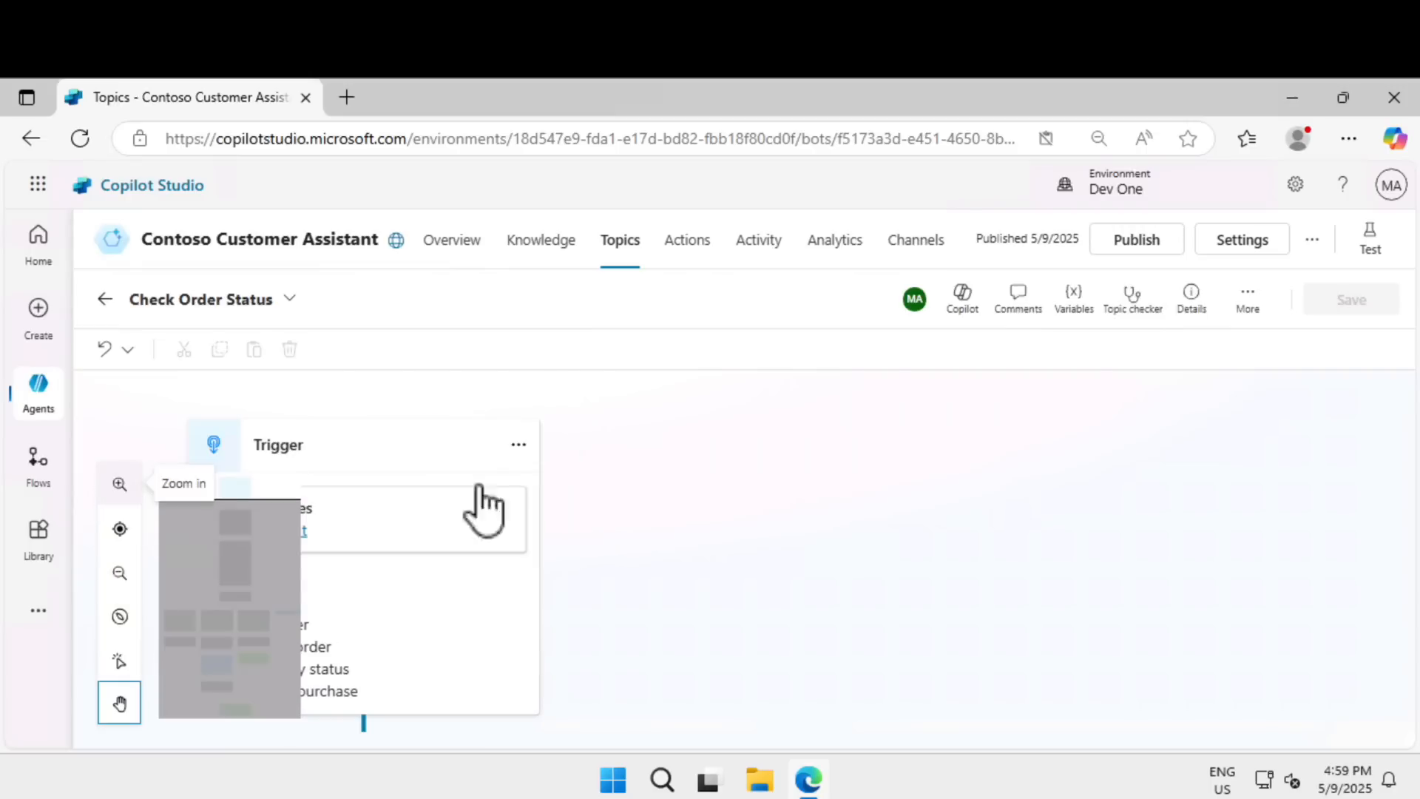
left_click_drag(742, 501, 1132, 517)
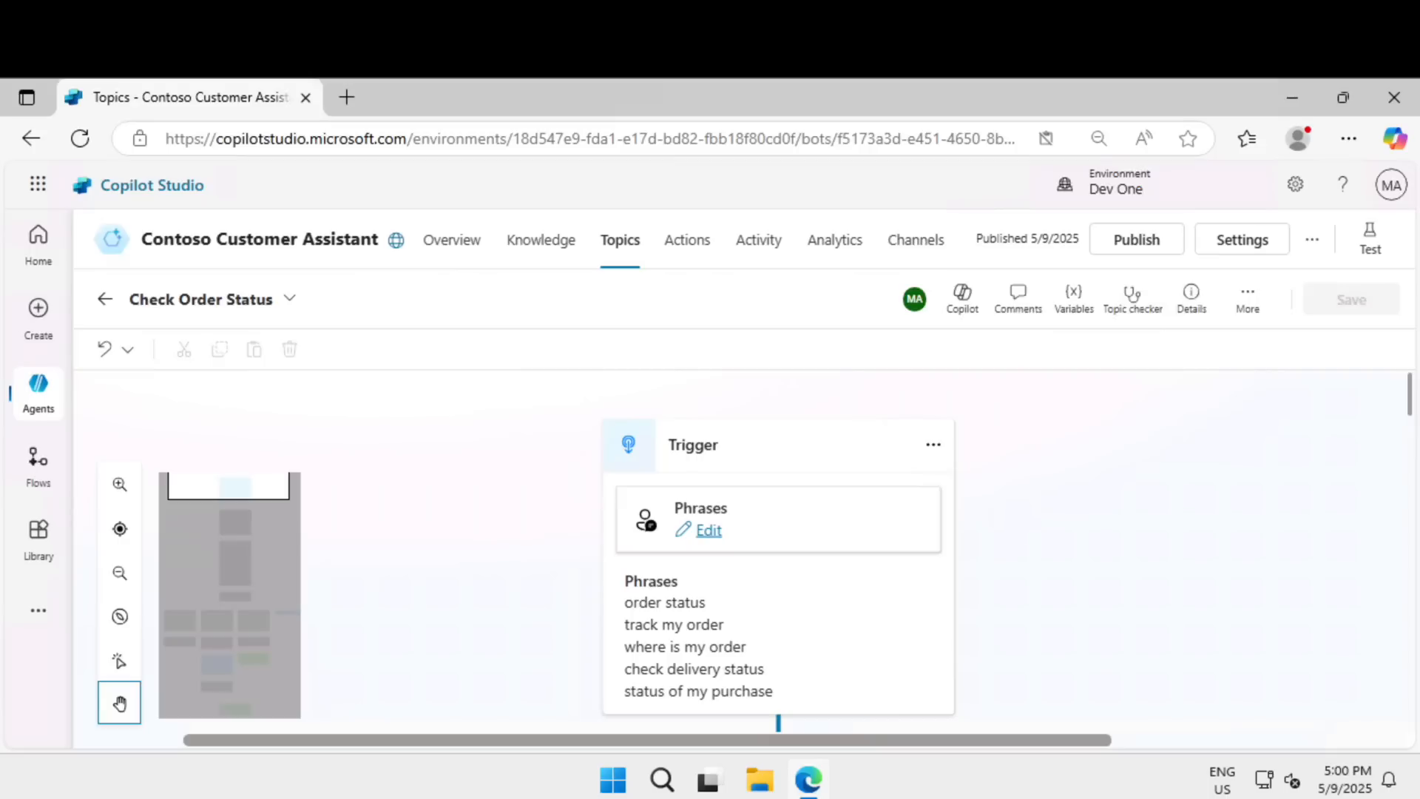
Create a Pizza Order topic with Copilot that lets someone order common pizza types and a quantity, with 2 message variations for each question.
left_click(570, 244)
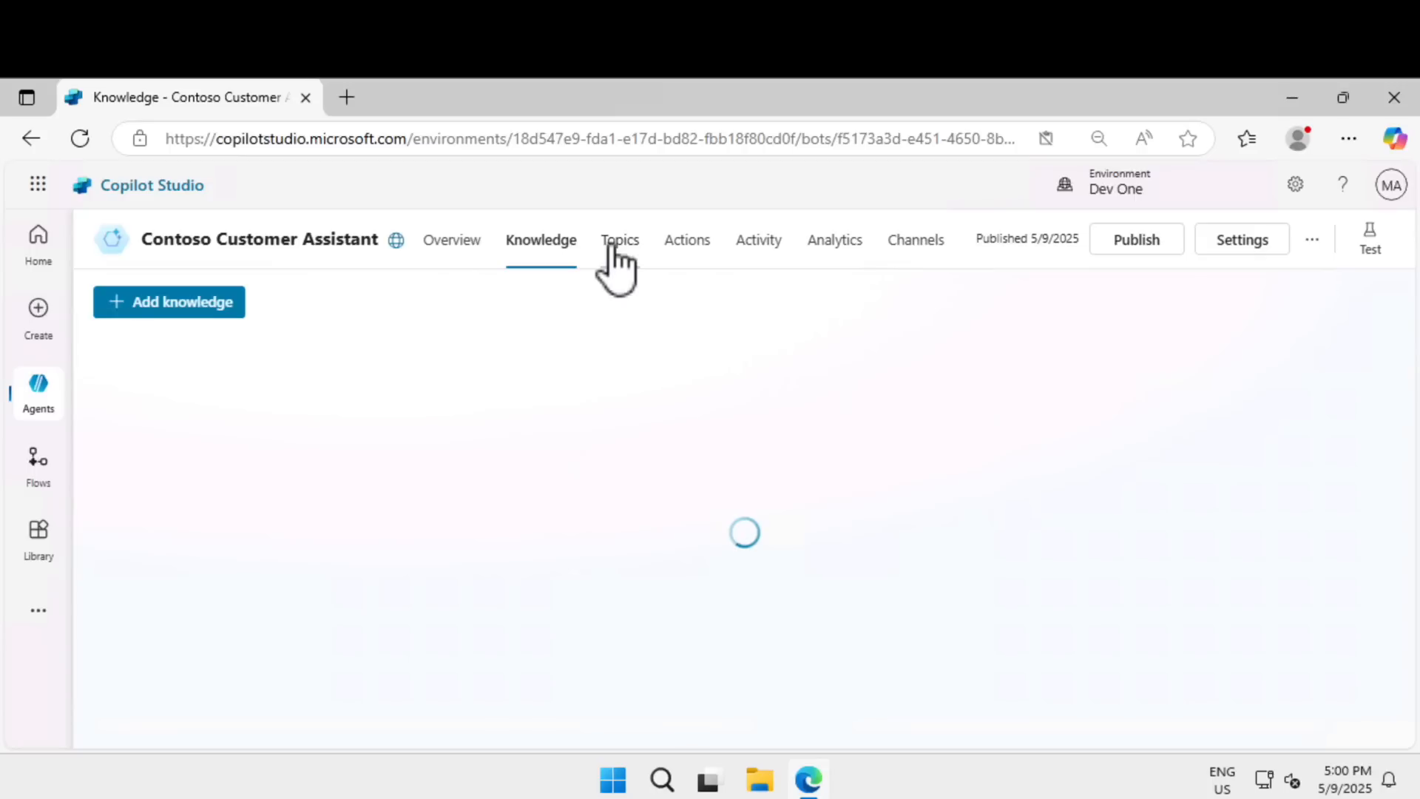
left_click(613, 248)
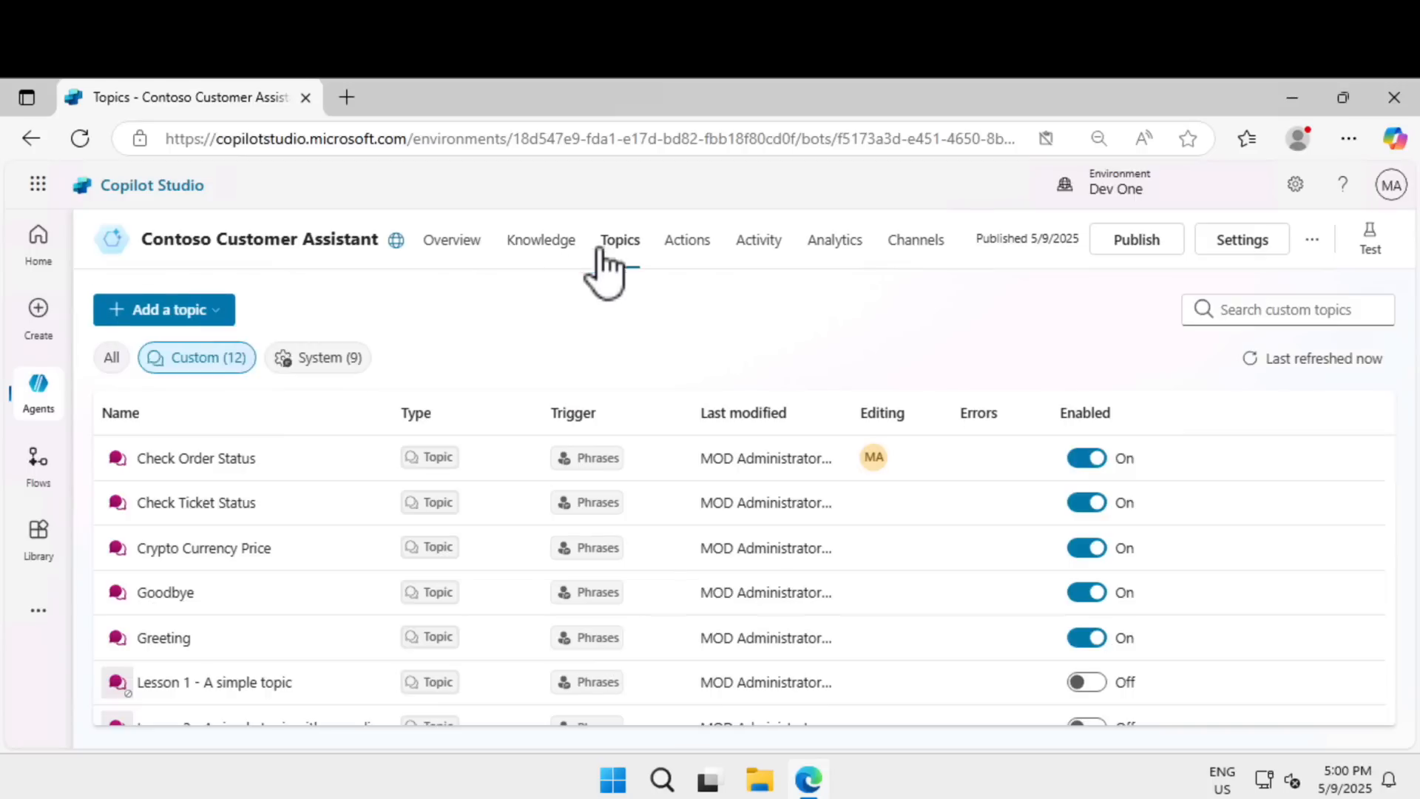
left_click(219, 311)
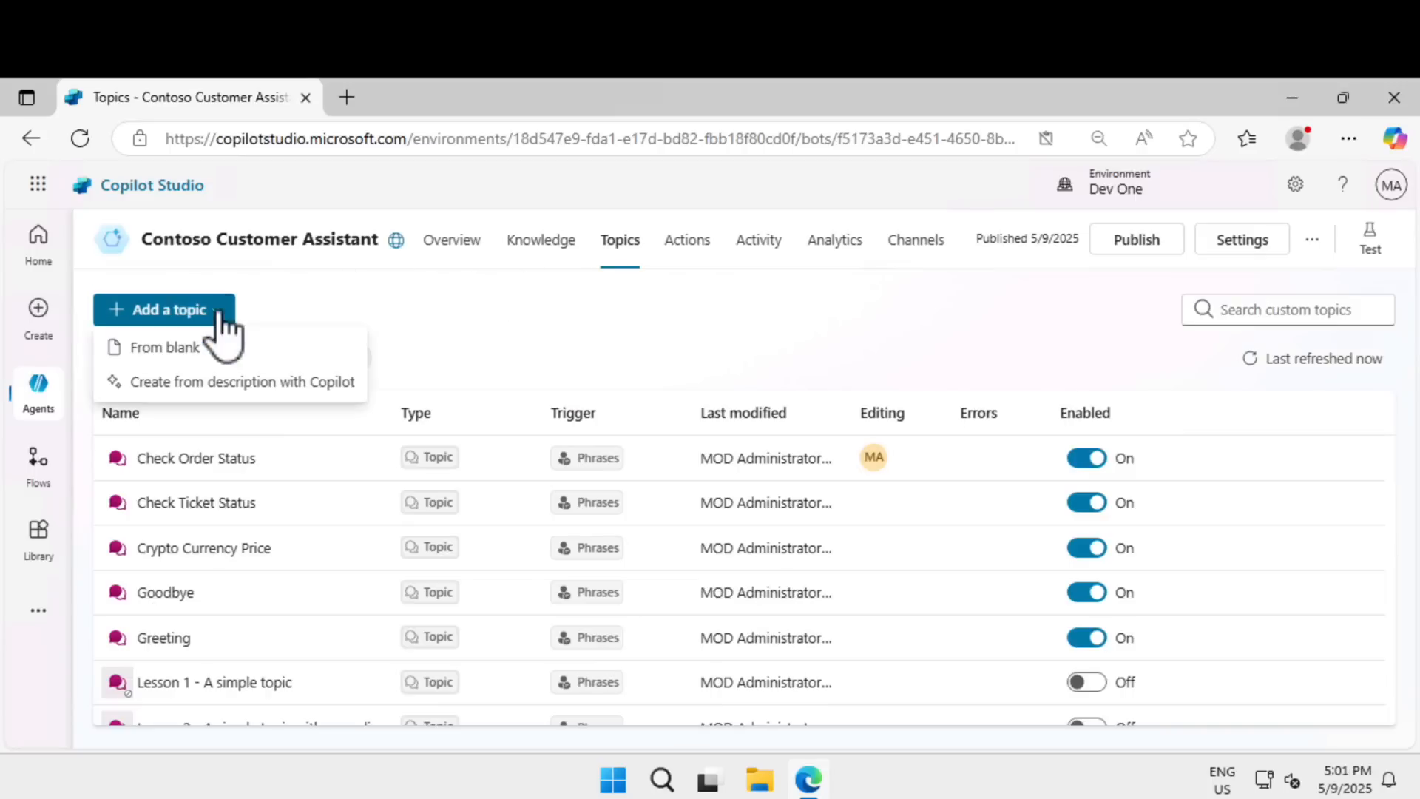
left_click(235, 382)
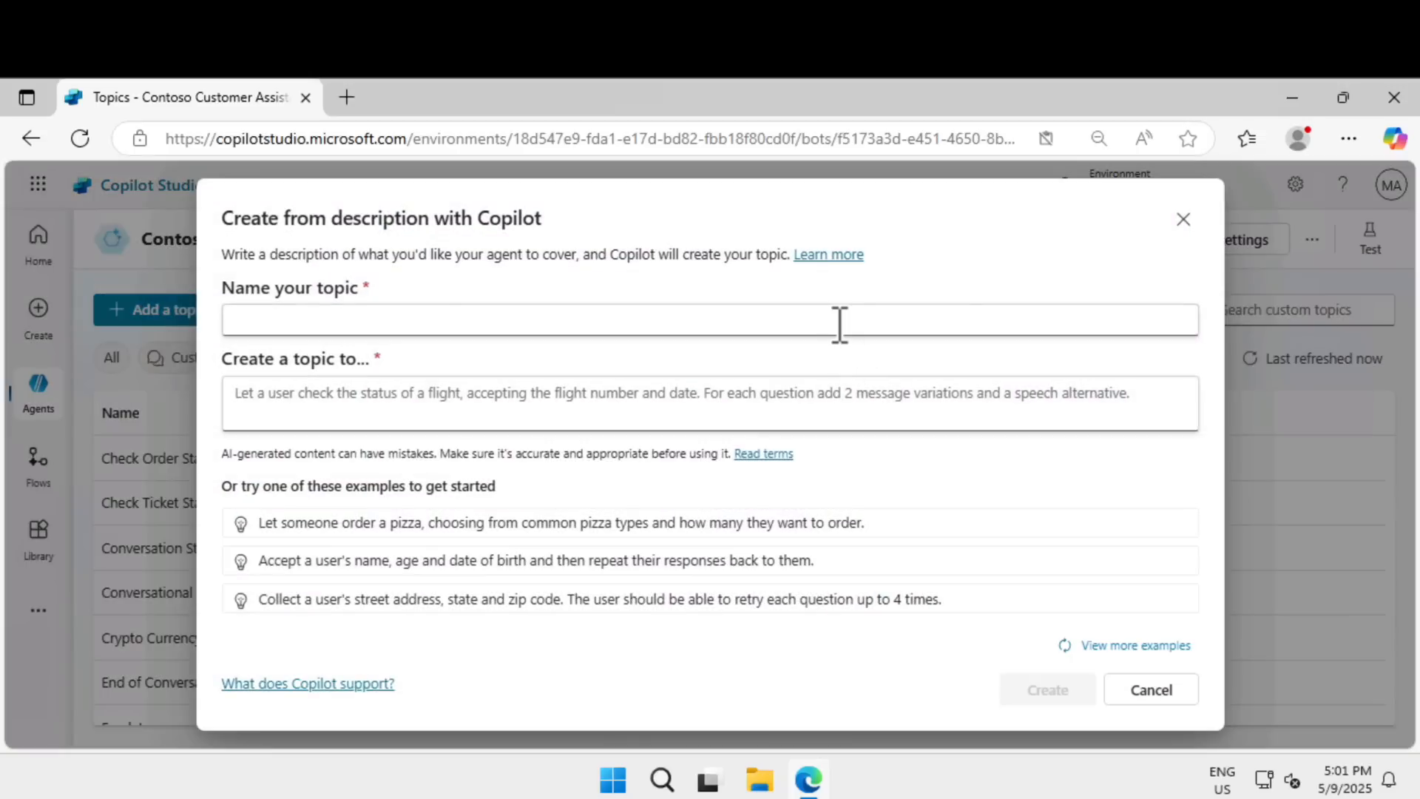
left_click(840, 324)
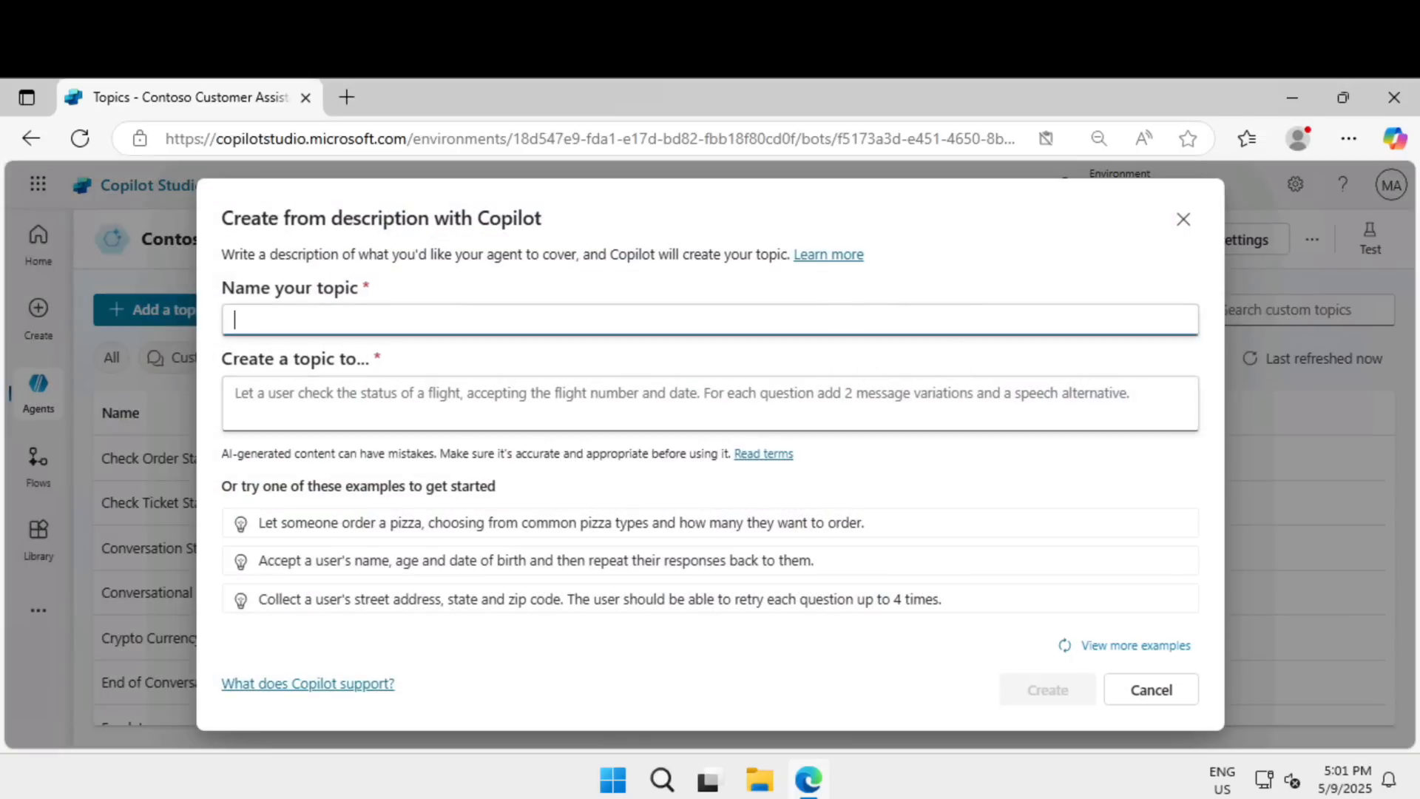
type("Pizza Order")
left_click(699, 418)
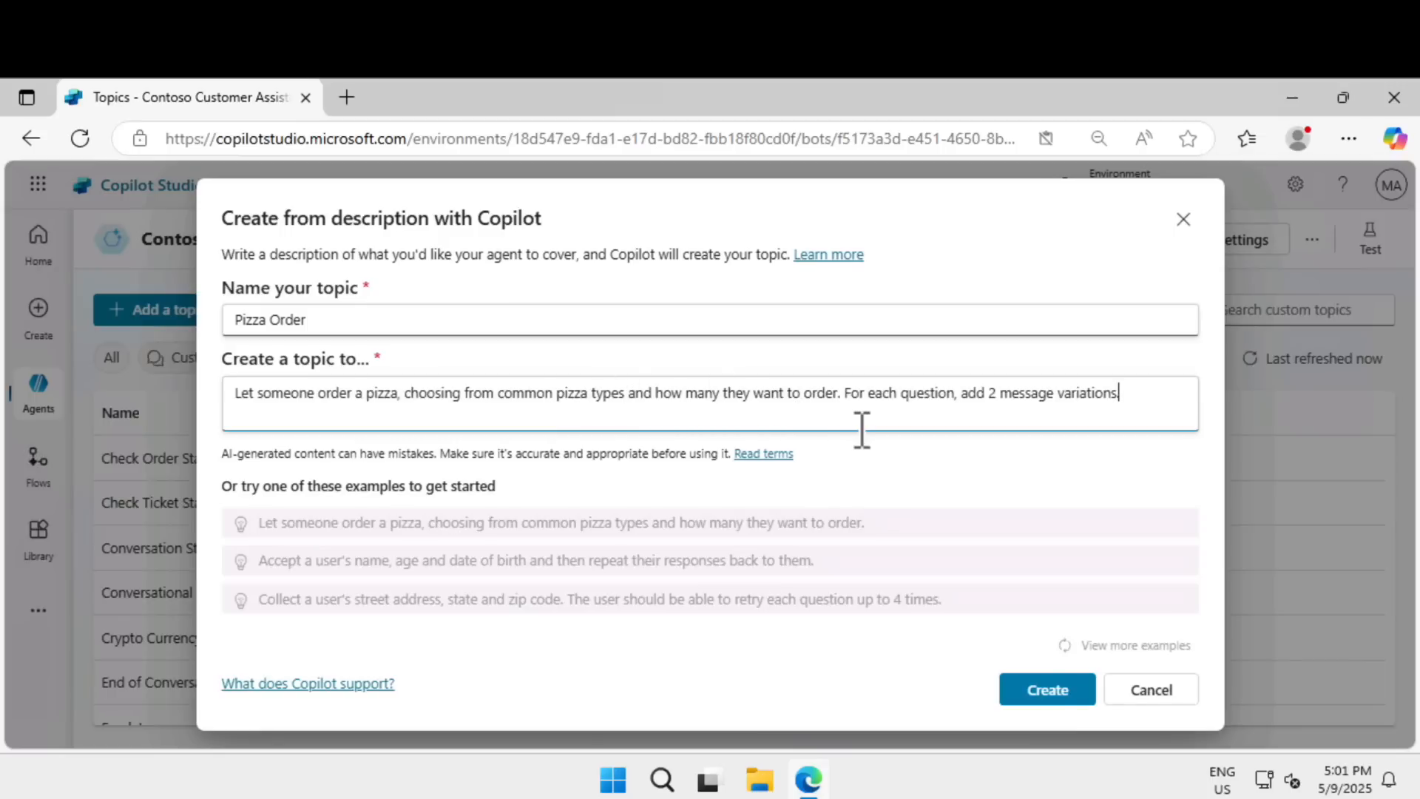
left_click(1046, 695)
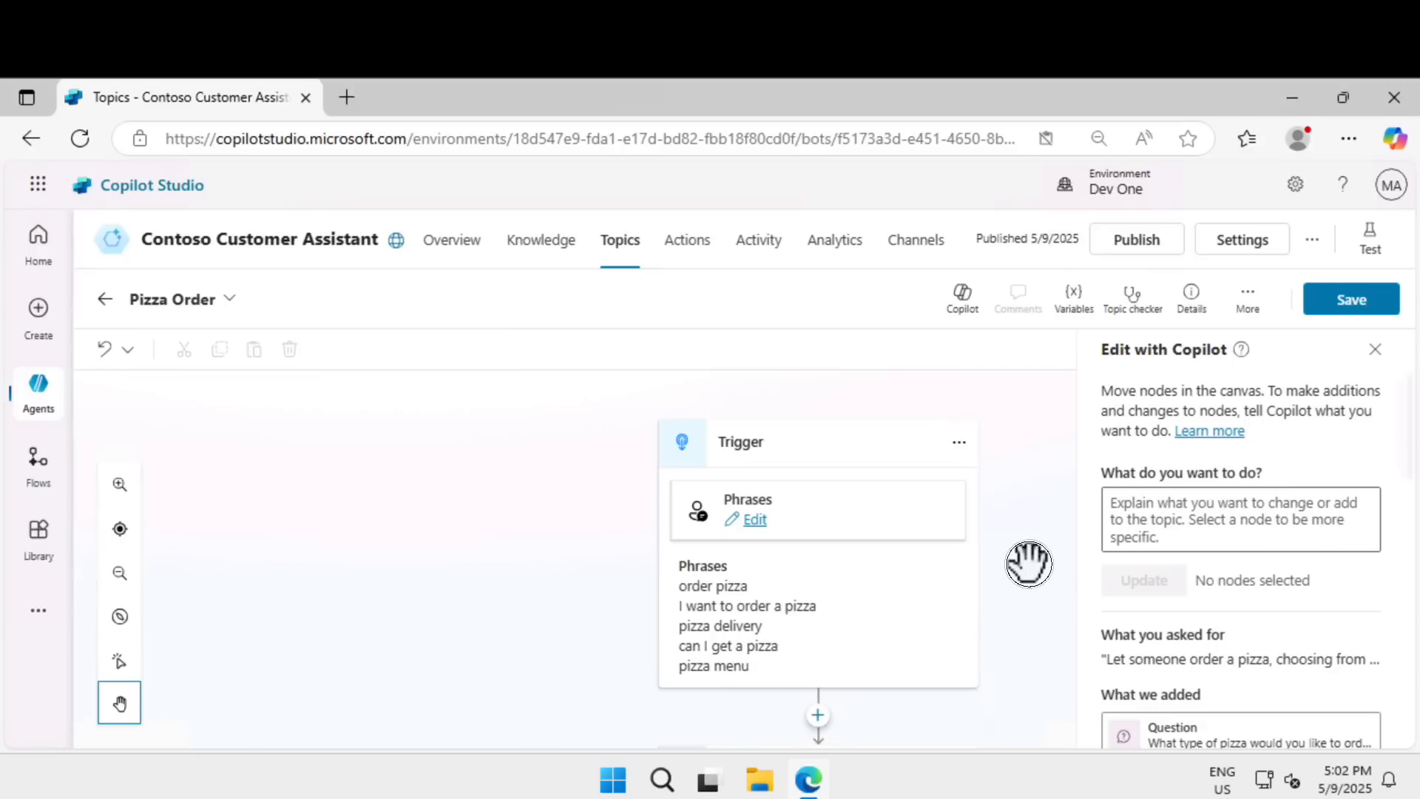
Have Copilot update the topic to ask for the user's name, address and phone number after their order, before a friendly confirmation message.
left_click_drag(991, 518, 988, 501)
scroll(987, 501, "down", 2)
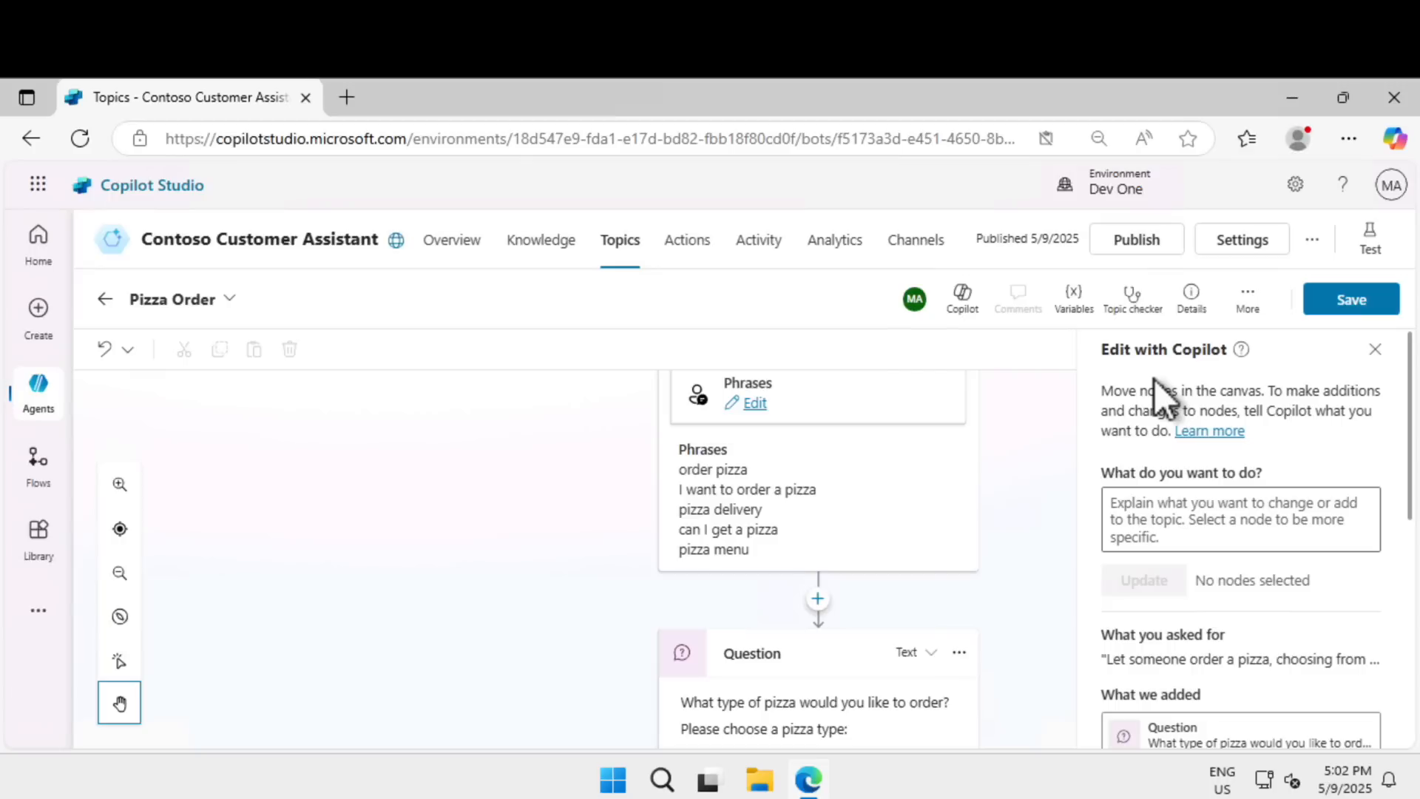
left_click_drag(1116, 474, 1252, 479)
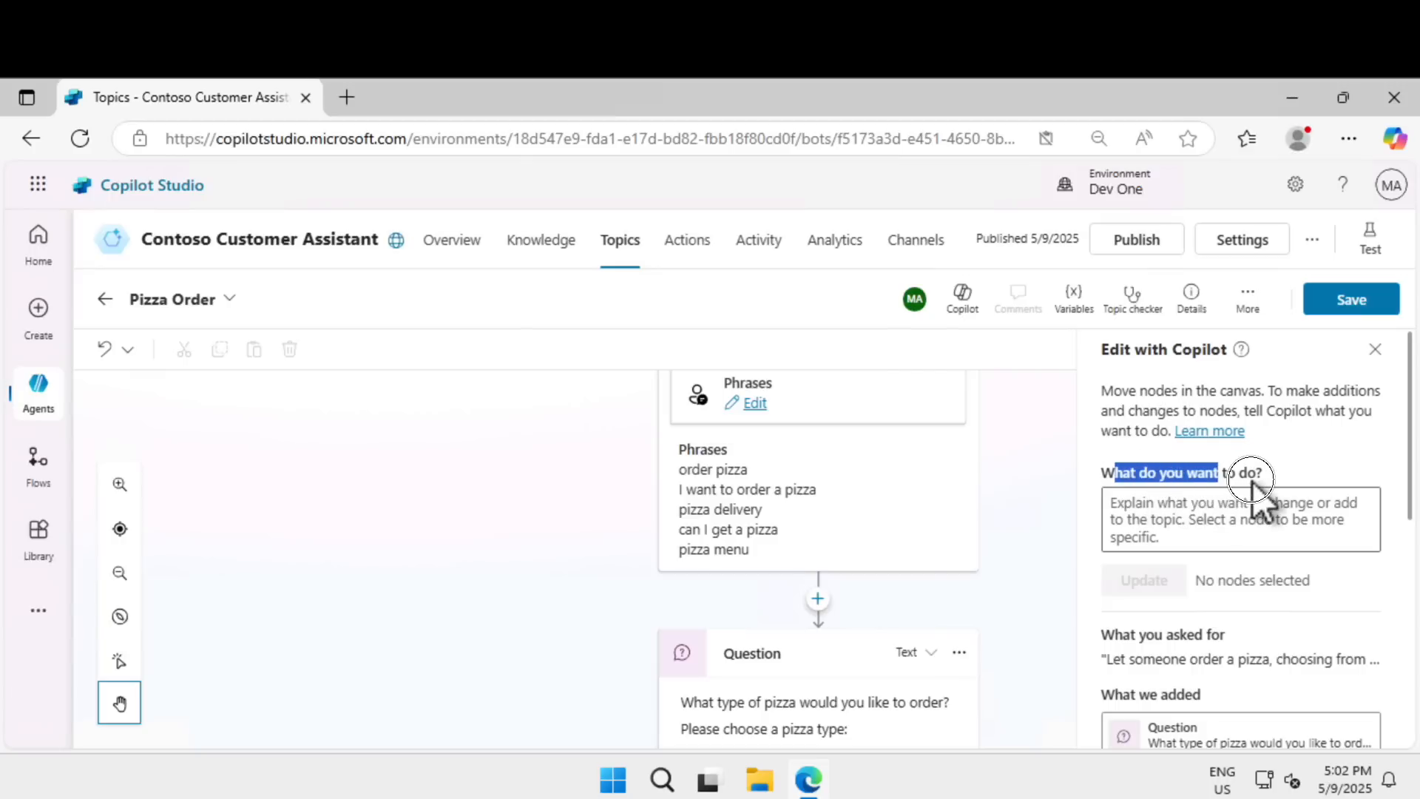
left_click(1226, 515)
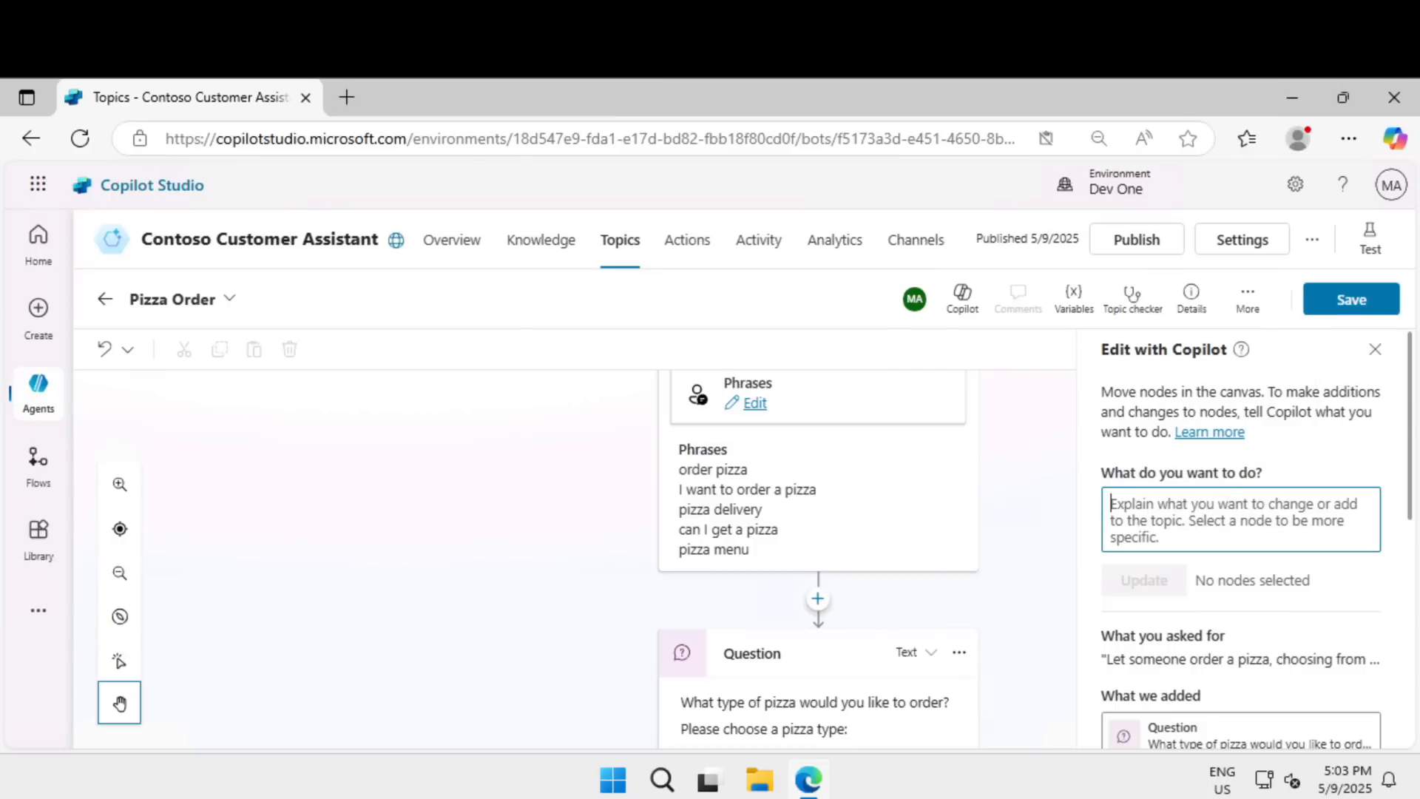
type("Ask a question to get the user's name, address, and phone number after their order, before providing a friendly confirmation message.")
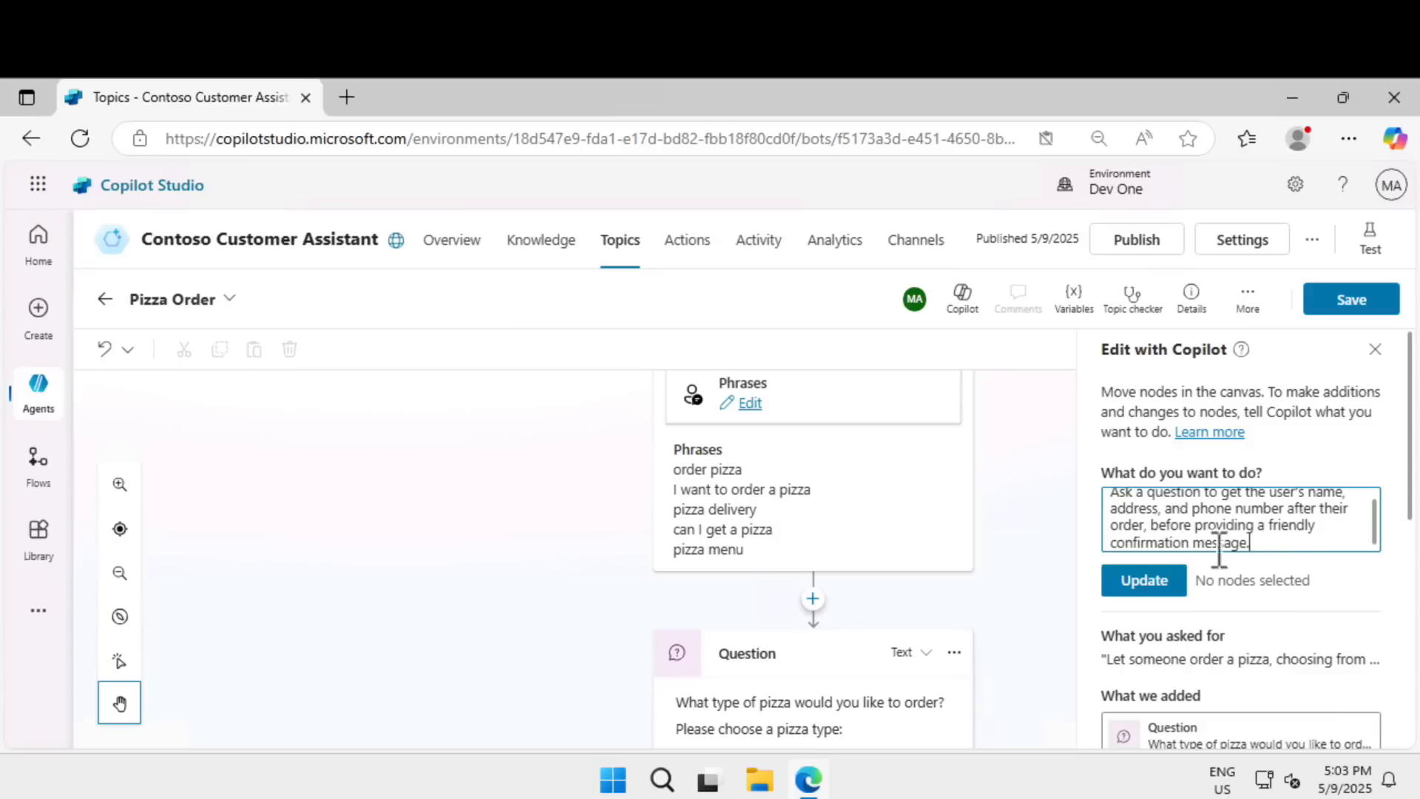
left_click(1166, 592)
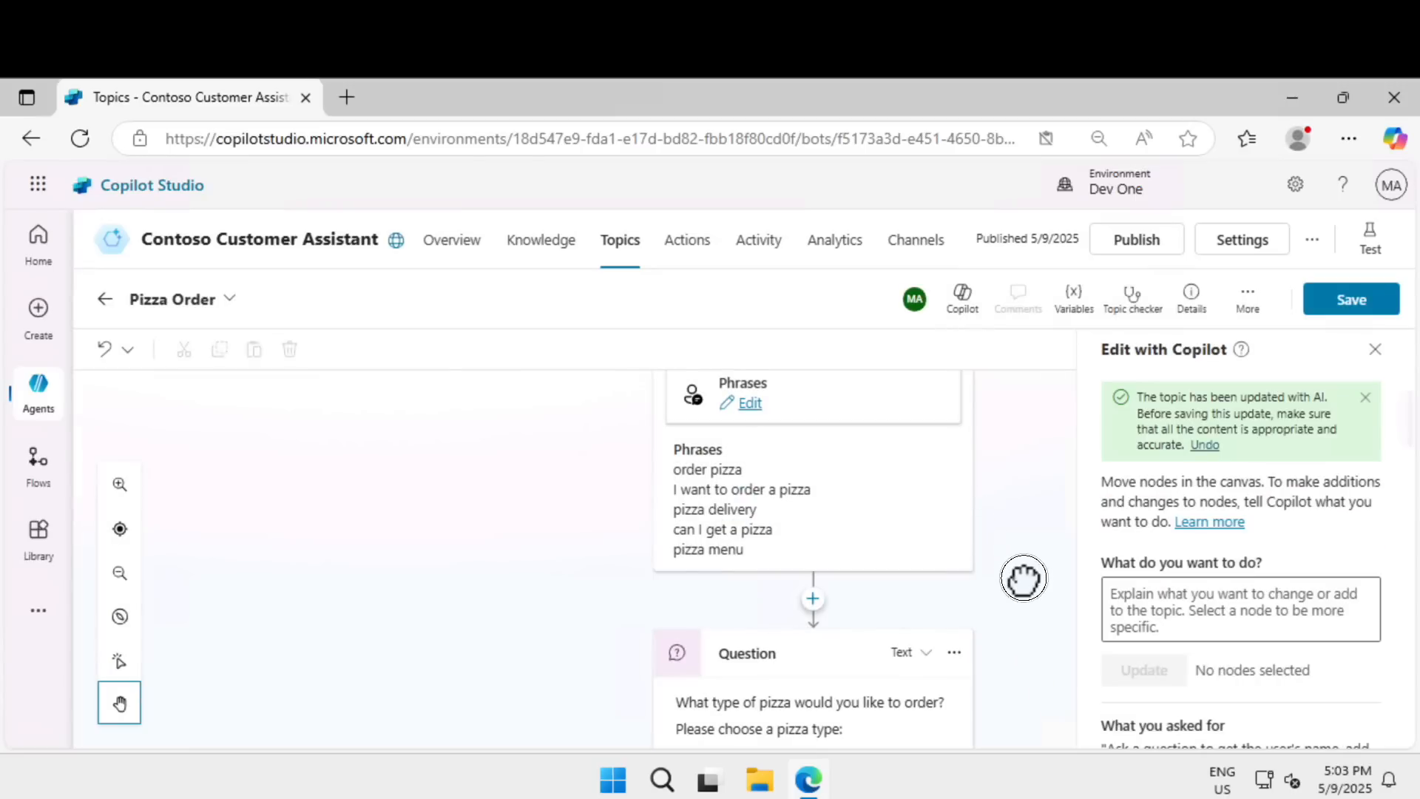
Review the Pizza Order topic's questions on pizza type, quantity, name, address and phone number, and save the topic.
scroll(1016, 540, "down", 1)
scroll(1016, 540, "down", 5)
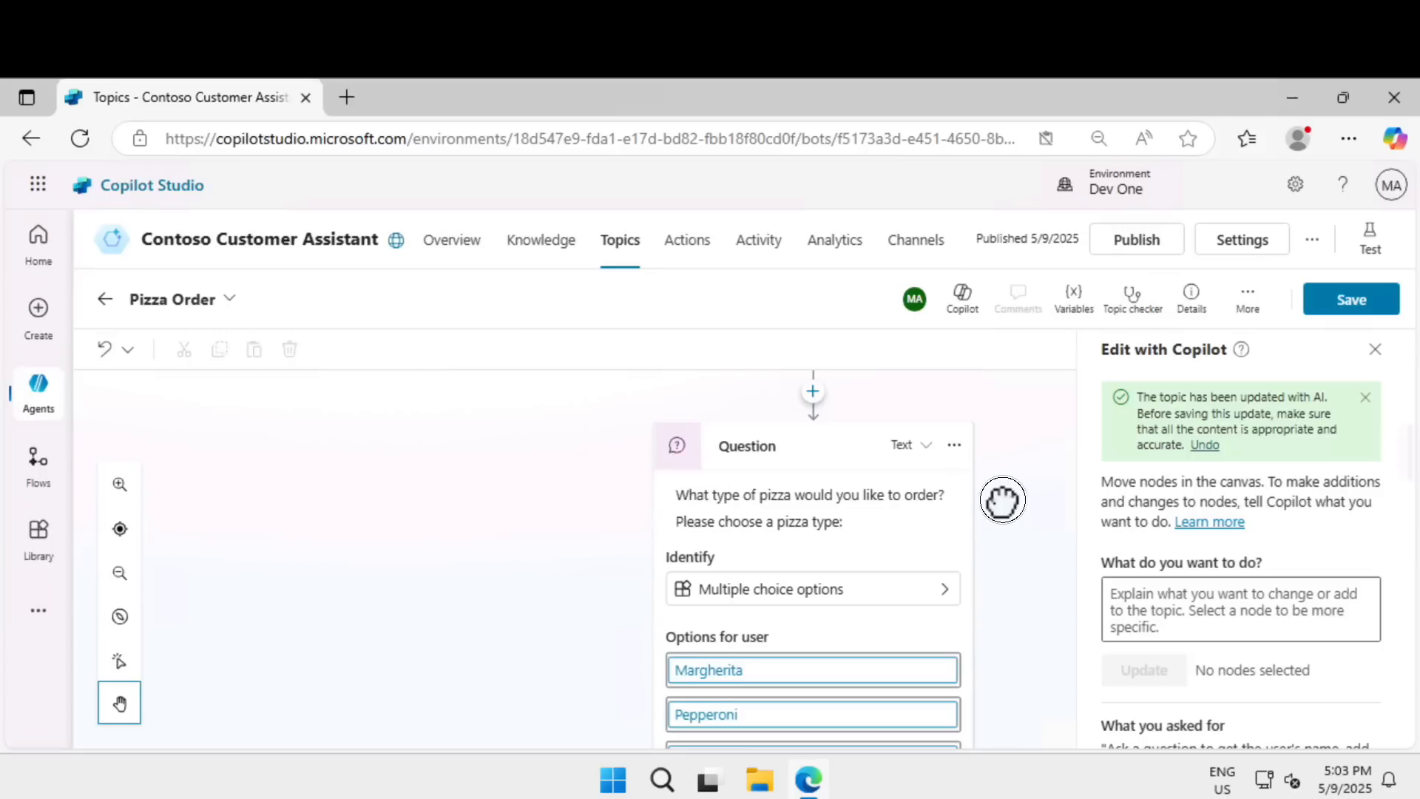
scroll(1002, 498, "down", 1)
scroll(1002, 462, "down", 1)
scroll(1009, 434, "down", 3)
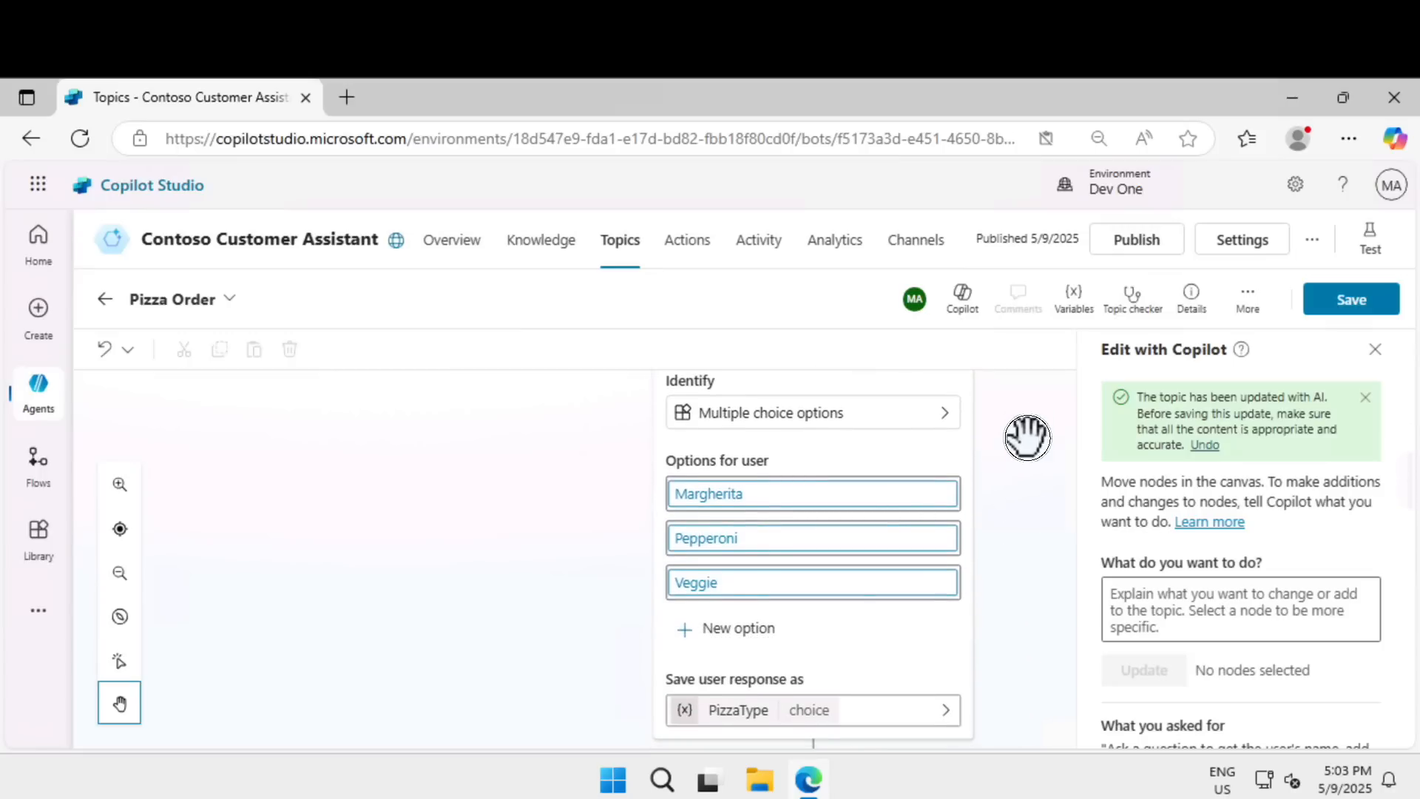
scroll(1027, 425, "down", 3)
scroll(1023, 418, "down", 6)
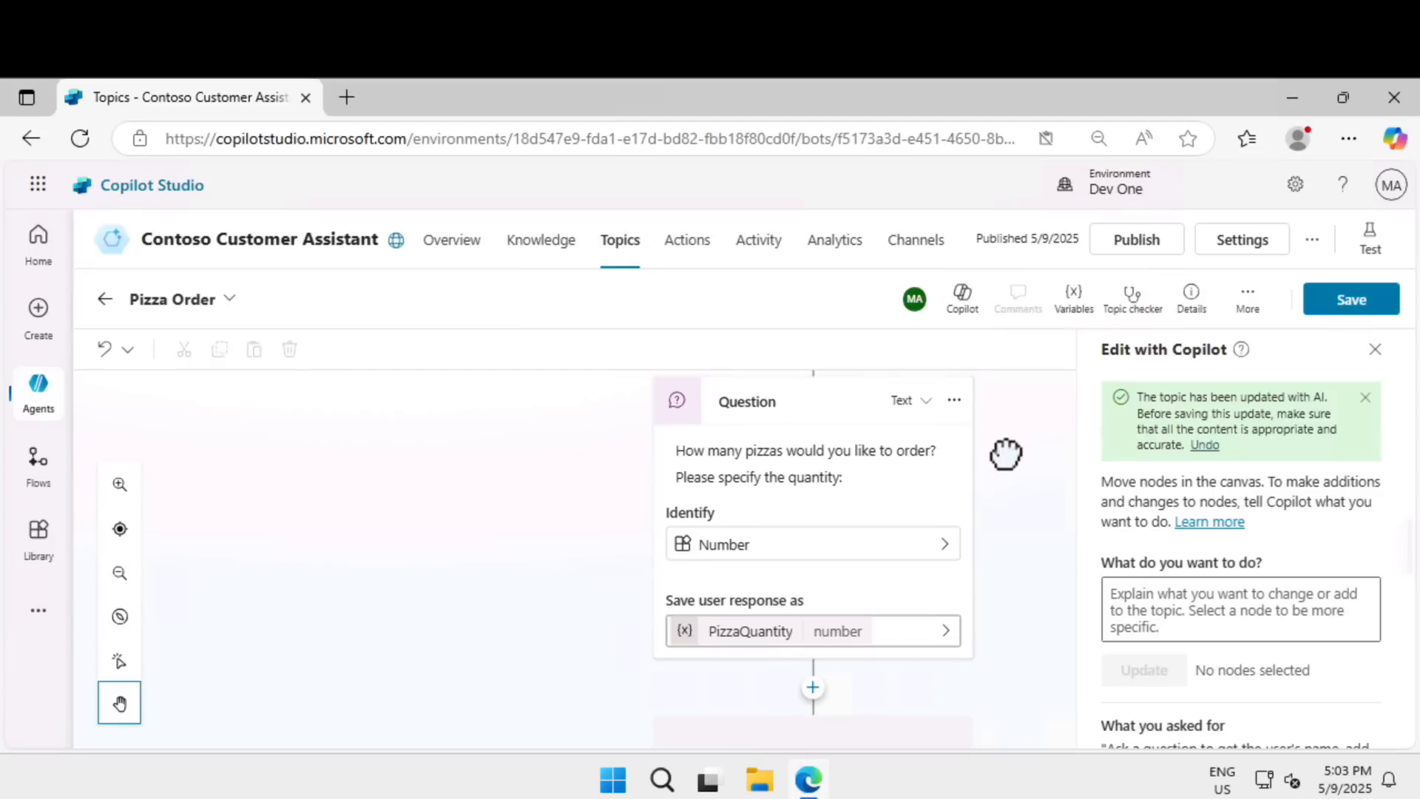
scroll(1013, 549, "down", 3)
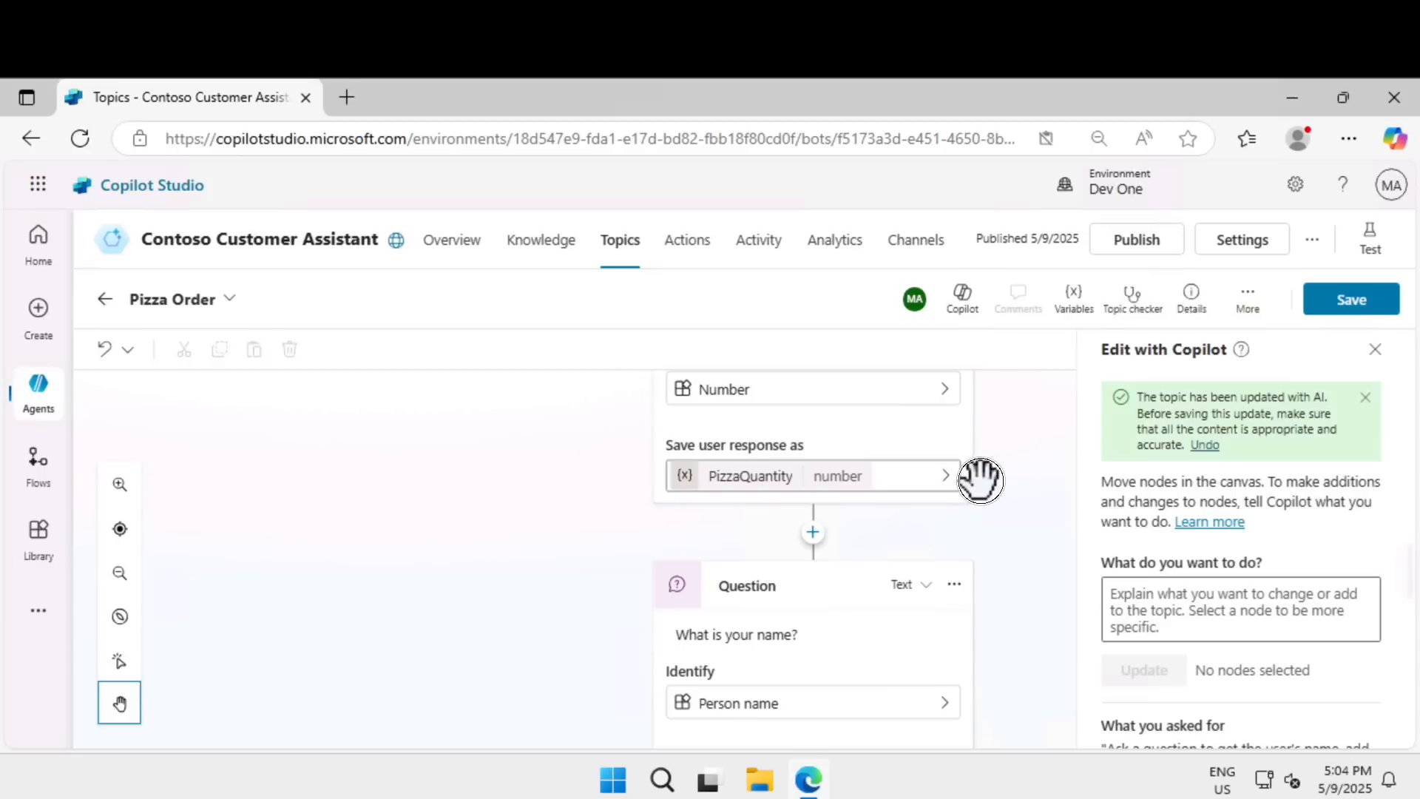
scroll(570, 494, "down", 2)
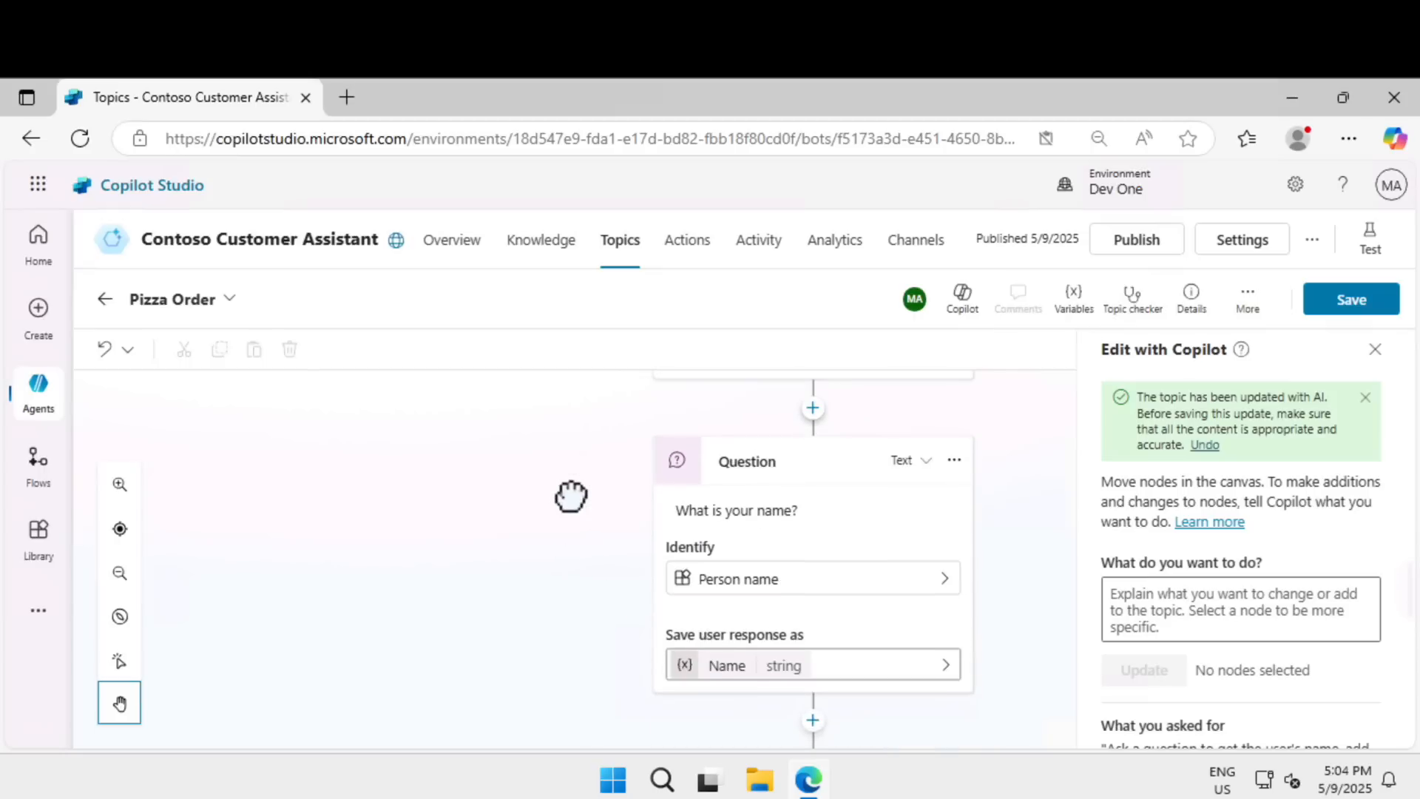
scroll(571, 491, "down", 3)
scroll(562, 429, "down", 1)
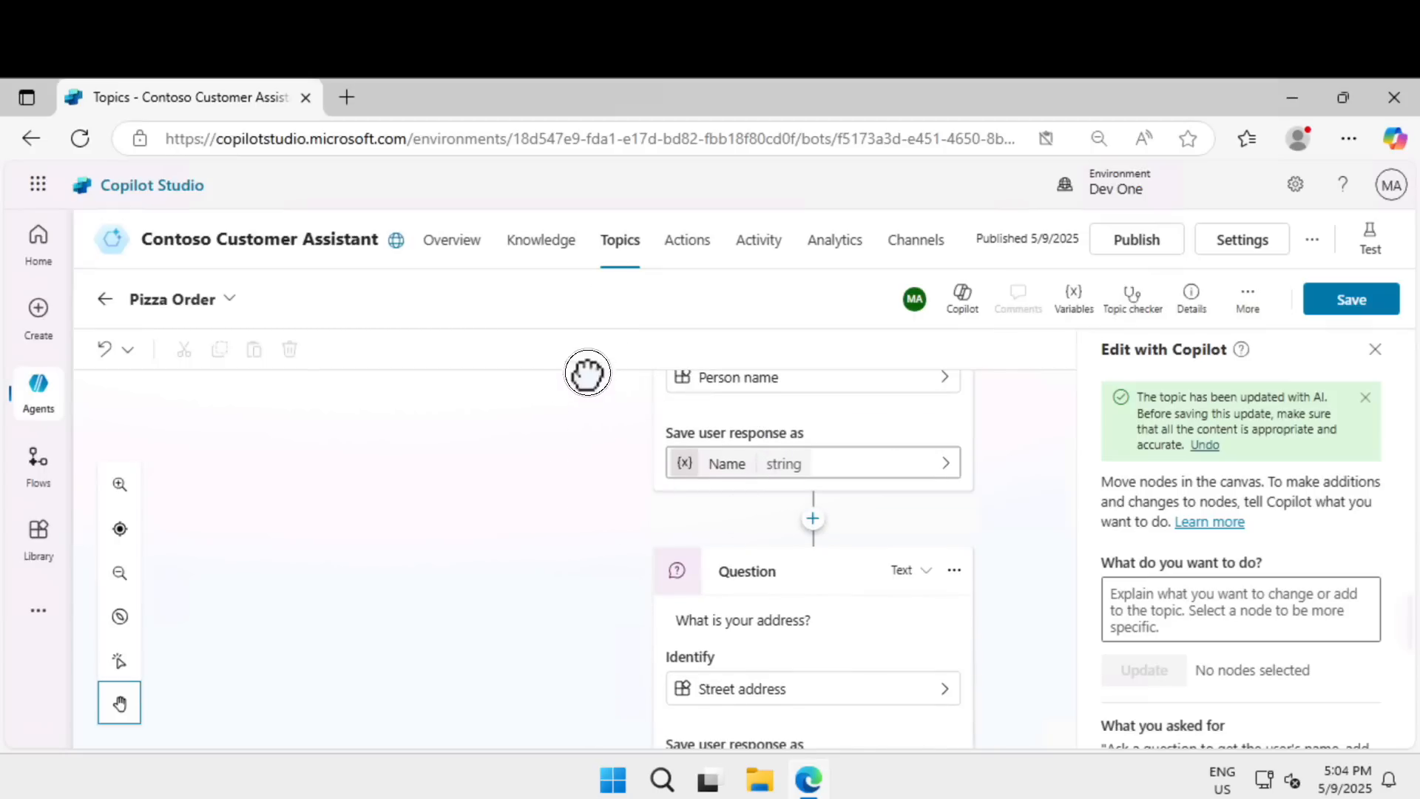
scroll(584, 373, "down", 1)
scroll(573, 451, "down", 1)
scroll(580, 436, "down", 2)
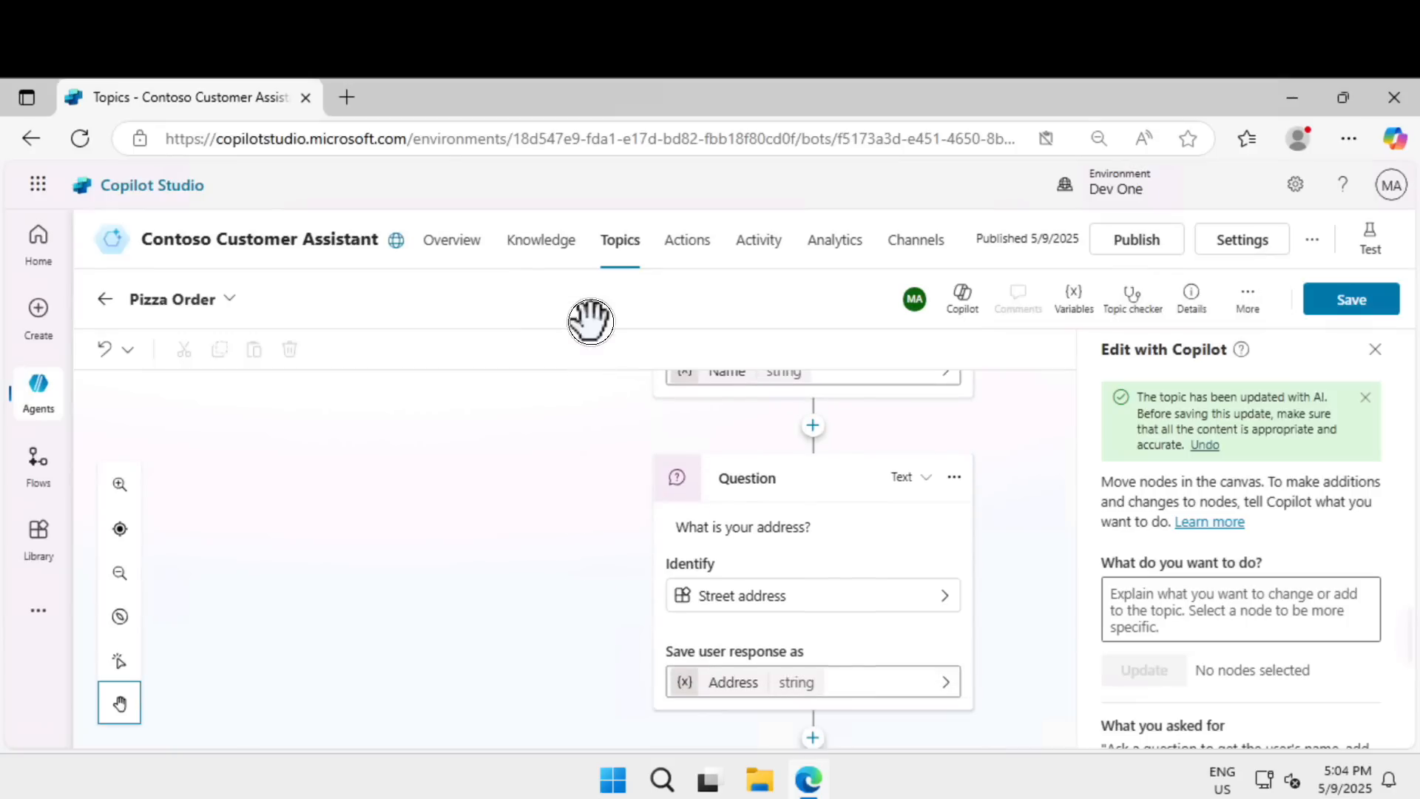
scroll(545, 606, "down", 3)
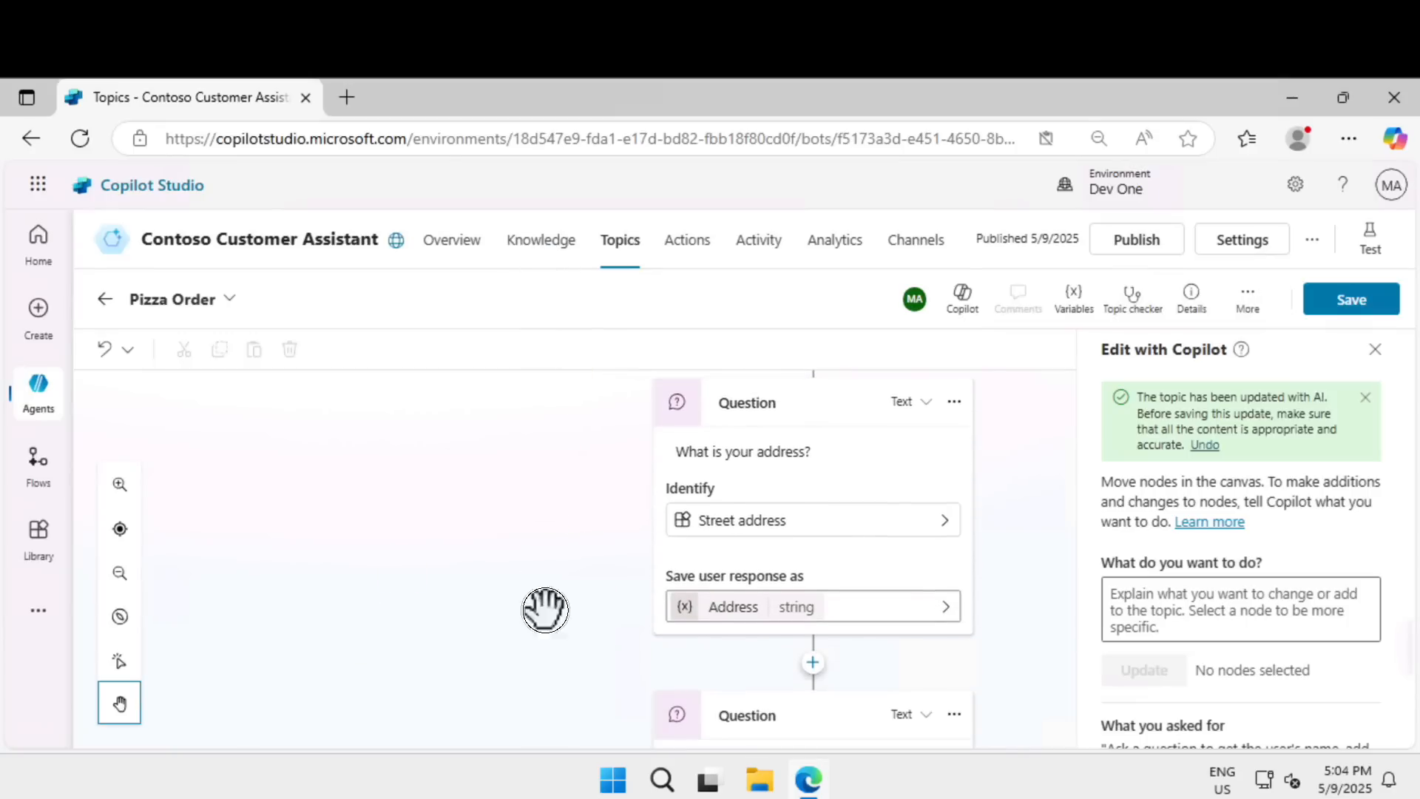
scroll(555, 511, "down", 2)
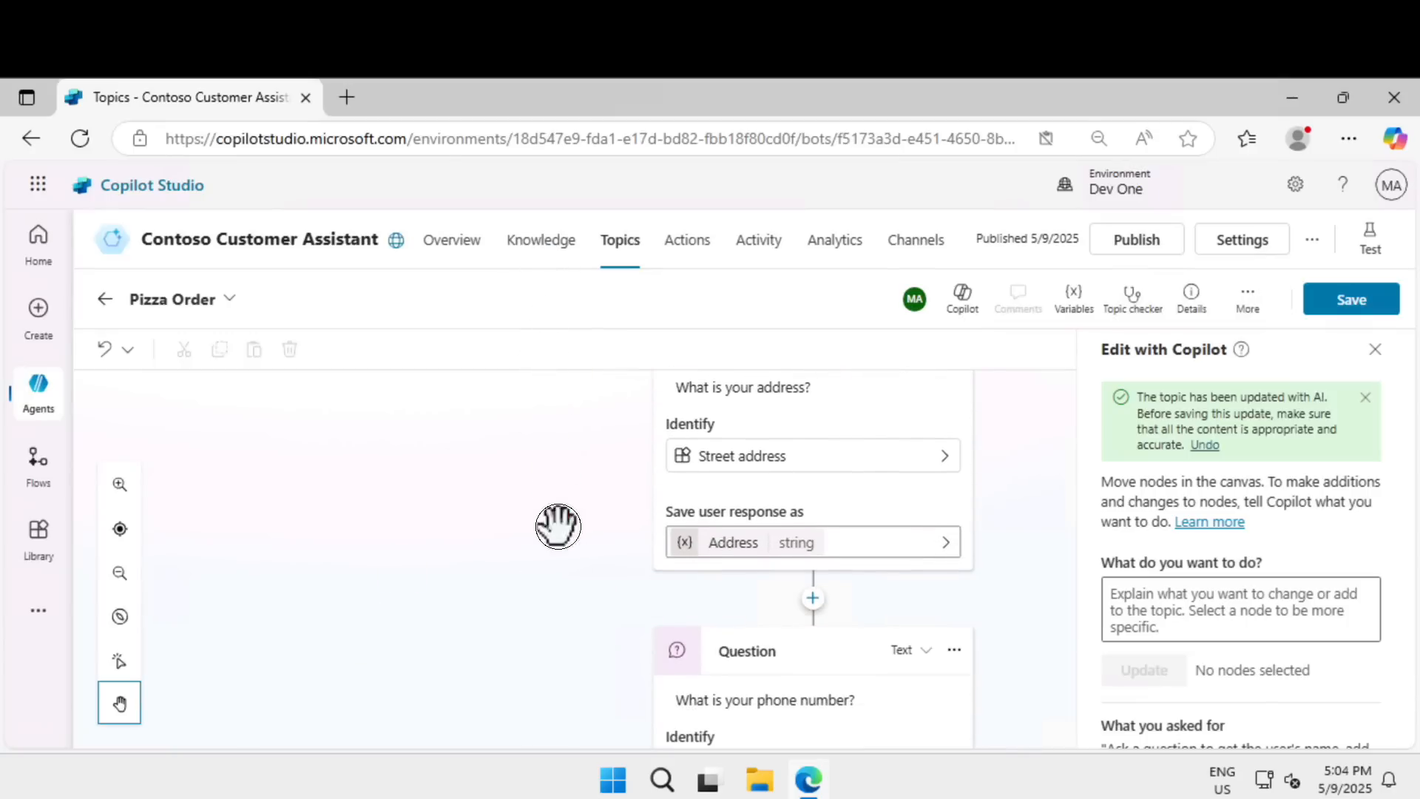
scroll(1053, 628, "down", 2)
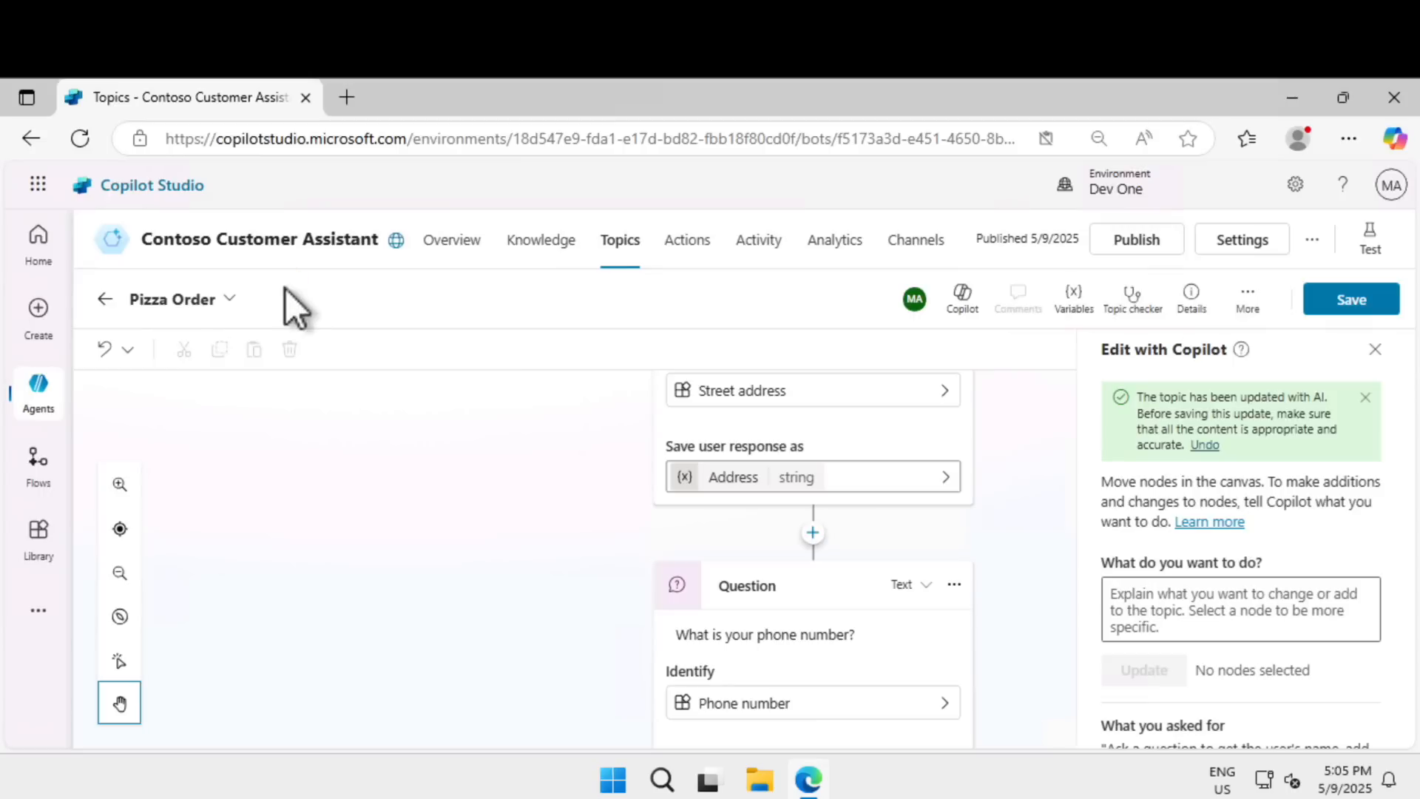
left_click(1336, 299)
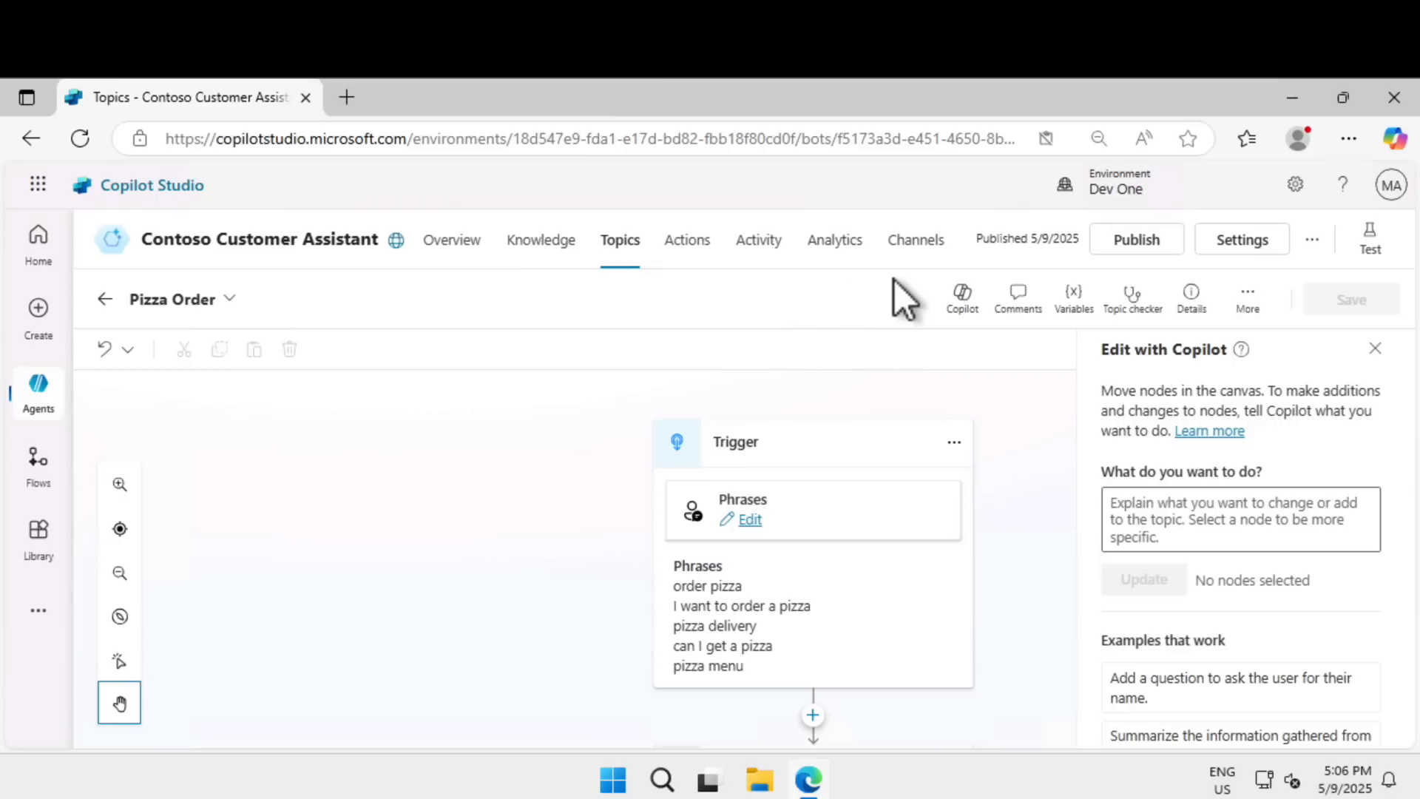
Examine the channels and customer engagement hubs that the Contoso Customer Assistant can be connected to.
left_click(916, 244)
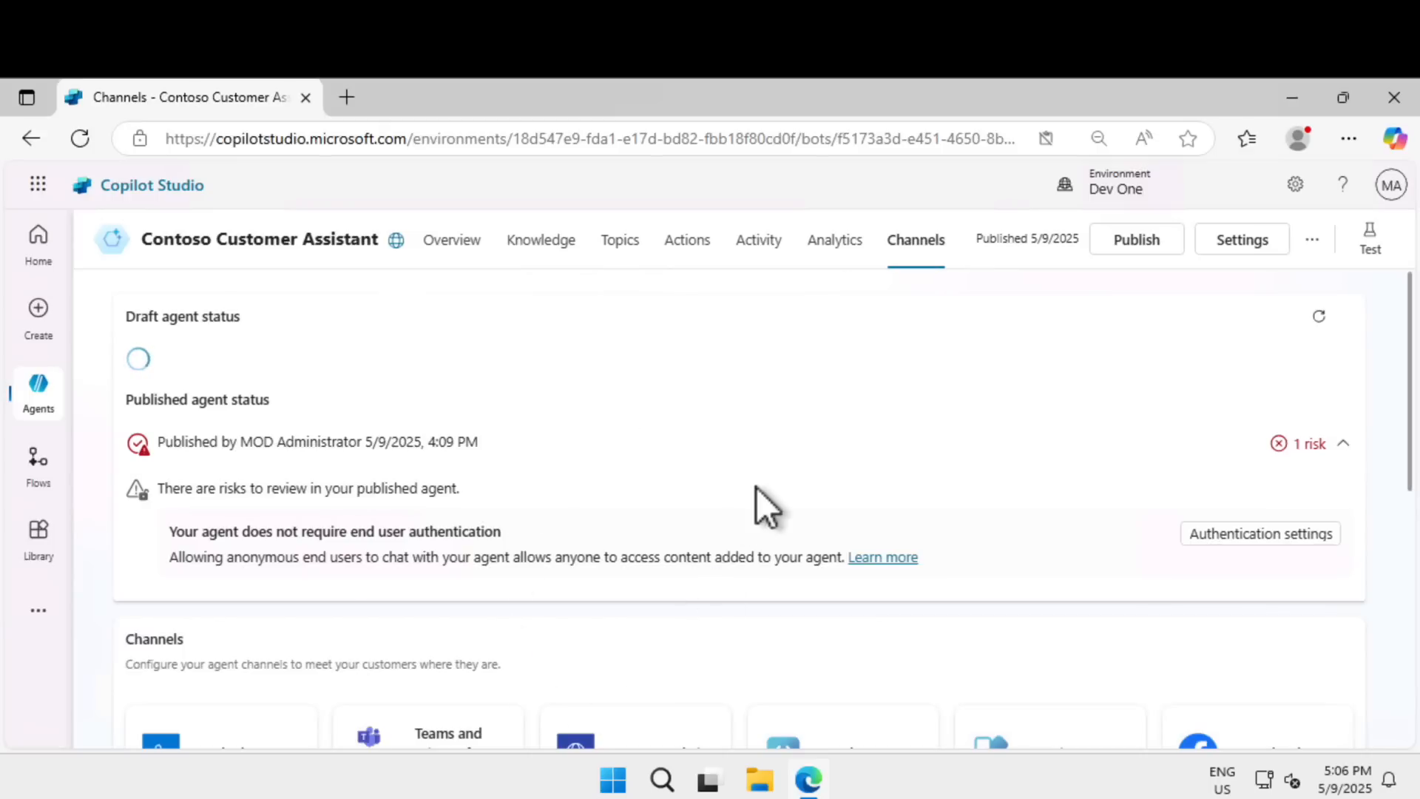
scroll(756, 486, "down", 5)
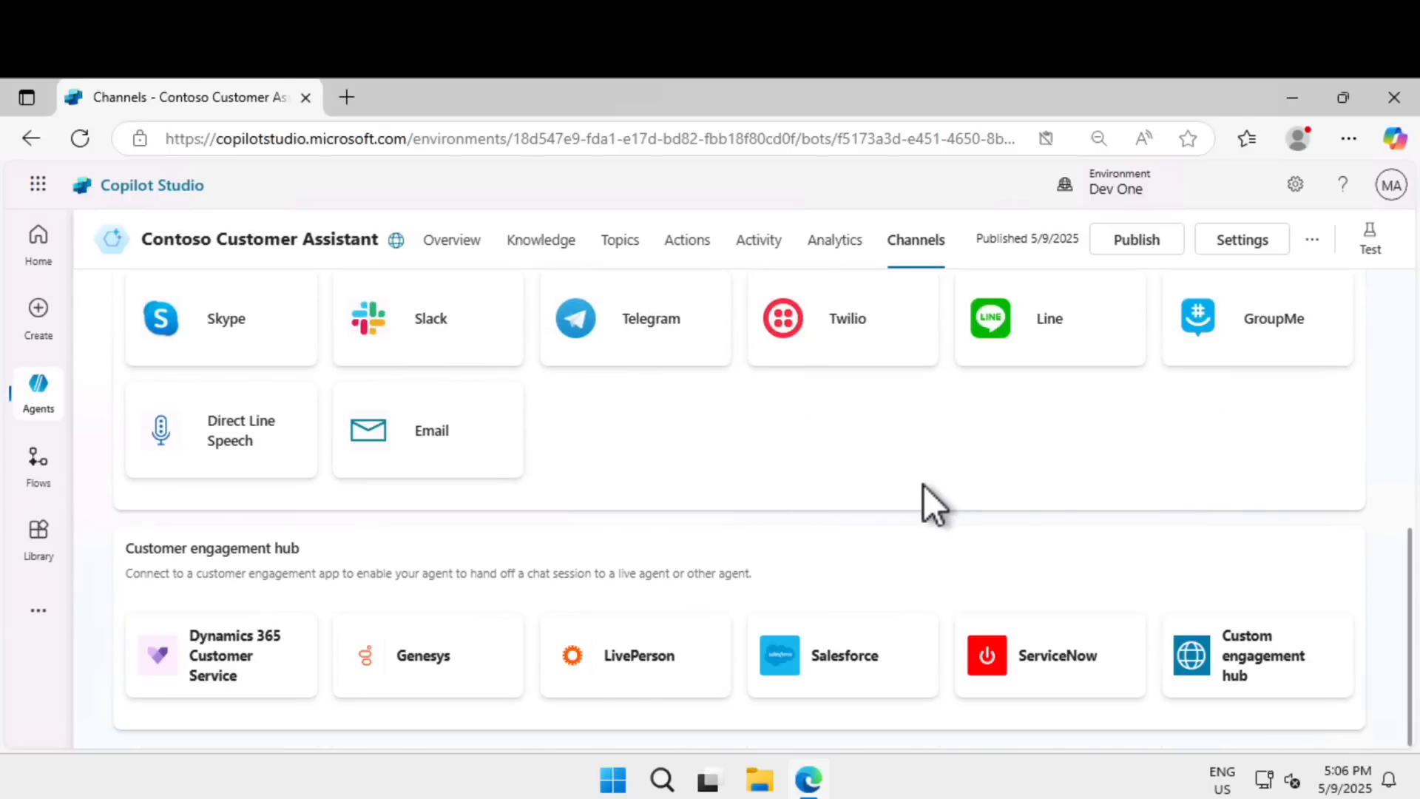
scroll(924, 486, "up", 5)
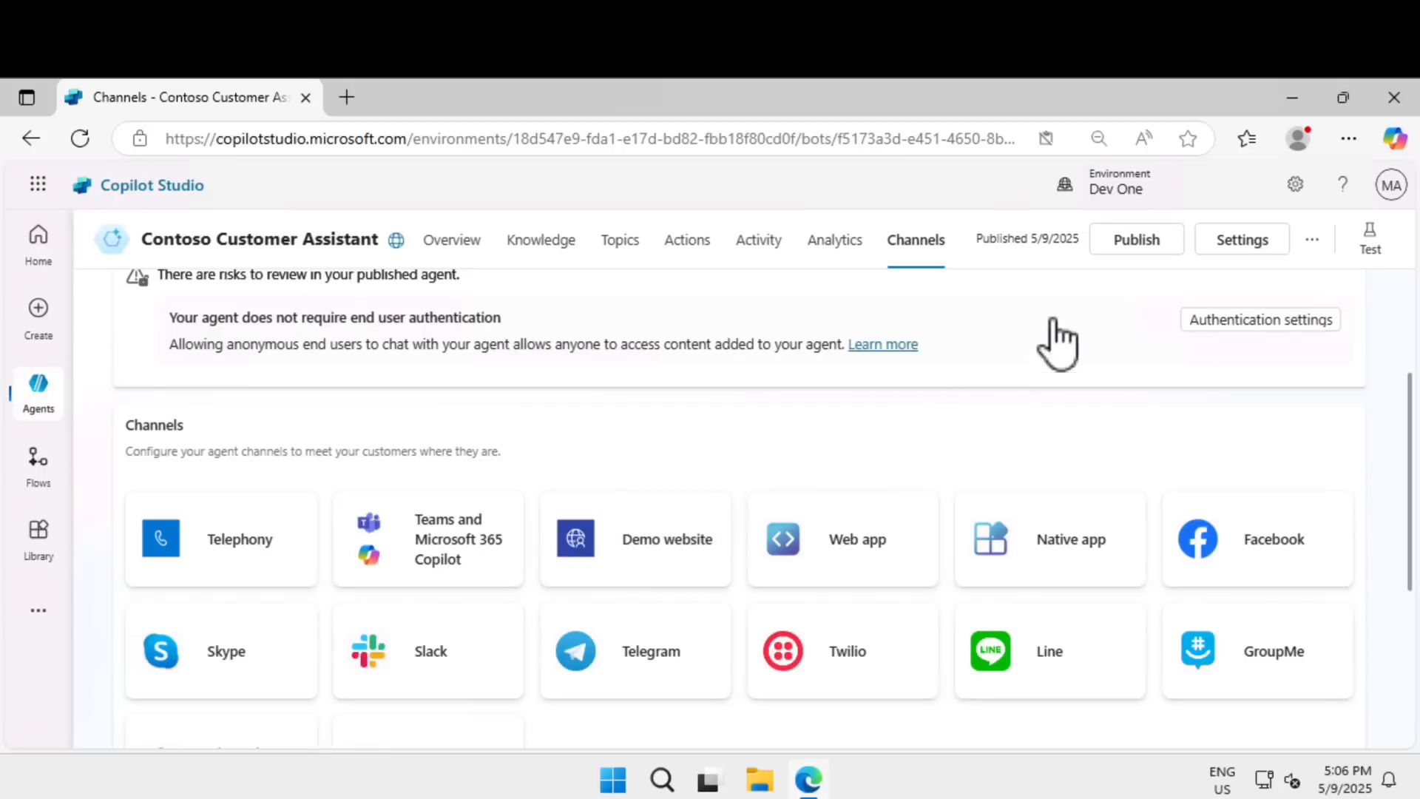
Review the authentication risk, publish the Contoso Customer Assistant, and collapse the risk details under the published agent status.
left_click(1126, 250)
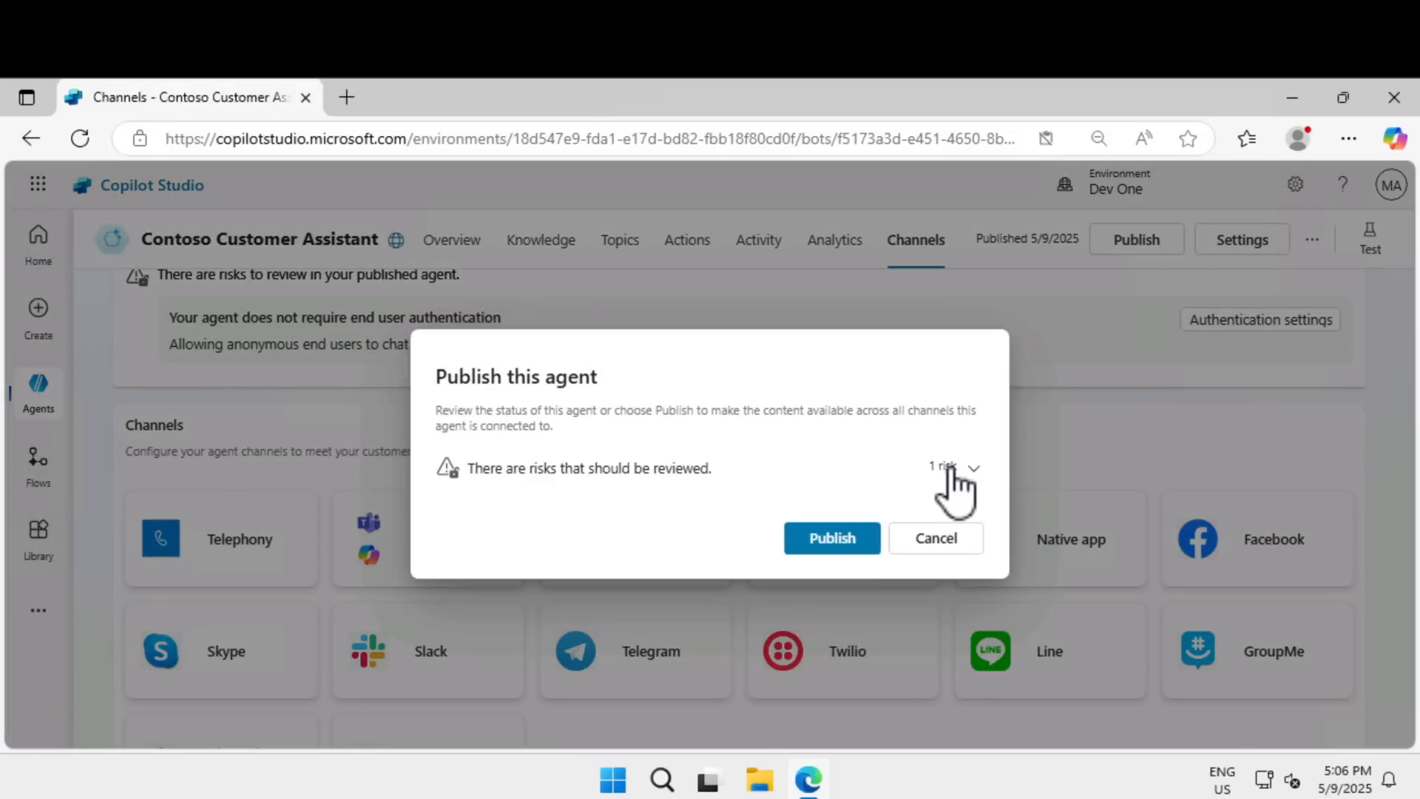
left_click(962, 474)
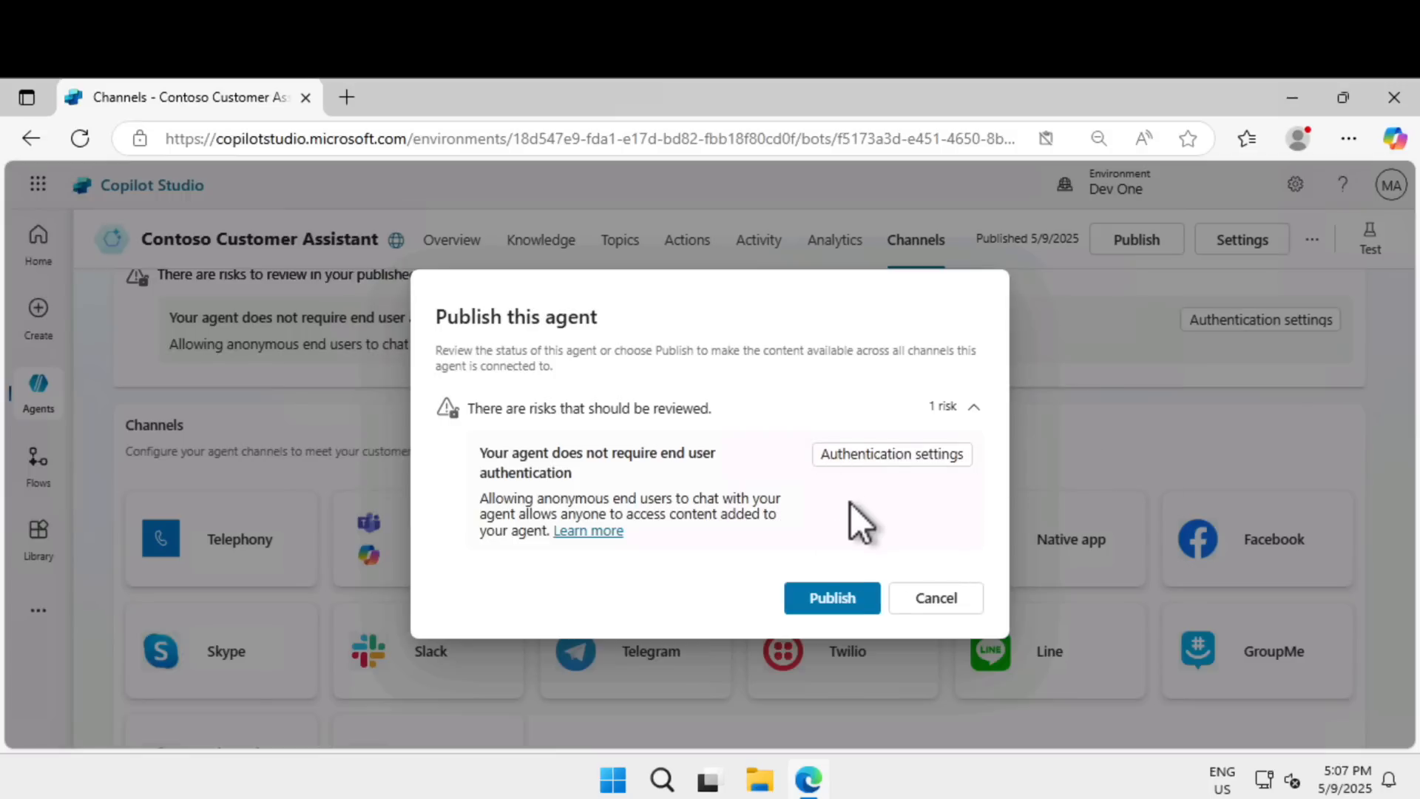
left_click(847, 605)
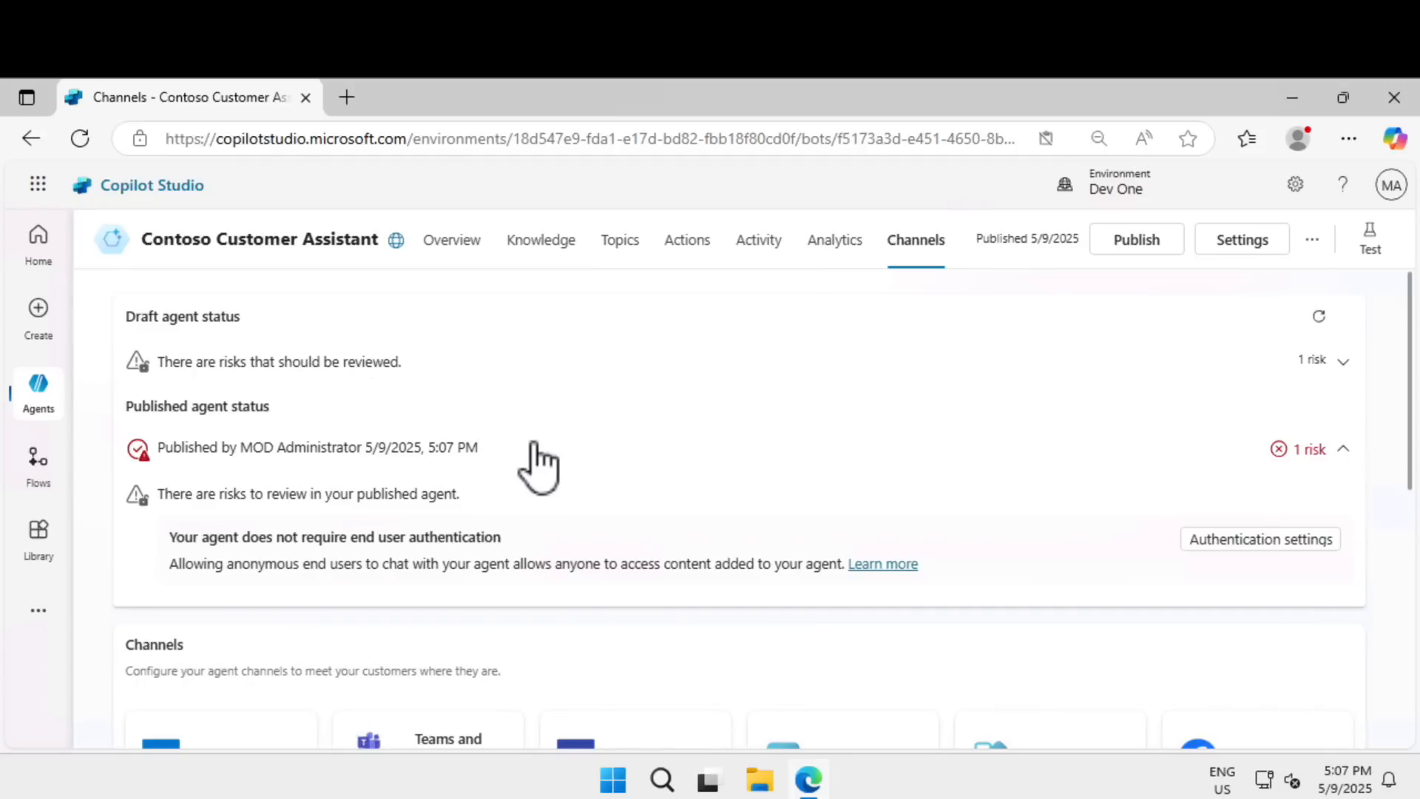
left_click(1344, 450)
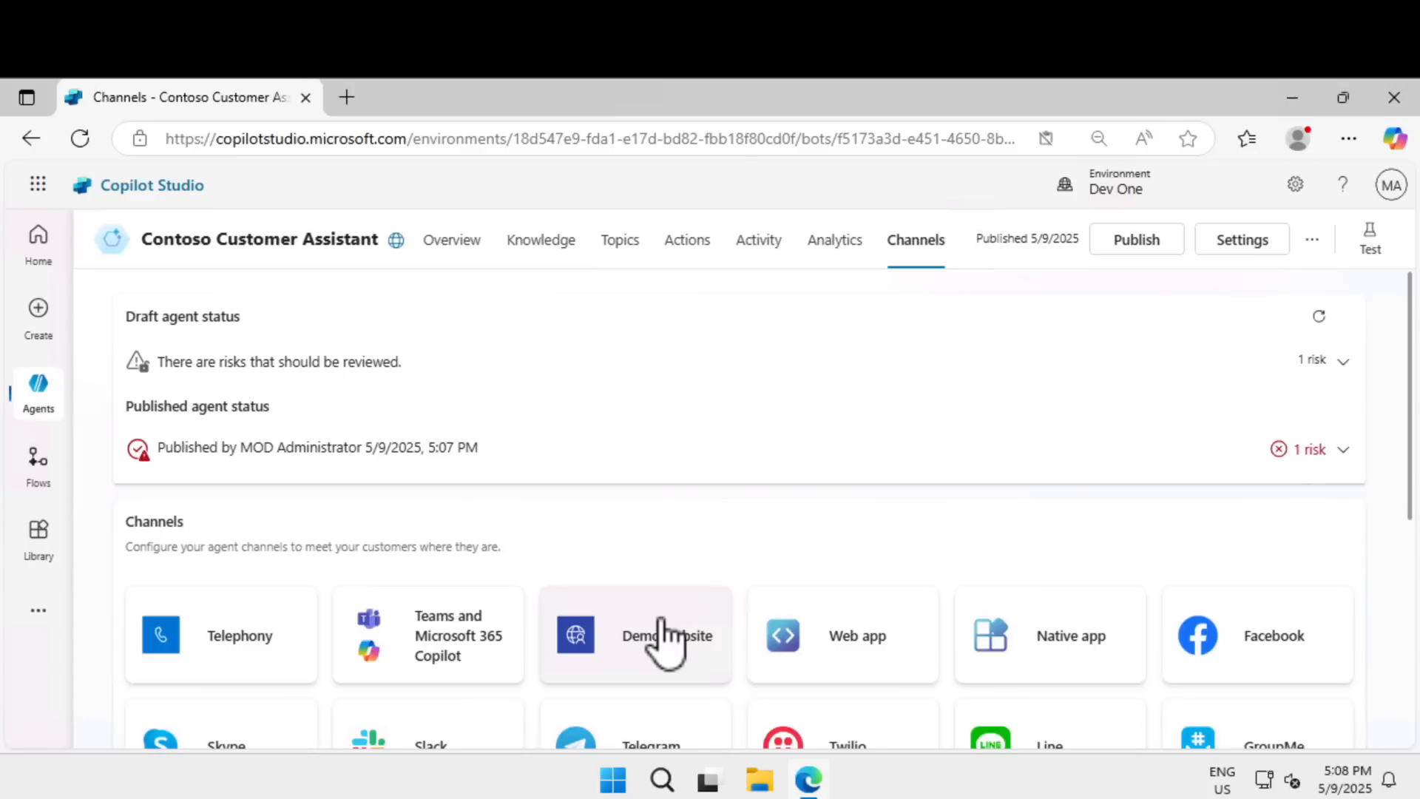
Open the Contoso Customer Assistant's demo website, dismiss the Edge mobile app promotion, and review the chatbot's greeting.
left_click(1313, 250)
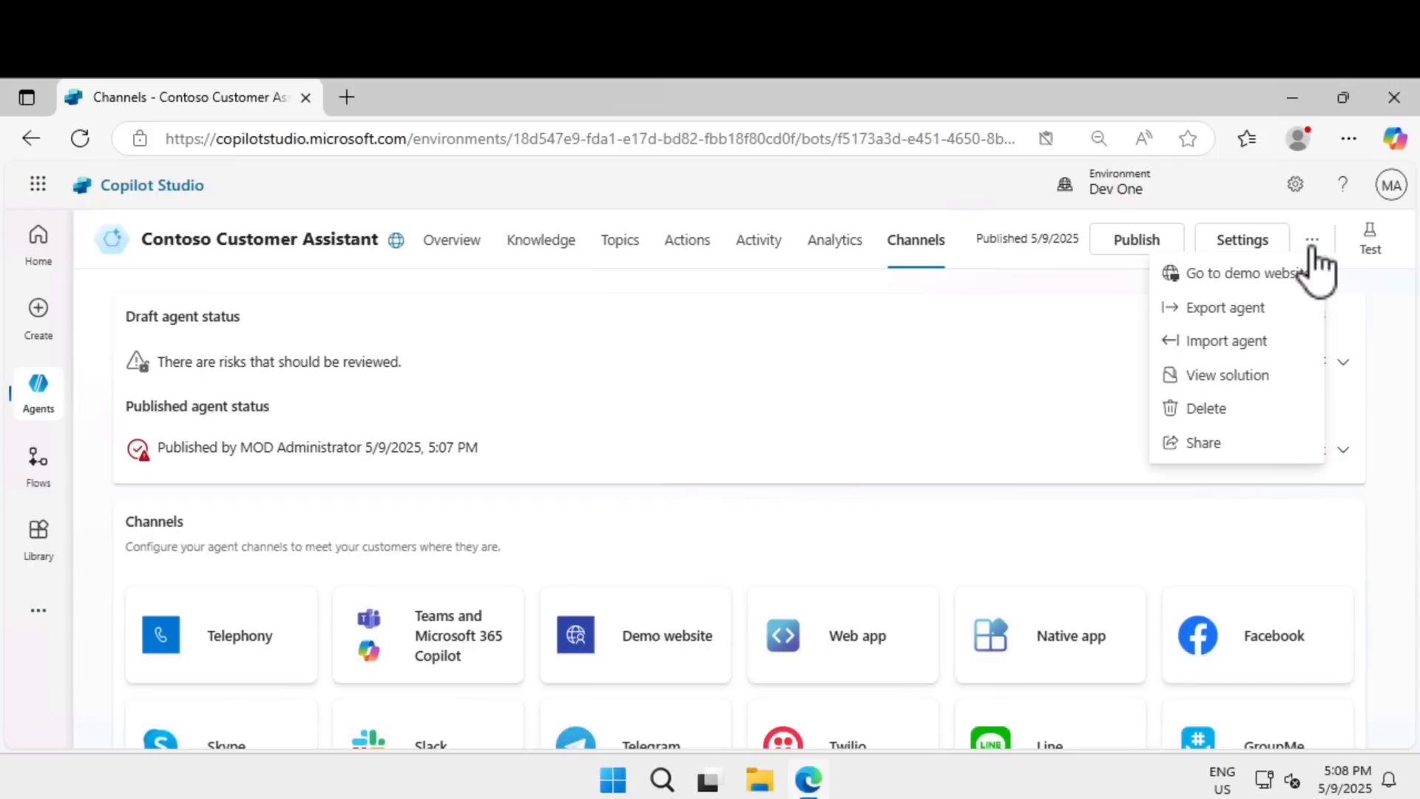
left_click(1273, 275)
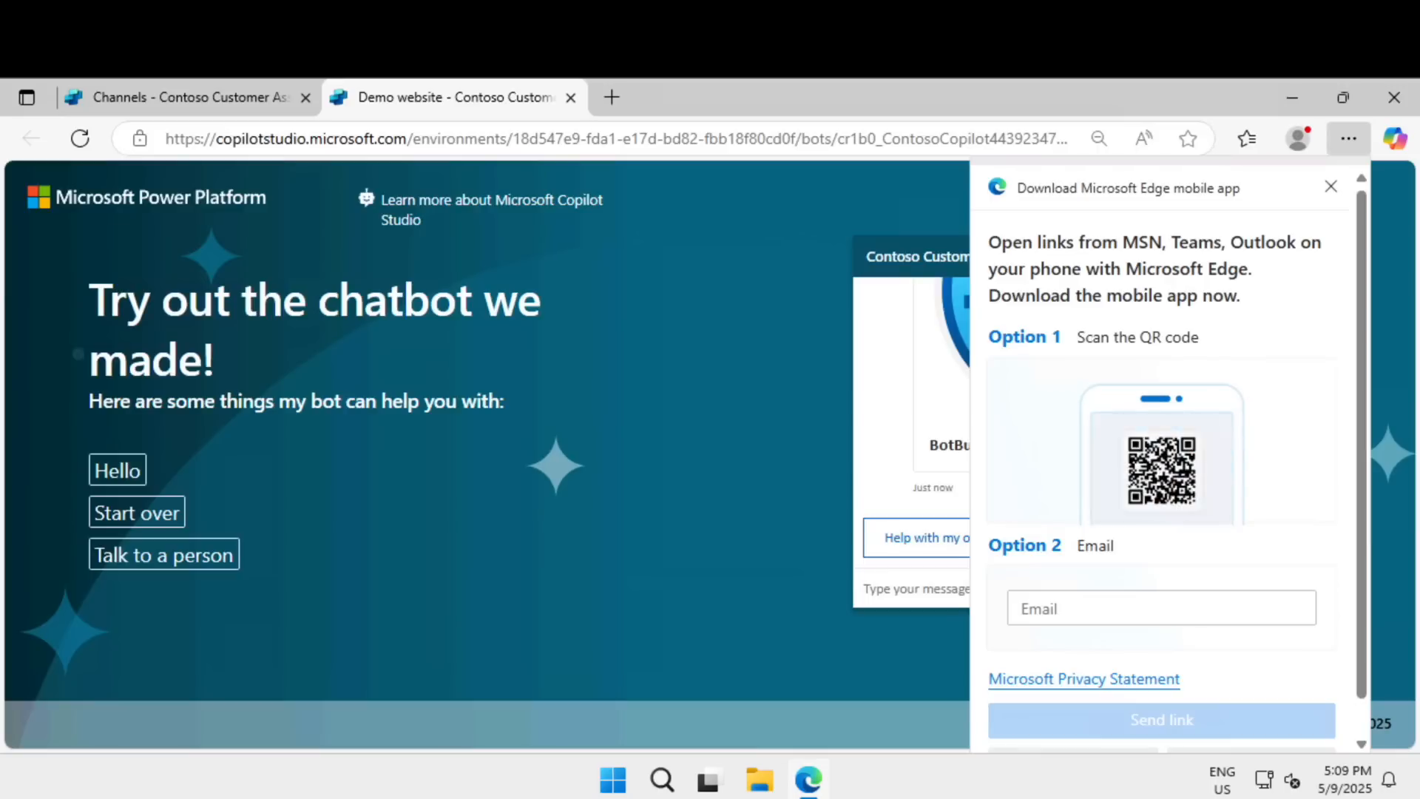
left_click(1336, 192)
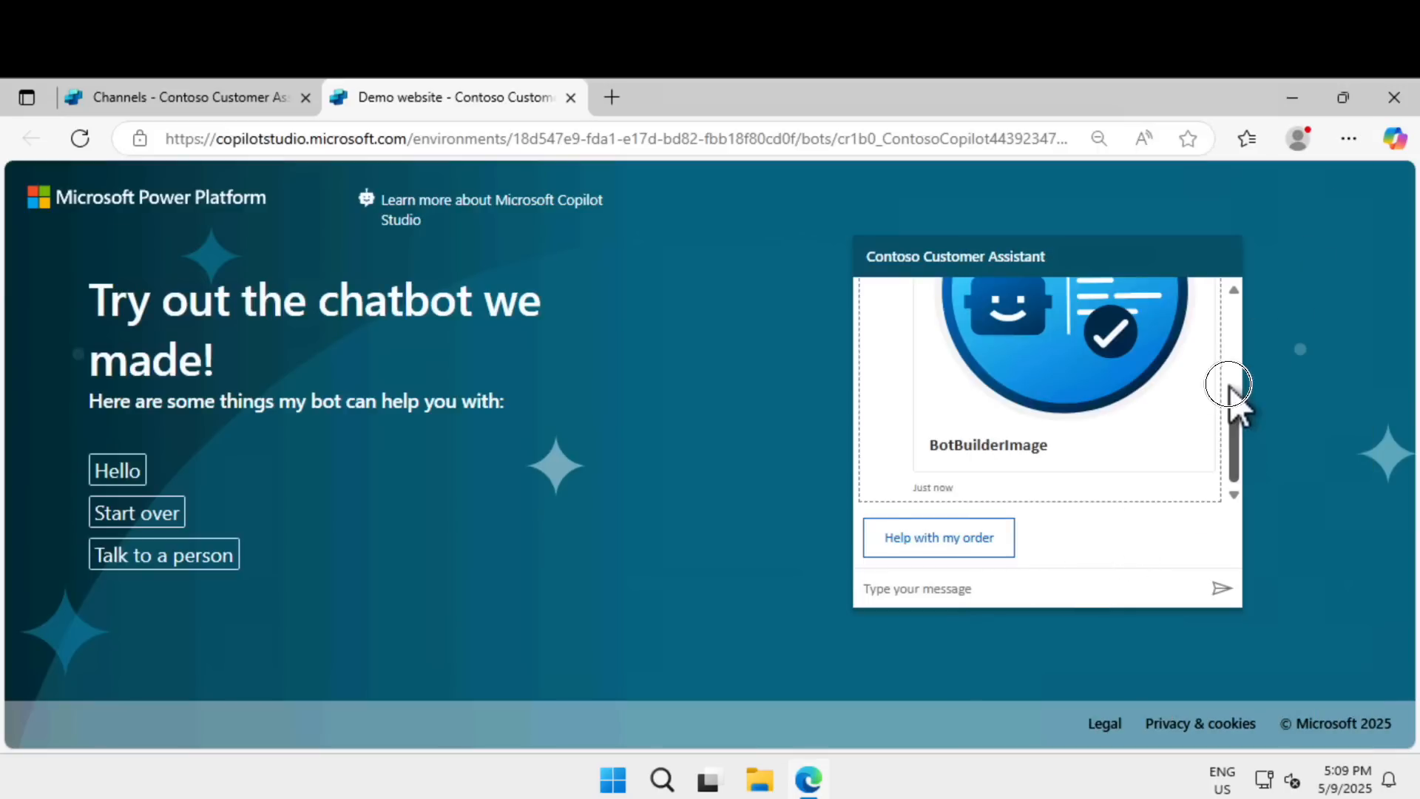
scroll(1228, 388, "up", 5)
left_click(1228, 338)
left_click_drag(1228, 338, 1234, 502)
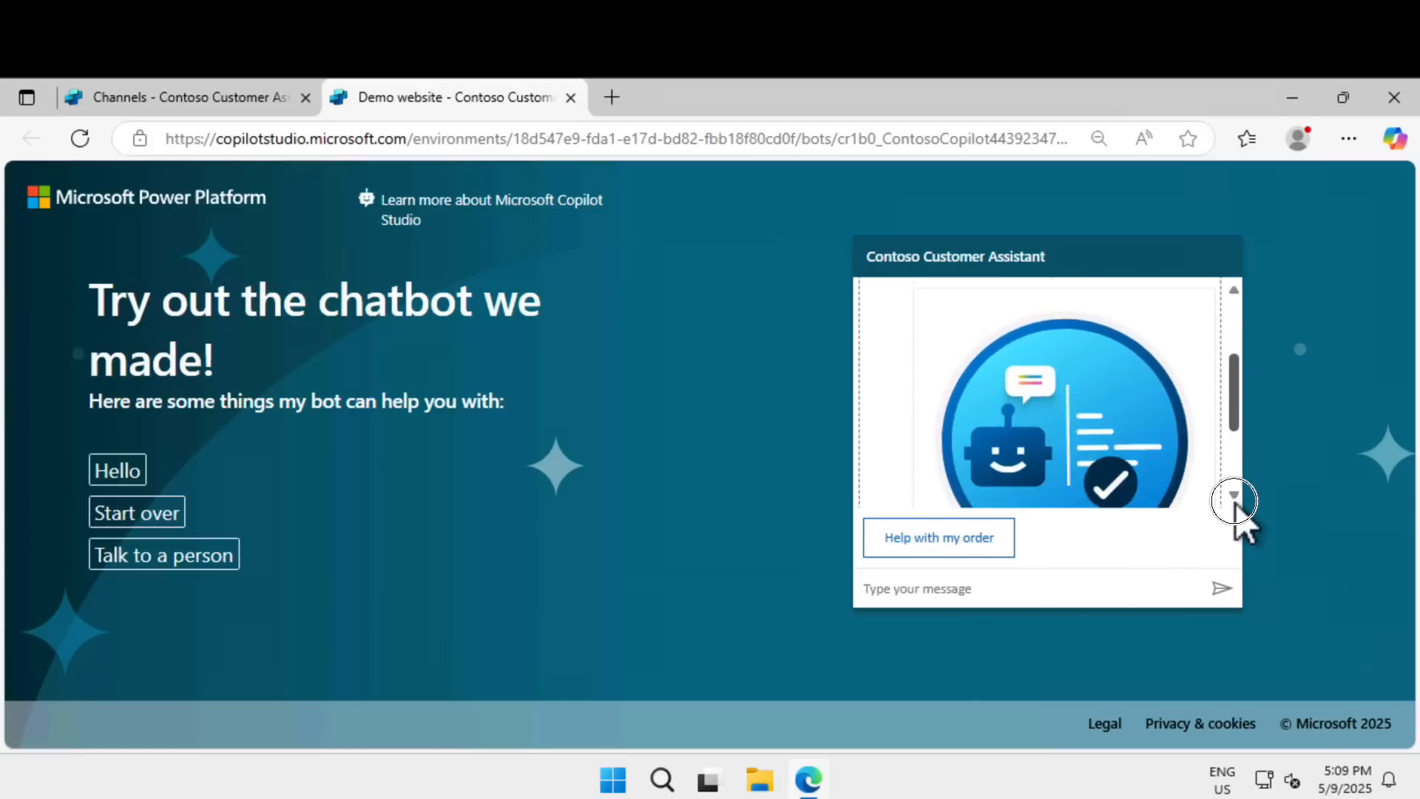
Ask the demo chatbot for help with an order using its suggested reply and send an order number.
left_click(992, 540)
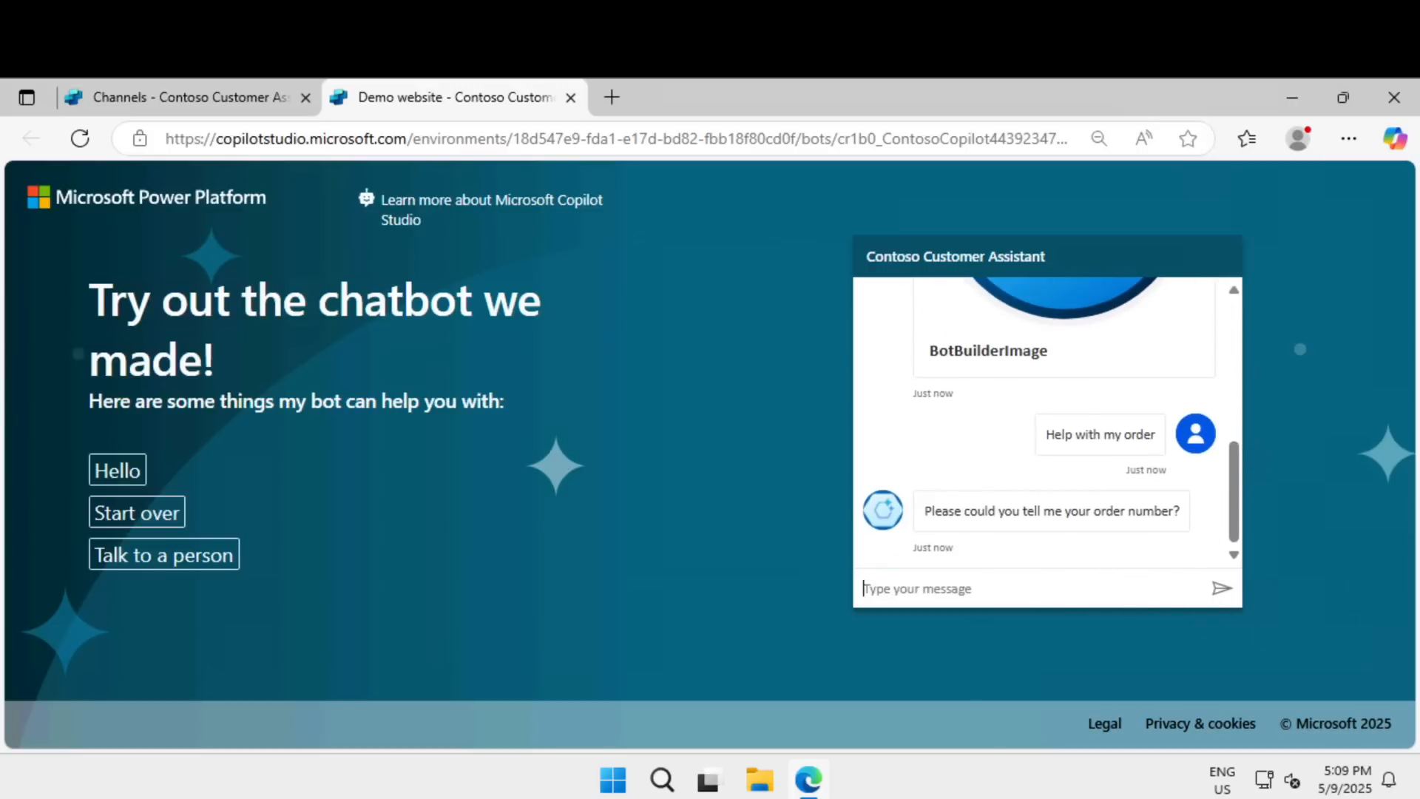
left_click(1011, 585)
type("6654")
left_click(1222, 588)
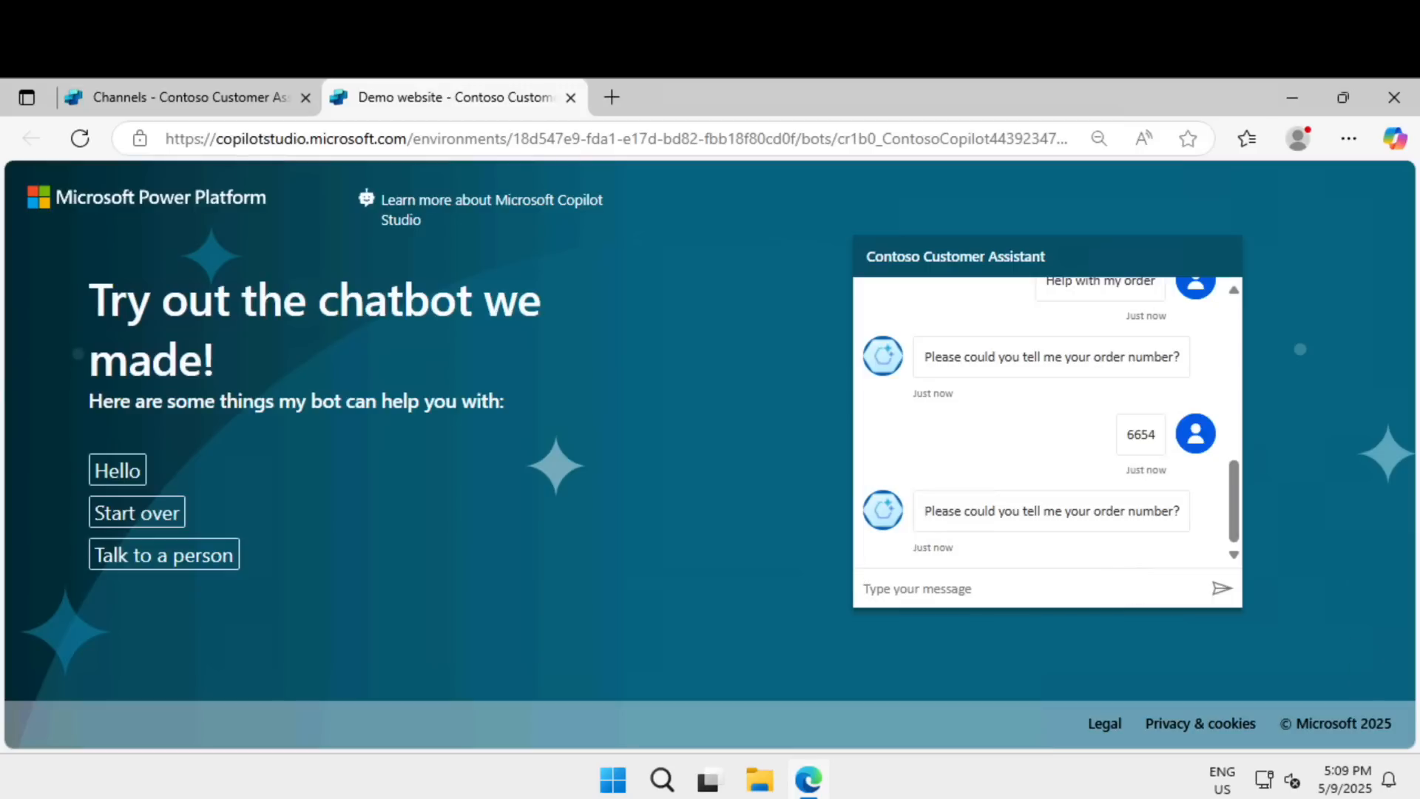
Tell the chatbot "Hi, I'd like to order a pizza.", choose Margherita, and give a quantity of 3.
type("Hi, I'd like to order a pizza")
left_click(1223, 585)
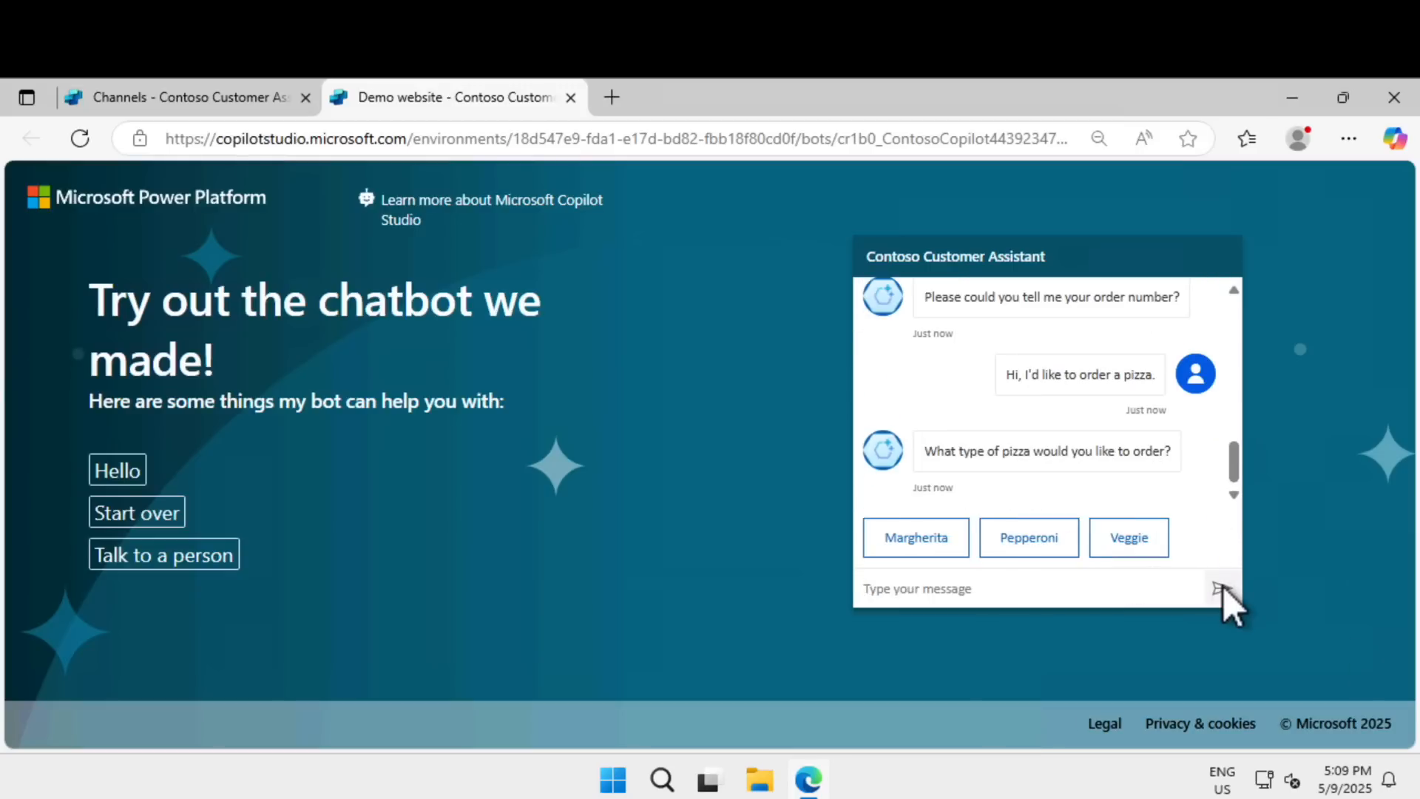
left_click(935, 553)
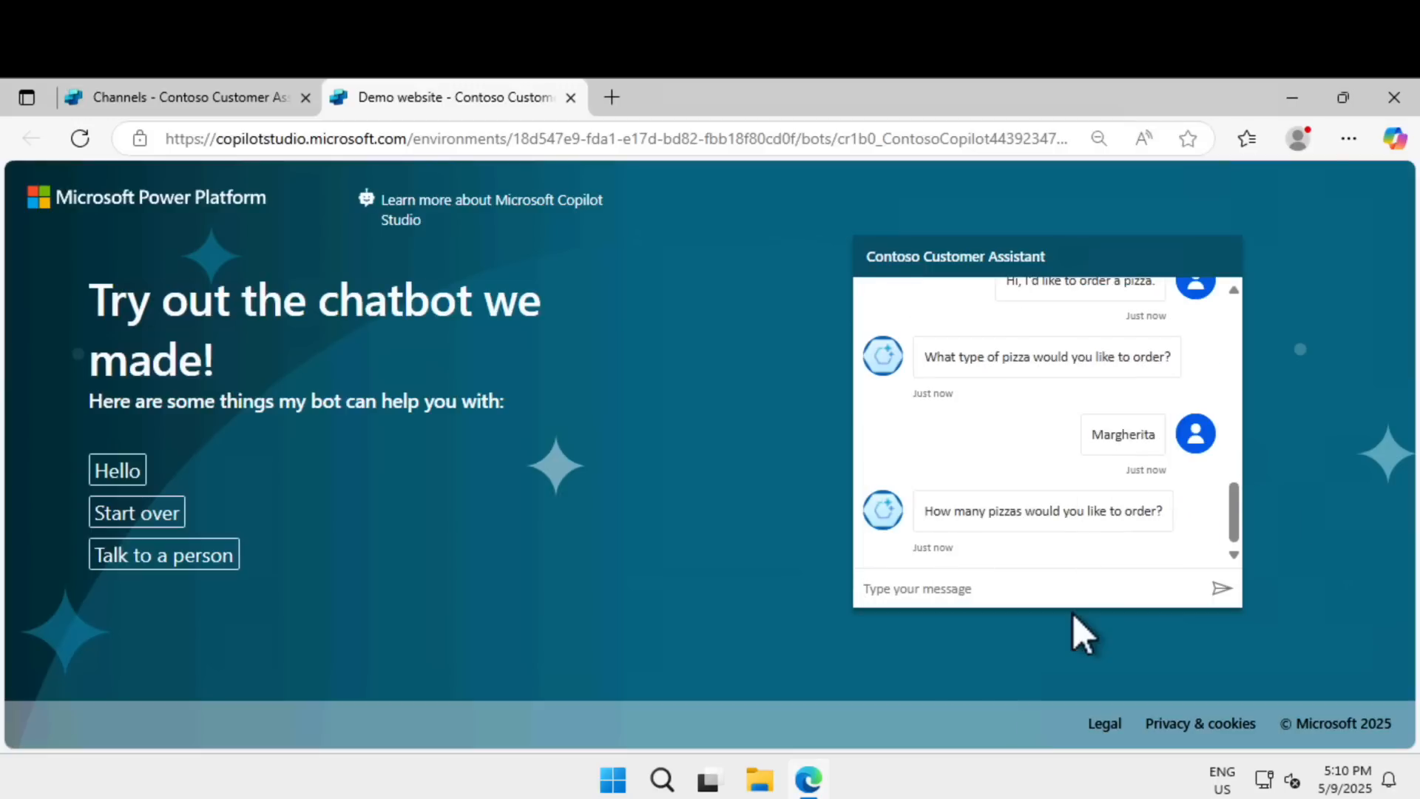
left_click(1070, 592)
type("3")
left_click(1216, 596)
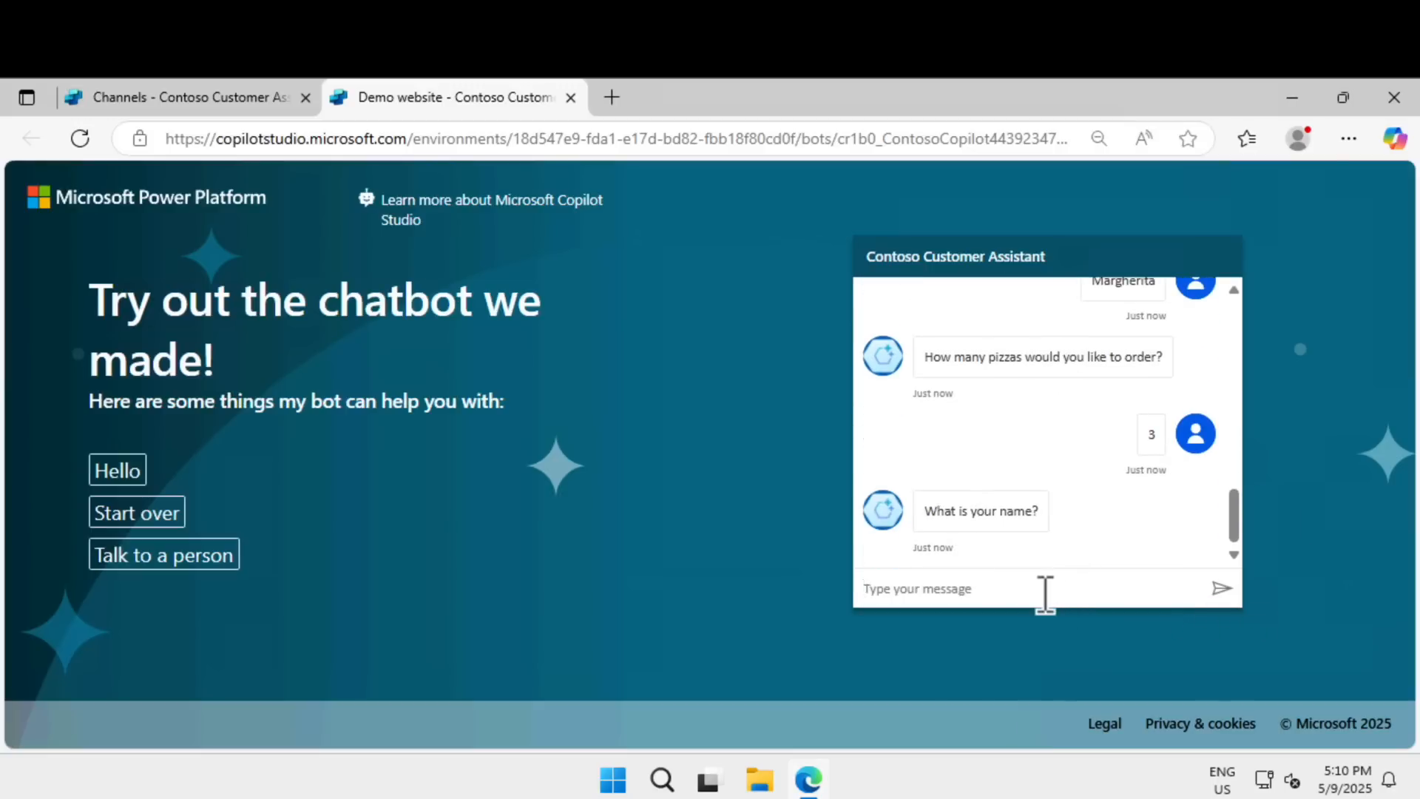
Answer the chatbot's questions with the customer's name and address, and review the ordering conversation.
left_click(1045, 593)
type("doctor x")
left_click(1217, 597)
left_click(986, 592)
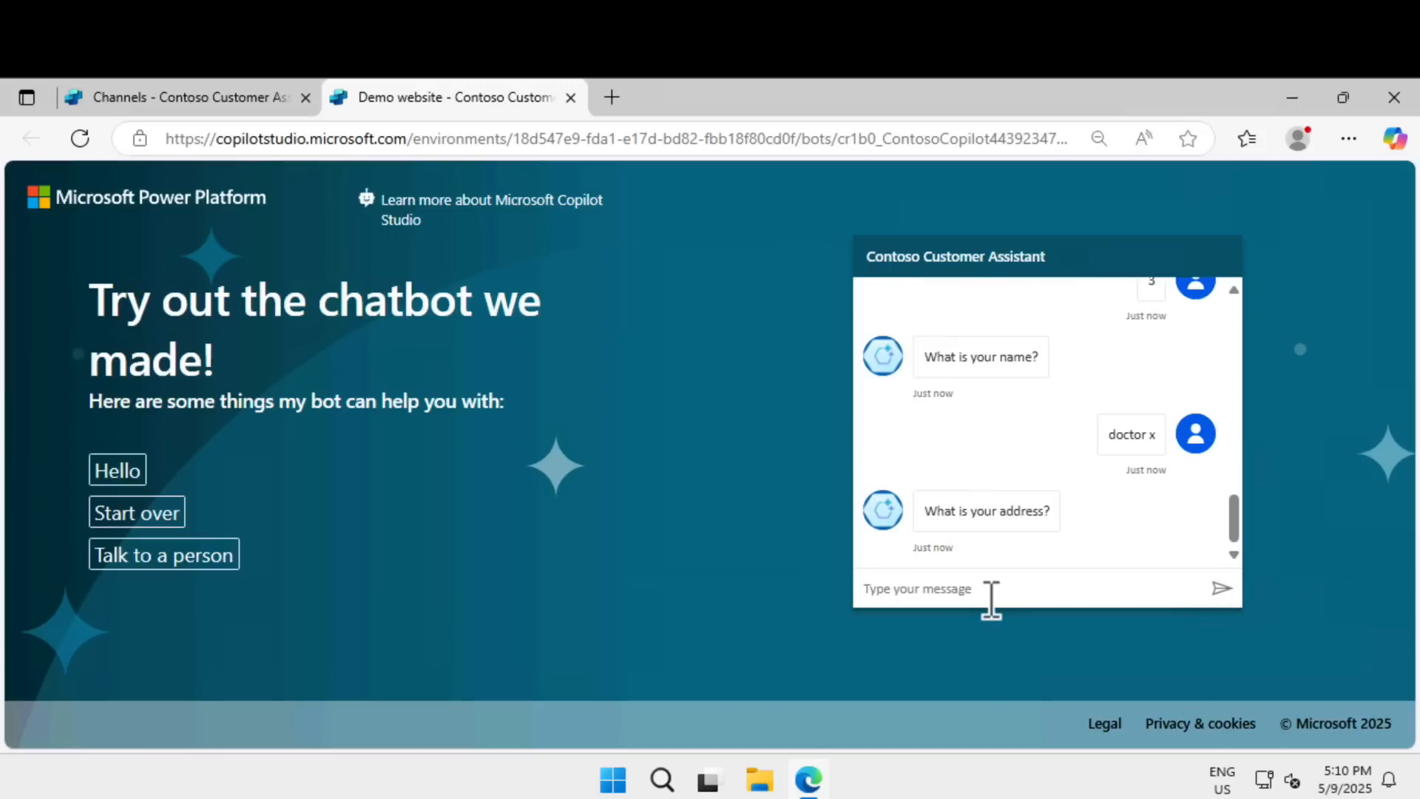
type("010 post avr, tr")
left_click(1222, 589)
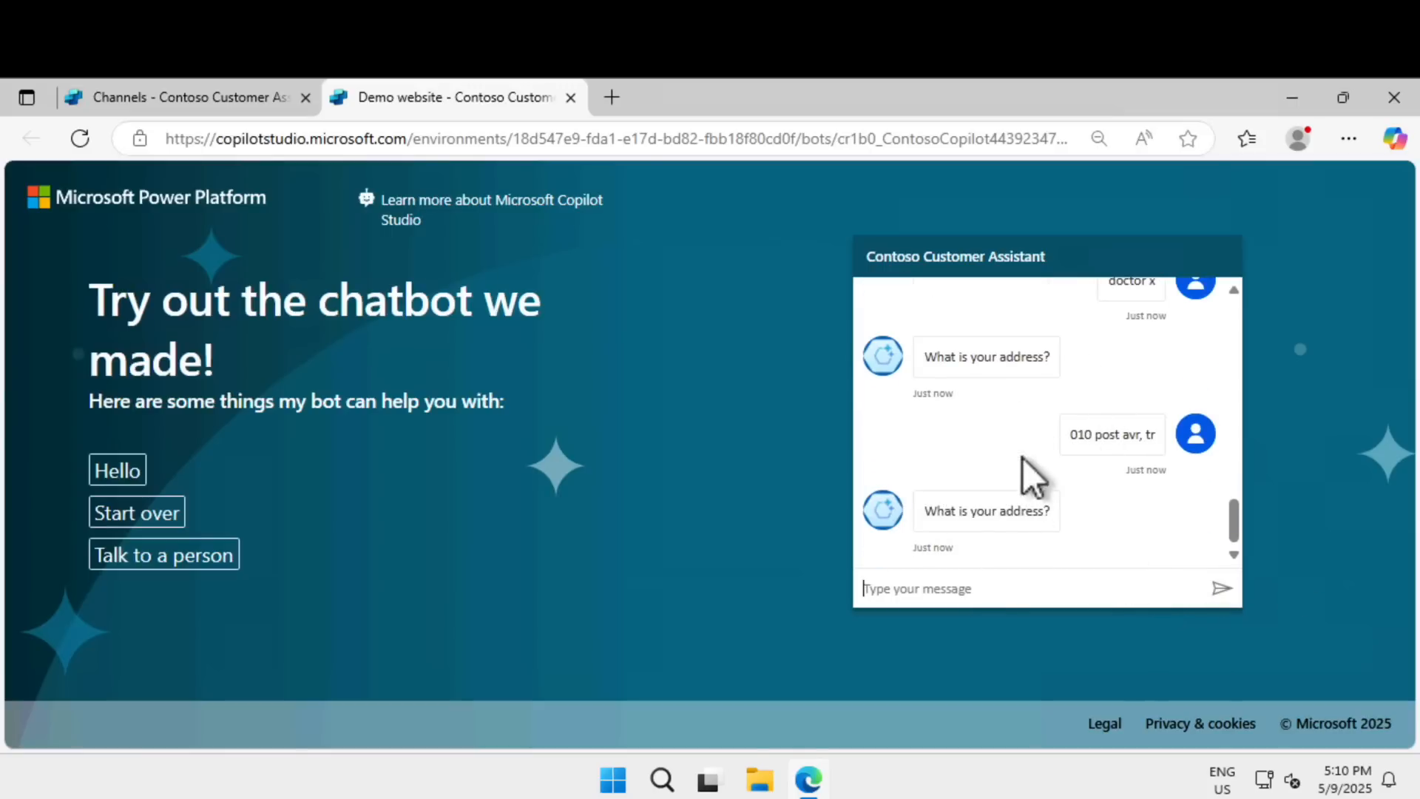
scroll(1126, 478, "up", 3)
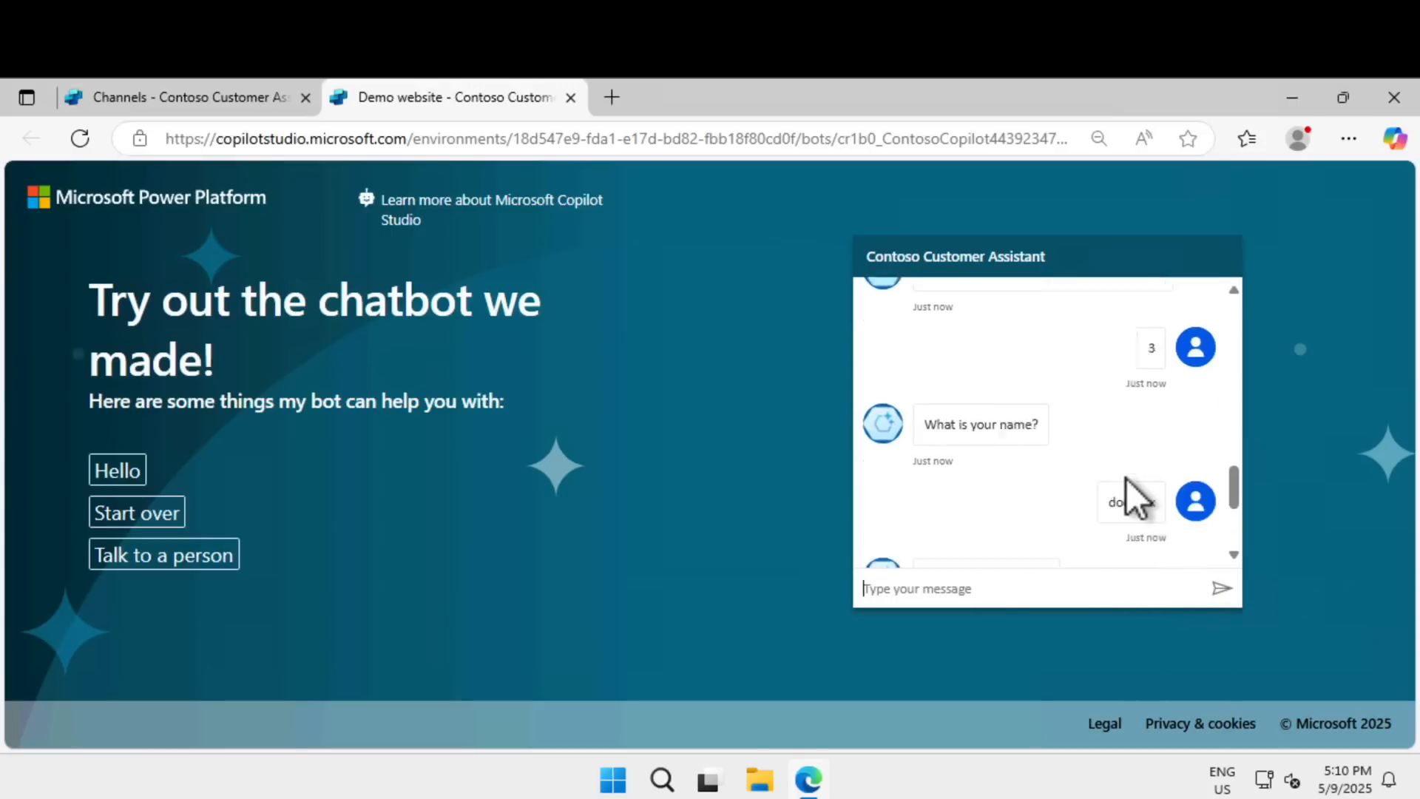
scroll(1126, 478, "down", 3)
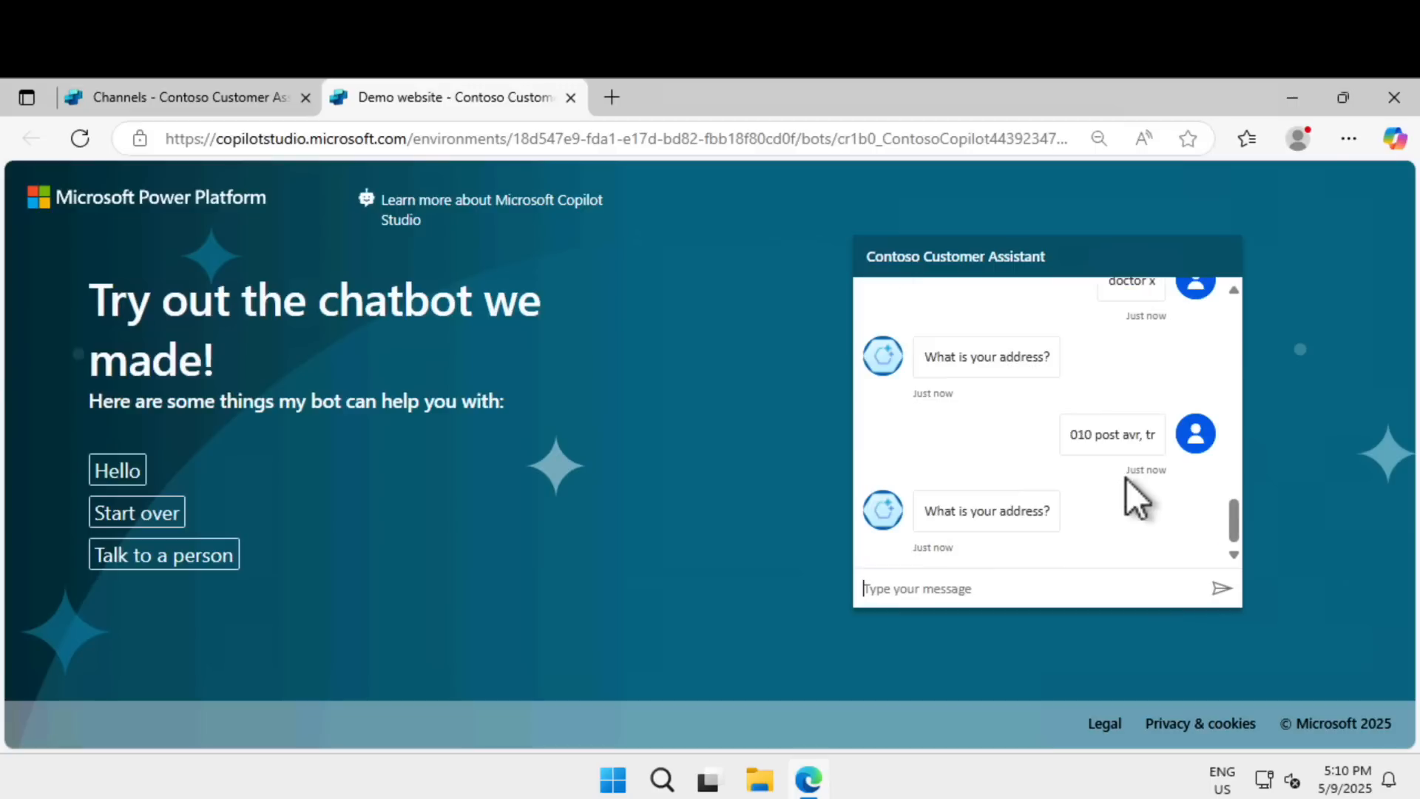
Start the demo conversation over, agree to the restart, and ask to talk to a person.
left_click(159, 516)
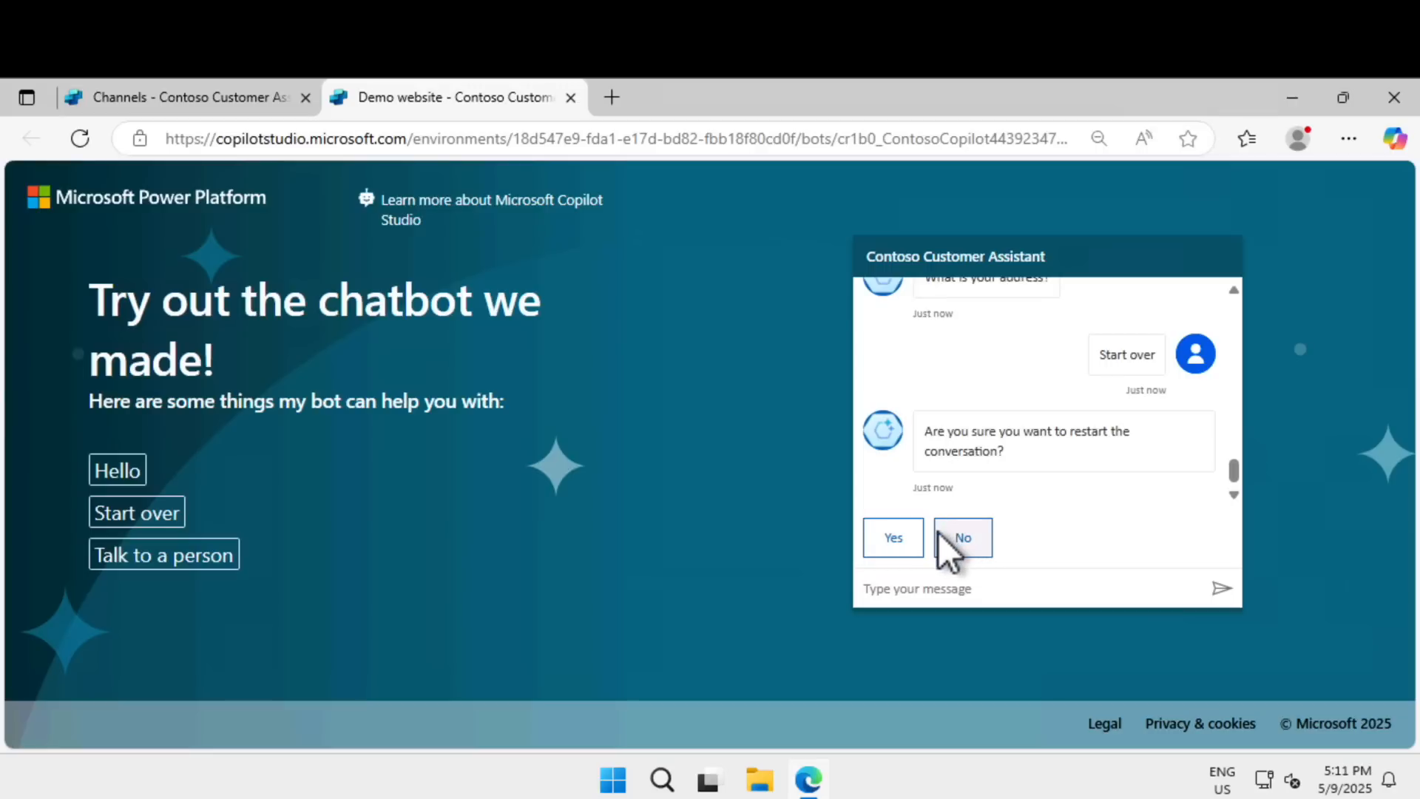
left_click(903, 539)
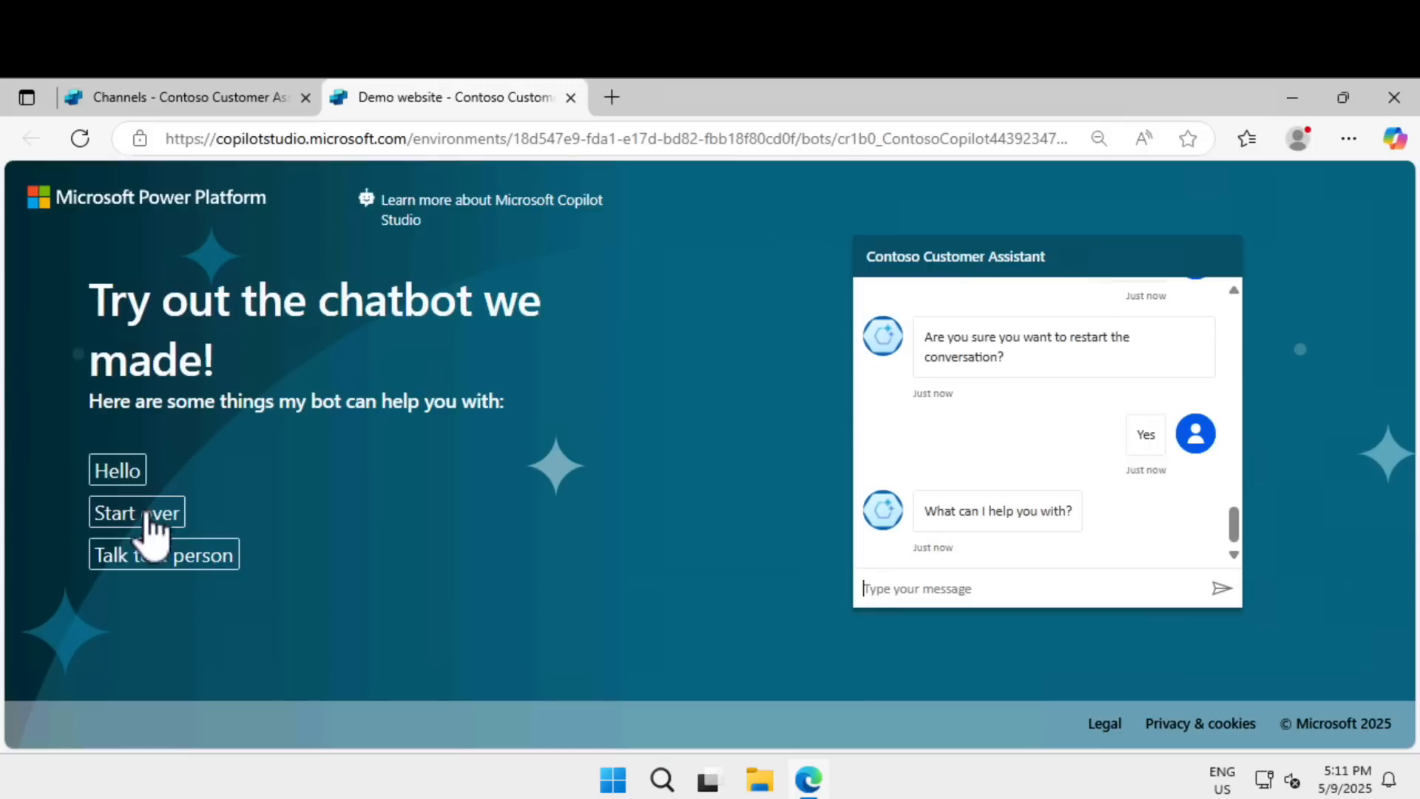
left_click(185, 574)
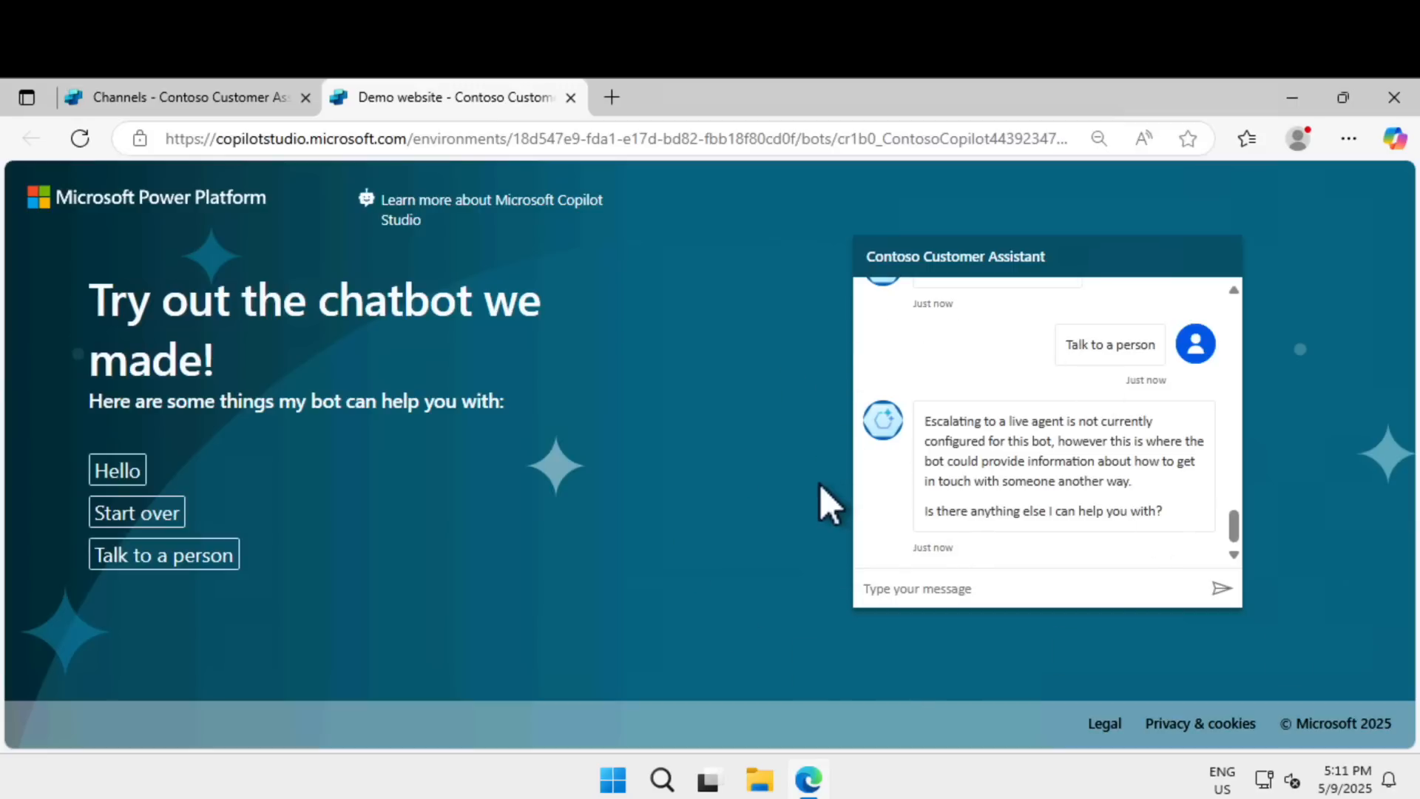
Return to Copilot Studio and open the Agent details settings of the Contoso Customer Assistant.
left_click(208, 100)
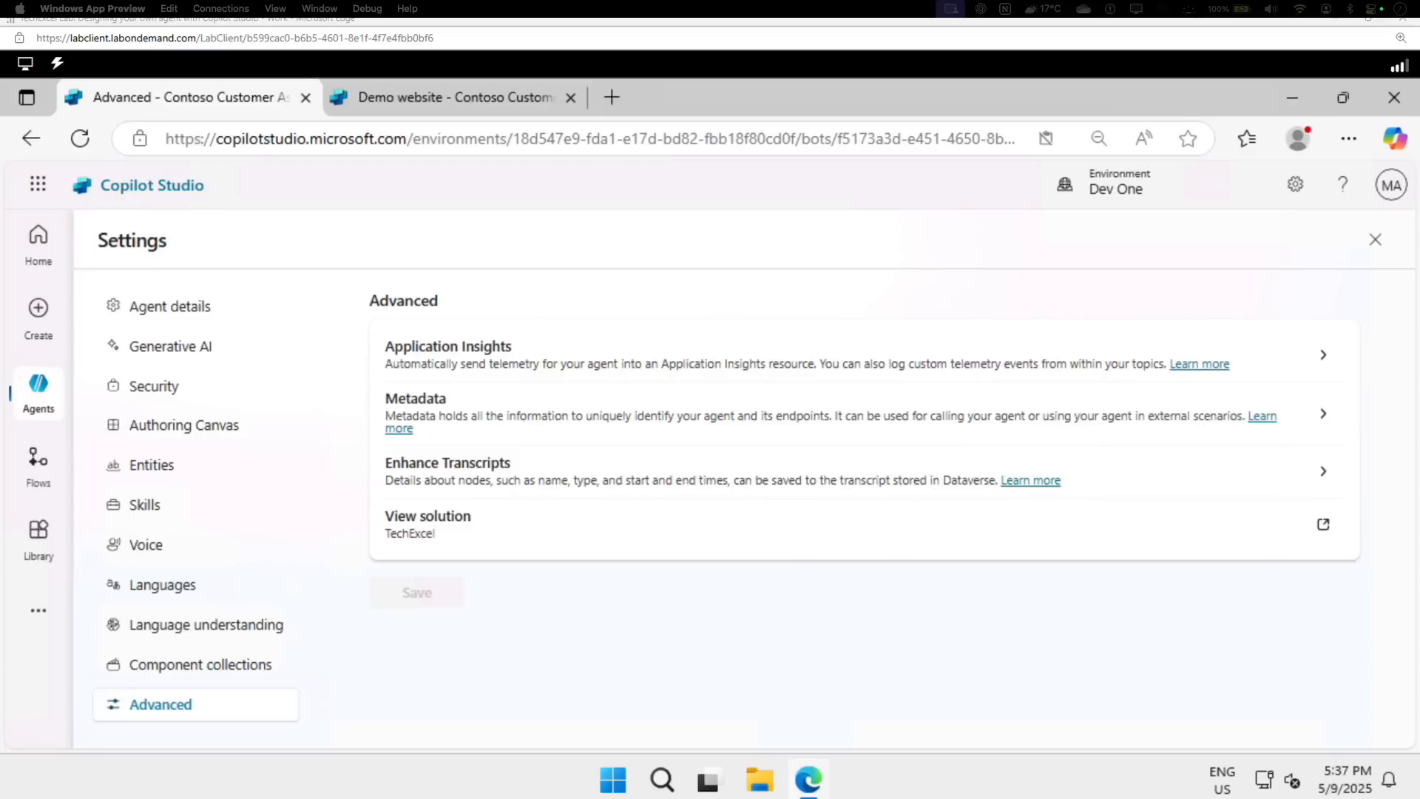
left_click(171, 307)
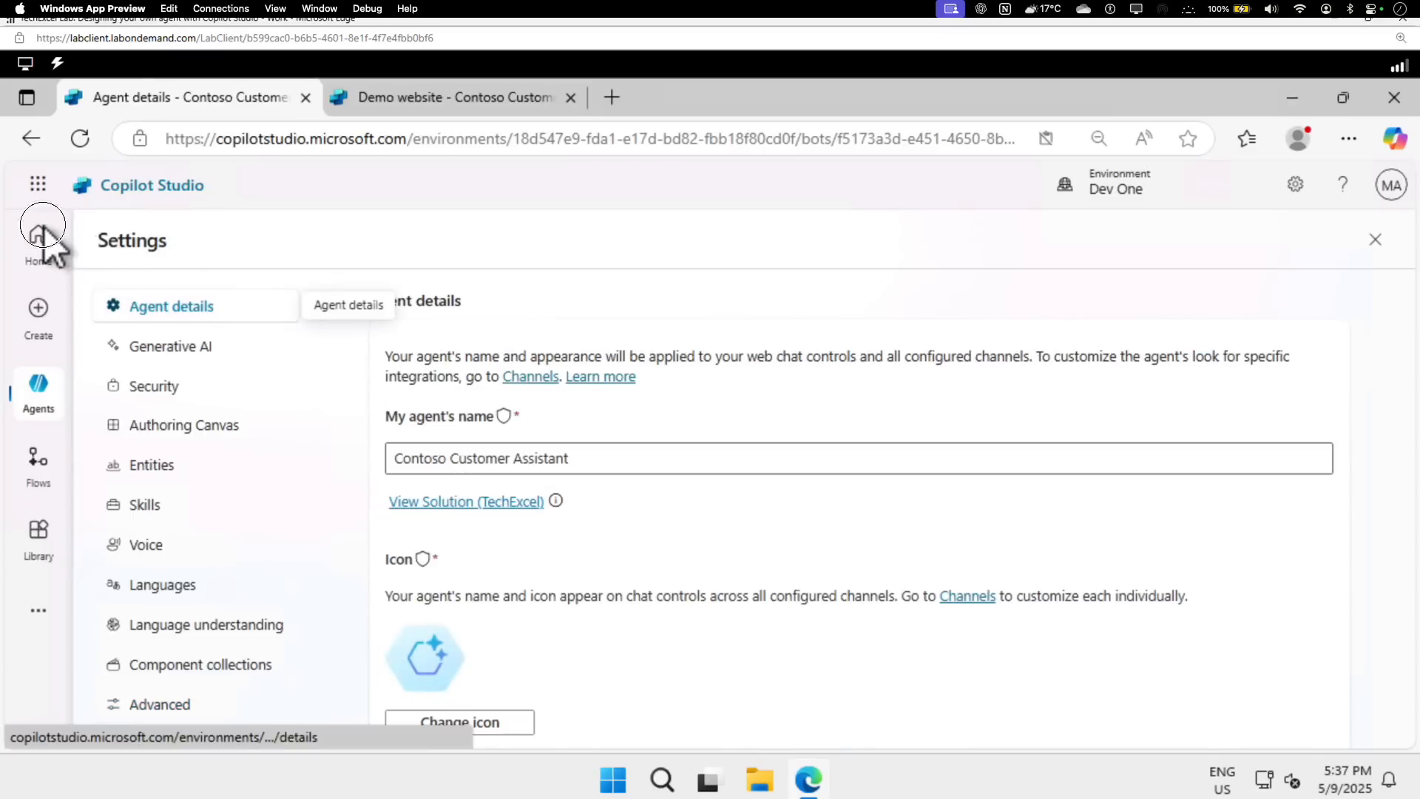